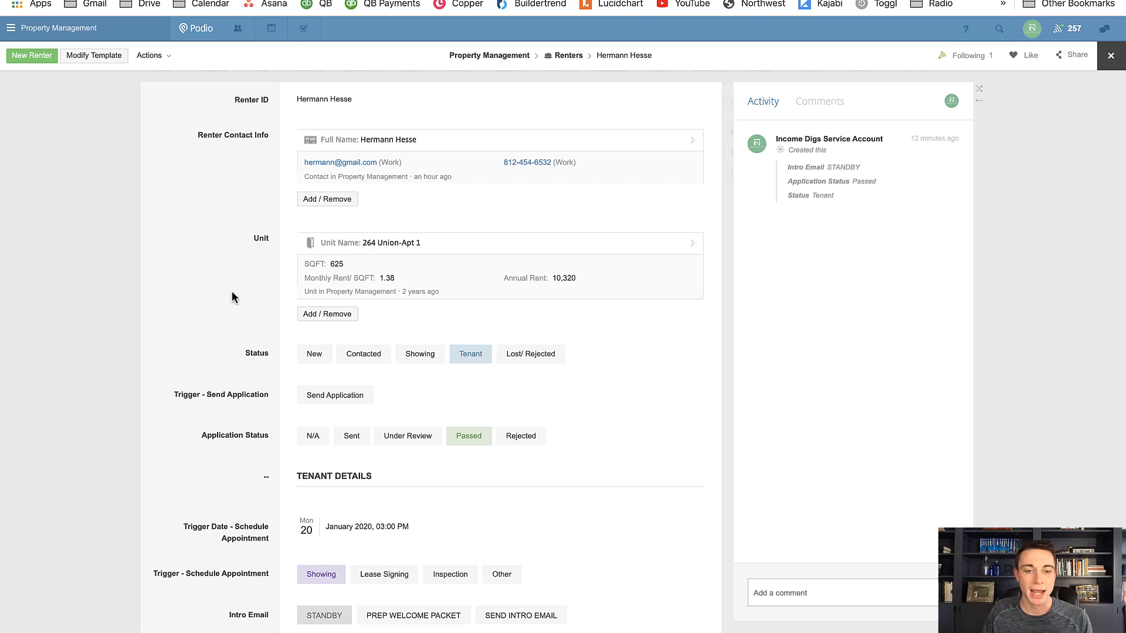
# Examine the renter record's unit, status, application status, tenant details and renewal fields
pyautogui.scroll(-3, 231, 291)
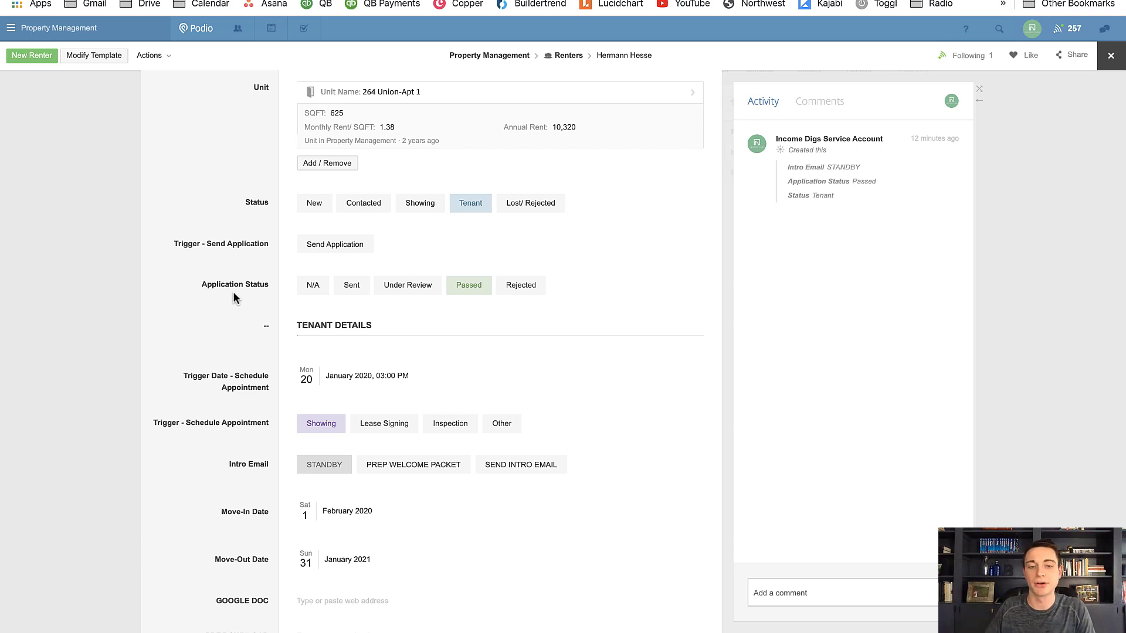
pyautogui.scroll(-3, 461, 306)
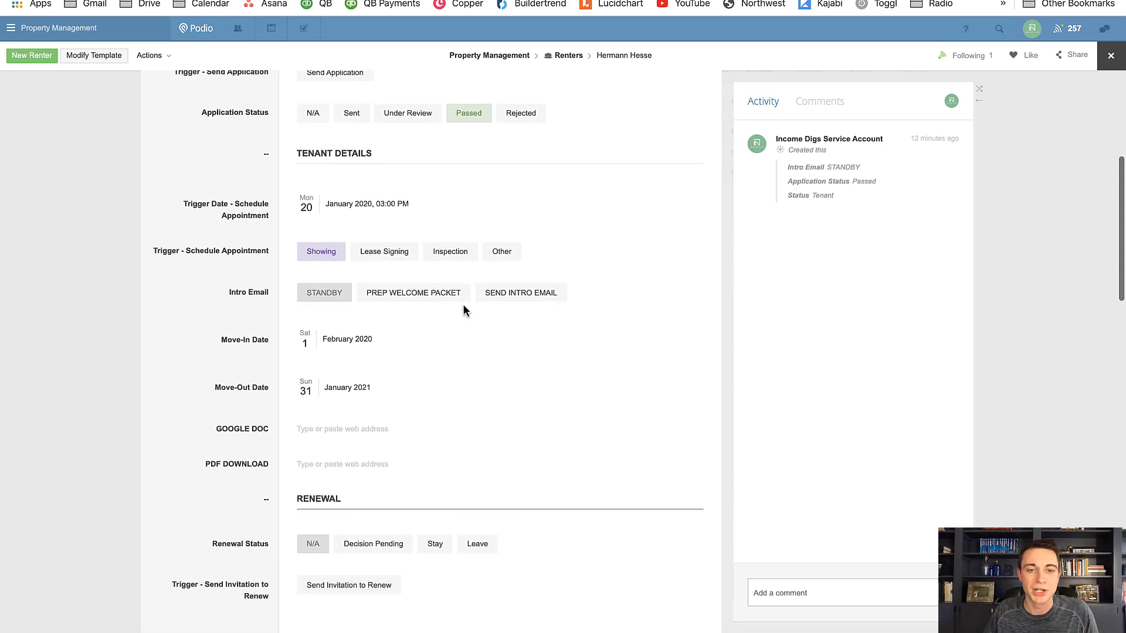
pyautogui.scroll(5, 462, 306)
pyautogui.scroll(-3, 400, 269)
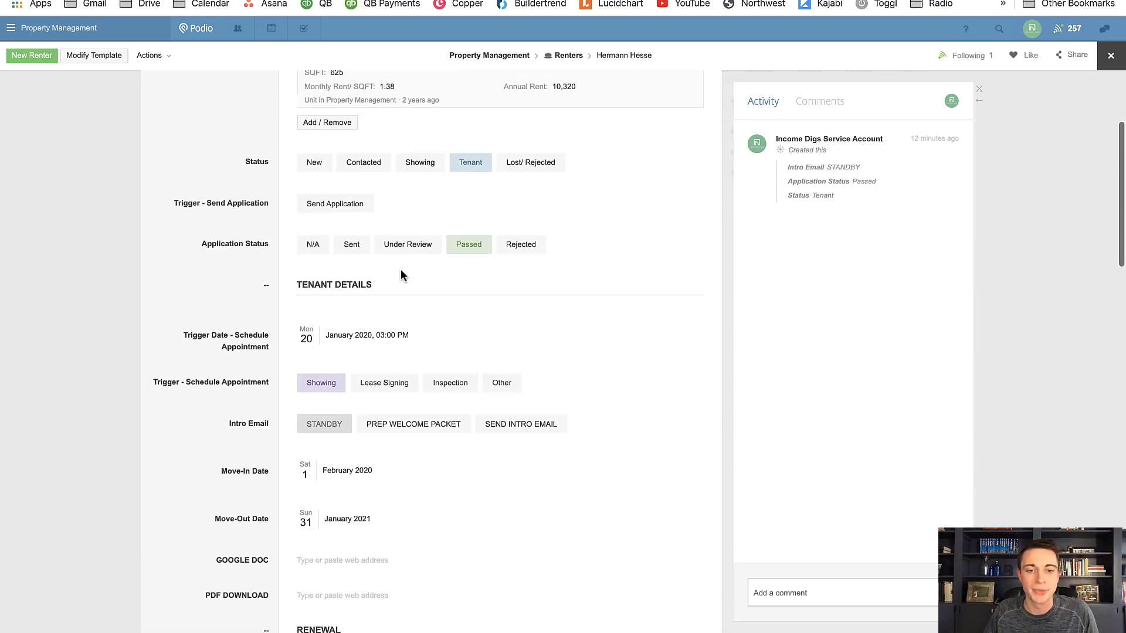
pyautogui.scroll(-2, 318, 476)
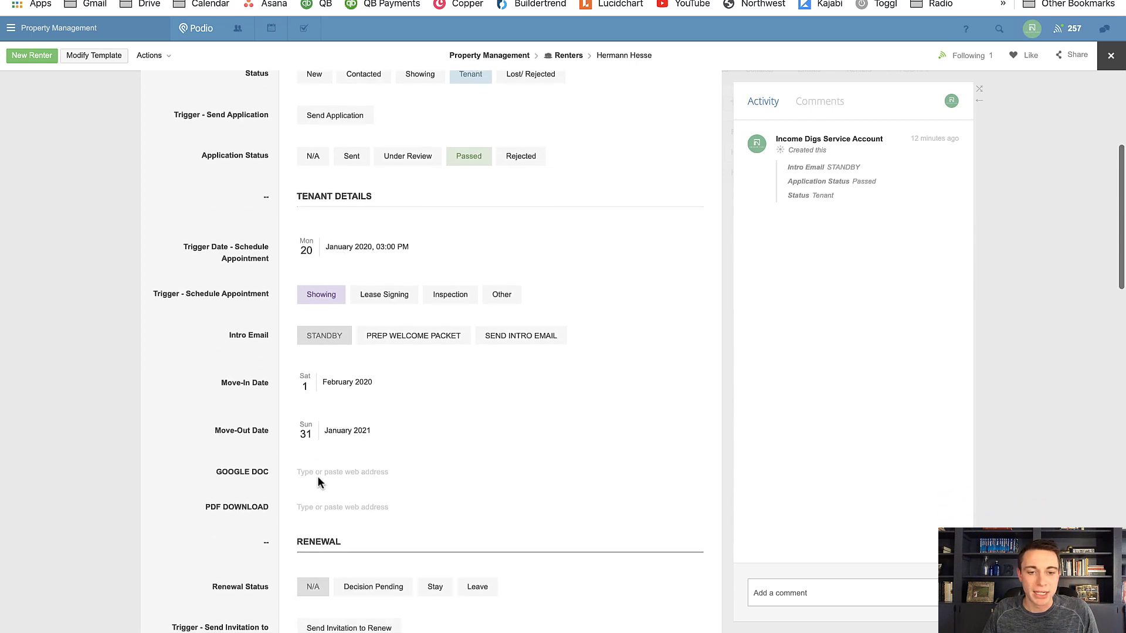
pyautogui.scroll(-2, 326, 444)
pyautogui.scroll(2, 307, 440)
pyautogui.scroll(6, 307, 440)
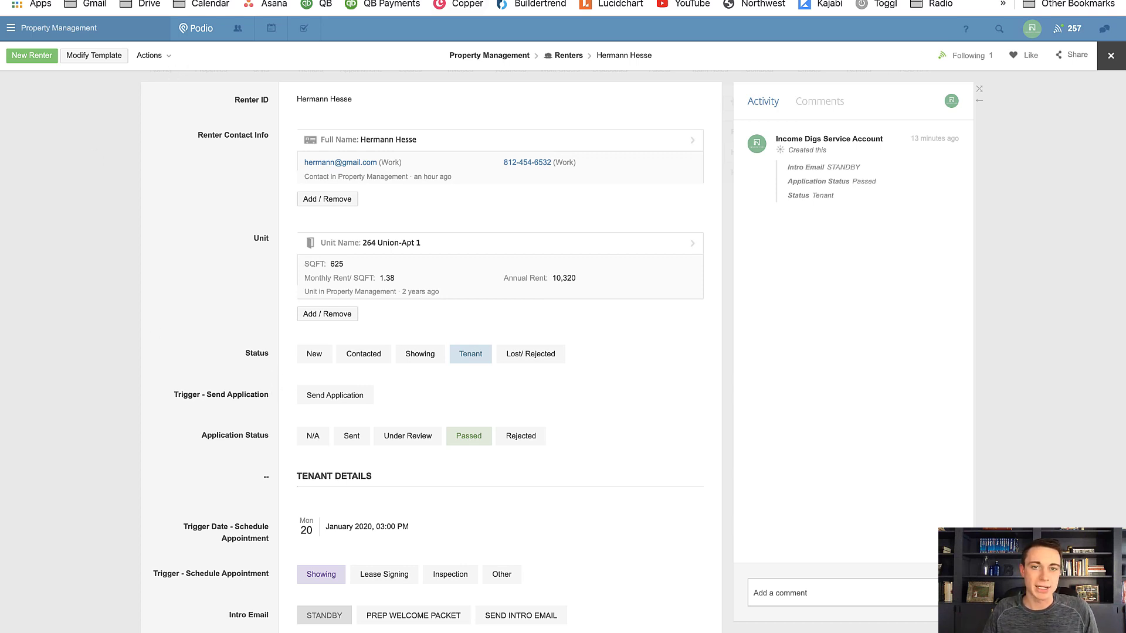
# Switch to Google Drive, open the TEMPLATE - TENANT WELCOME PACKET document and examine its highlighted placeholder fields
pyautogui.click(373, 0)
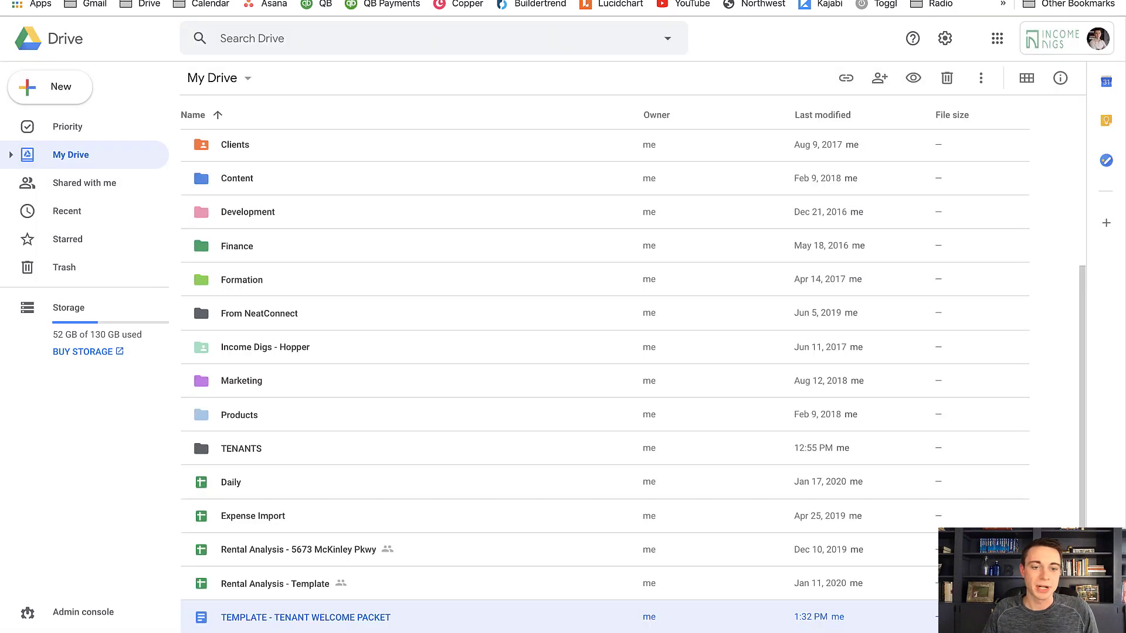
pyautogui.doubleClick(319, 620)
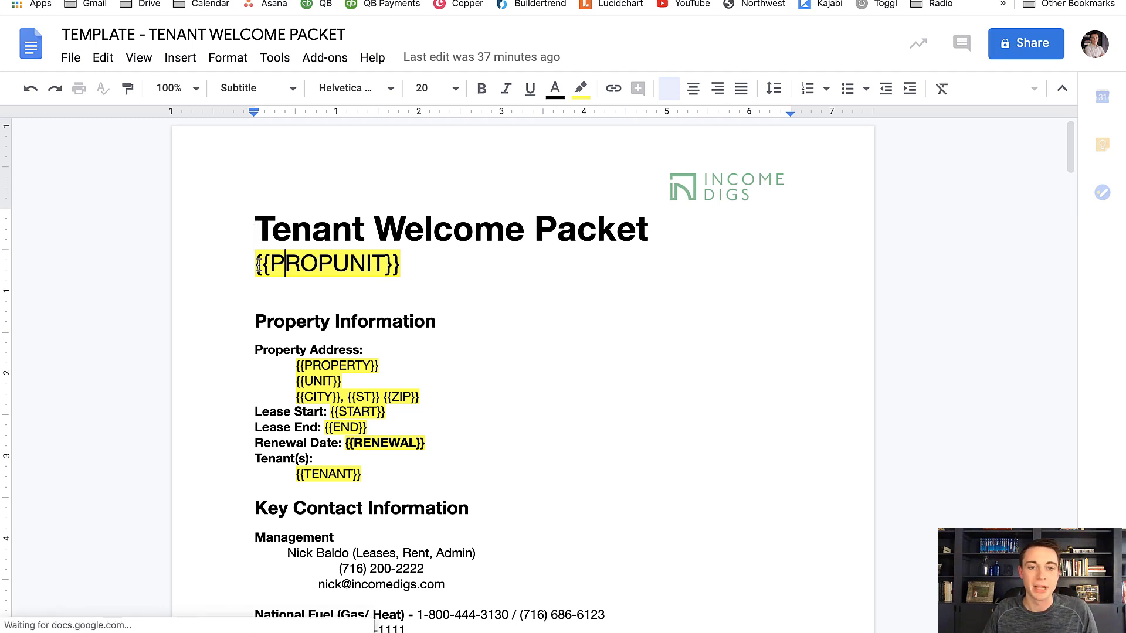
pyautogui.moveTo(259, 265); pyautogui.dragTo(378, 273)
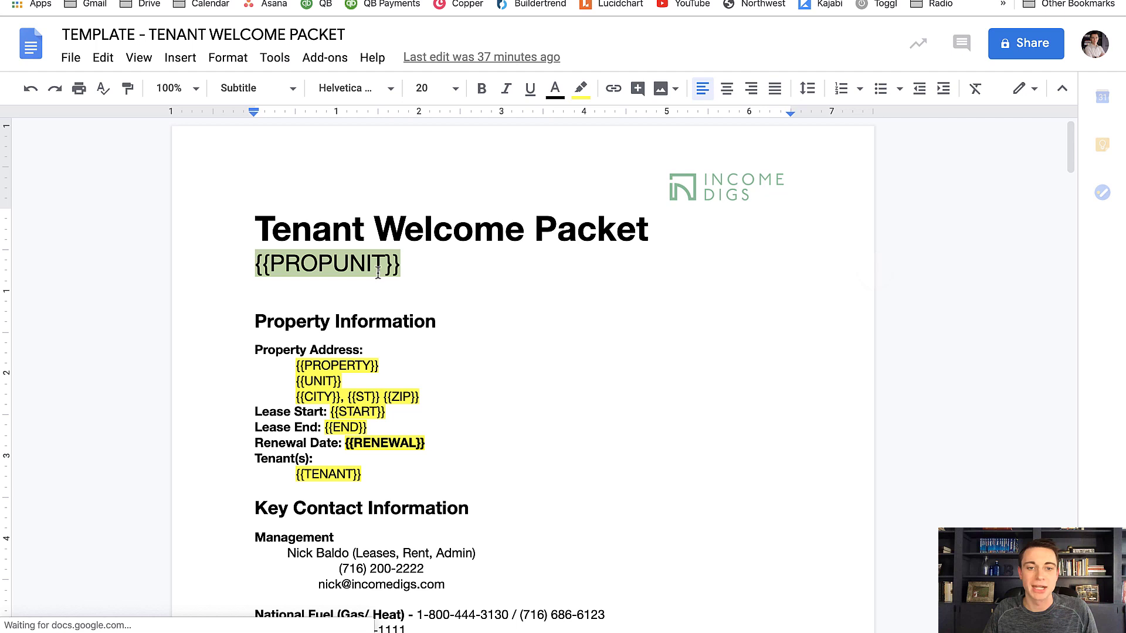
pyautogui.click(436, 274)
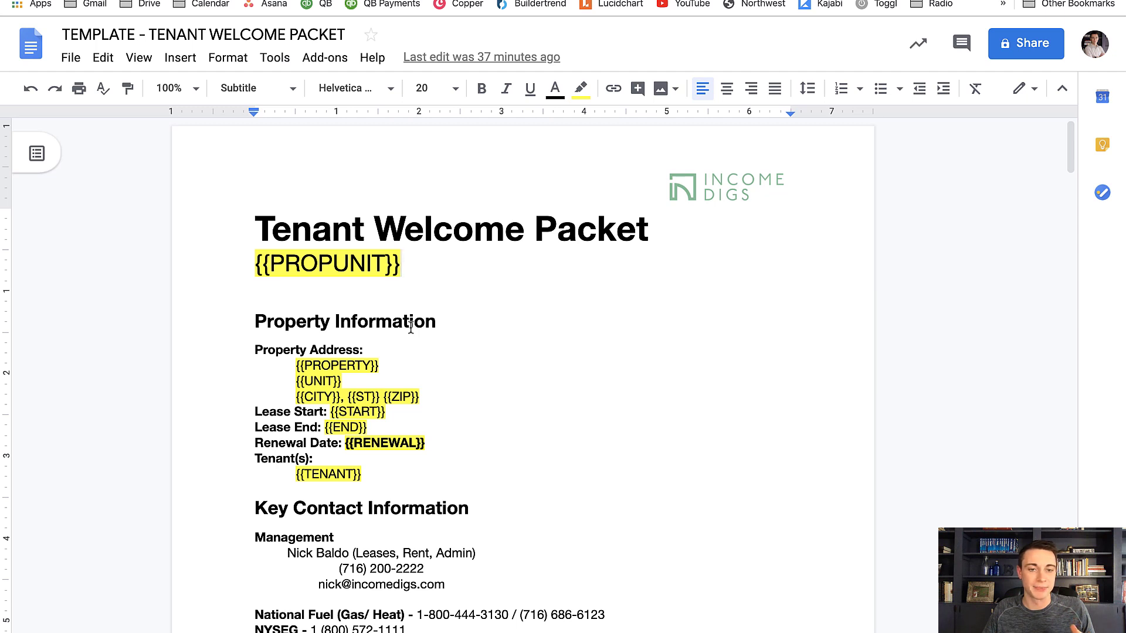
pyautogui.scroll(-2, 411, 328)
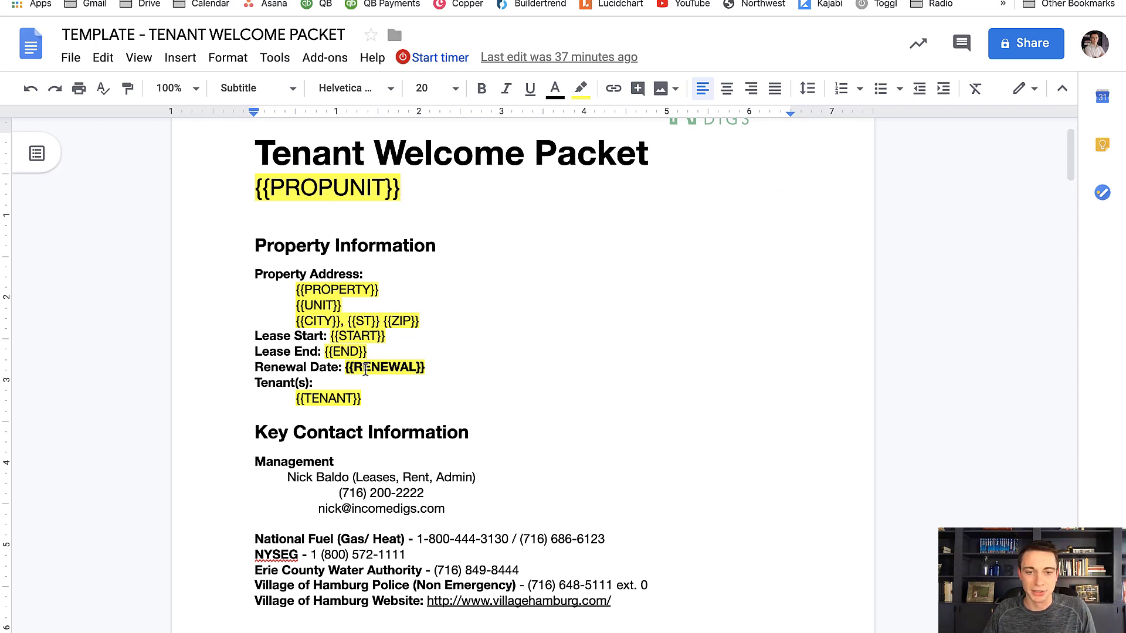
pyautogui.scroll(-5, 333, 404)
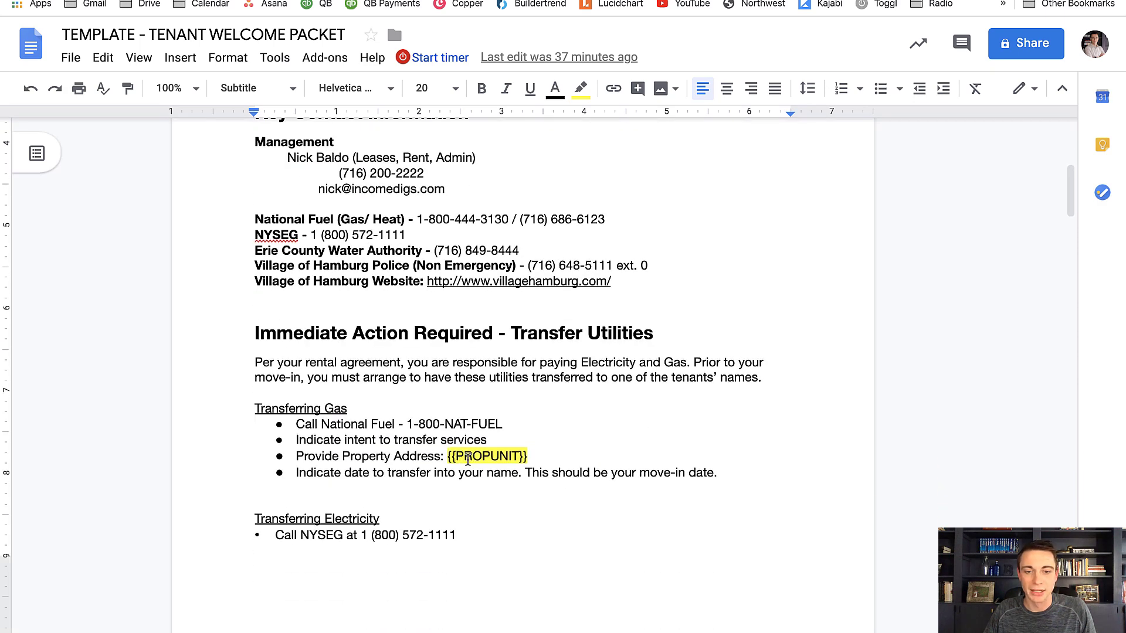
pyautogui.scroll(-10, 457, 460)
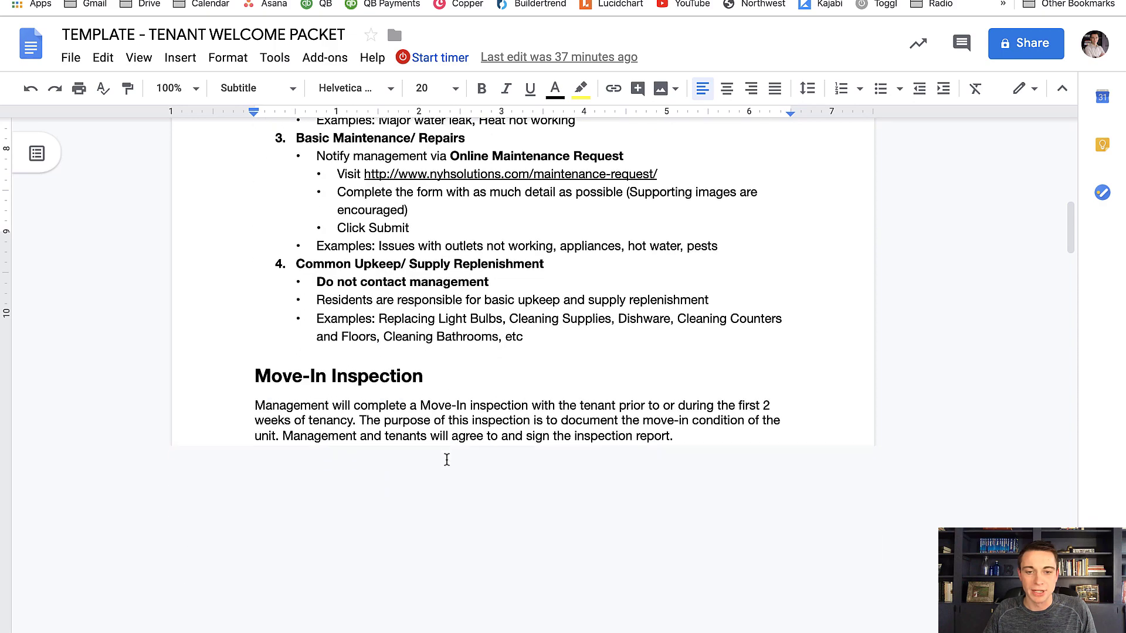
pyautogui.scroll(-3, 447, 460)
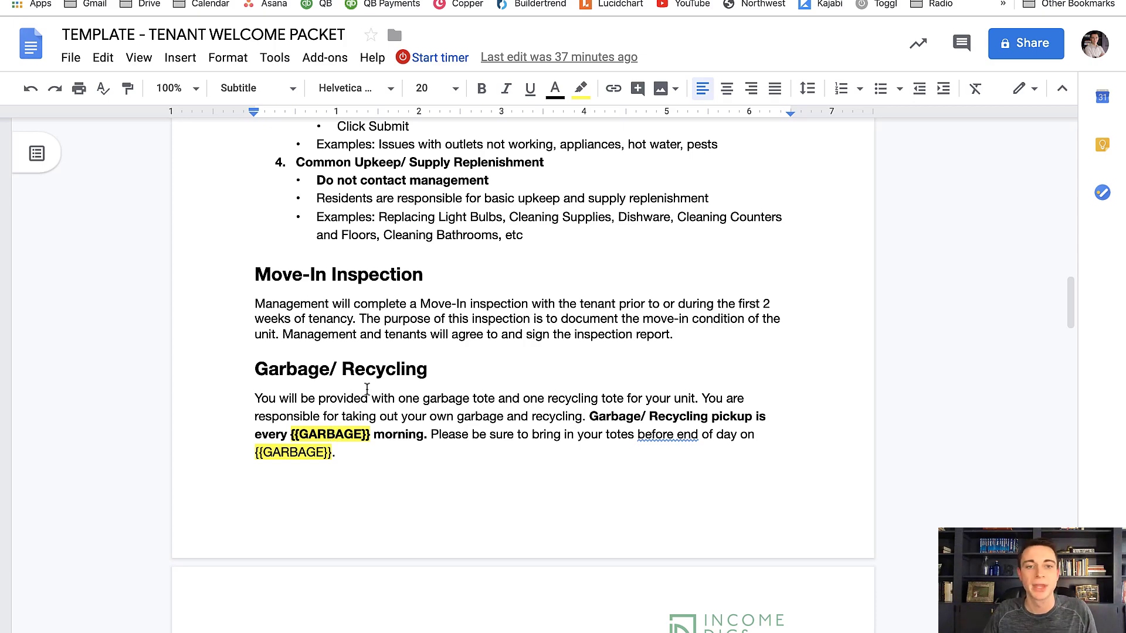
pyautogui.scroll(14, 367, 390)
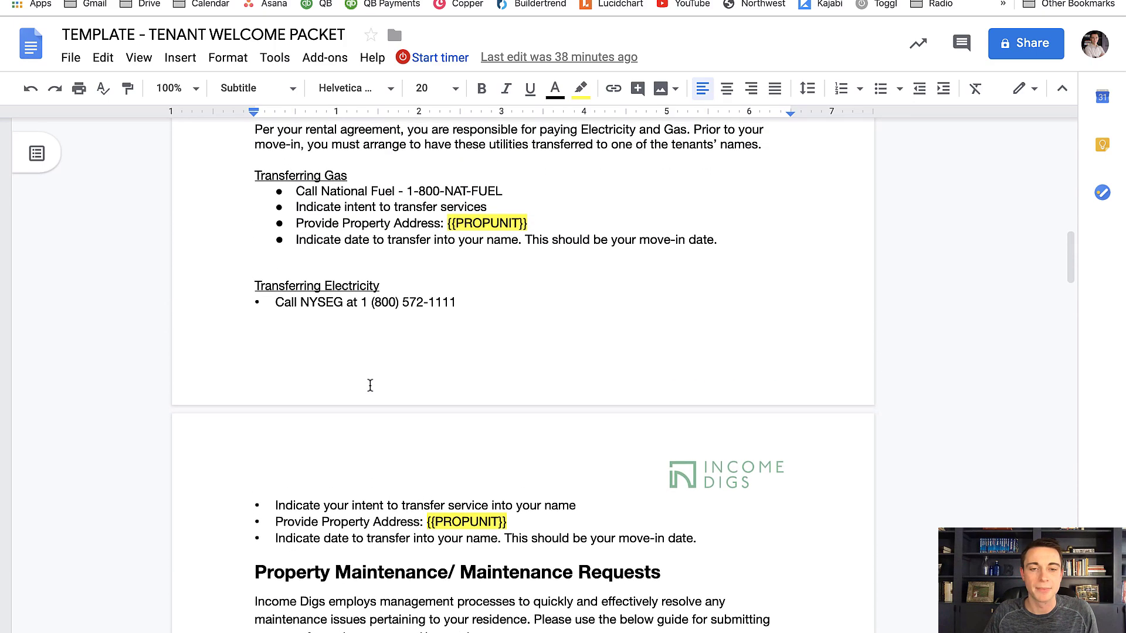
pyautogui.scroll(12, 370, 385)
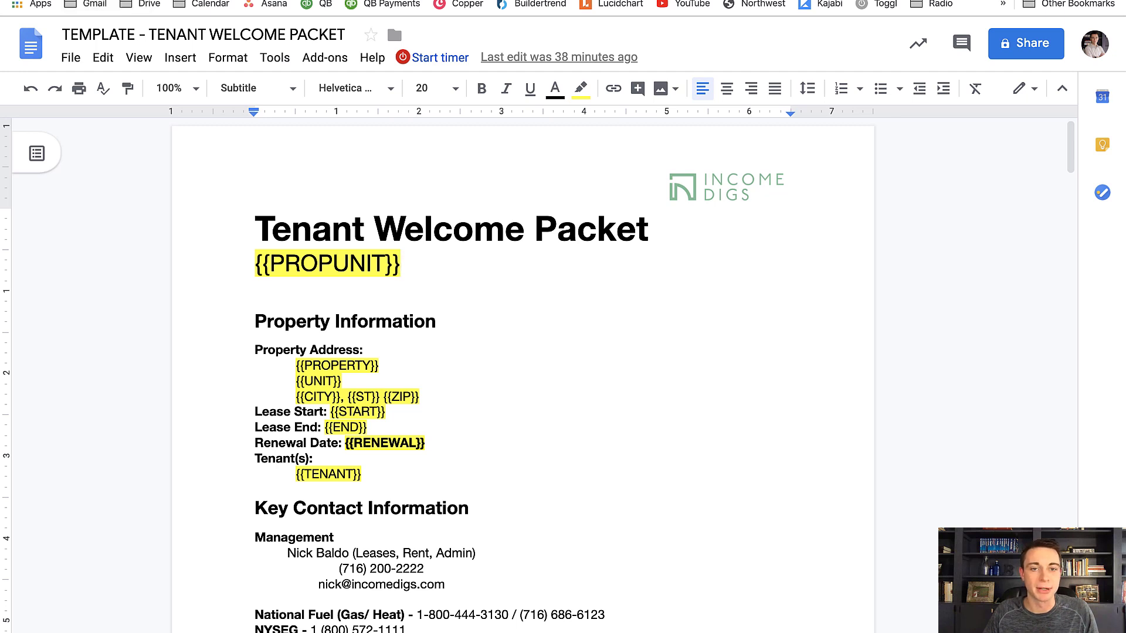
# Switch back to the Podio renter record and examine the Intro Email, move-in and move-out dates, GOOGLE DOC and PDF DOWNLOAD fields
pyautogui.hotkey('ctrl', 'shift', 'Tab')
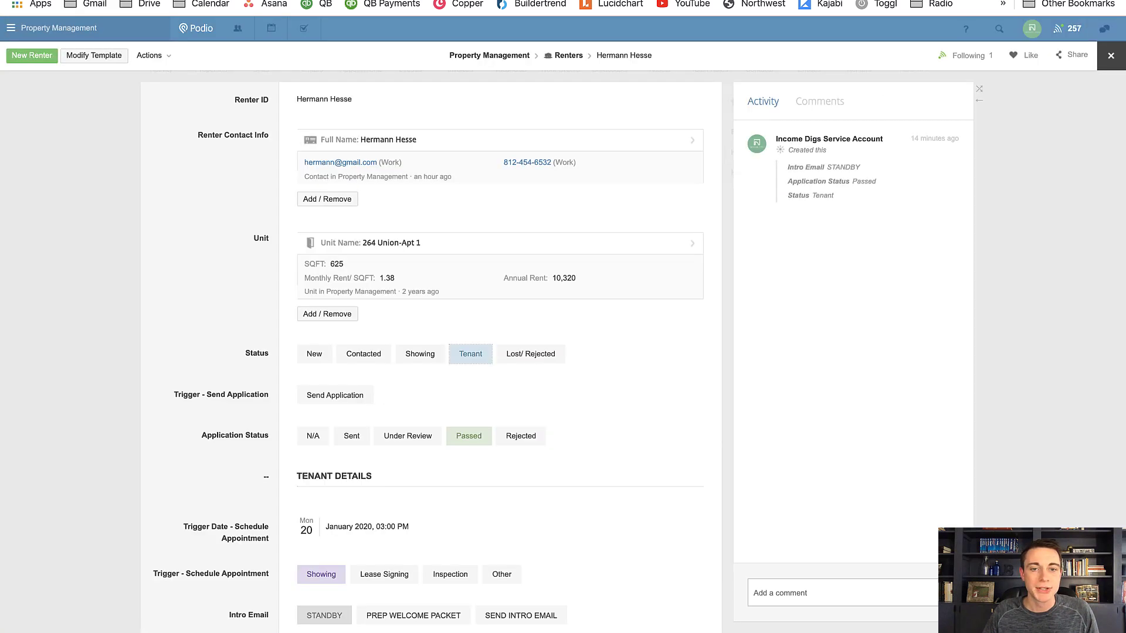
pyautogui.scroll(-4, 206, 214)
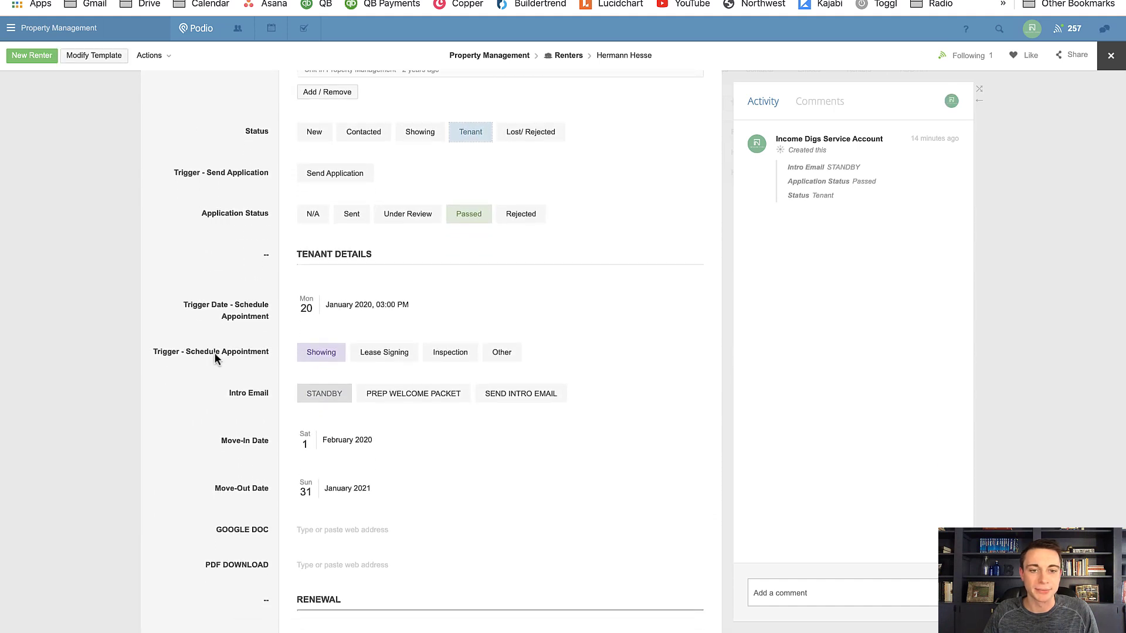
pyautogui.click(381, 399)
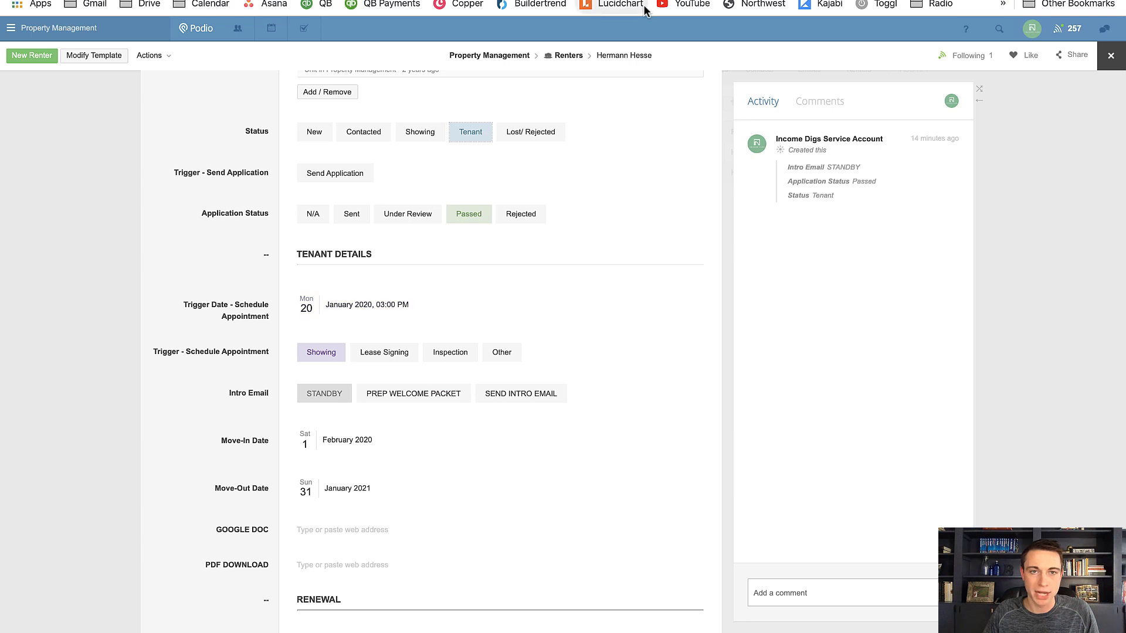
pyautogui.scroll(-3, 213, 326)
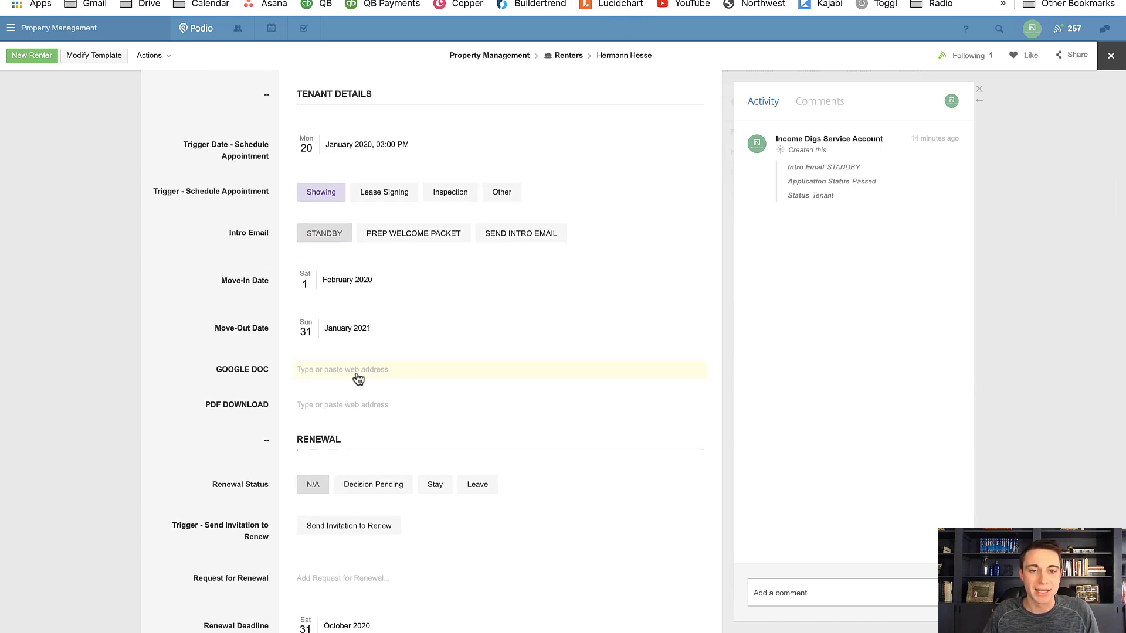
pyautogui.scroll(1, 363, 378)
pyautogui.scroll(1, 364, 377)
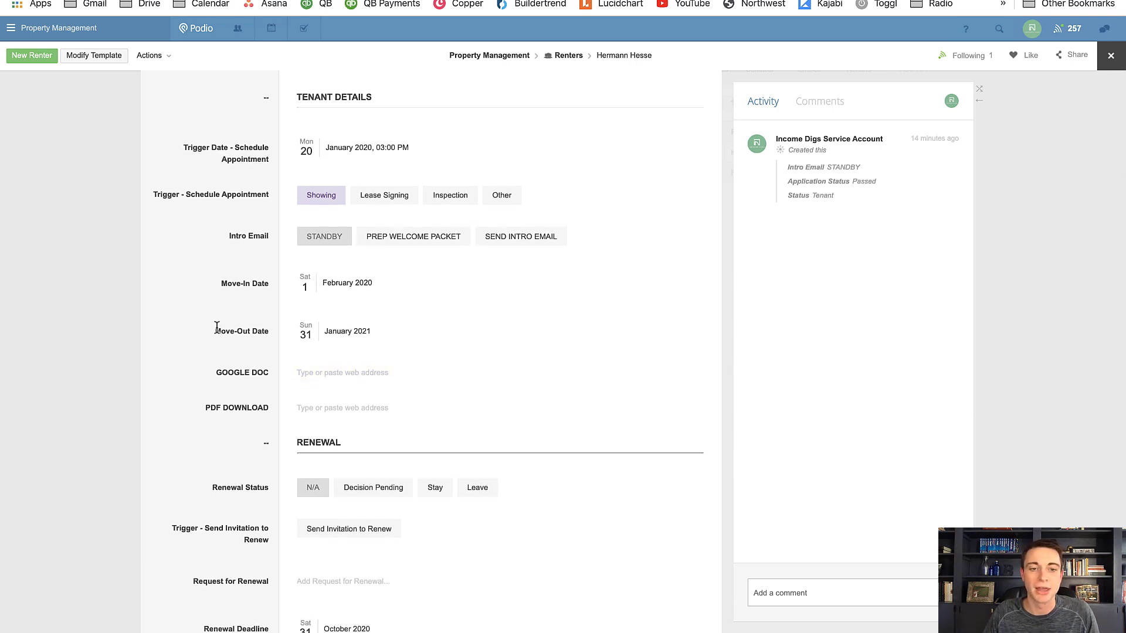
pyautogui.scroll(-1, 209, 333)
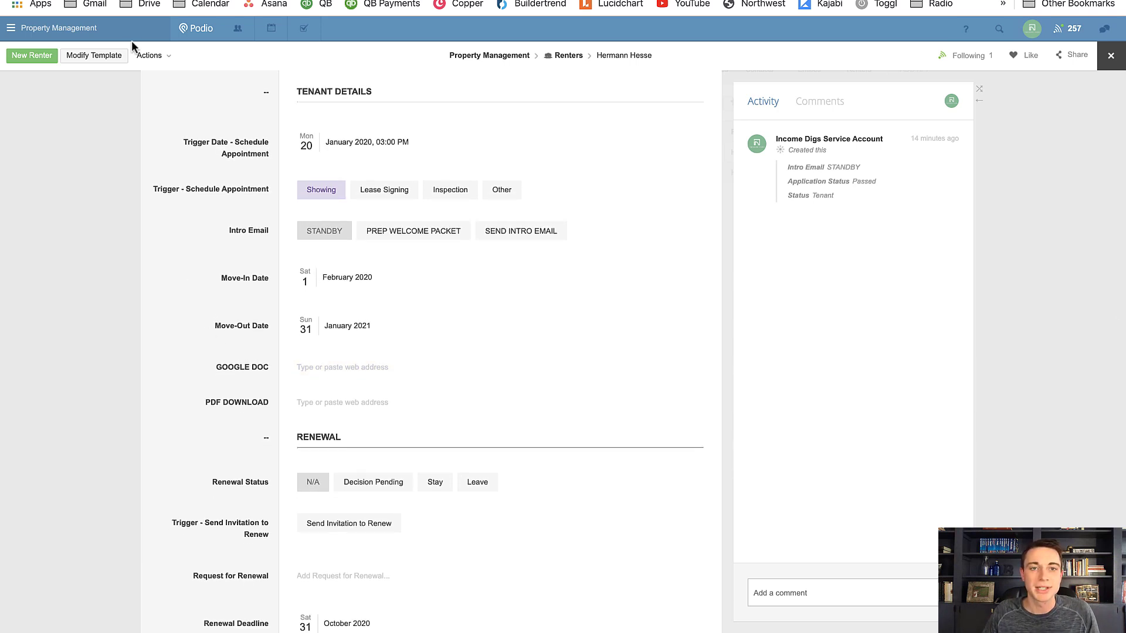
# Switch to Zapier and start a new Zap
pyautogui.click(82, 1)
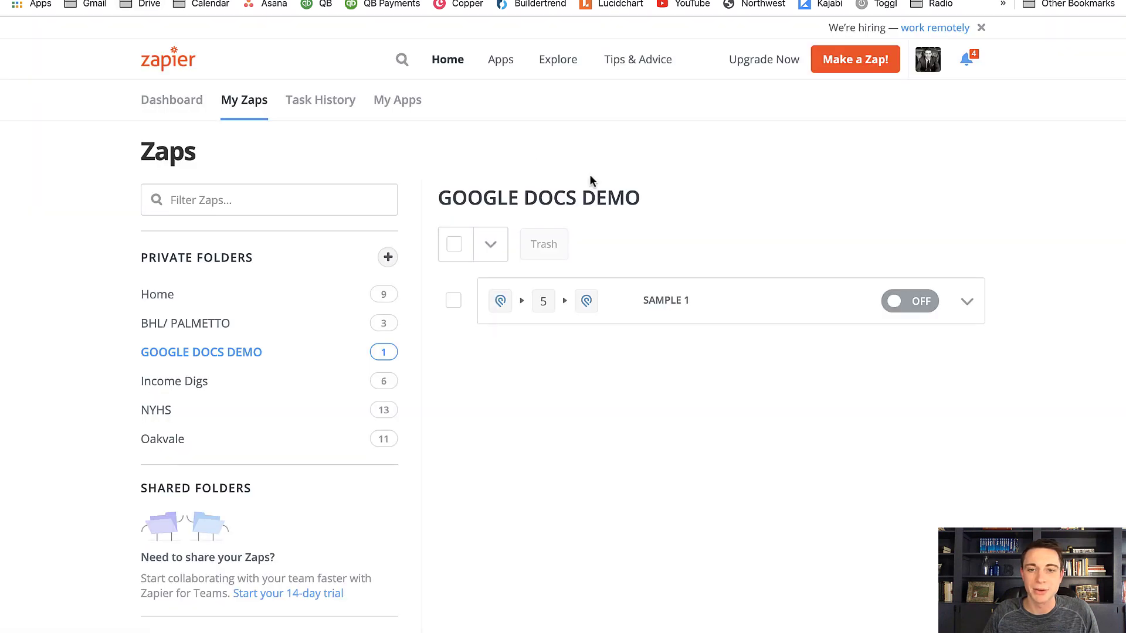
pyautogui.click(851, 61)
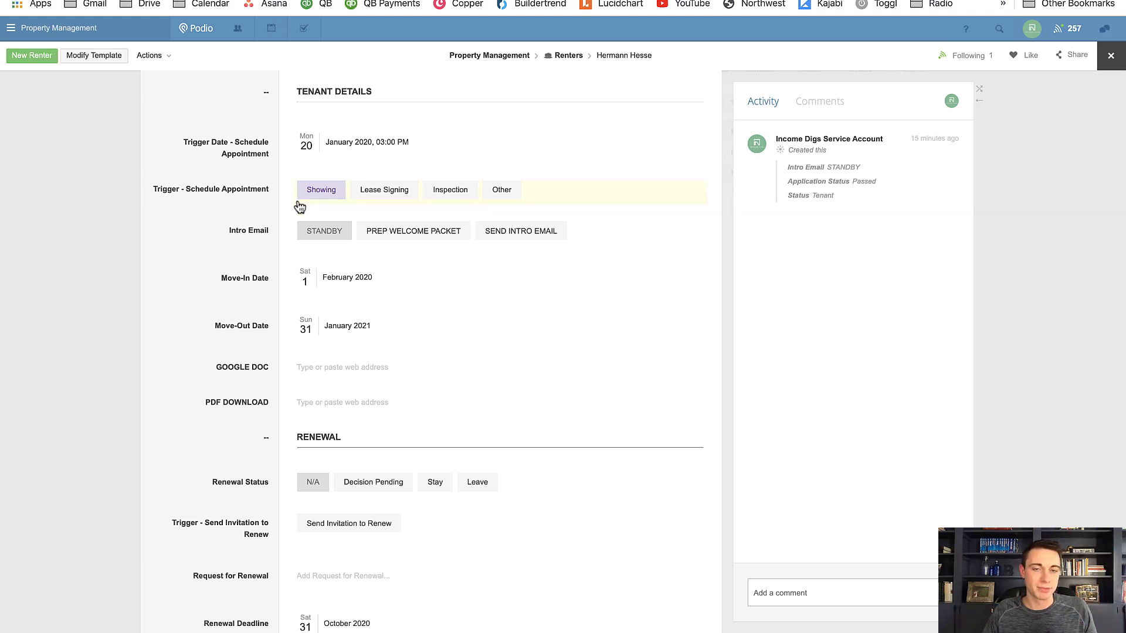
# Review the Podio renter record's contact, unit and tenant detail fields that supply data for the Zap
pyautogui.scroll(5, 299, 207)
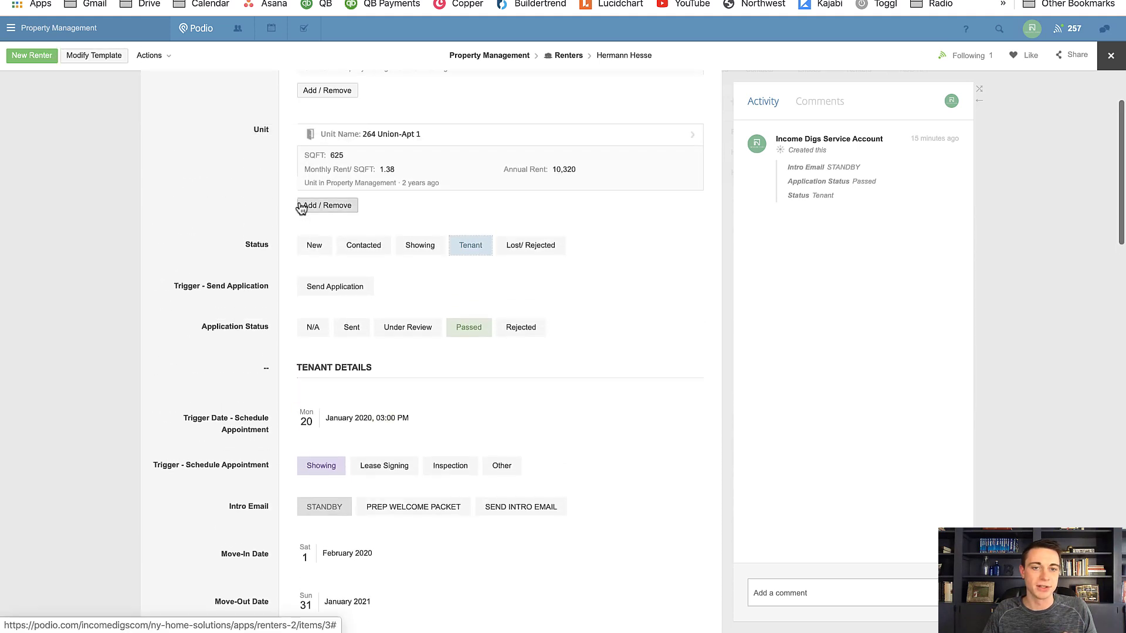
pyautogui.scroll(2, 301, 210)
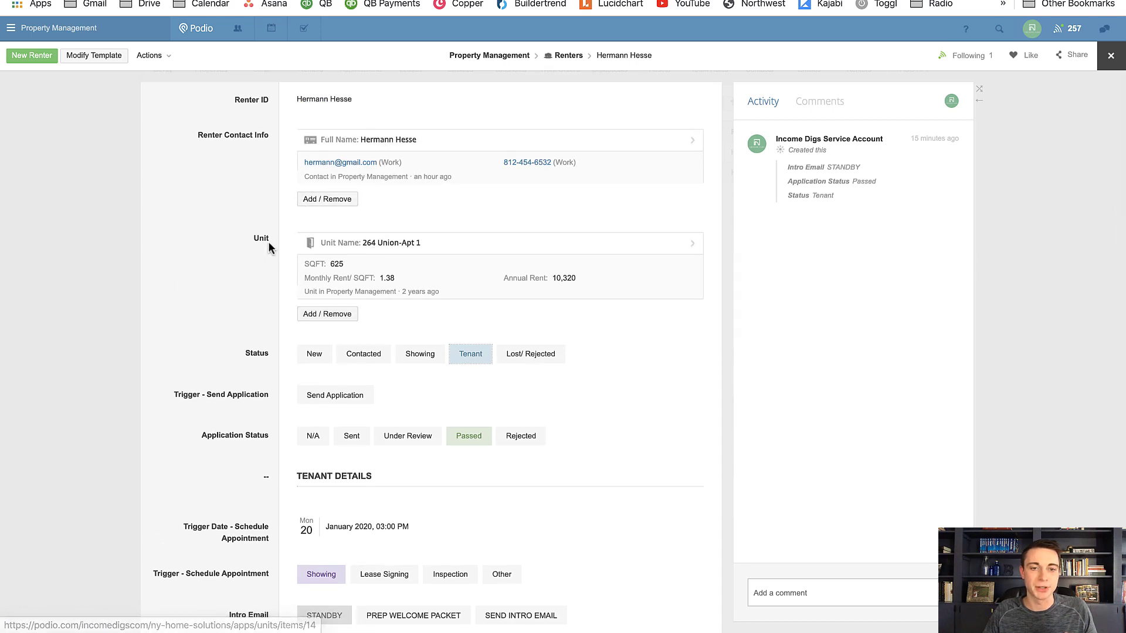
pyautogui.scroll(-3, 234, 249)
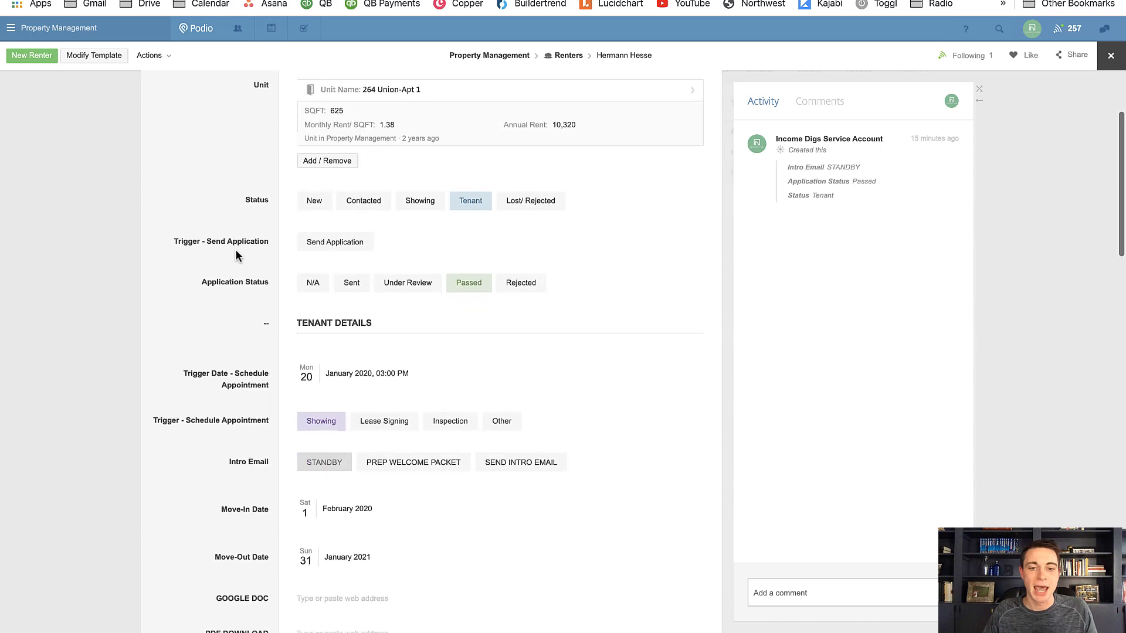
pyautogui.scroll(-2, 235, 248)
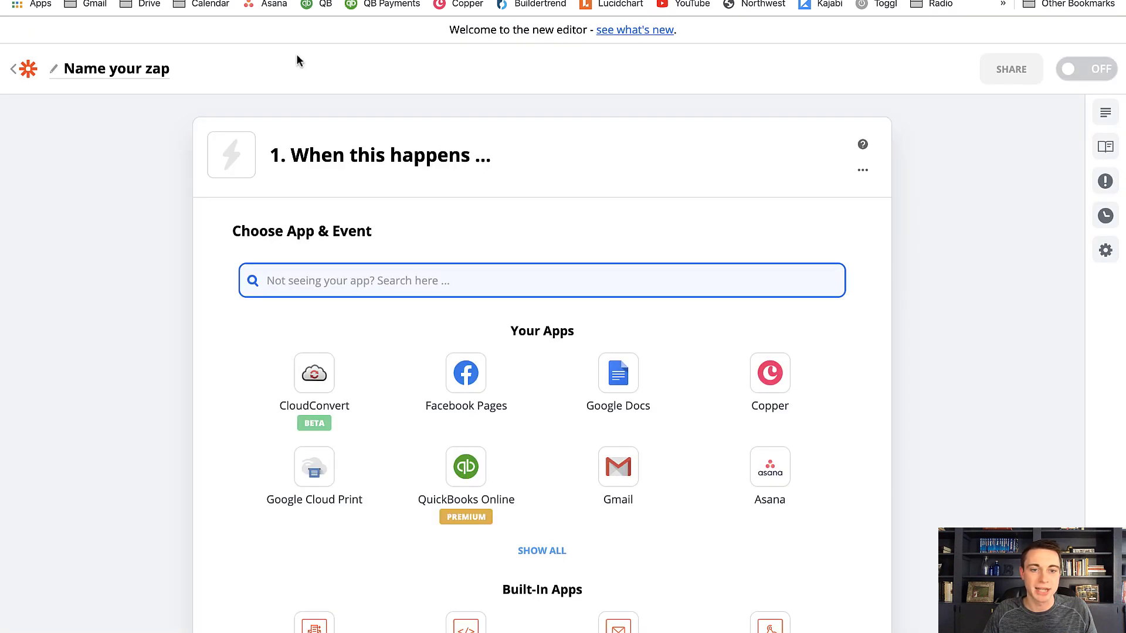
# Set the new Zap's trigger in Zapier to the Item Updated event of Podio
pyautogui.write('podio')
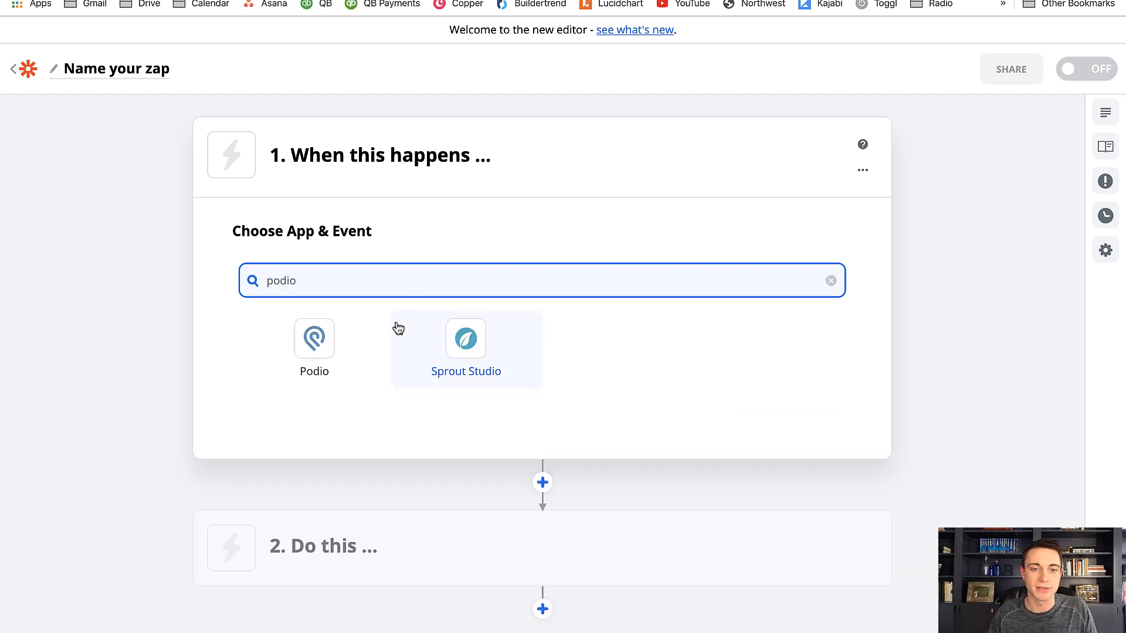
pyautogui.click(315, 352)
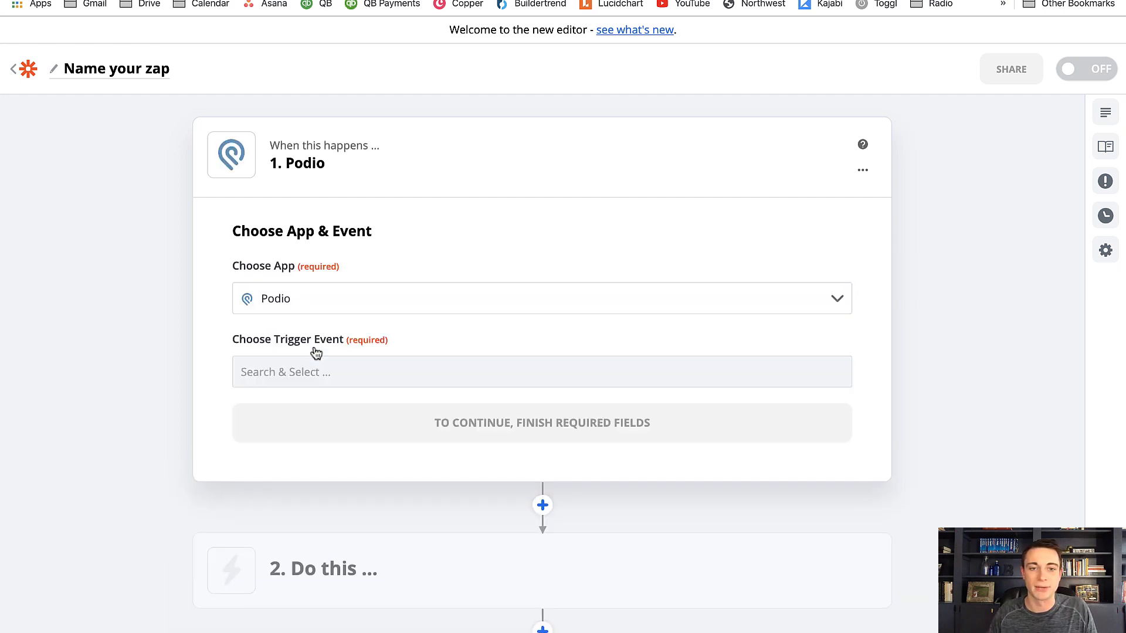
pyautogui.click(309, 369)
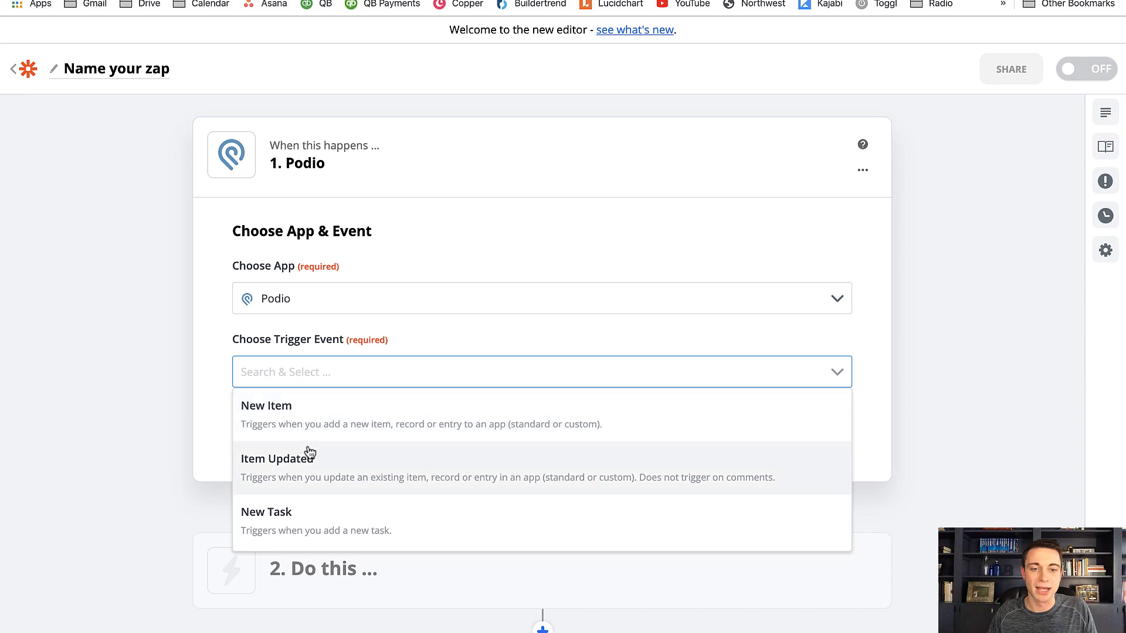
pyautogui.click(269, 459)
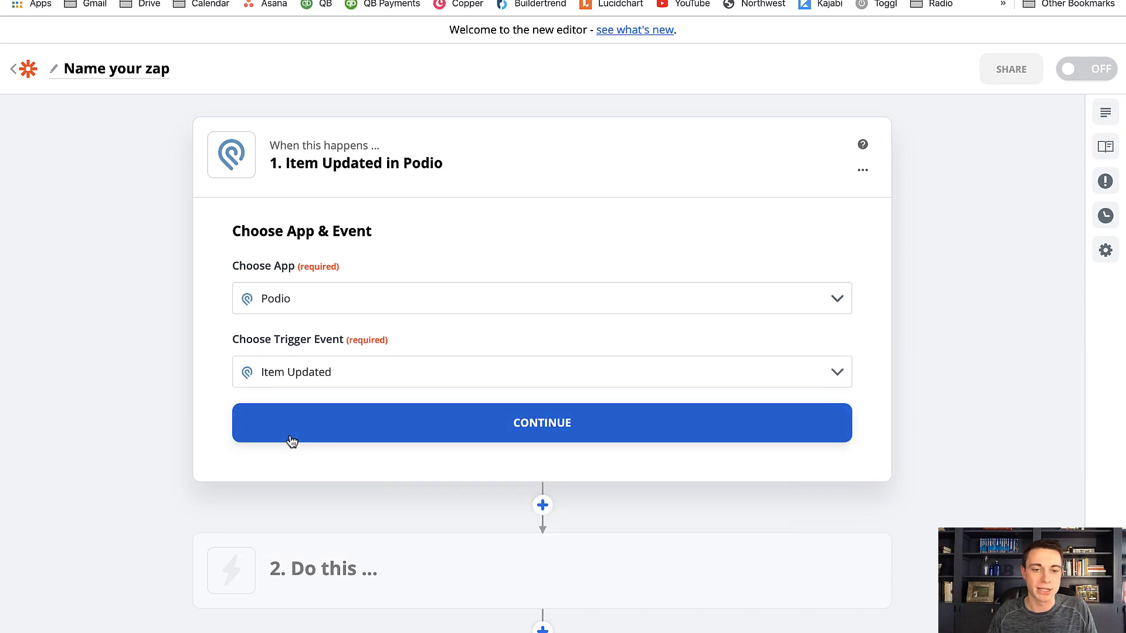
pyautogui.click(290, 438)
# Connect the trigger to the Podio #4 account
pyautogui.click(287, 350)
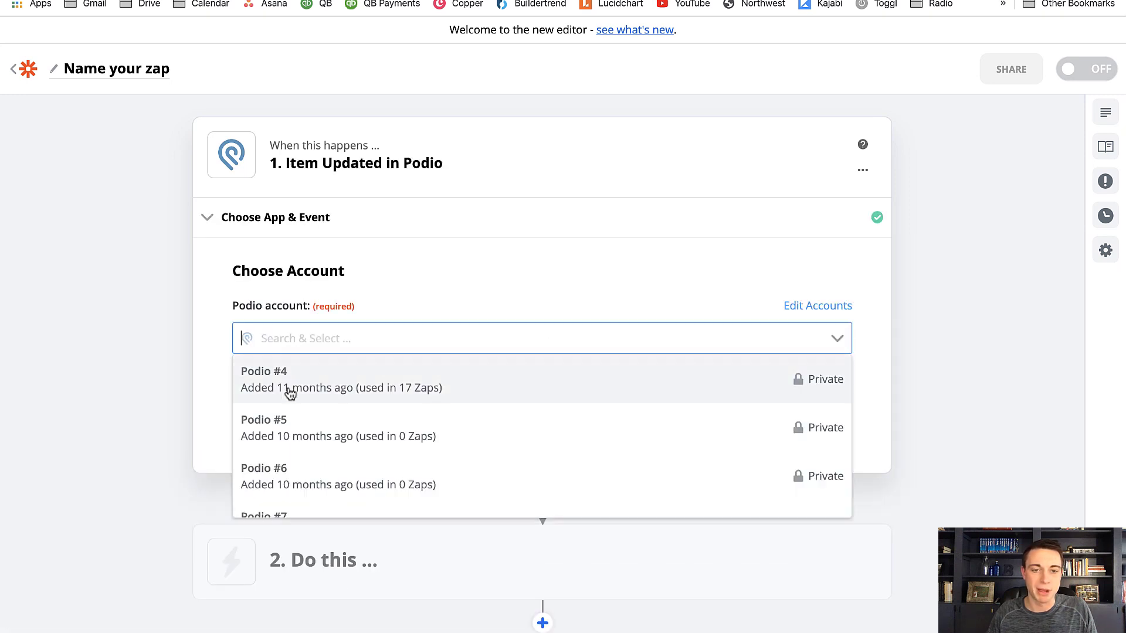
pyautogui.click(287, 384)
pyautogui.click(302, 423)
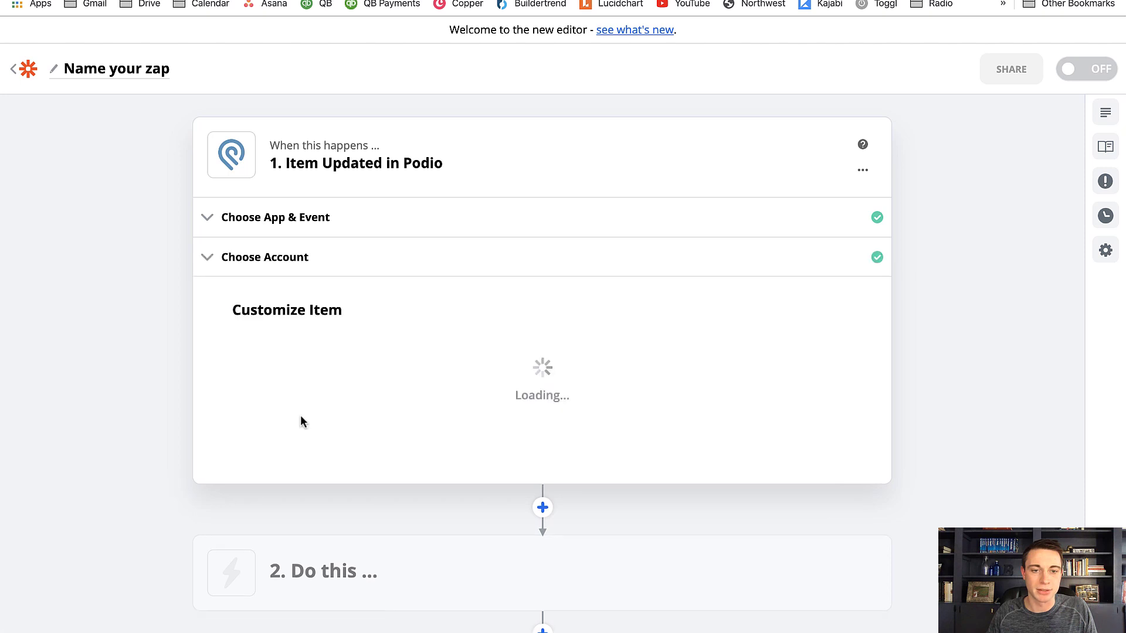
# Set the trigger item's organization to Income Digs
pyautogui.click(308, 378)
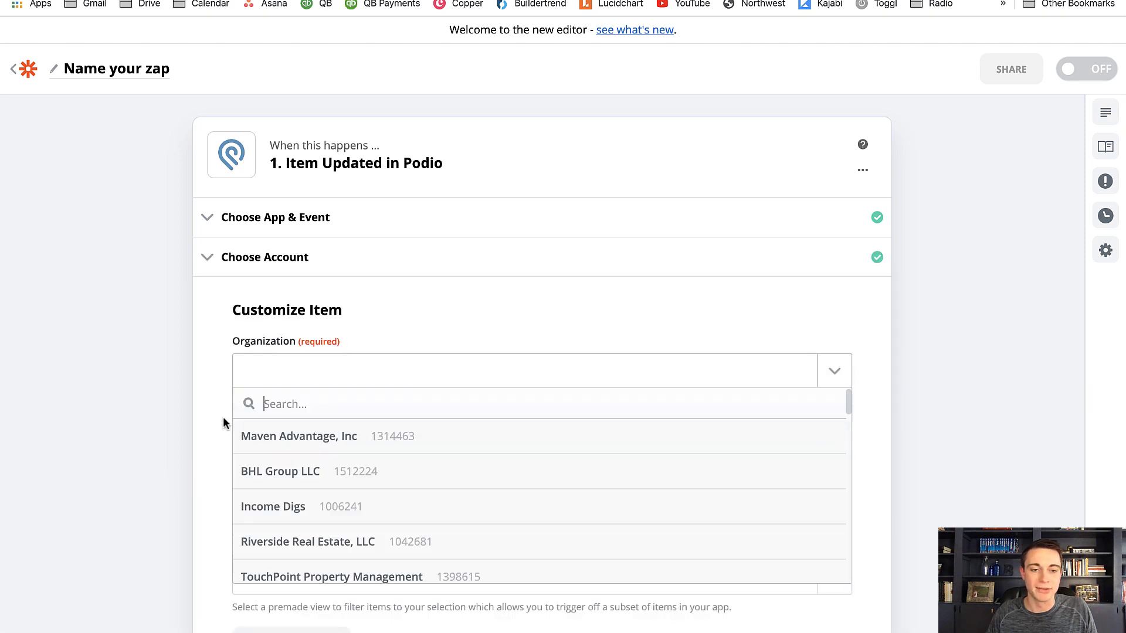
pyautogui.click(267, 506)
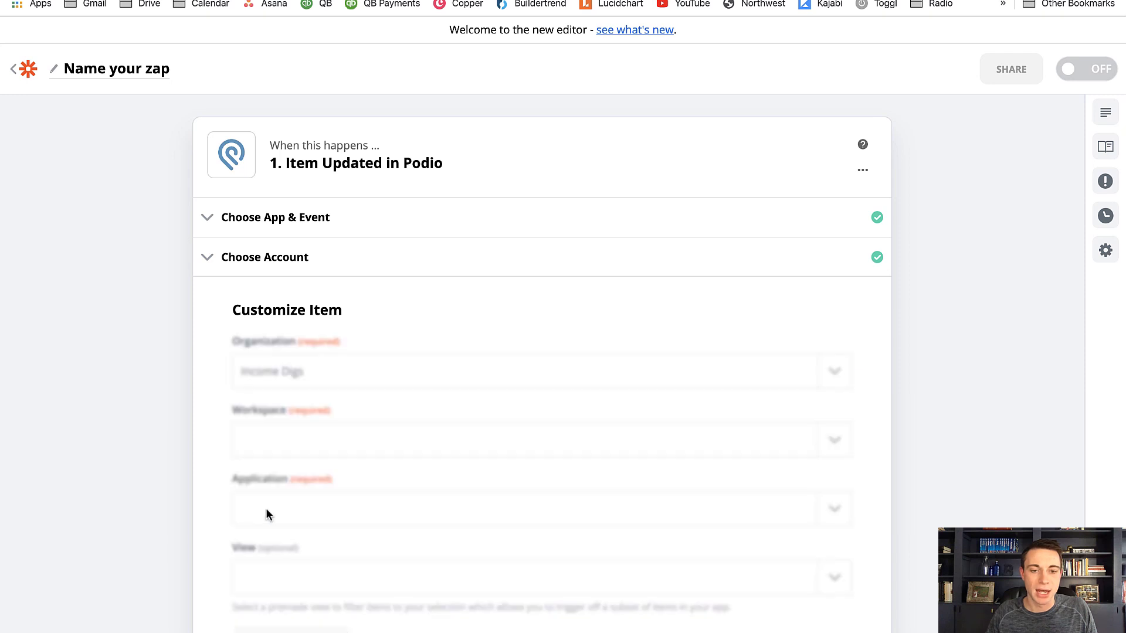
# Set the trigger item's workspace to Property Management, keeping the Podio #4 account
pyautogui.click(270, 435)
pyautogui.scroll(-3, 277, 524)
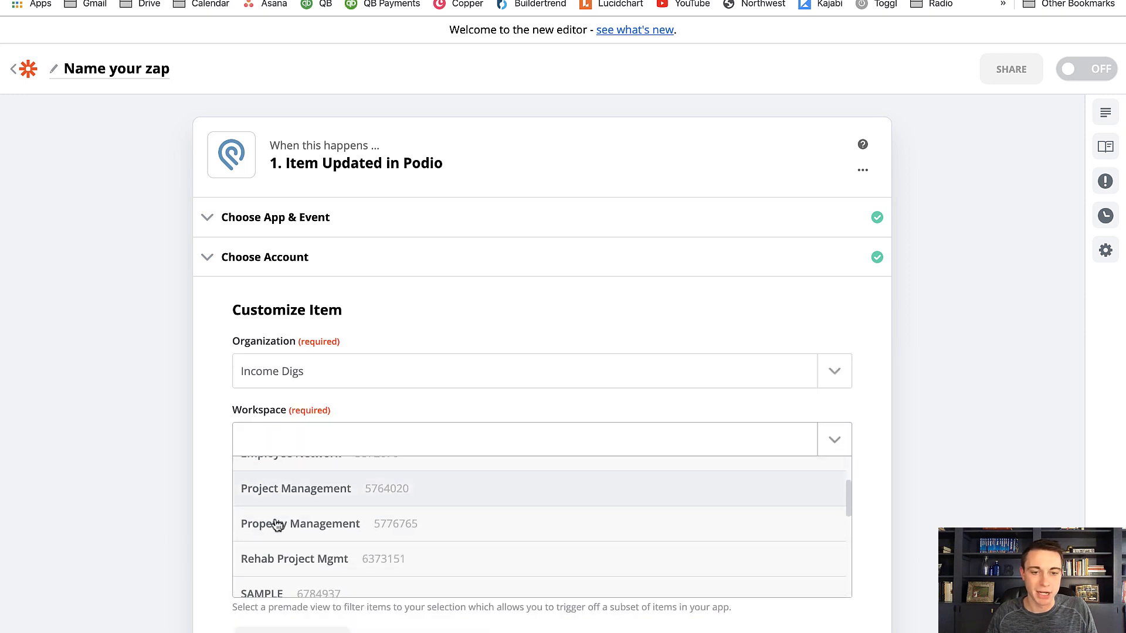
pyautogui.click(276, 523)
pyautogui.hscroll(-5, 220, 506)
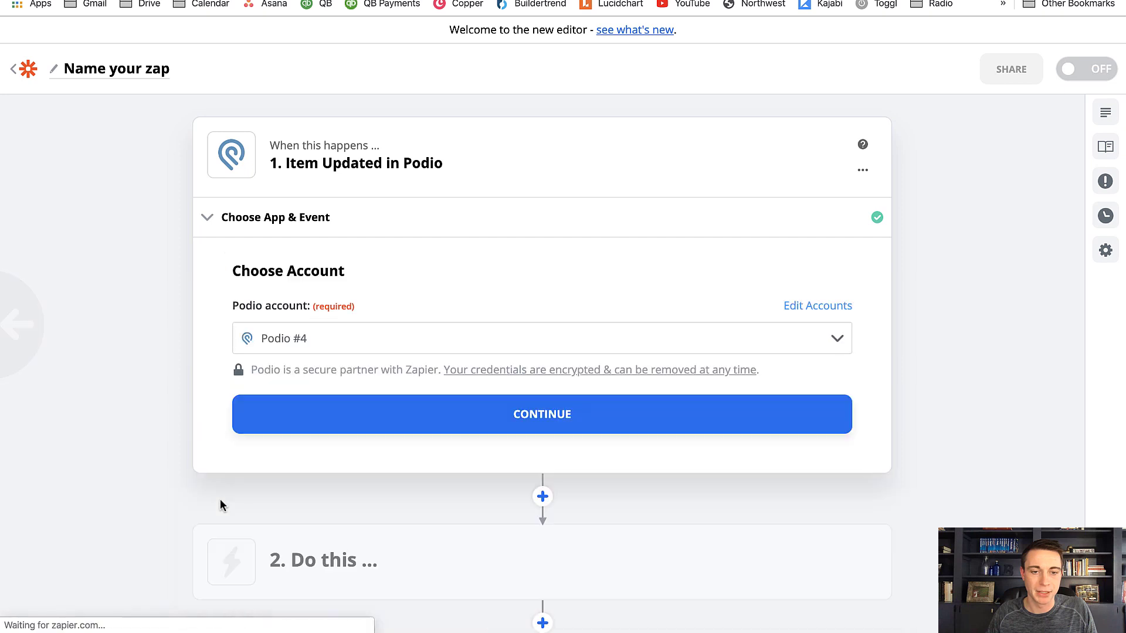
pyautogui.click(318, 398)
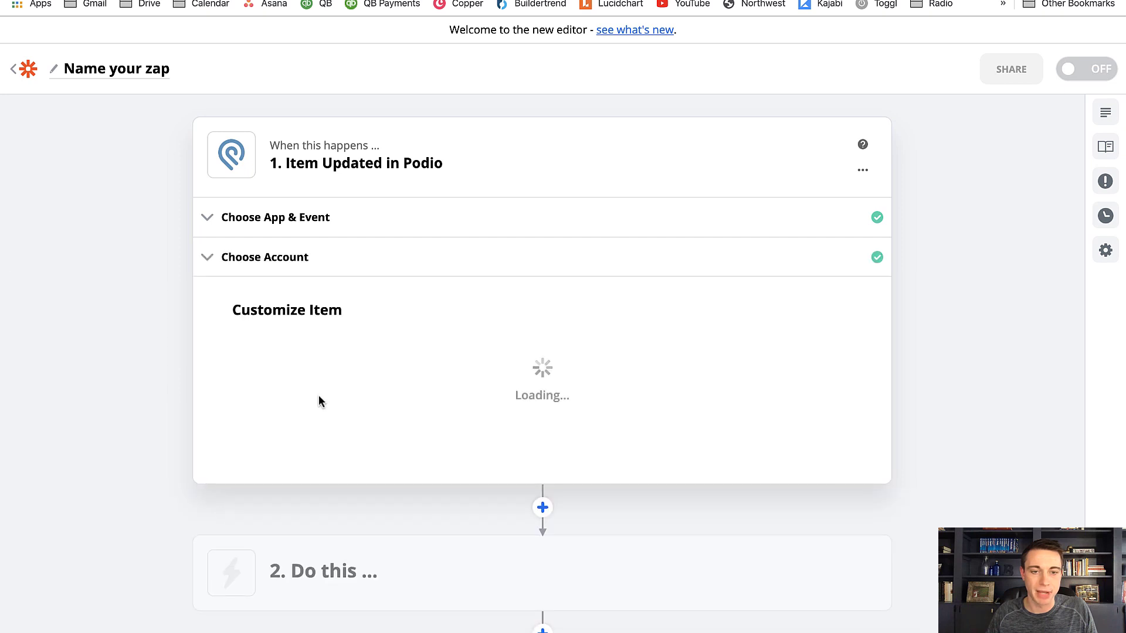
# Set the trigger item's application to Renters and continue to the data test
pyautogui.scroll(-3, 320, 394)
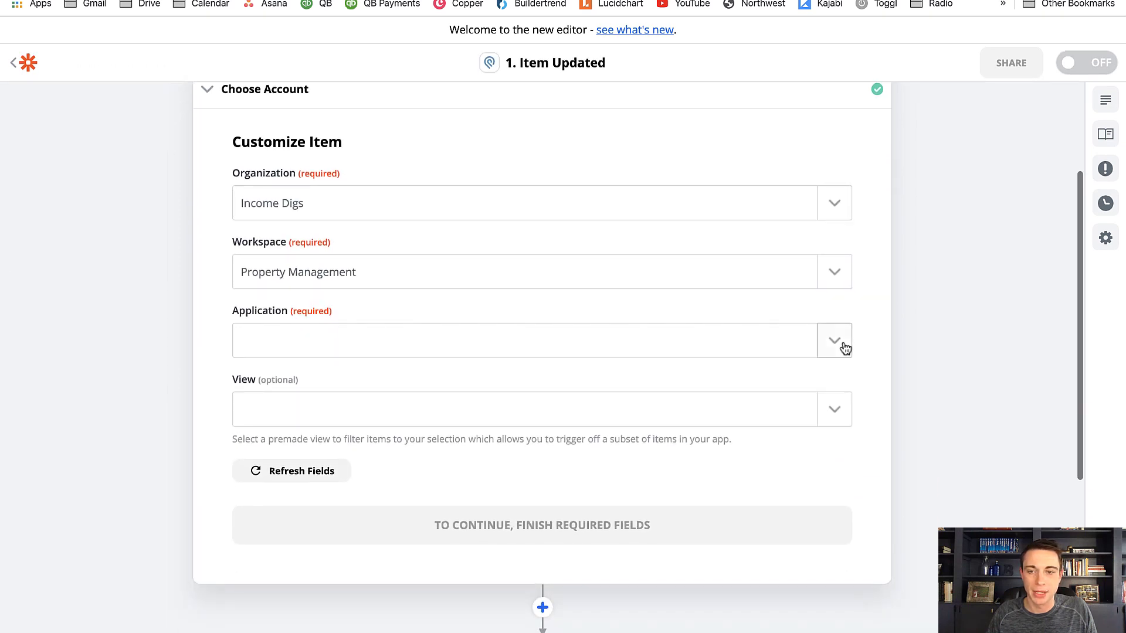
pyautogui.click(835, 342)
pyautogui.scroll(-10, 387, 459)
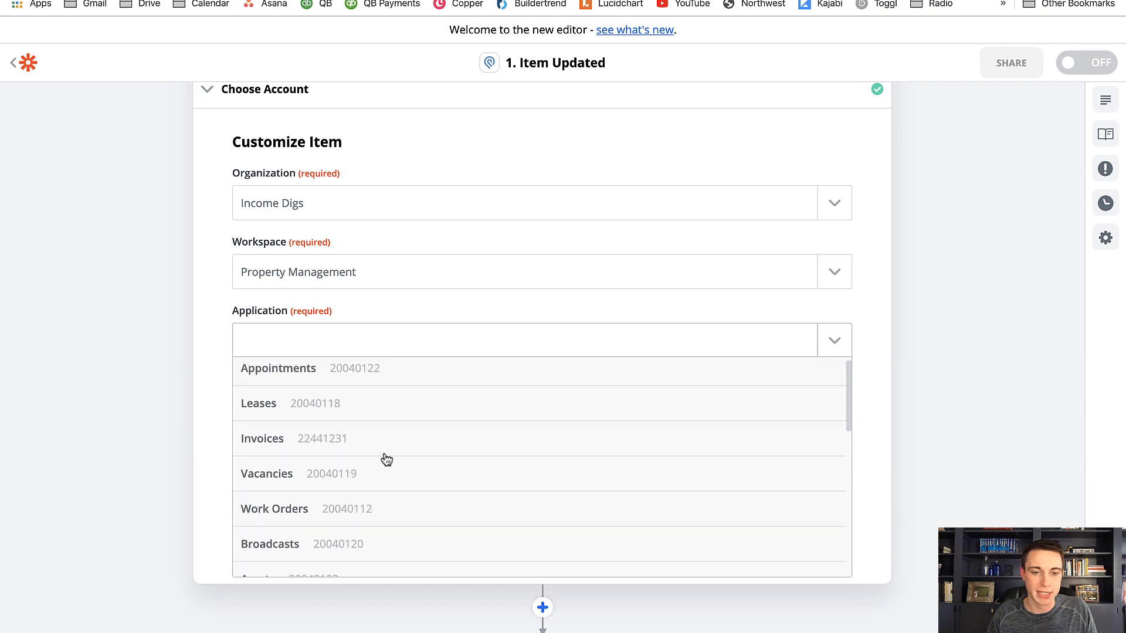
pyautogui.click(369, 485)
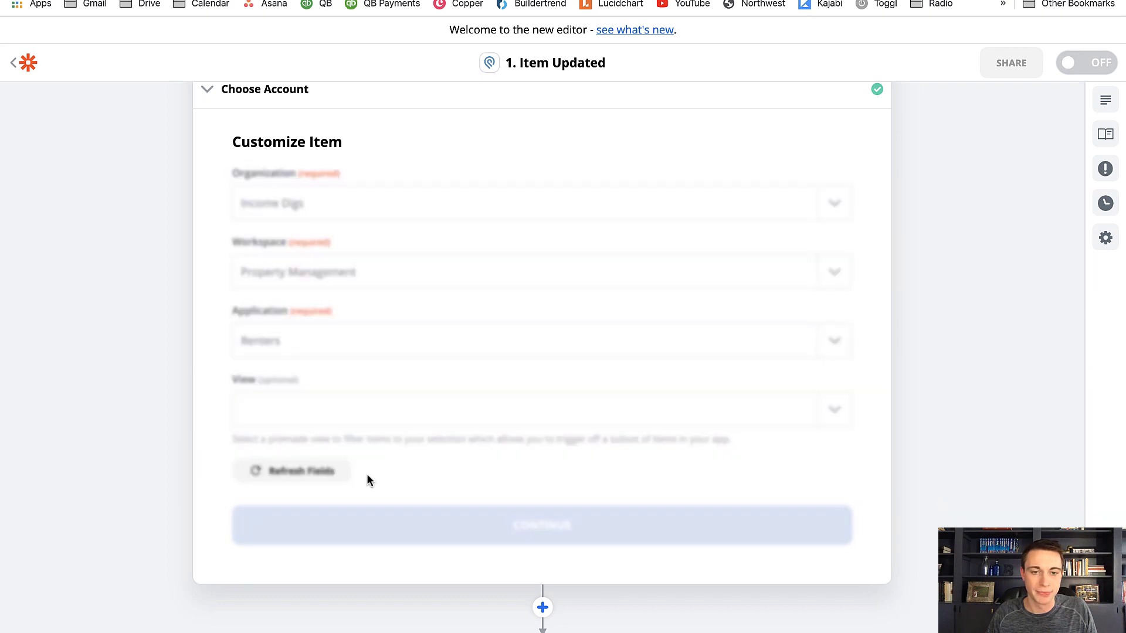
pyautogui.click(414, 530)
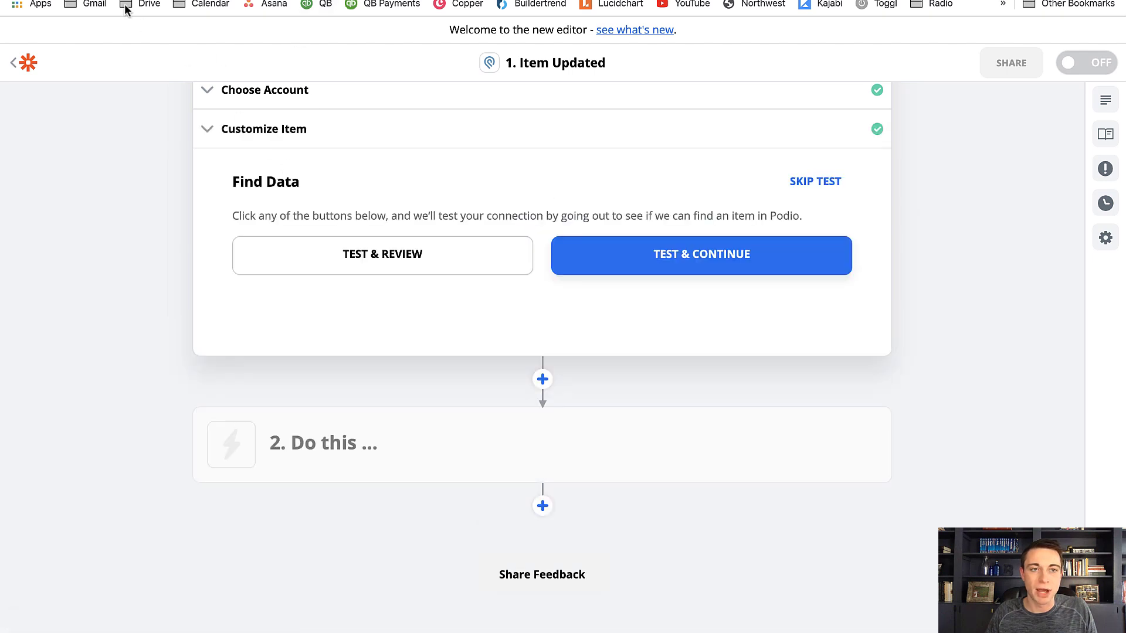
# Switch to the Podio renter record, set its Intro Email to PREP WELCOME PACKET, and return to Zapier
pyautogui.click(85, 2)
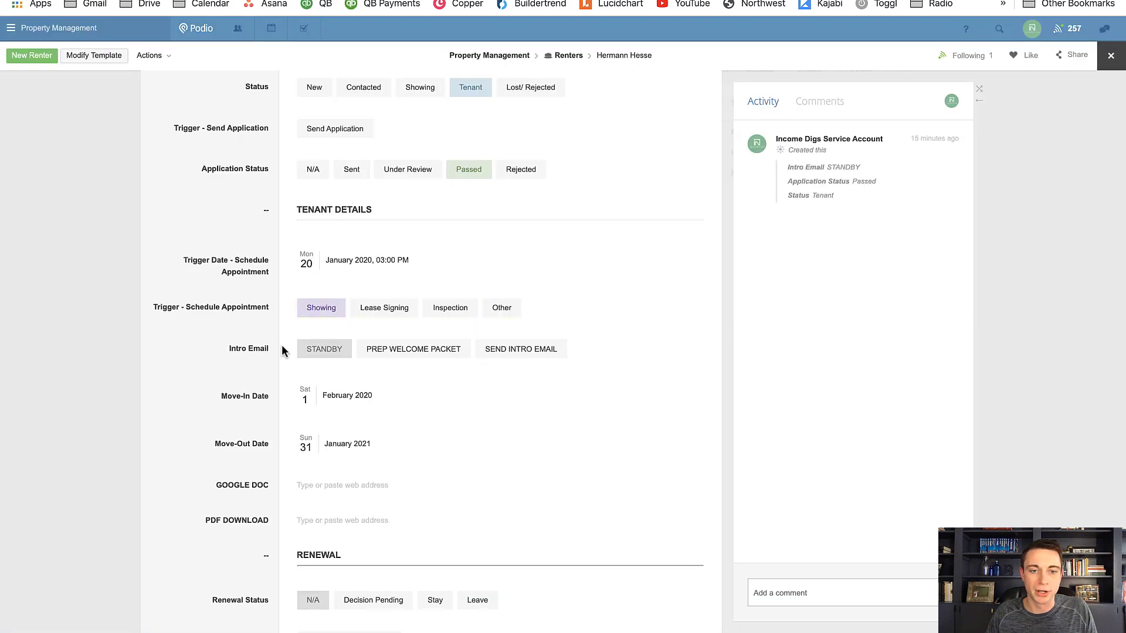
pyautogui.click(407, 354)
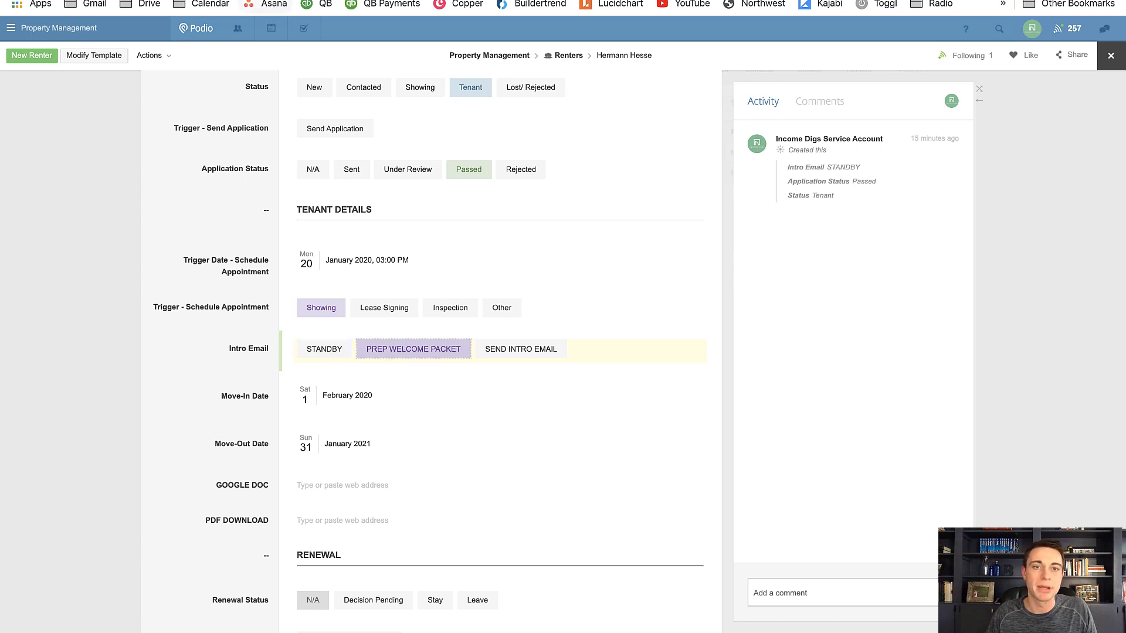
pyautogui.click(275, 1)
# Test the Podio trigger with a review of samples, examine the renter fields in Item A, and finish editing the trigger
pyautogui.scroll(3, 225, 197)
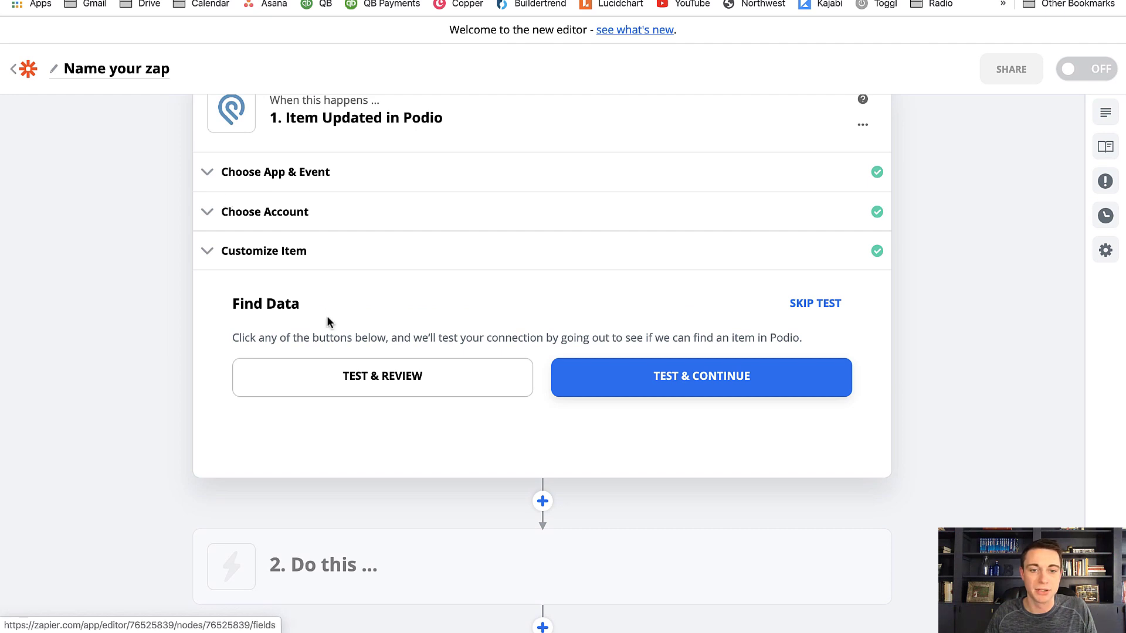
pyautogui.click(375, 389)
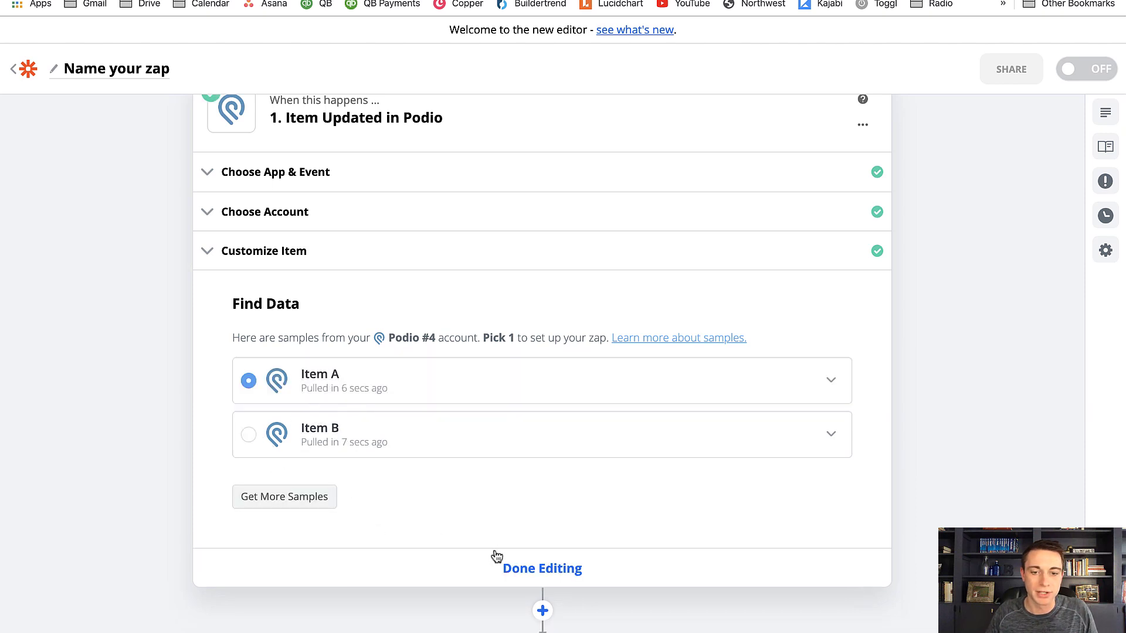
pyautogui.click(831, 380)
pyautogui.scroll(-5, 762, 410)
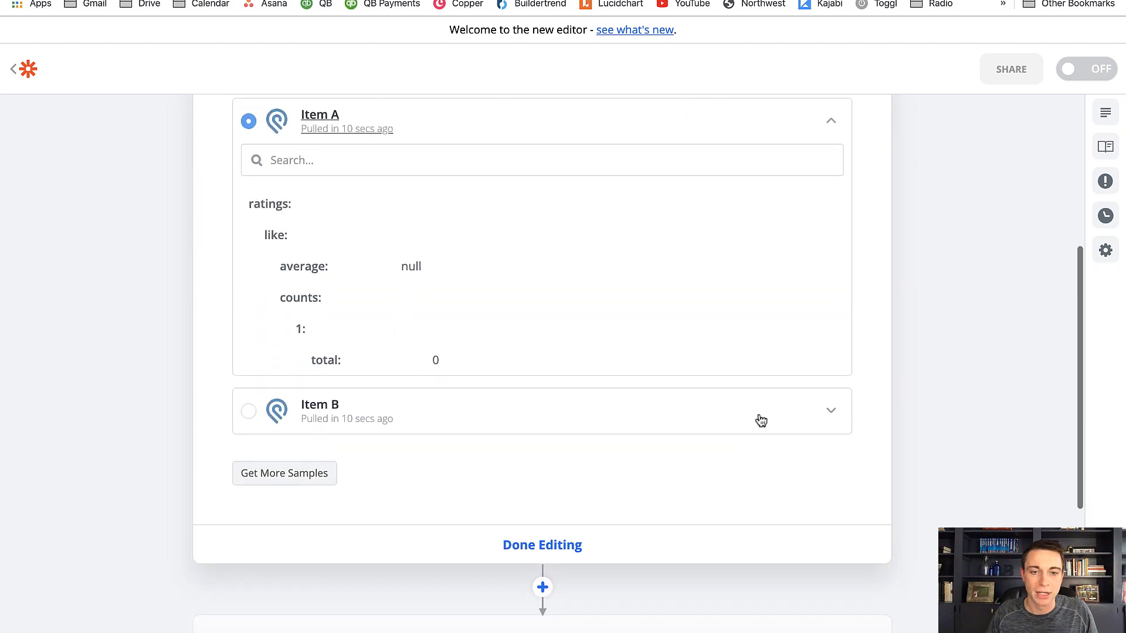
pyautogui.scroll(-1, 739, 393)
pyautogui.scroll(-6, 704, 299)
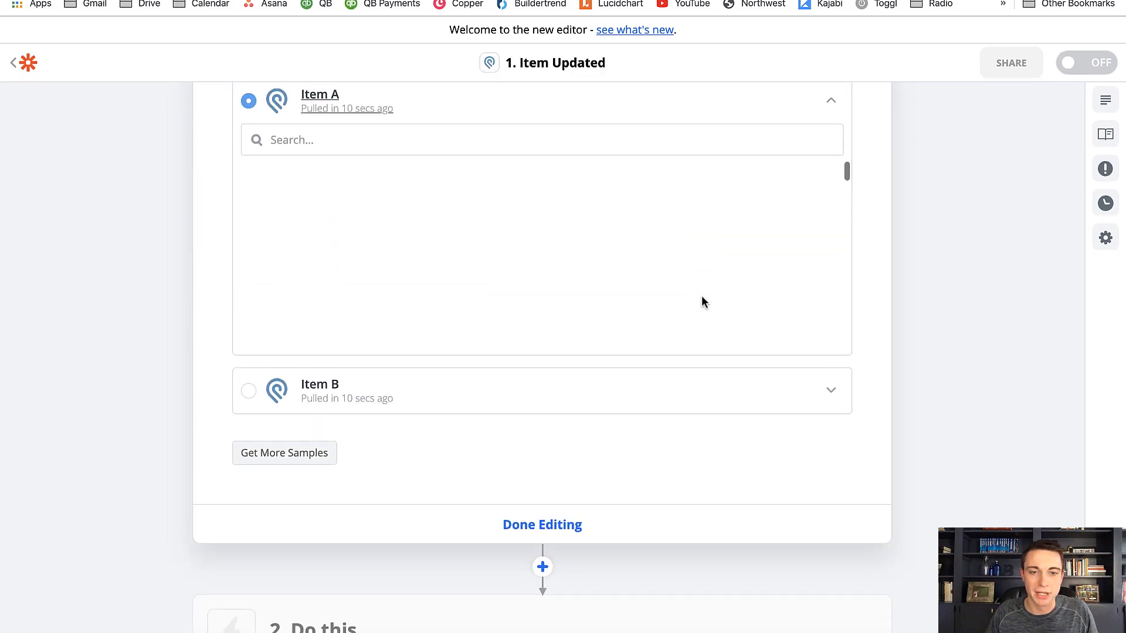
pyautogui.scroll(-3, 701, 295)
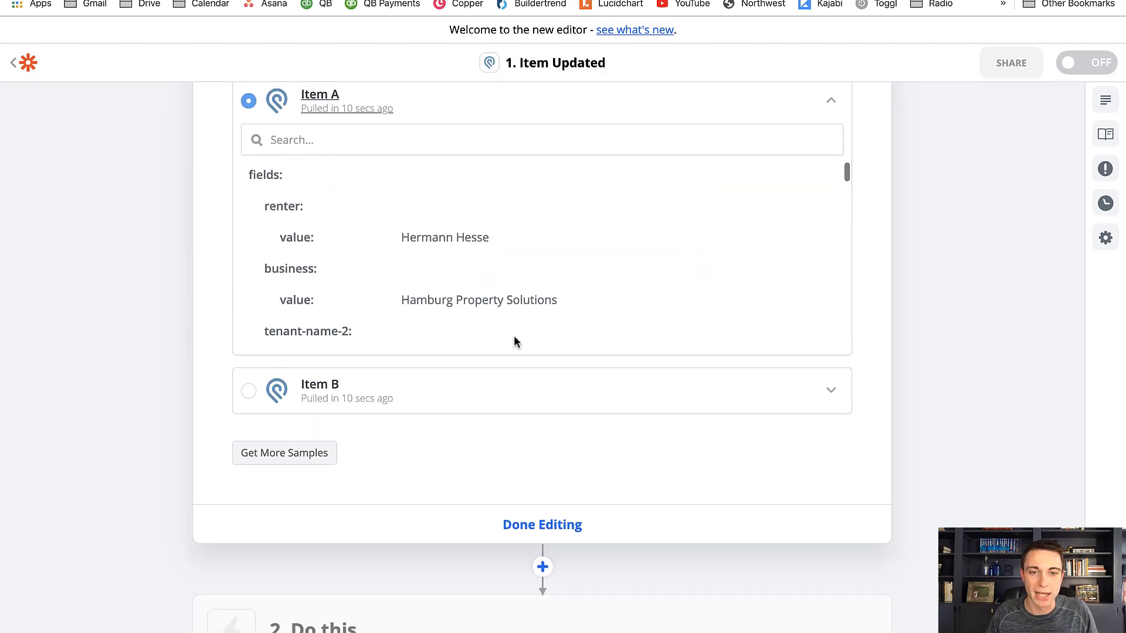
pyautogui.click(539, 525)
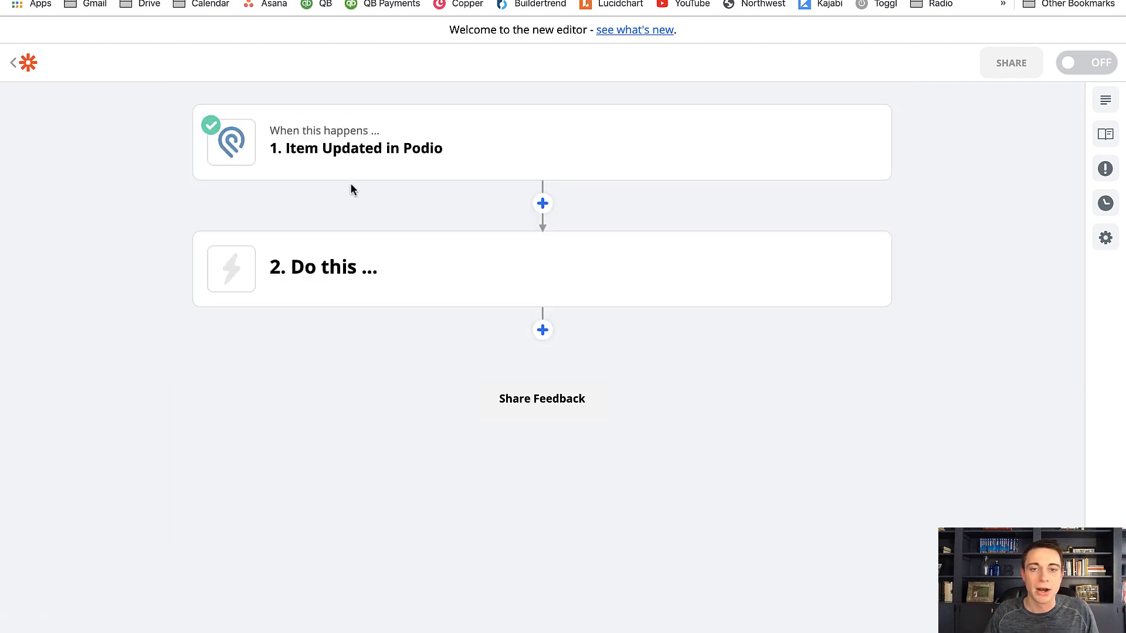
# Add a Filter after the Podio trigger and base its condition on Fields Send Intro Email Value Text, found by searching for PREP
pyautogui.click(542, 204)
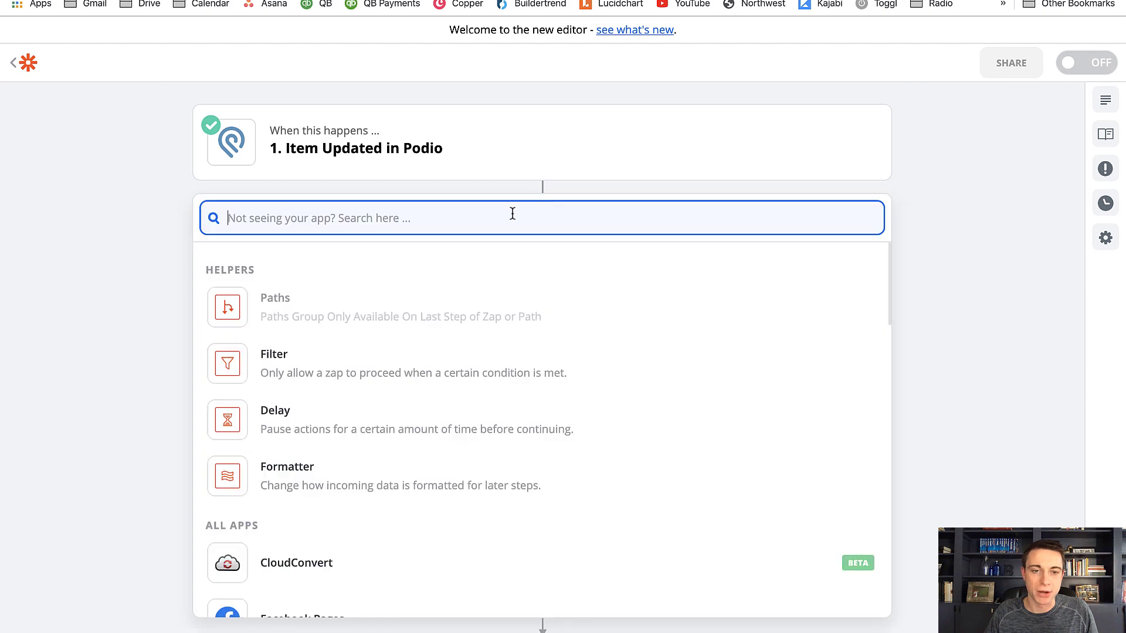
pyautogui.click(278, 379)
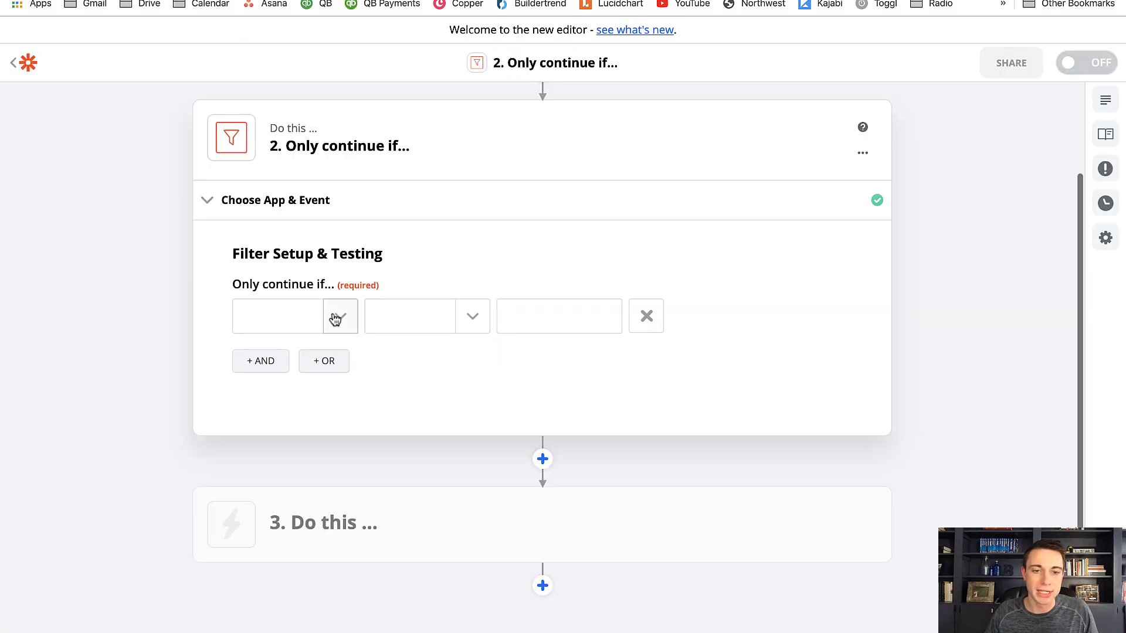
pyautogui.click(341, 330)
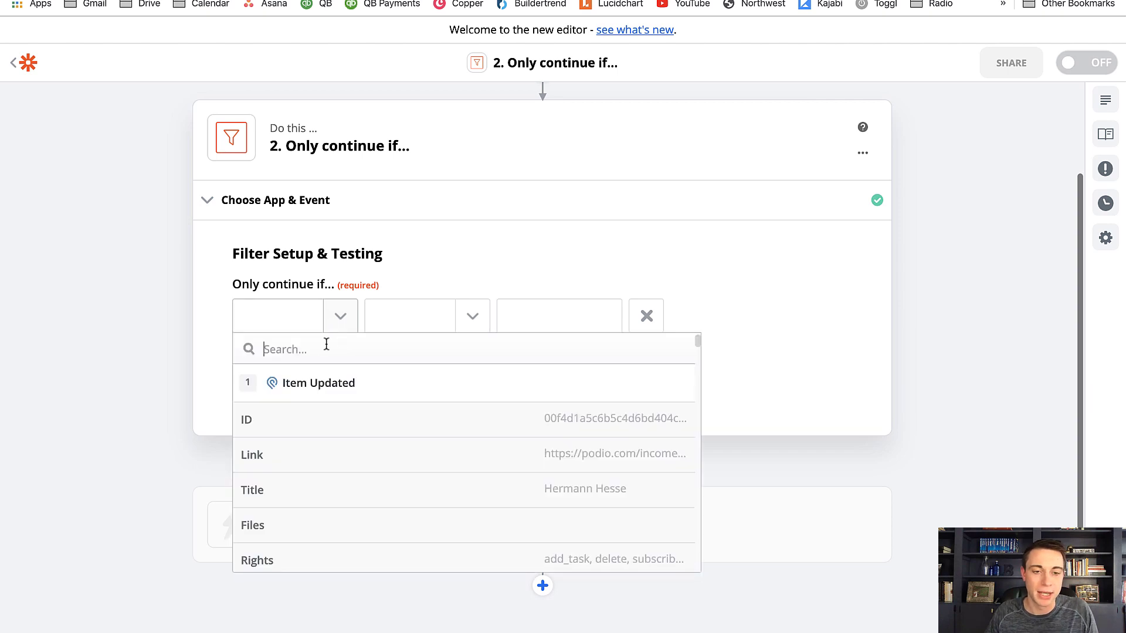
pyautogui.write('j')
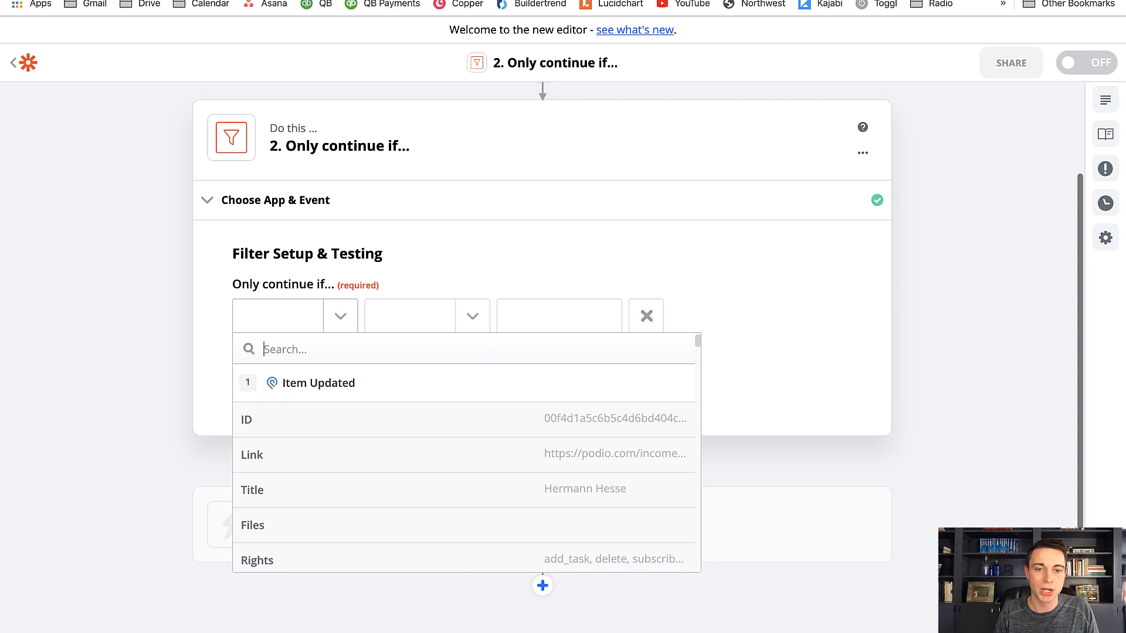
pyautogui.click(122, 1)
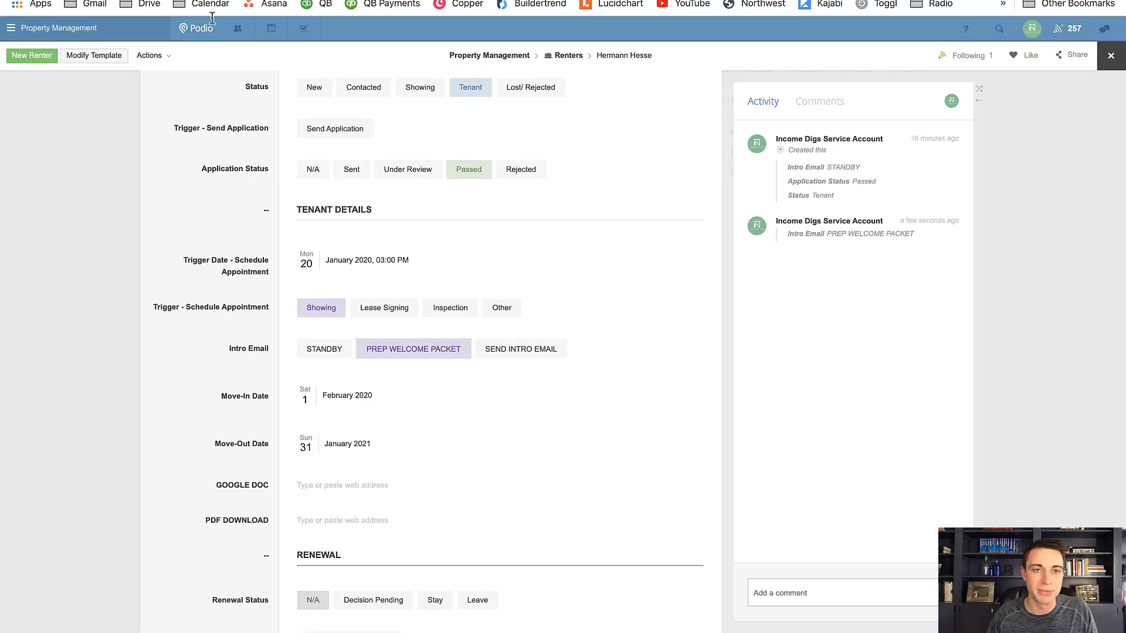
pyautogui.click(229, 0)
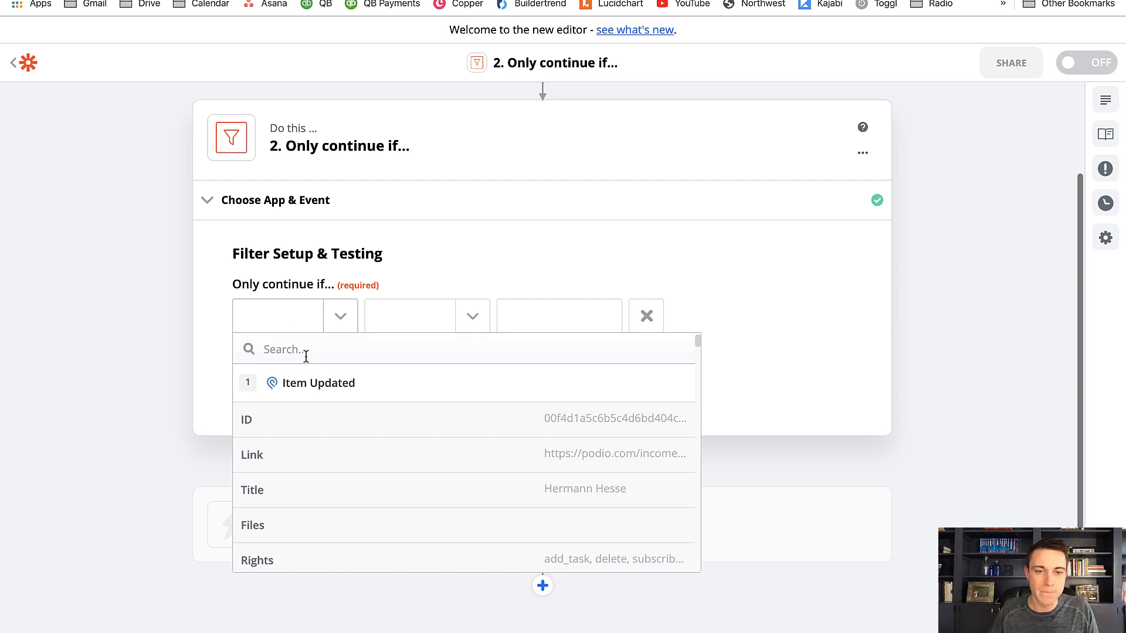
pyautogui.write('PREP')
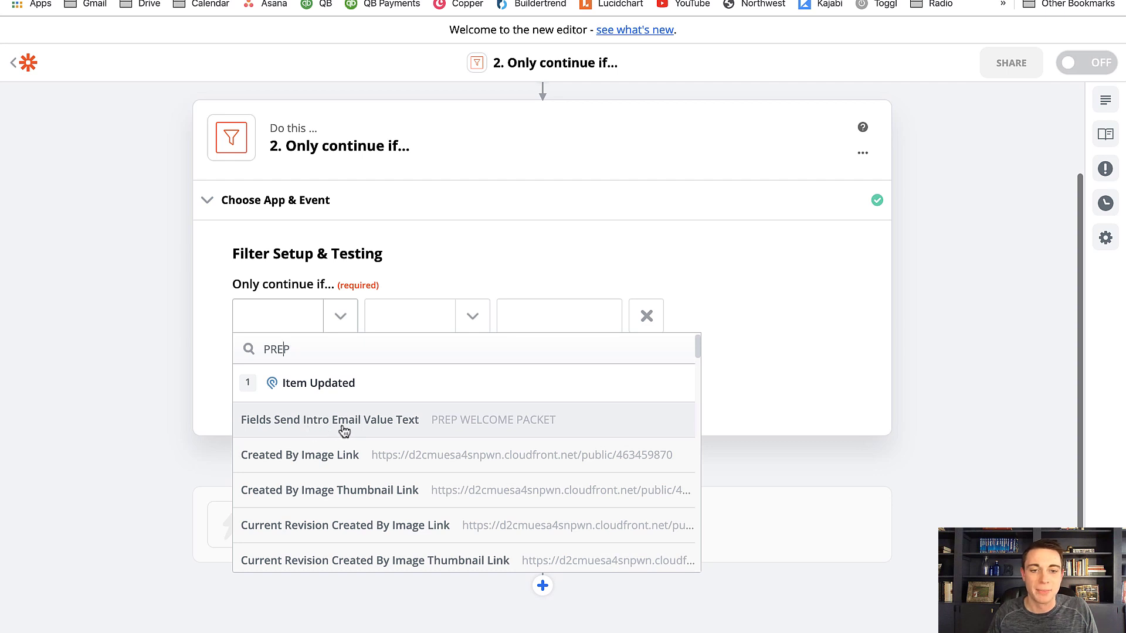
pyautogui.click(473, 423)
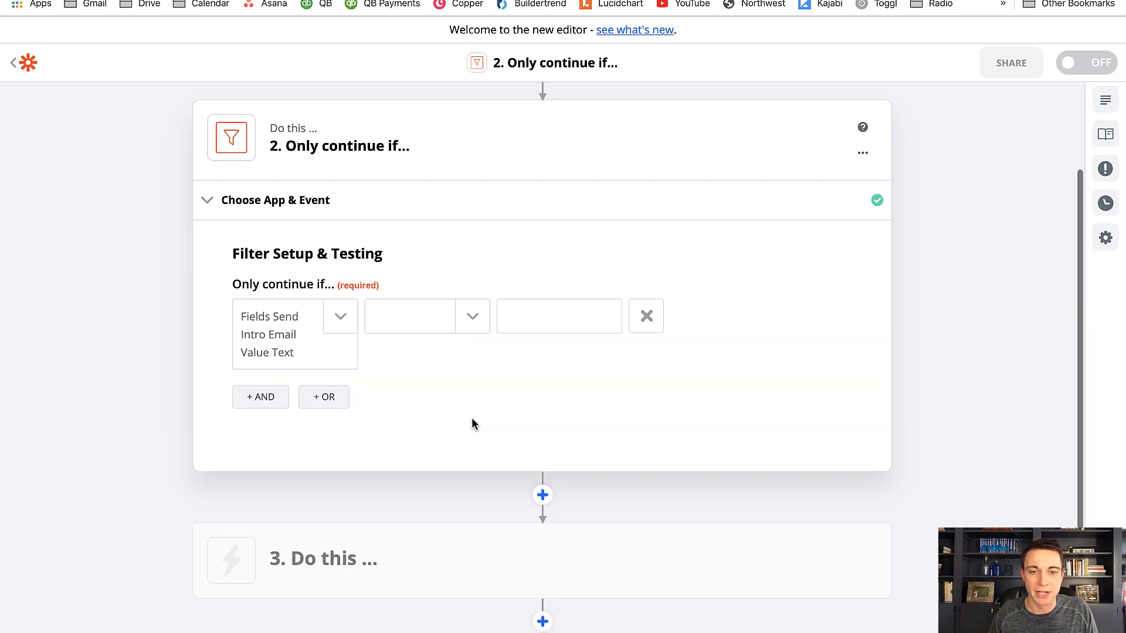
# Set the filter condition to (Text) Exactly matches PREP WELCOME PACKET, checking the wording against the Podio record
pyautogui.click(472, 329)
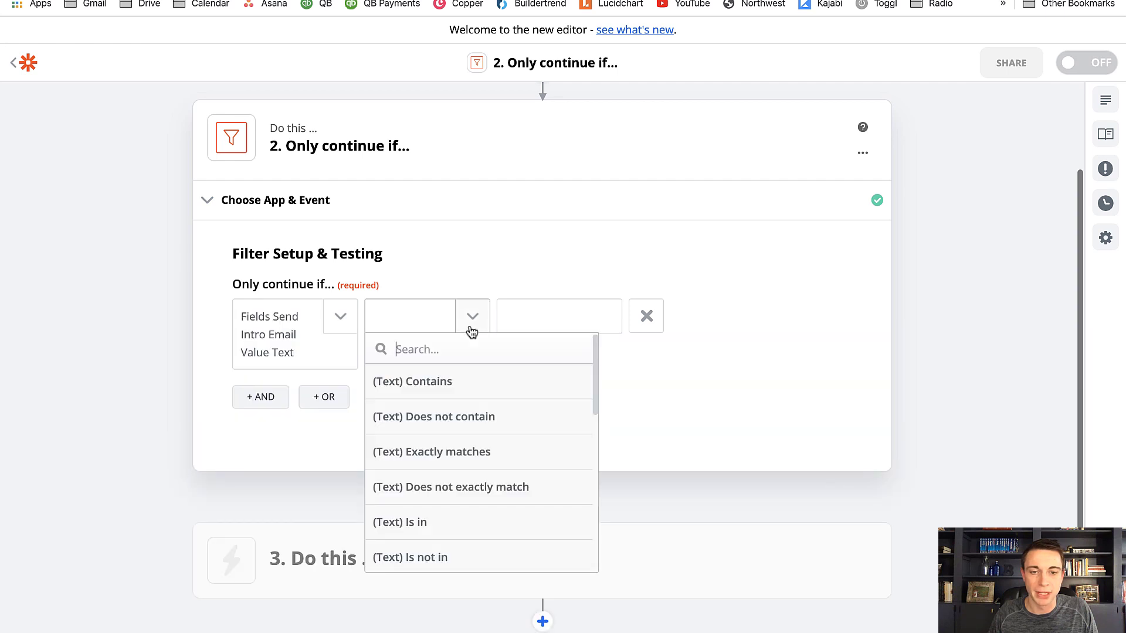
pyautogui.click(452, 461)
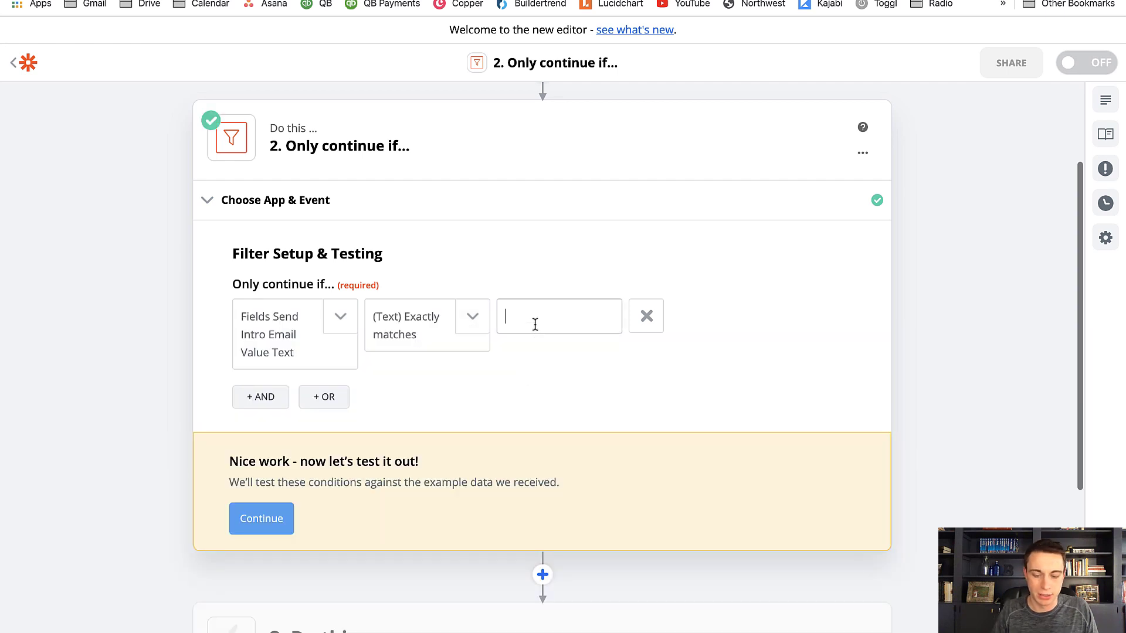
pyautogui.write('PREP ')
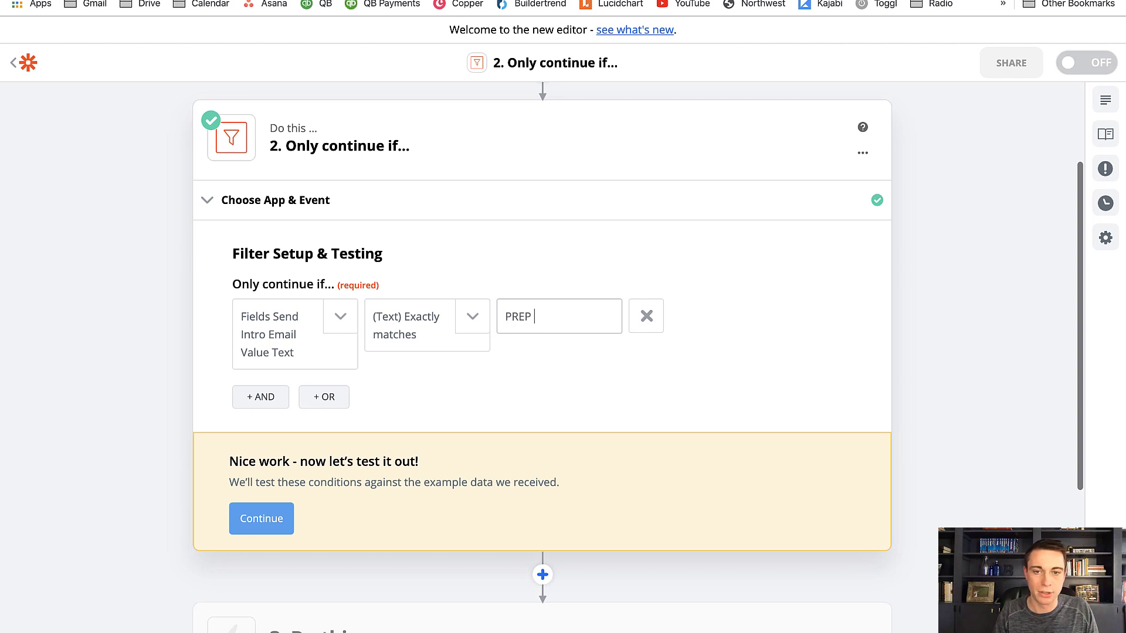
pyautogui.write('WELCOME PACKET')
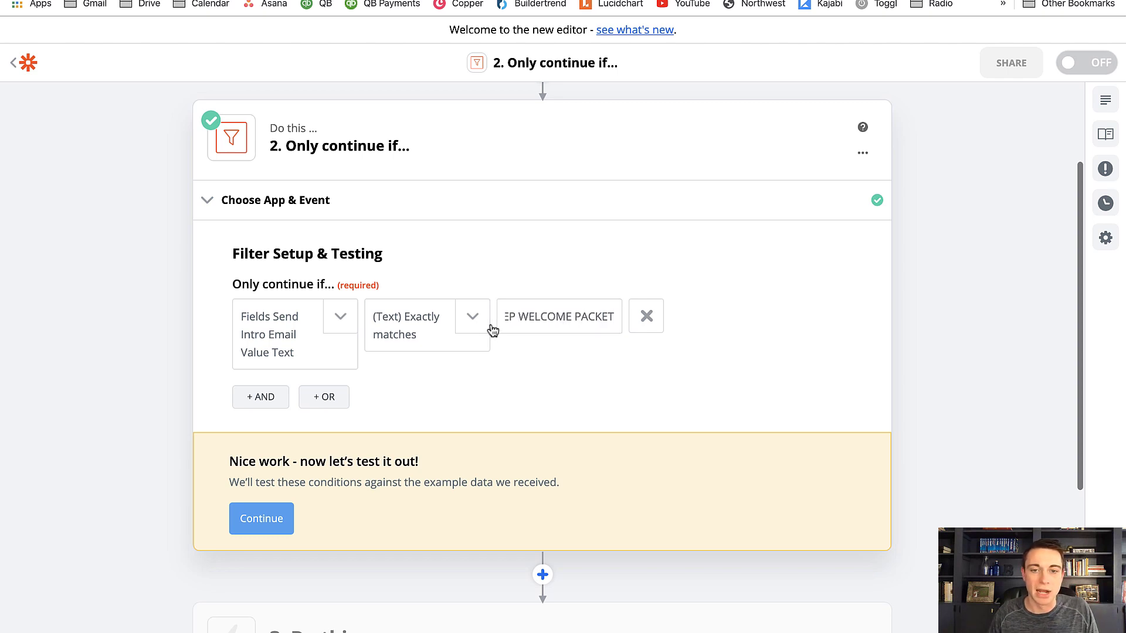
pyautogui.hotkey('ctrl', 'Tab')
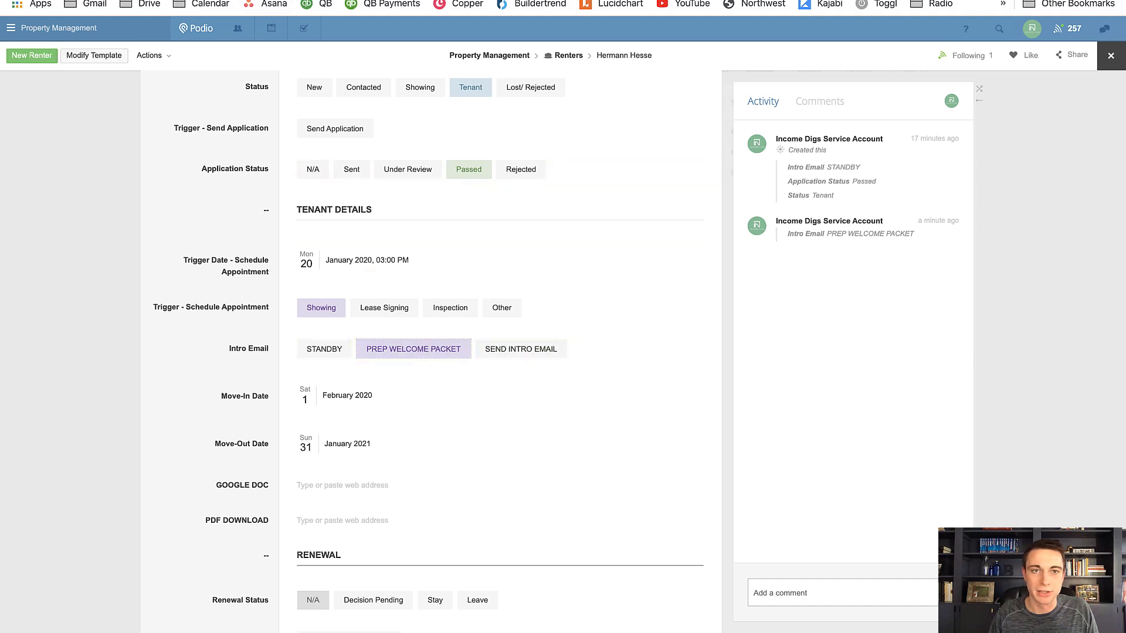
pyautogui.hotkey('ctrl', 'shift', 'Tab')
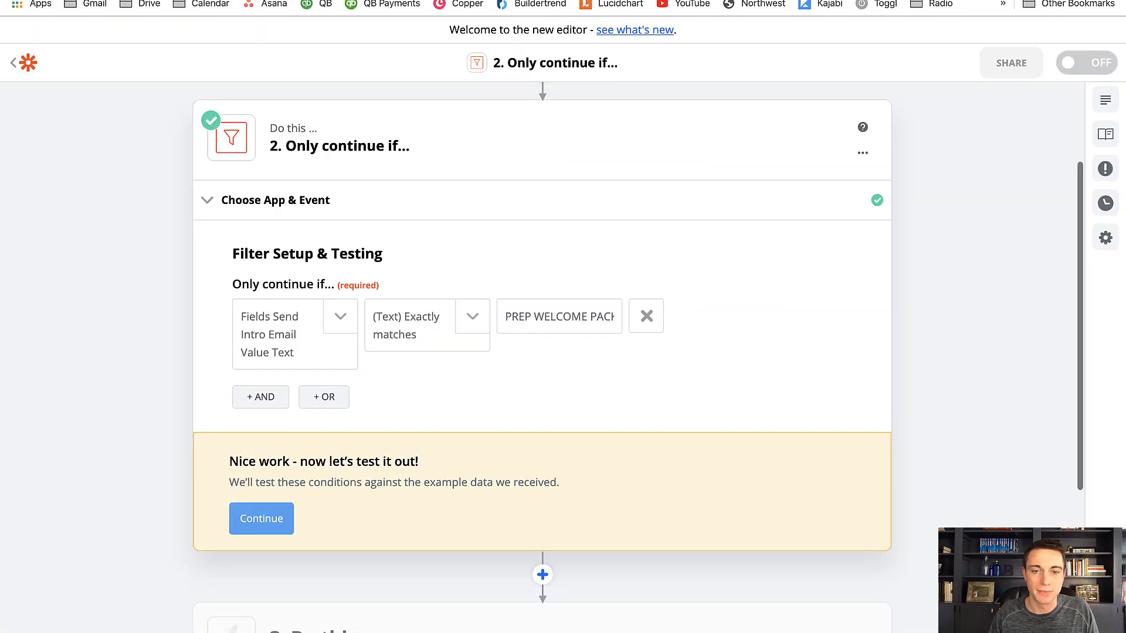
# Test the filter against the sample data and finish editing it
pyautogui.click(265, 518)
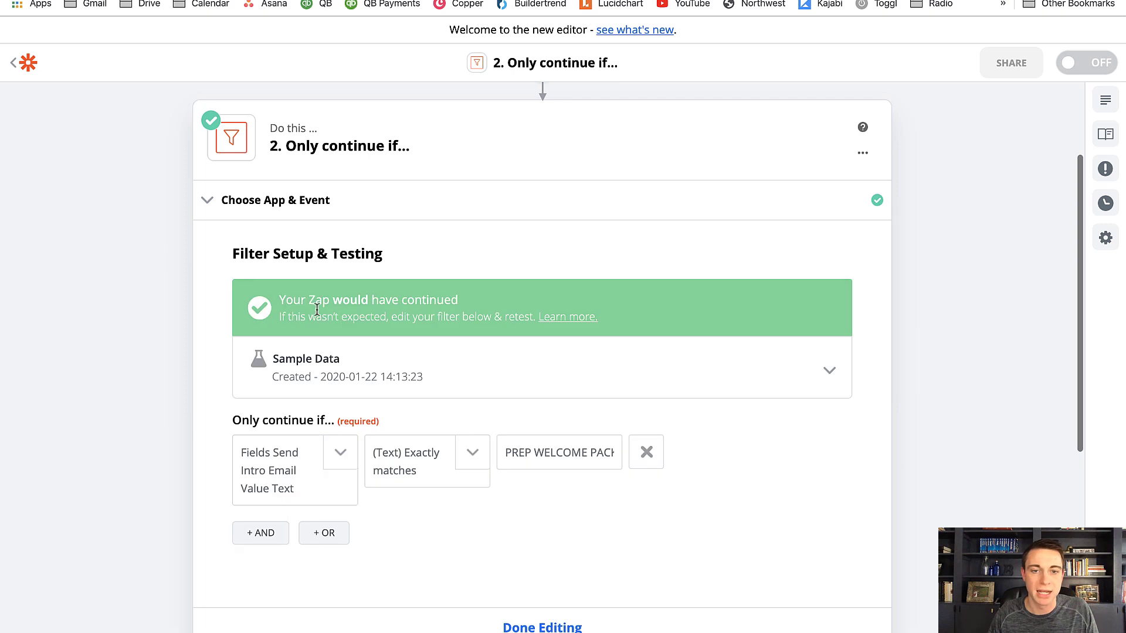
pyautogui.scroll(-3, 511, 557)
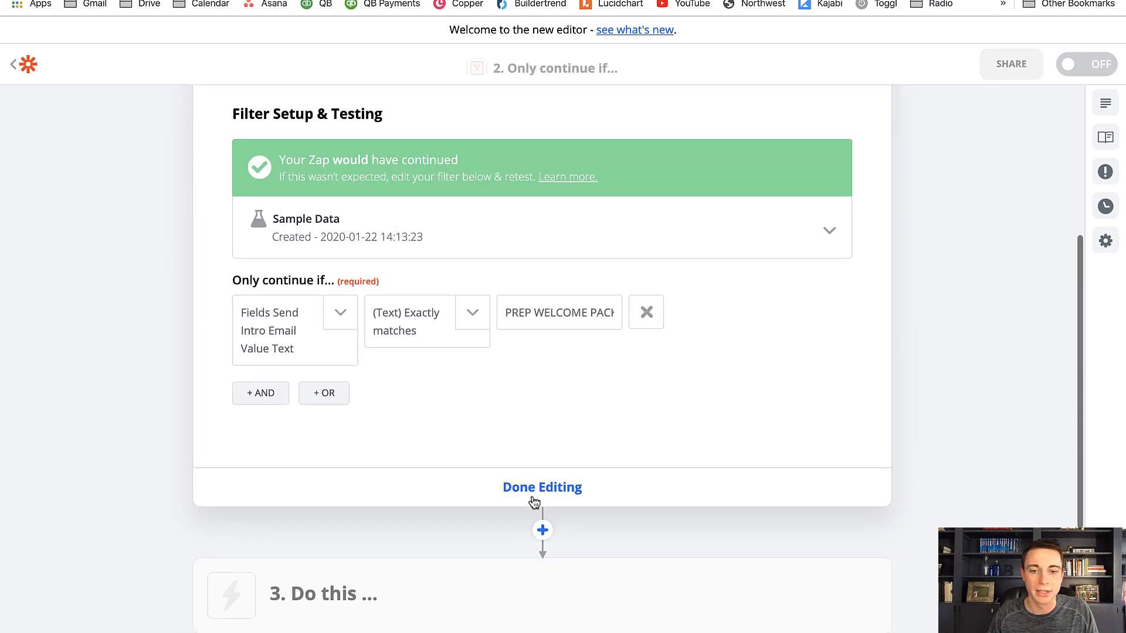
pyautogui.click(532, 498)
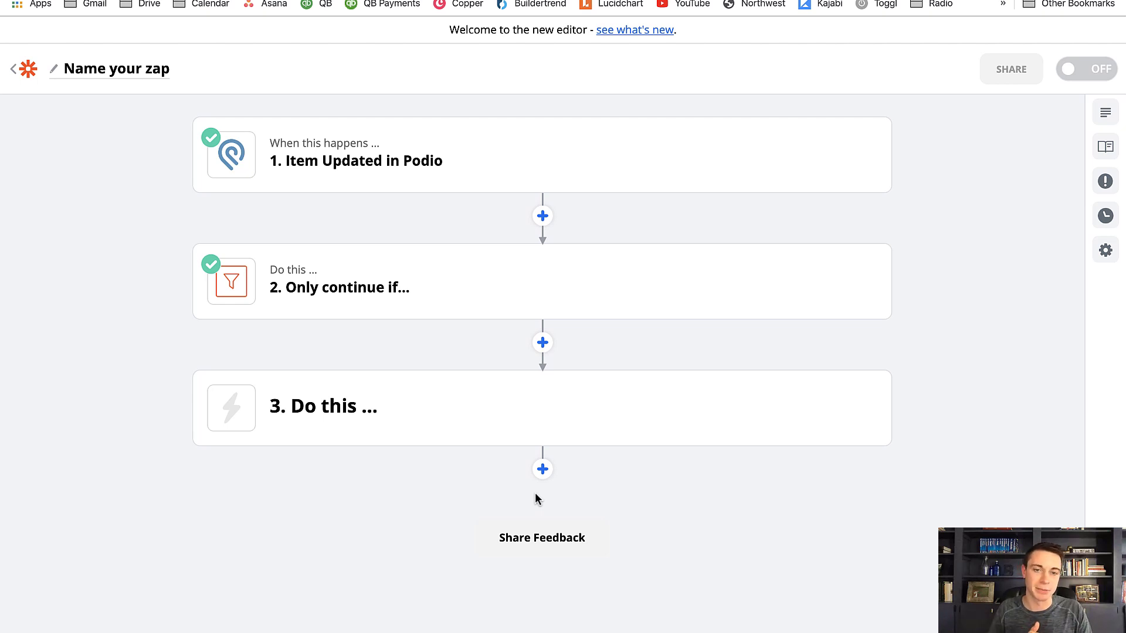
# Add a Google Drive action directly after the filter, searching the apps for GOOGLE
pyautogui.click(544, 343)
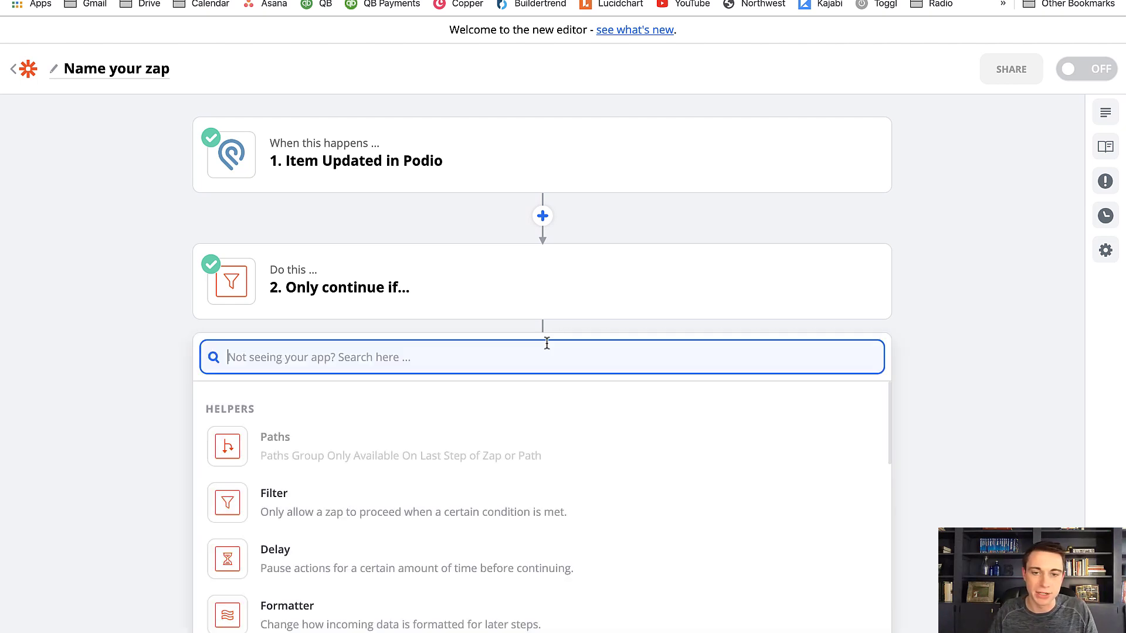
pyautogui.write('GOOGLE')
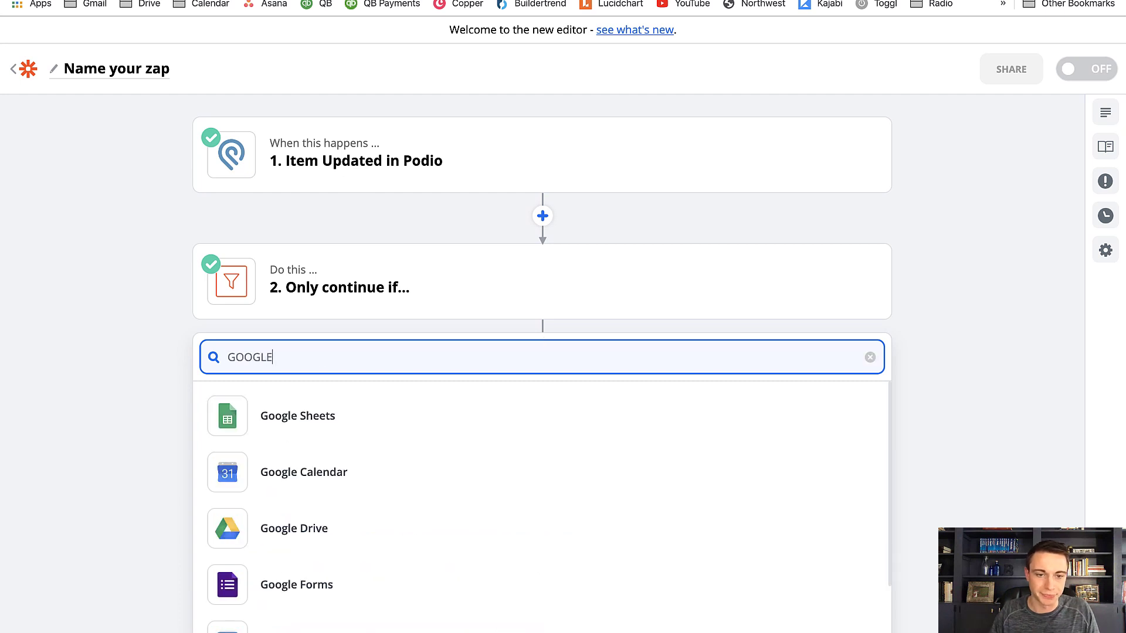
pyautogui.click(420, 536)
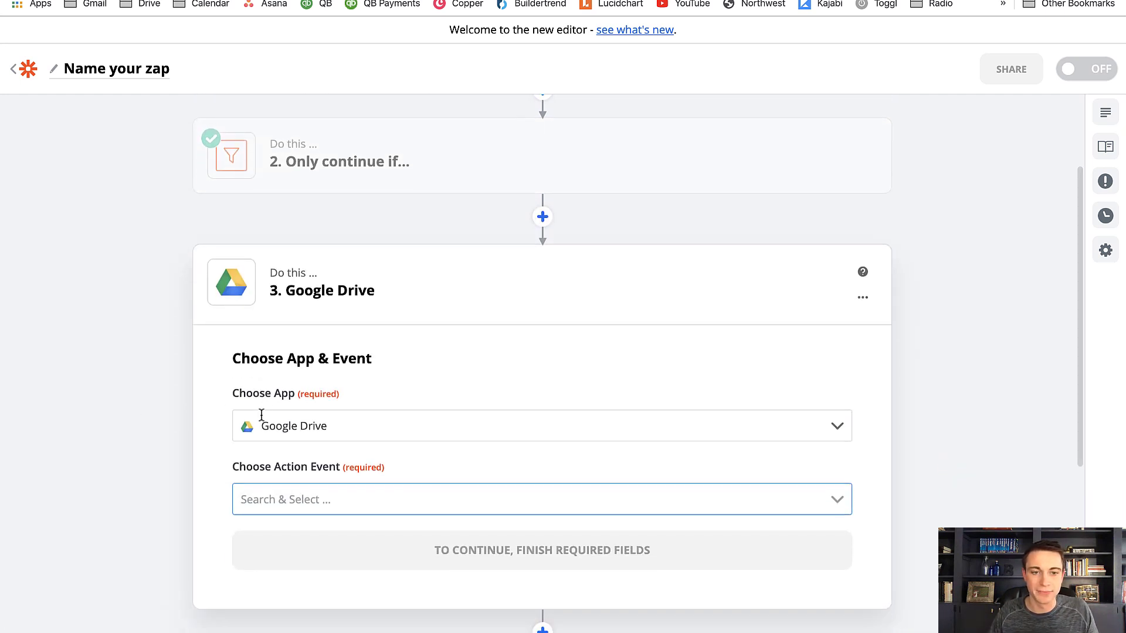
# Set the Google Drive action's event to Find a File and continue to the account choice
pyautogui.click(291, 502)
pyautogui.scroll(-3, 178, 481)
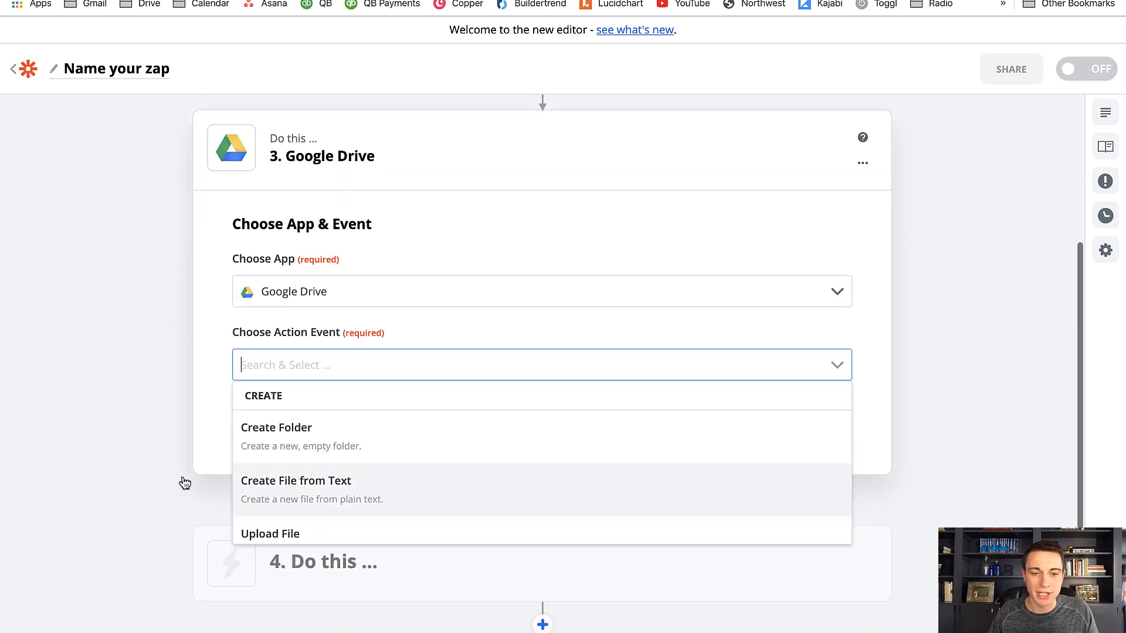
pyautogui.scroll(-5, 314, 490)
pyautogui.scroll(-5, 308, 495)
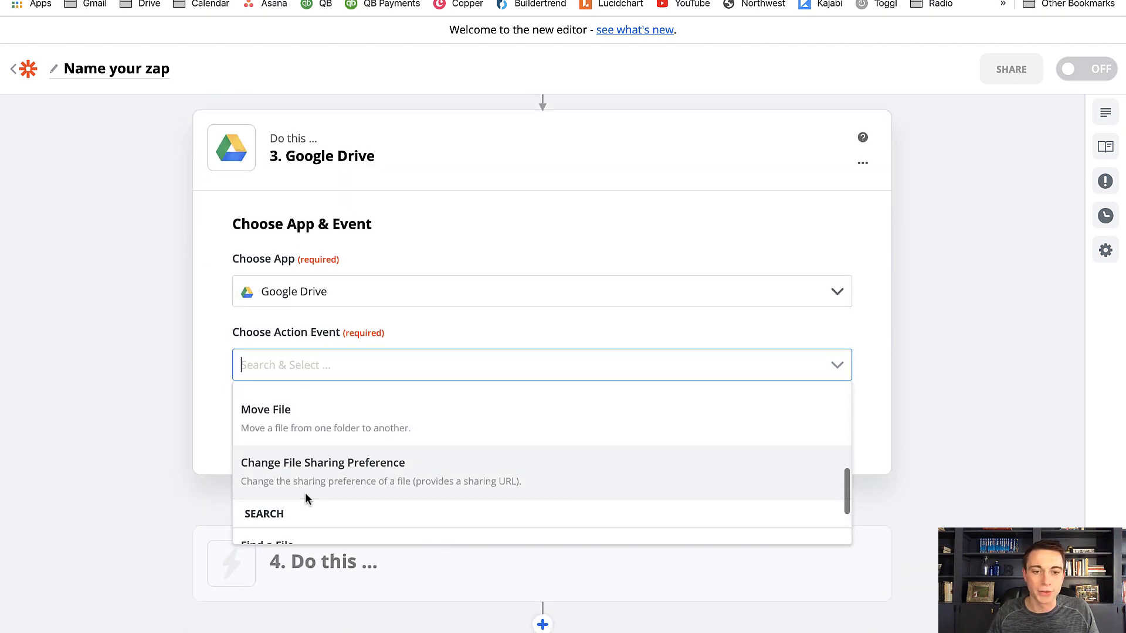
pyautogui.click(294, 502)
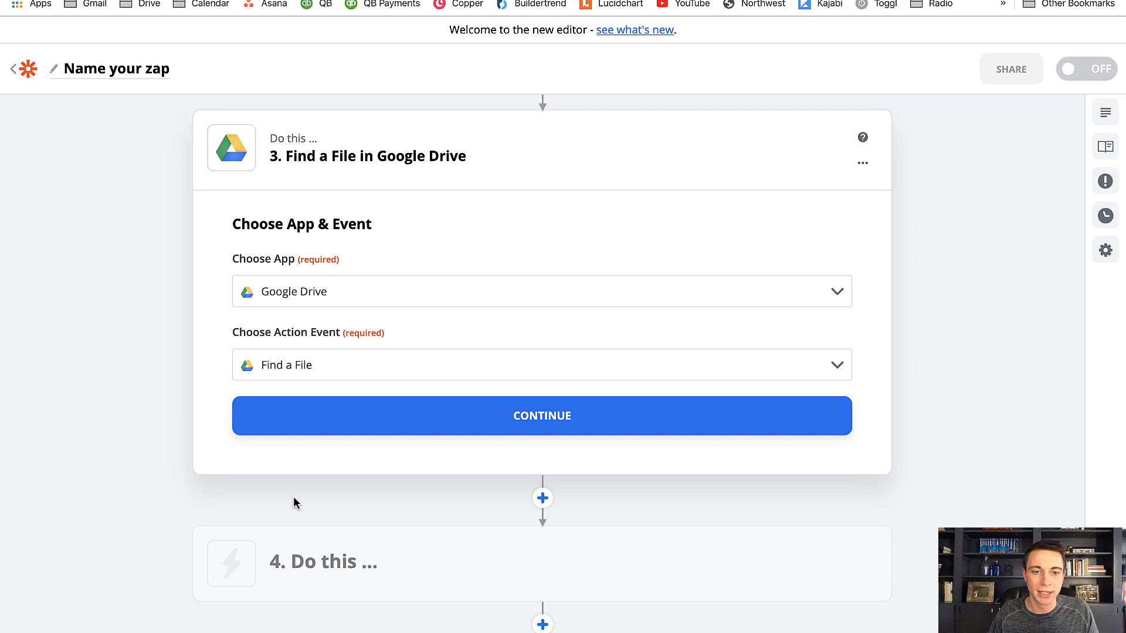
pyautogui.click(316, 417)
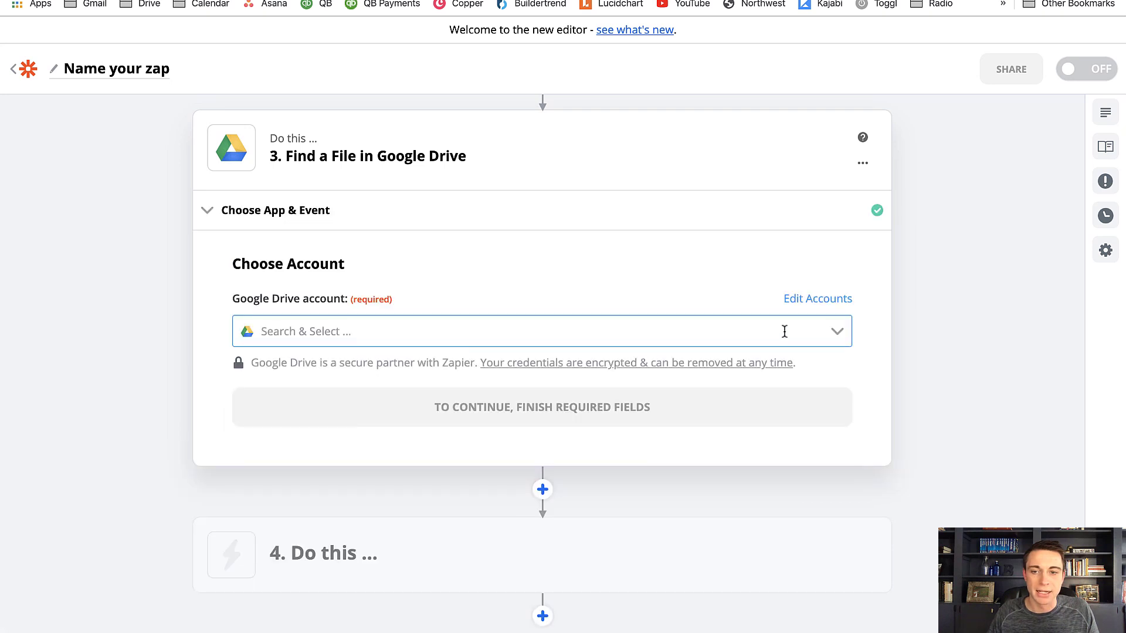
# Connect the existing Google Drive account to the Find a File action and continue to its file settings
pyautogui.click(842, 335)
pyautogui.click(477, 360)
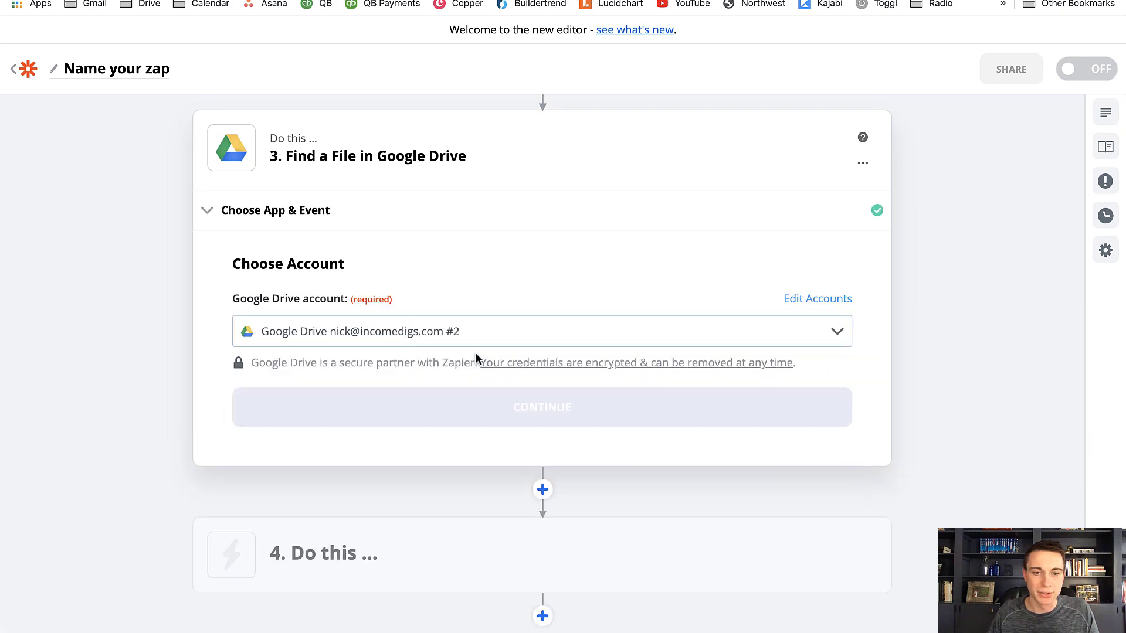
pyautogui.click(437, 422)
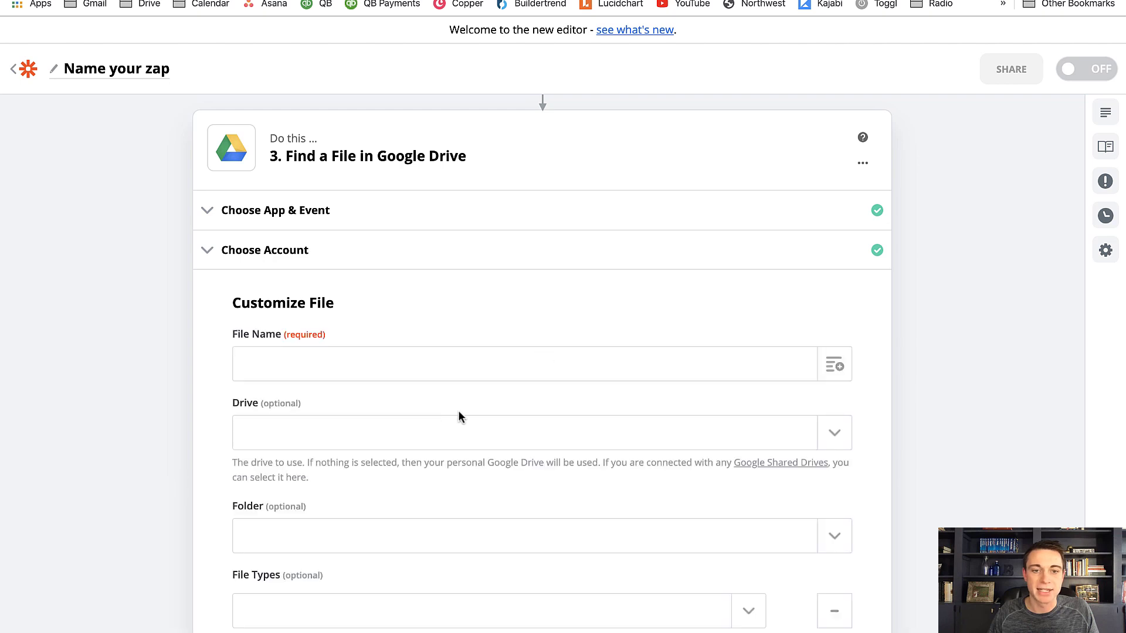
# Map the File Name to the Title field from the Podio Item Updated trigger
pyautogui.click(838, 368)
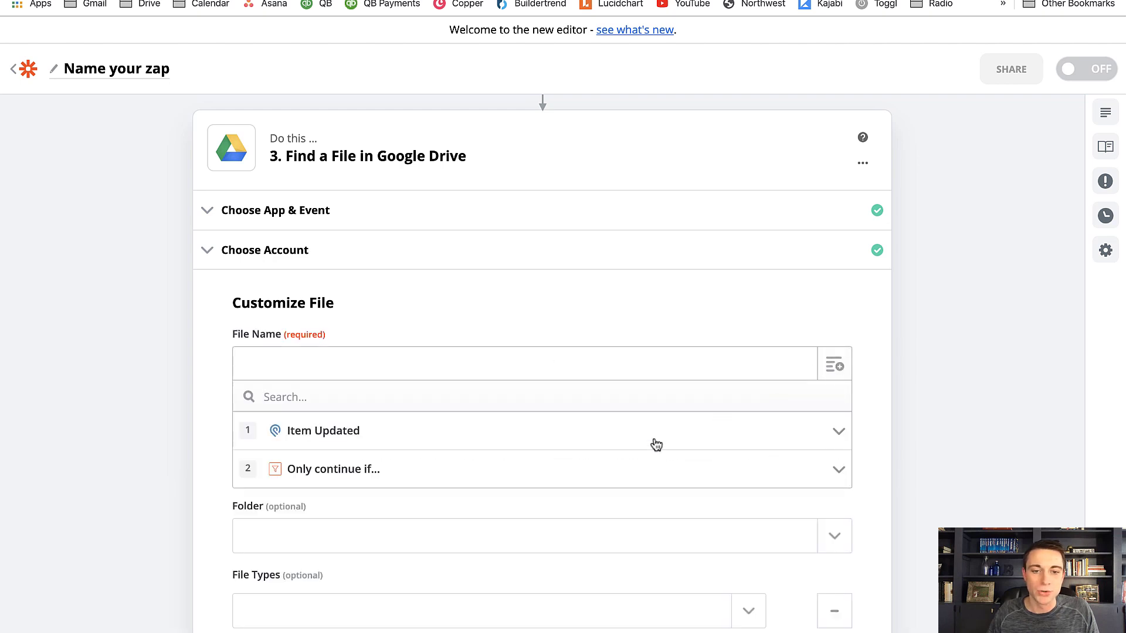
pyautogui.click(420, 417)
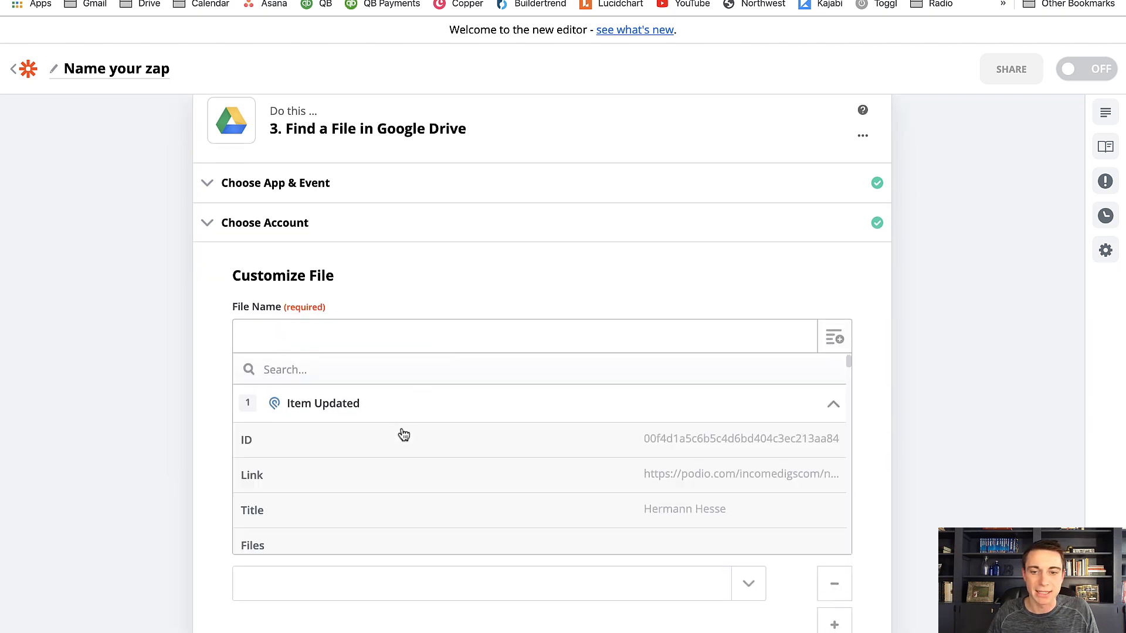
pyautogui.click(402, 518)
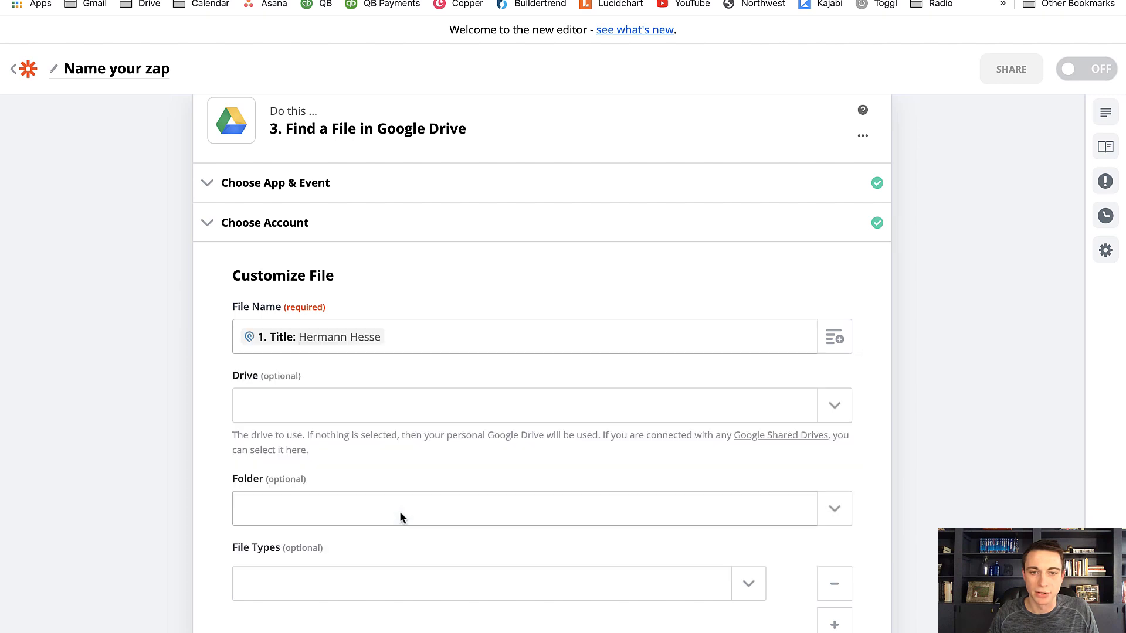
# Set the file search's drive to My Google Drive
pyautogui.click(834, 407)
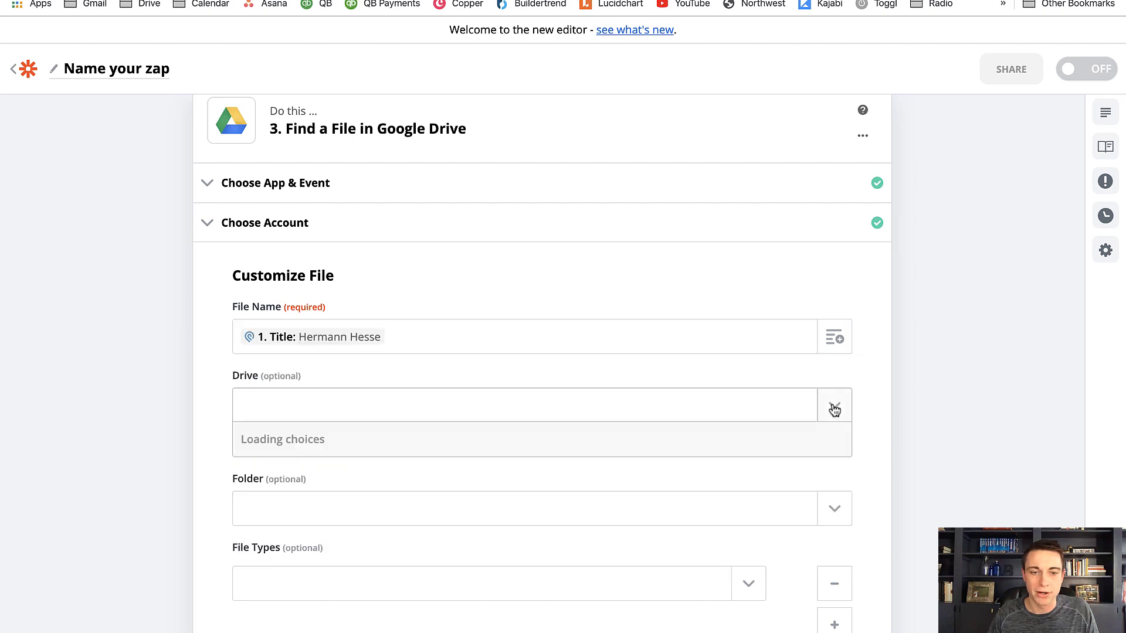
pyautogui.scroll(-1, 400, 492)
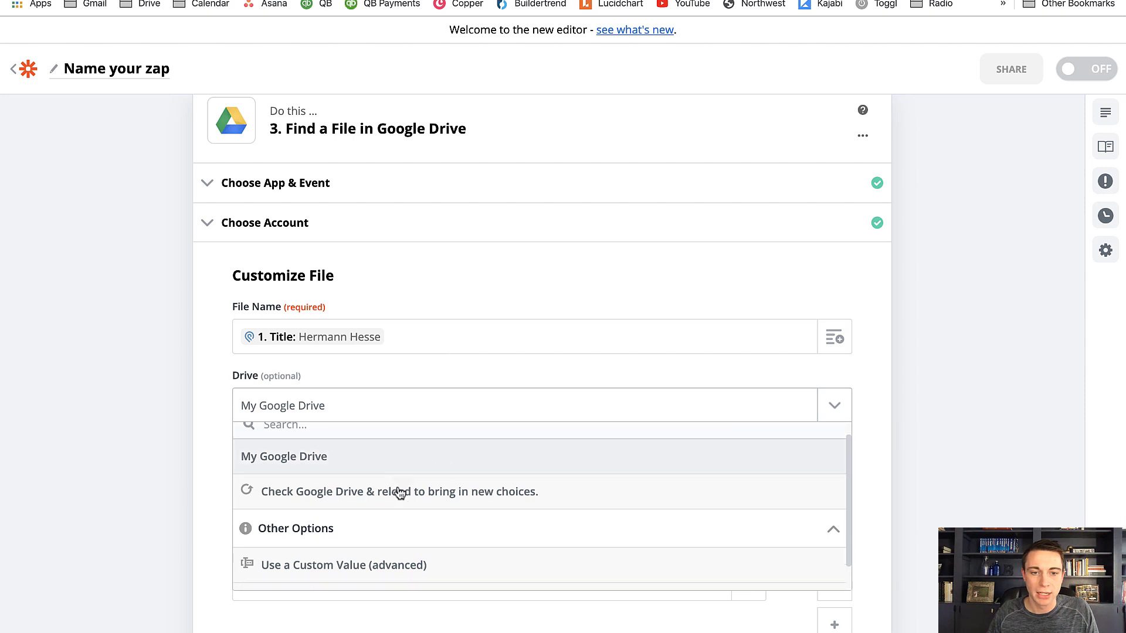
pyautogui.scroll(1, 400, 492)
pyautogui.scroll(-2, 398, 492)
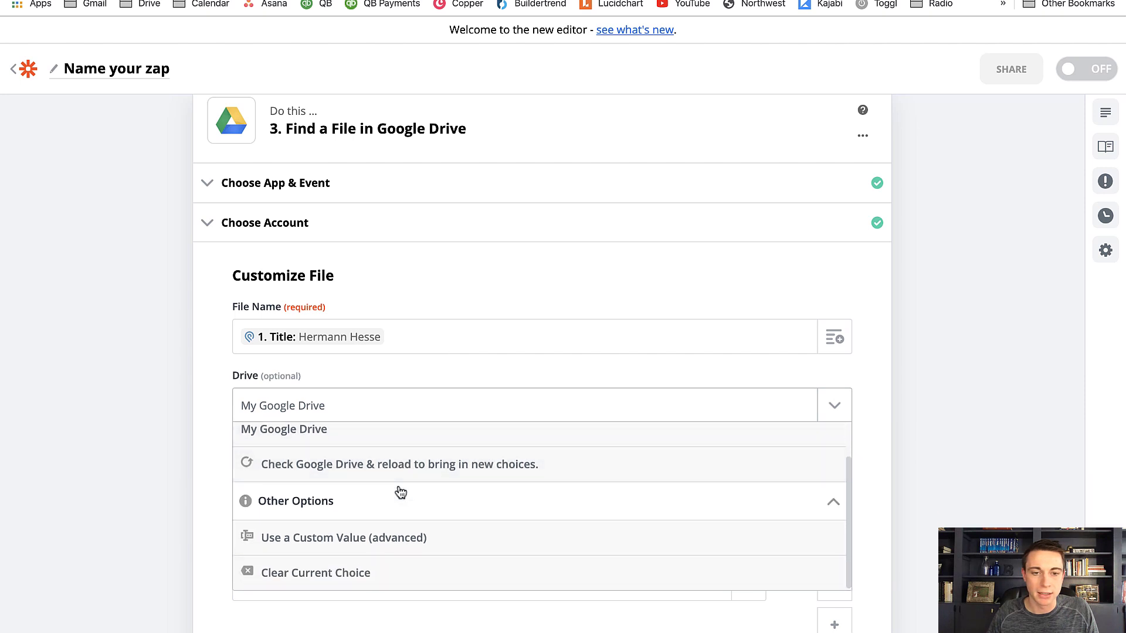
pyautogui.scroll(2, 397, 488)
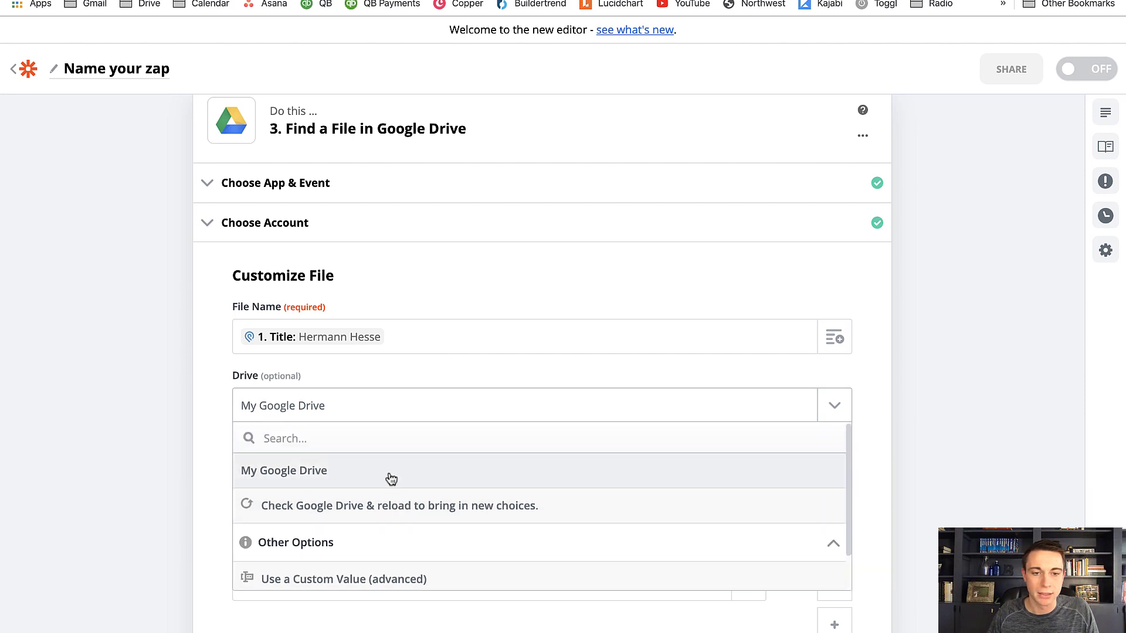
pyautogui.scroll(-1, 391, 479)
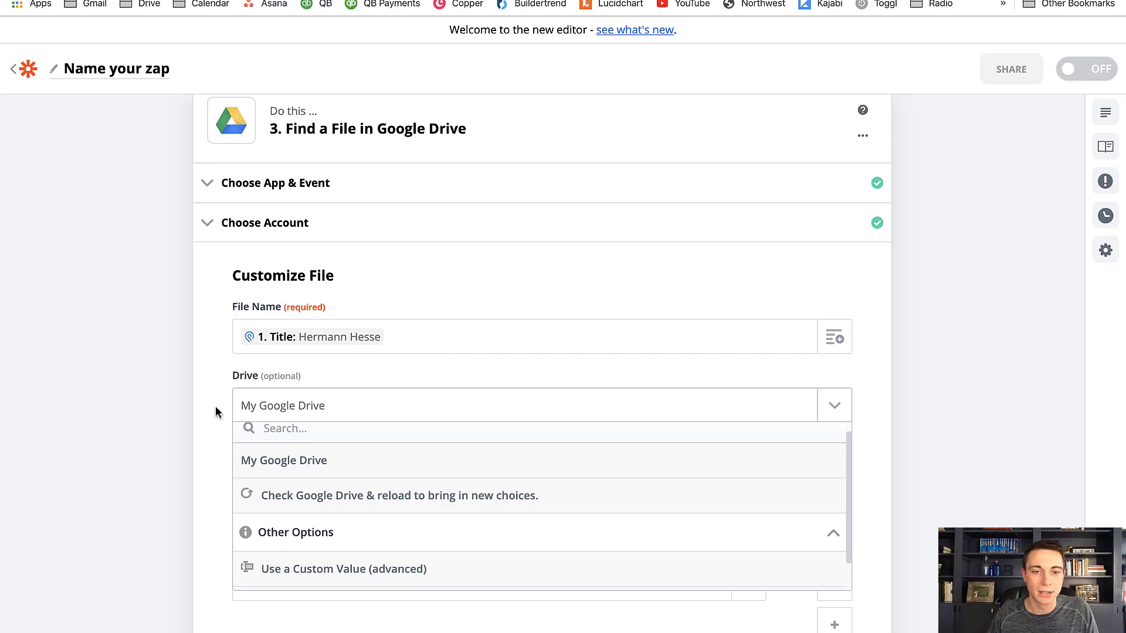
pyautogui.click(276, 460)
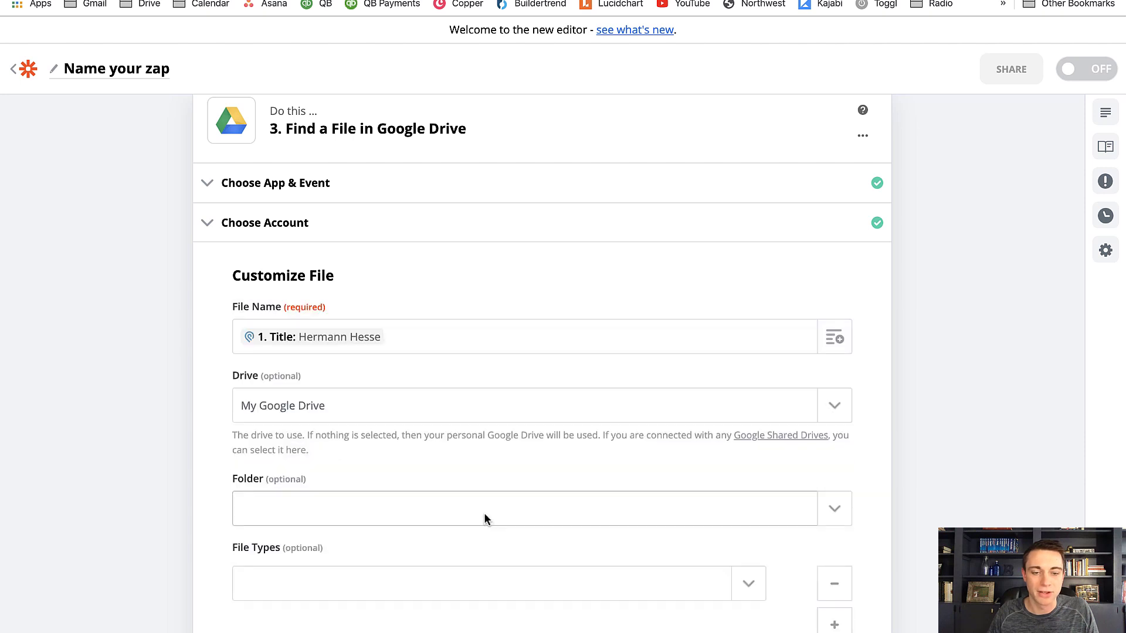
# Switch to Google Drive to look inside the TENANTS folder, and return to the Zapier editor
pyautogui.scroll(-5, 761, 478)
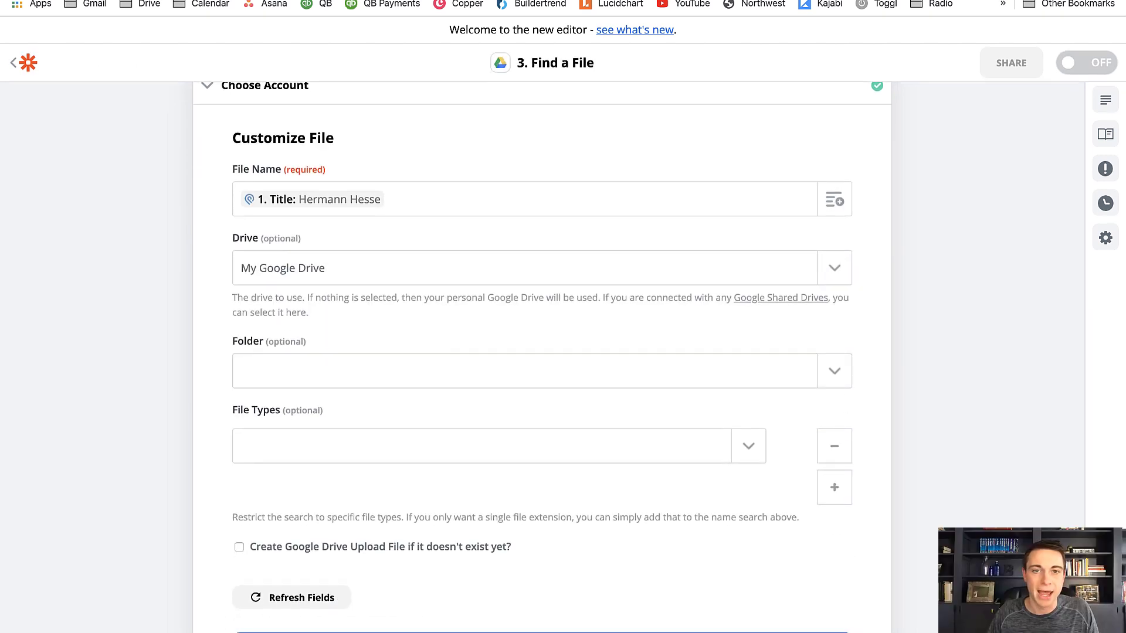
pyautogui.click(375, 0)
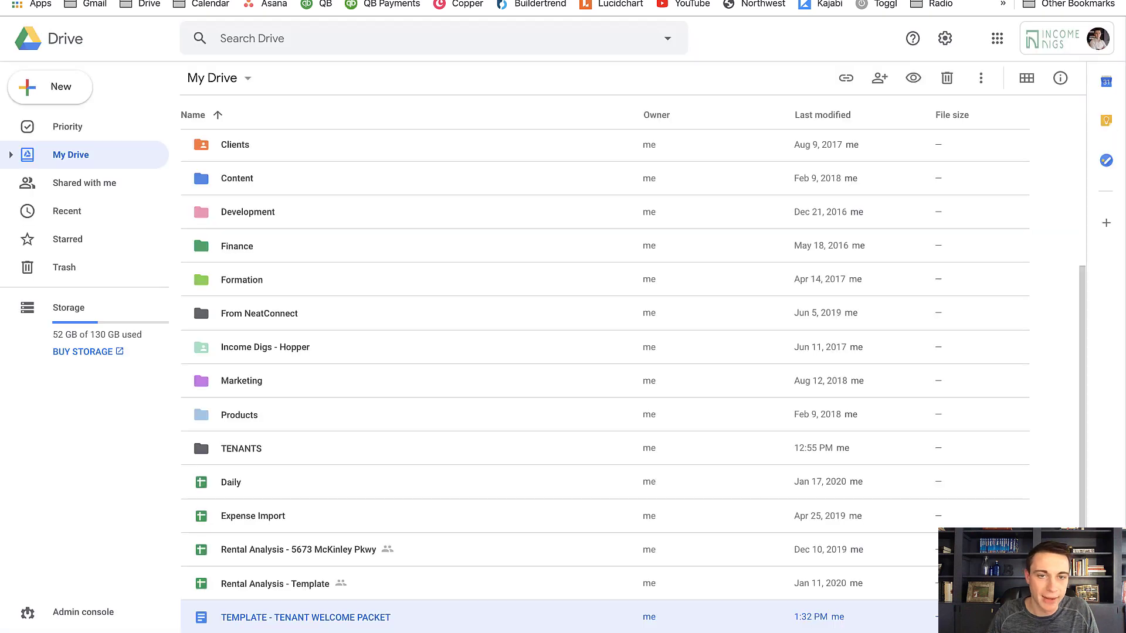
pyautogui.doubleClick(245, 455)
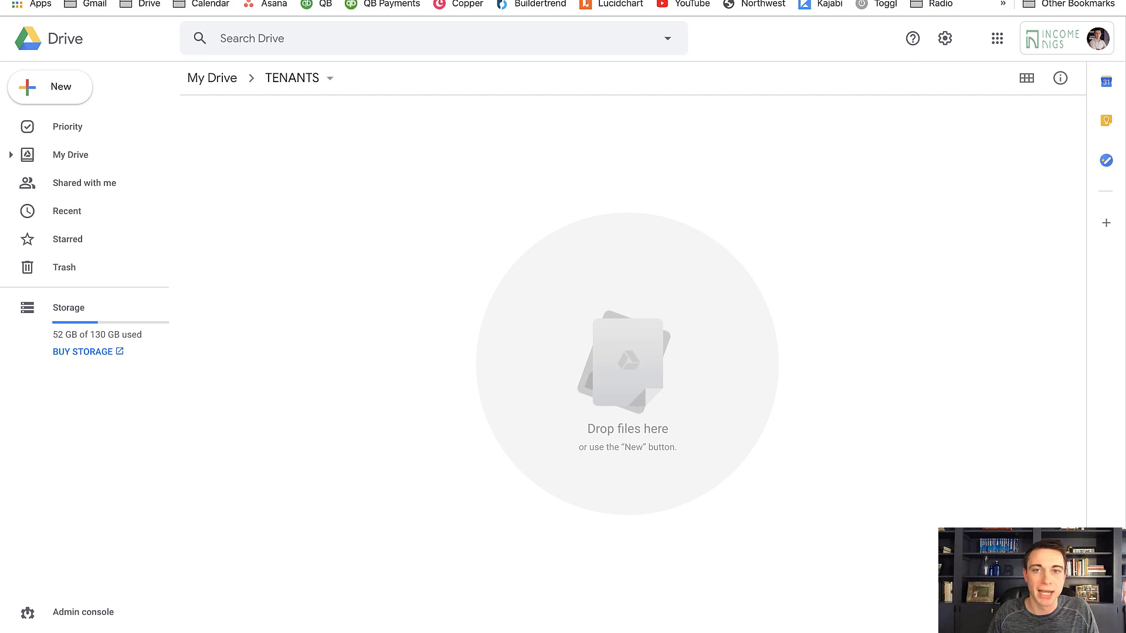
pyautogui.hotkey('ctrl', 'Tab')
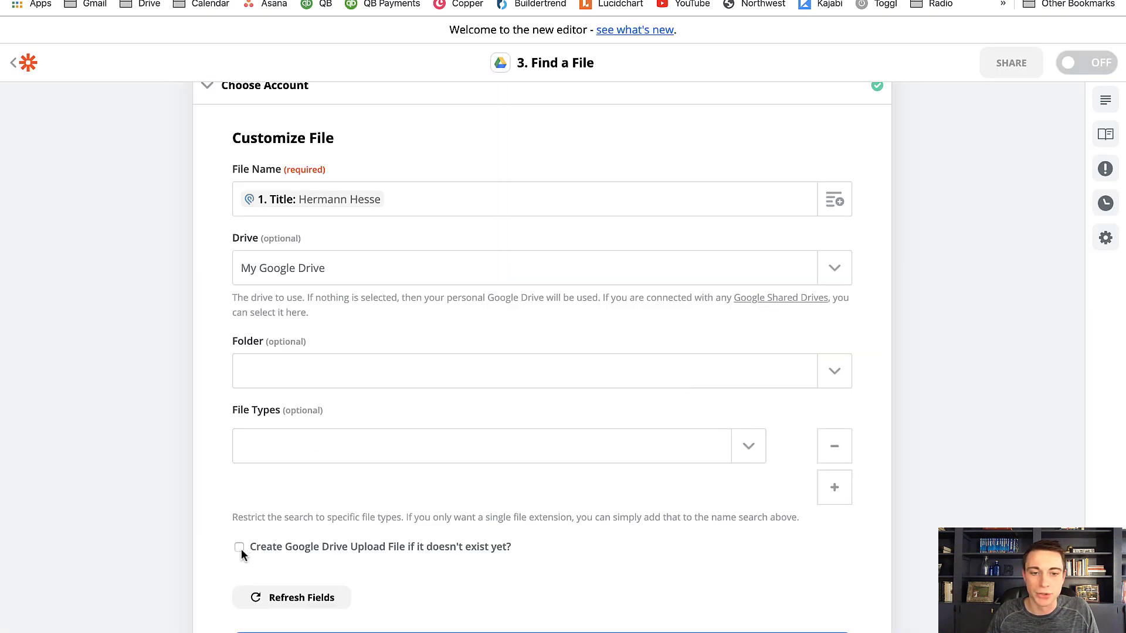
# Set the search folder to TENANTS and enable creating the Google Drive upload file if it doesn't exist yet
pyautogui.click(828, 382)
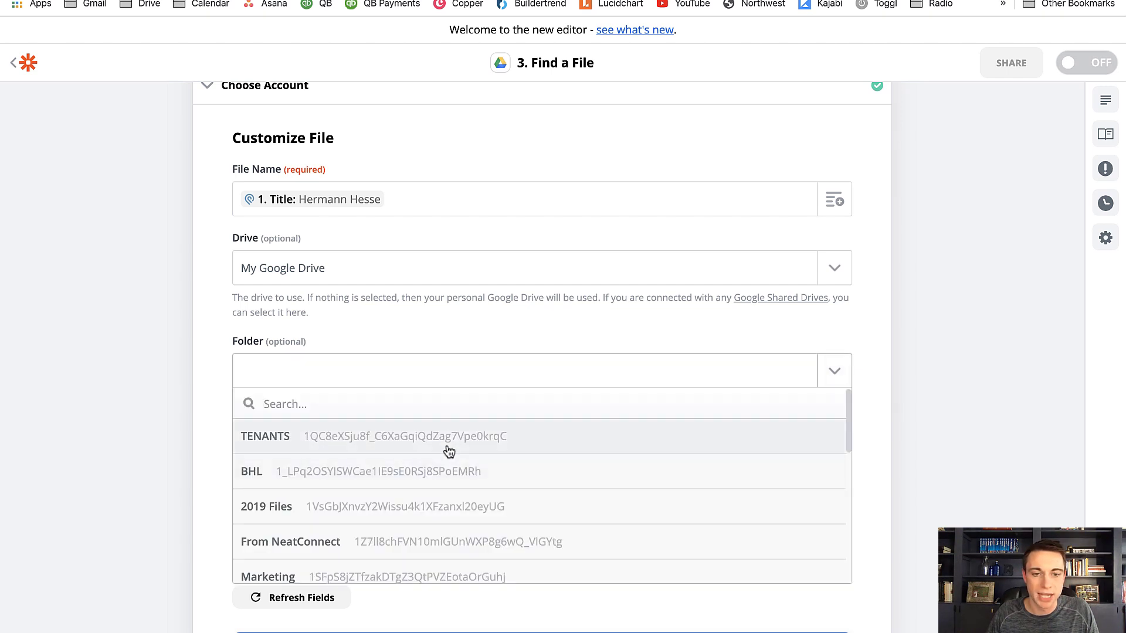
pyautogui.click(445, 444)
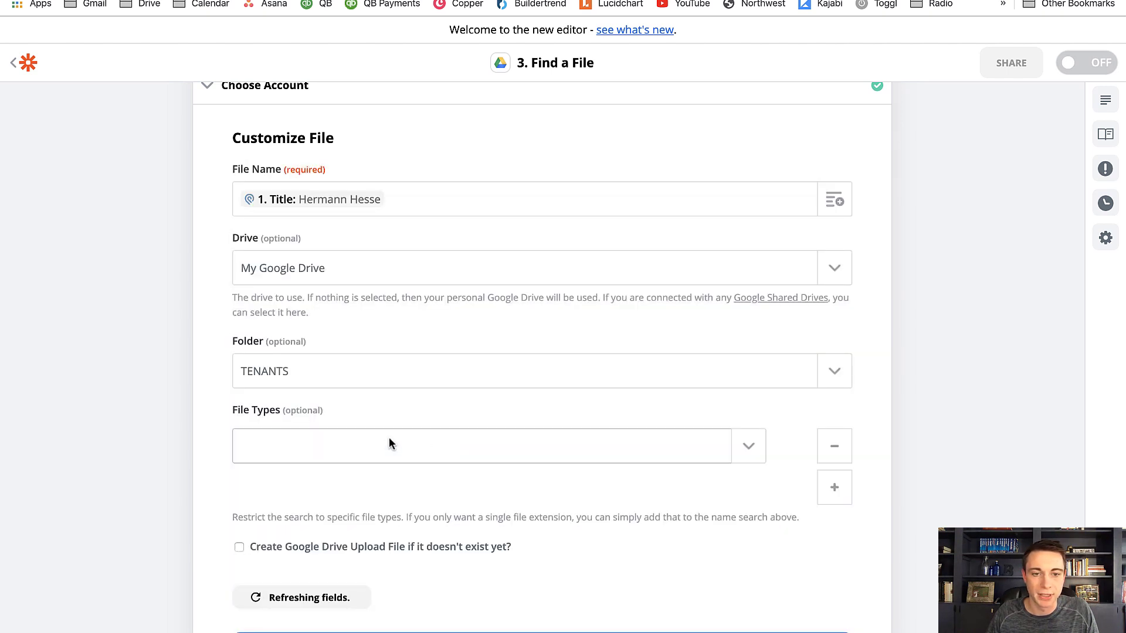
pyautogui.scroll(-1, 381, 445)
pyautogui.click(239, 494)
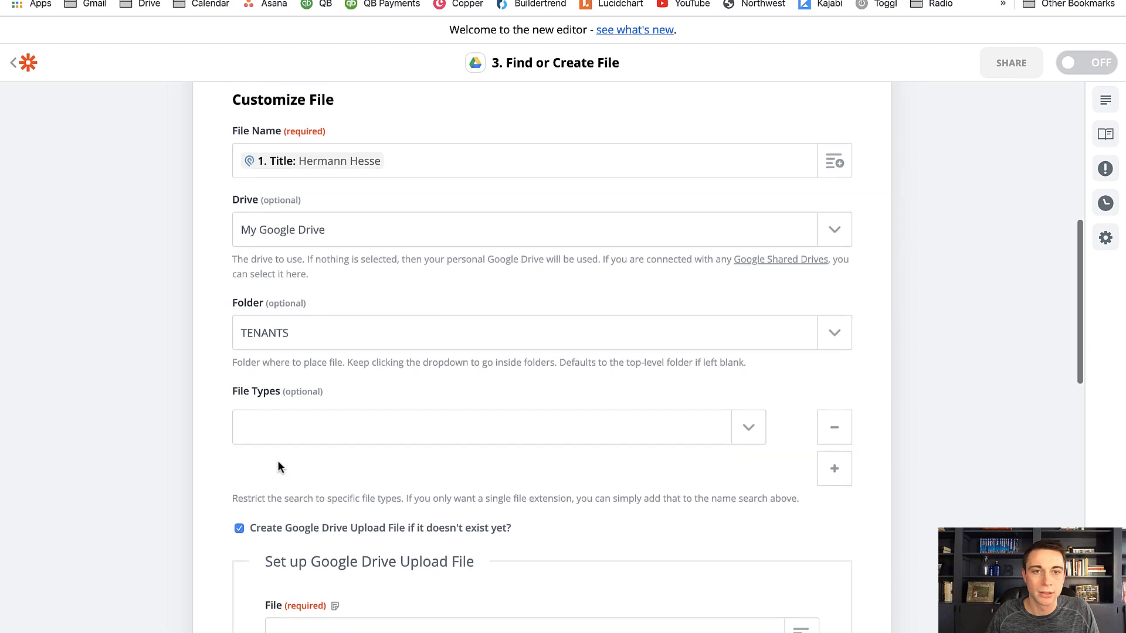
# Delete the Find or Create File in Google Drive action from the zap
pyautogui.scroll(5, 277, 460)
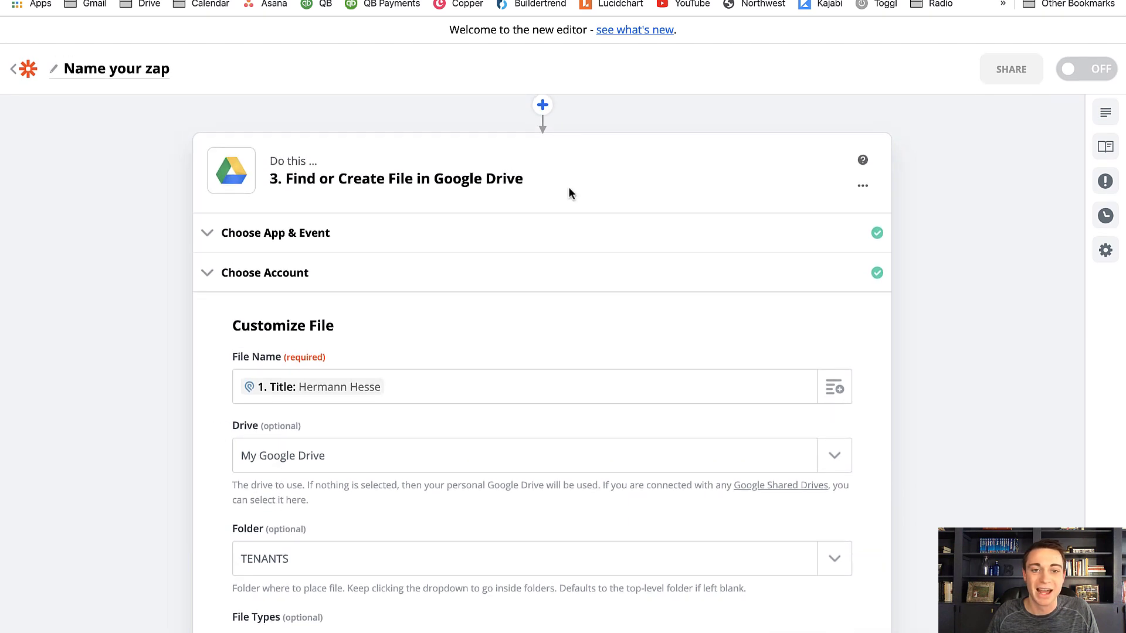
pyautogui.click(868, 187)
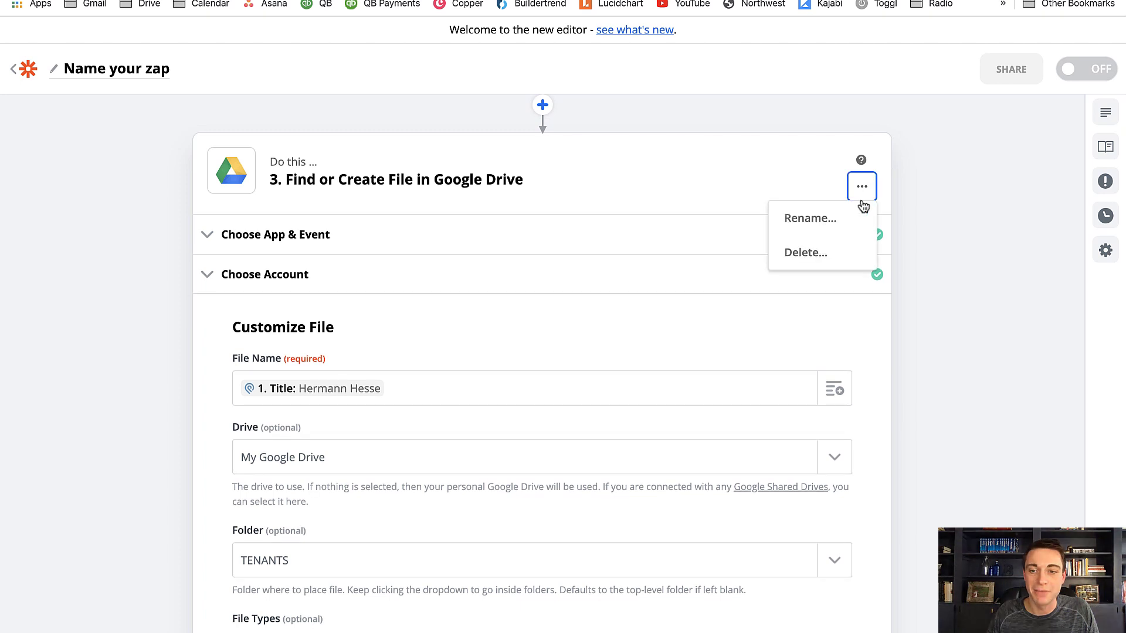
pyautogui.click(818, 261)
pyautogui.click(819, 262)
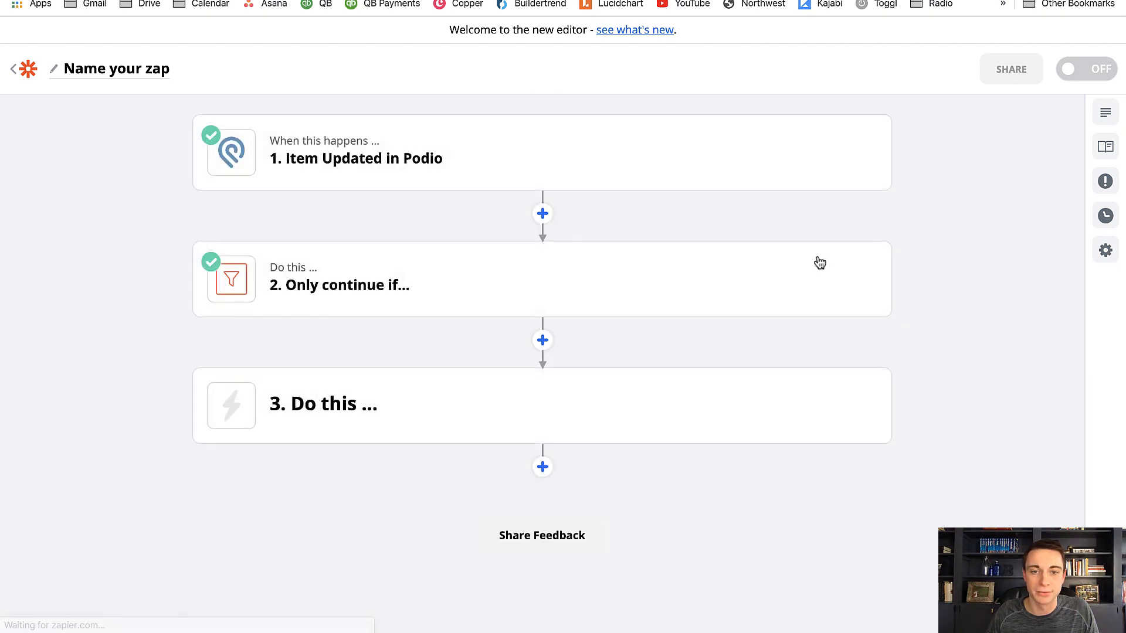
# Add a Google Drive action directly after the filter, searching the apps for GOOGLE, and set its event to Find a Folder
pyautogui.click(540, 340)
pyautogui.write('GOOGLE')
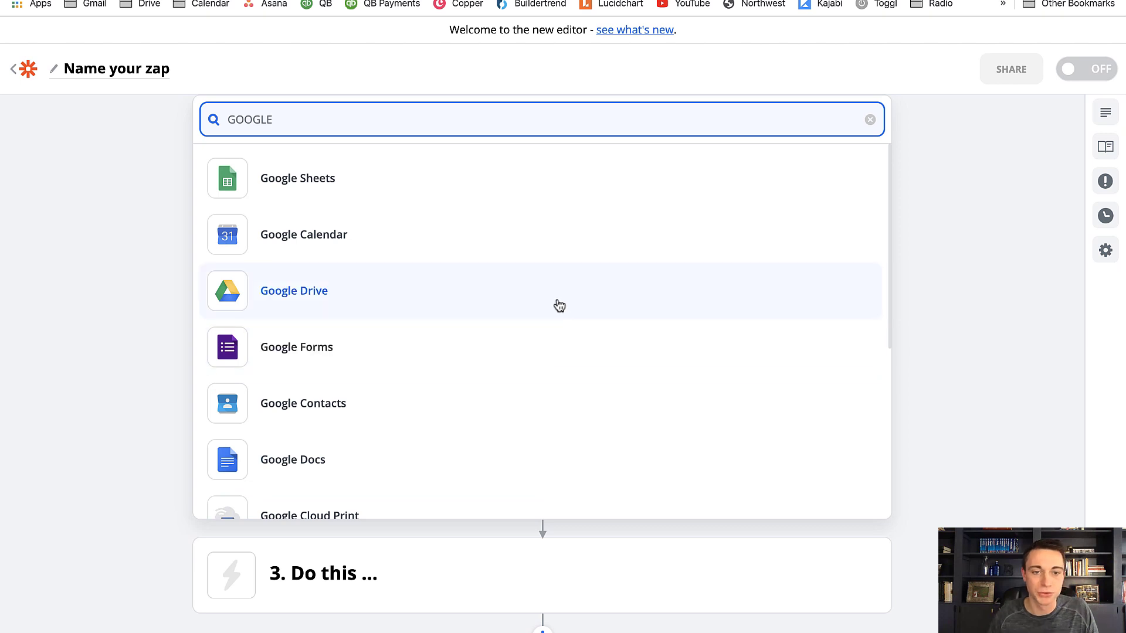
pyautogui.click(557, 301)
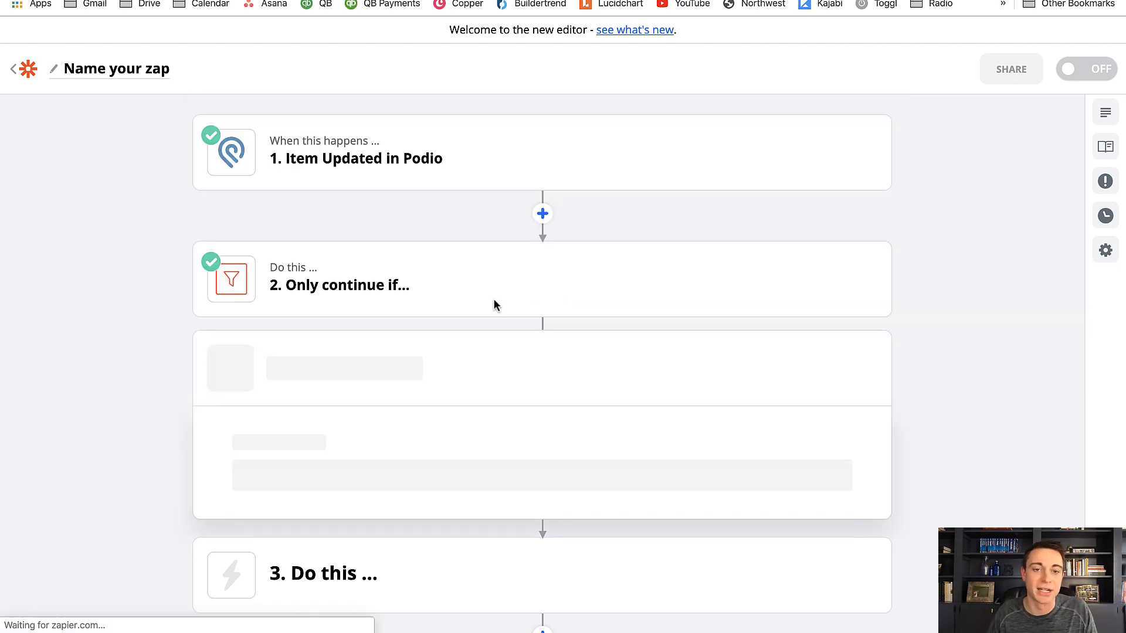
pyautogui.click(718, 463)
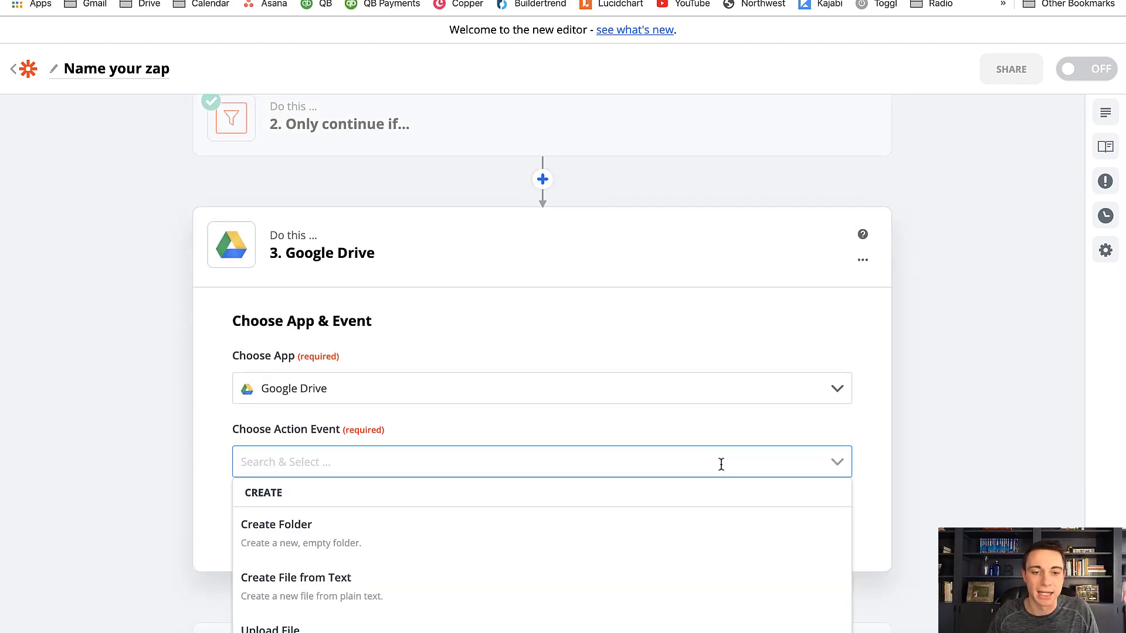
pyautogui.scroll(-6, 531, 457)
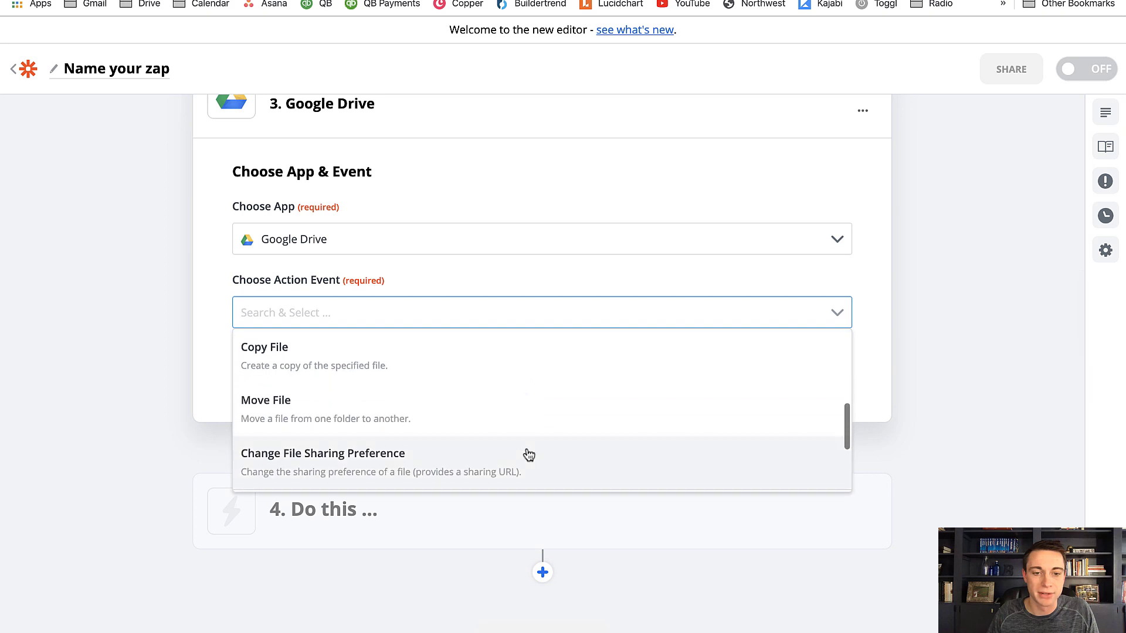
pyautogui.scroll(-1, 526, 457)
pyautogui.click(317, 454)
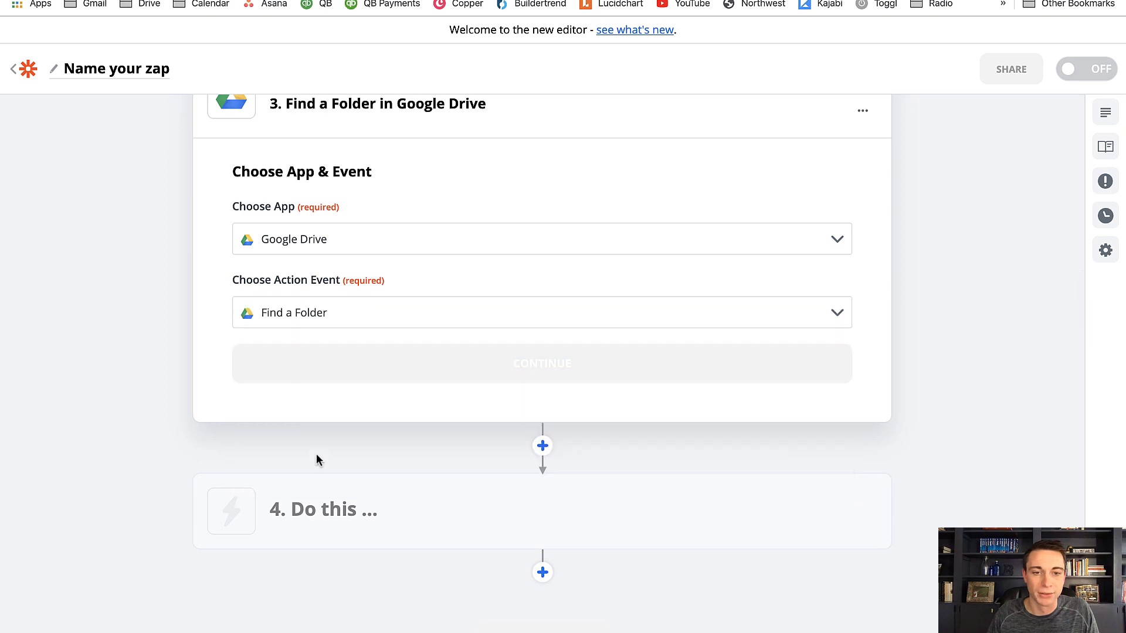
pyautogui.click(413, 362)
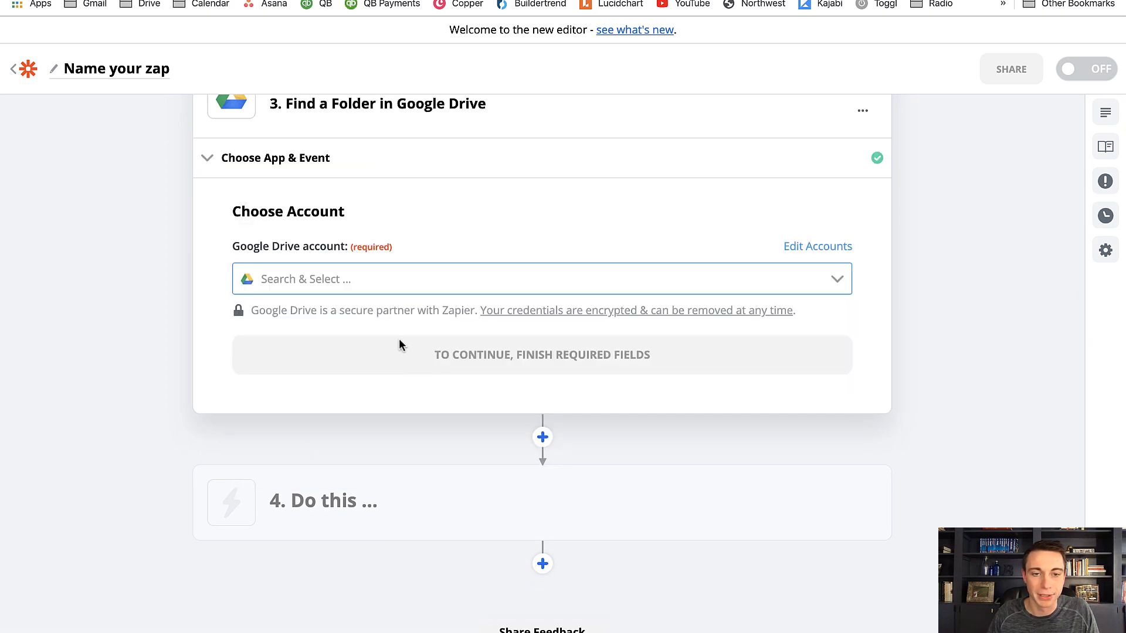
# Connect the existing Google Drive account to the Find a Folder action and continue to its folder settings
pyautogui.click(789, 279)
pyautogui.click(636, 327)
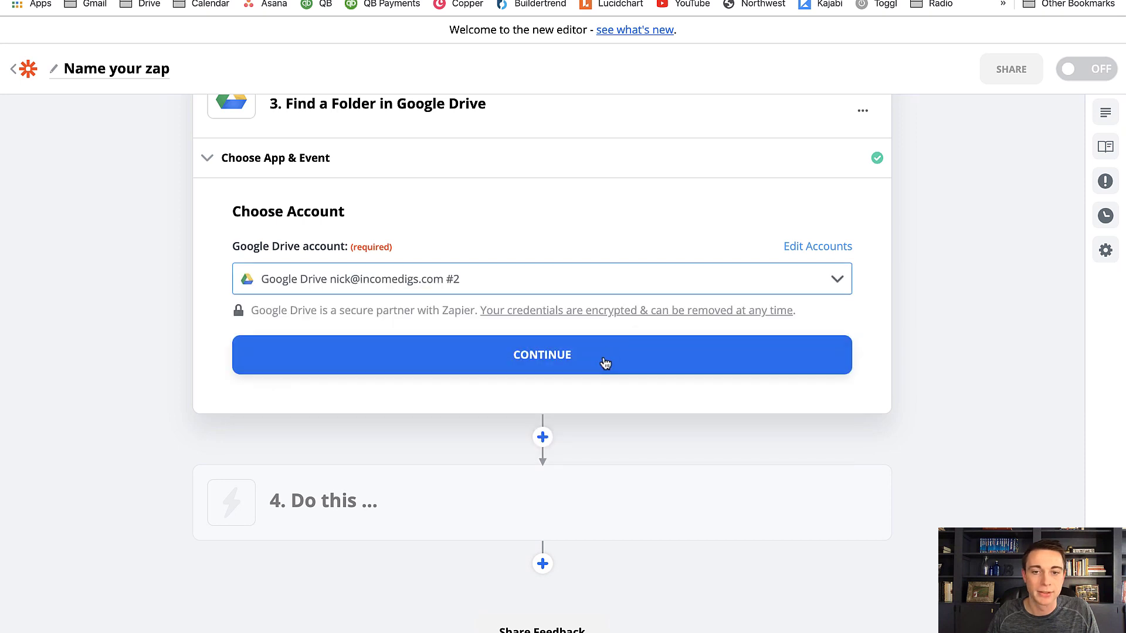
pyautogui.click(600, 361)
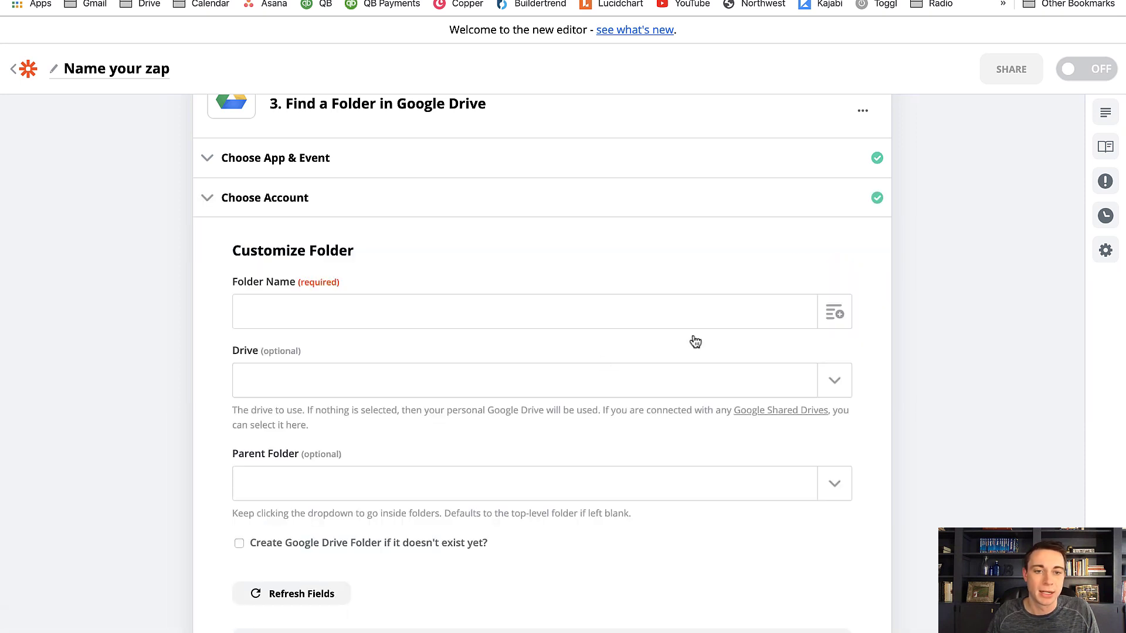
# Set the folder name to the Title of the updated Podio item
pyautogui.click(835, 324)
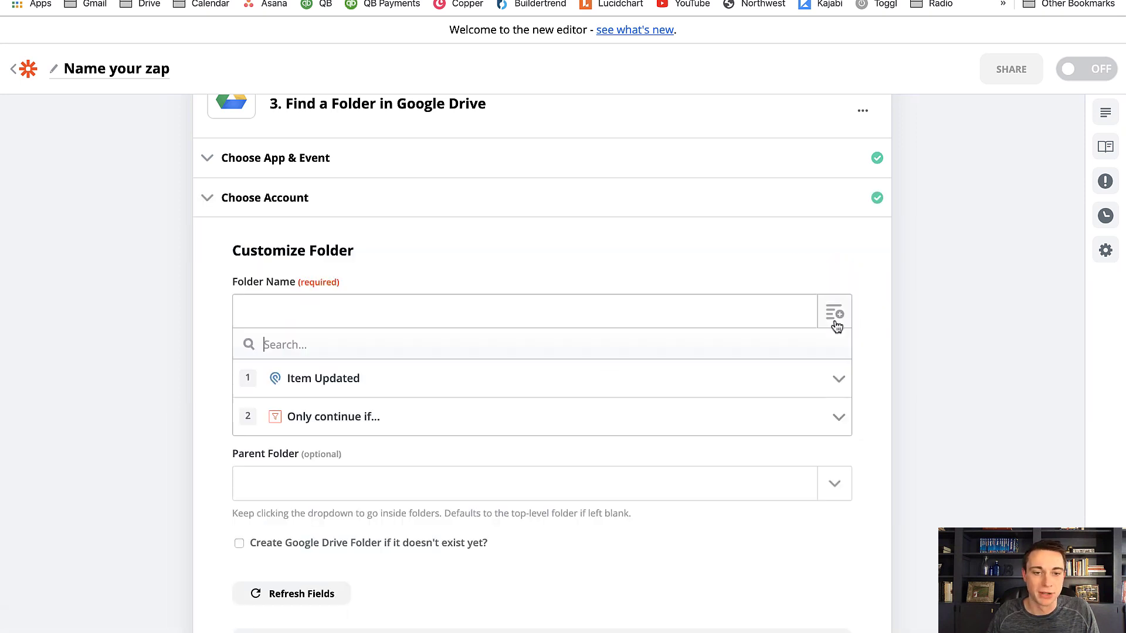
pyautogui.click(584, 392)
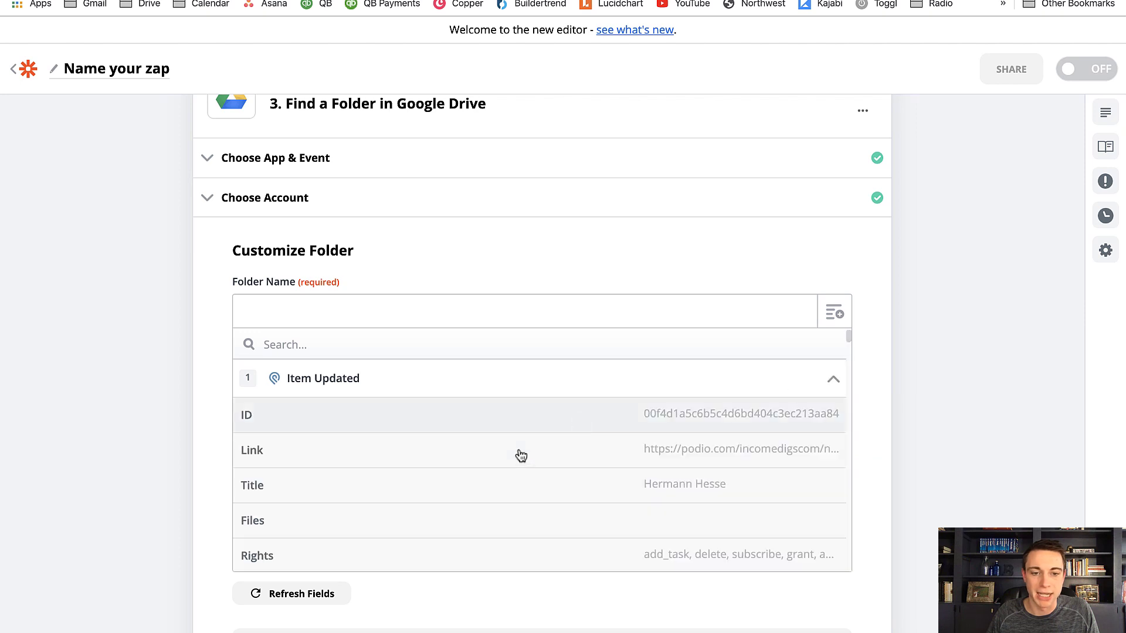
pyautogui.click(604, 490)
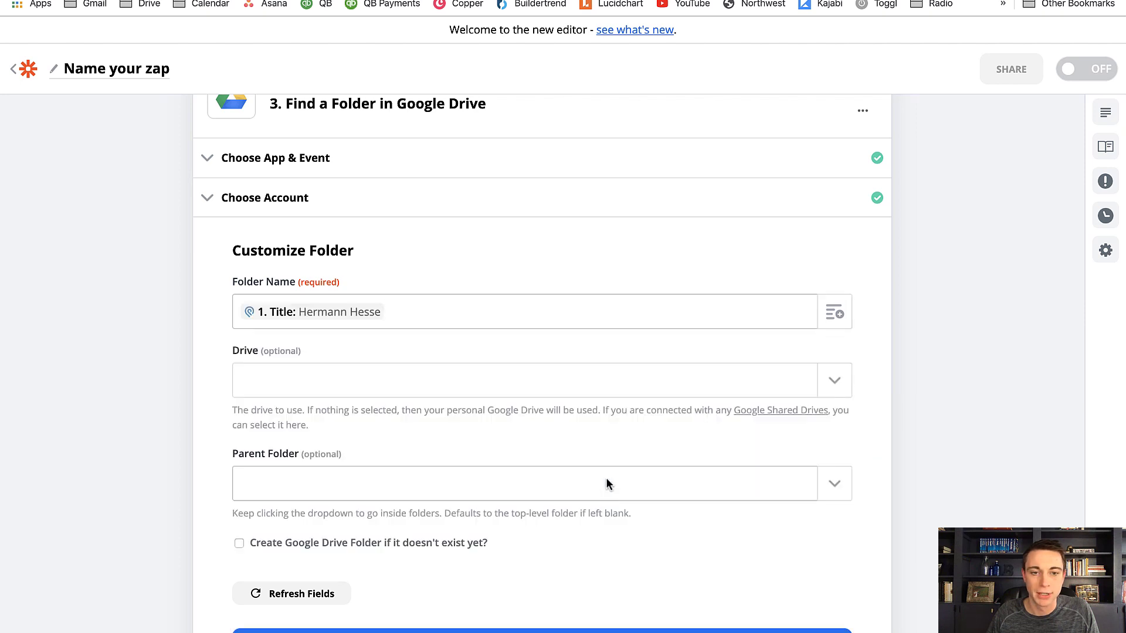
# Set the drive to My Google Drive and the parent folder to TENANTS, enable creating the folder if it doesn't exist yet, and continue
pyautogui.click(819, 390)
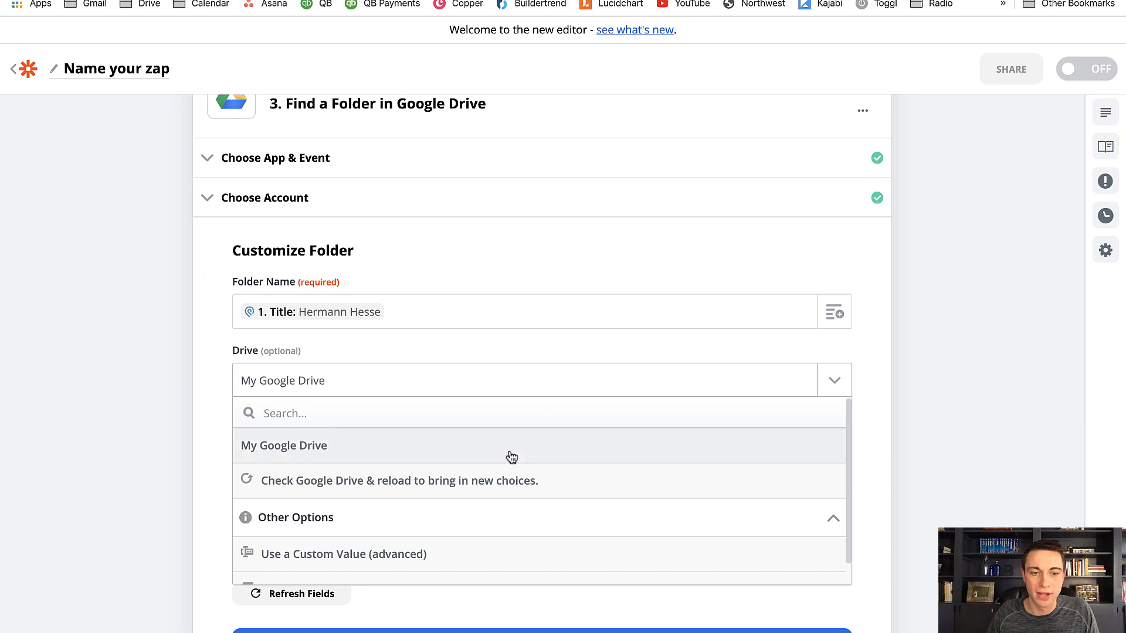
pyautogui.click(512, 452)
pyautogui.click(845, 480)
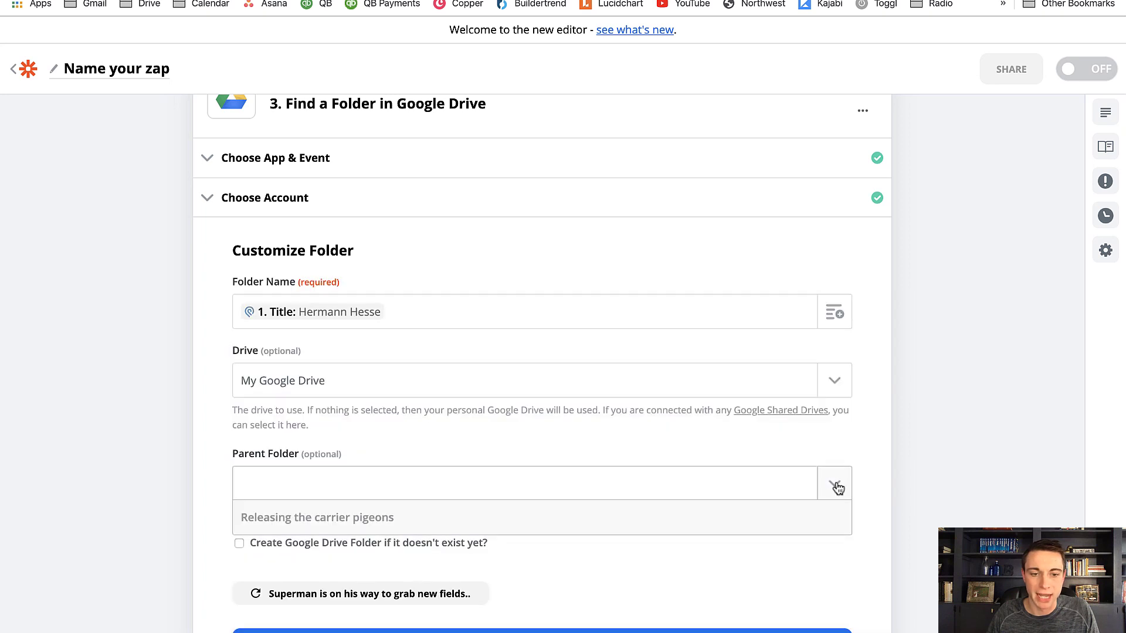
pyautogui.click(536, 557)
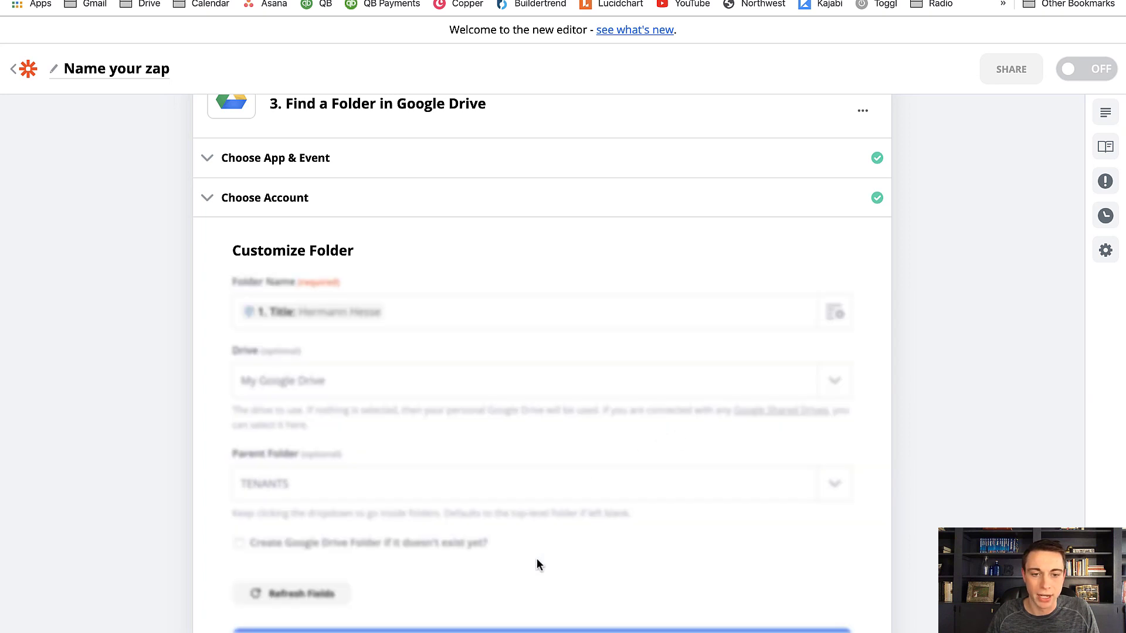
pyautogui.scroll(-2, 536, 554)
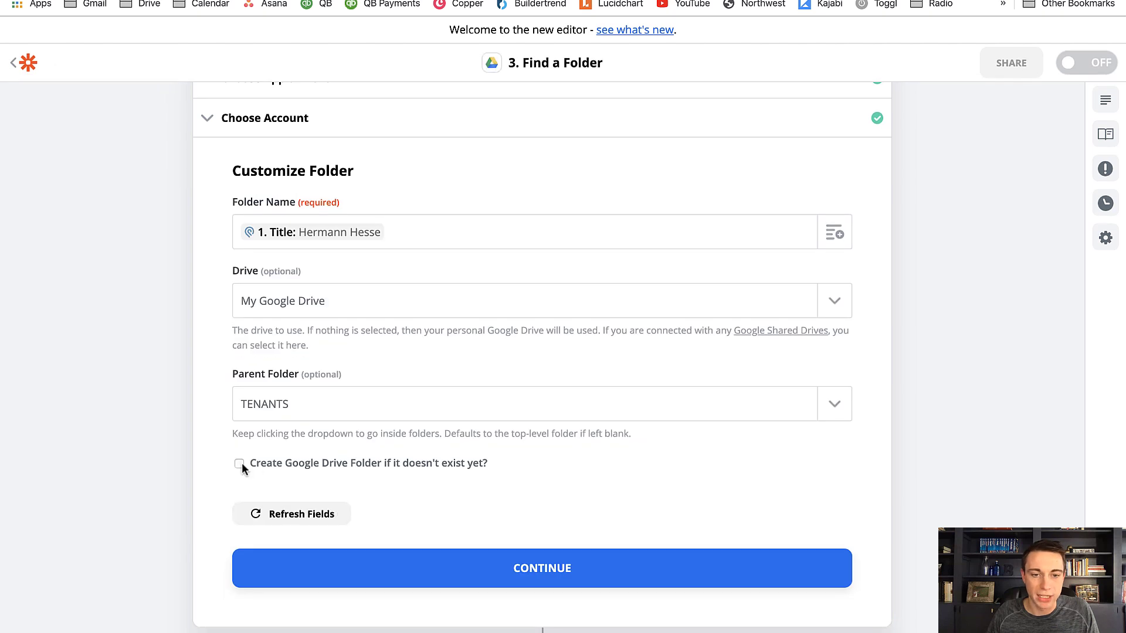
pyautogui.click(241, 462)
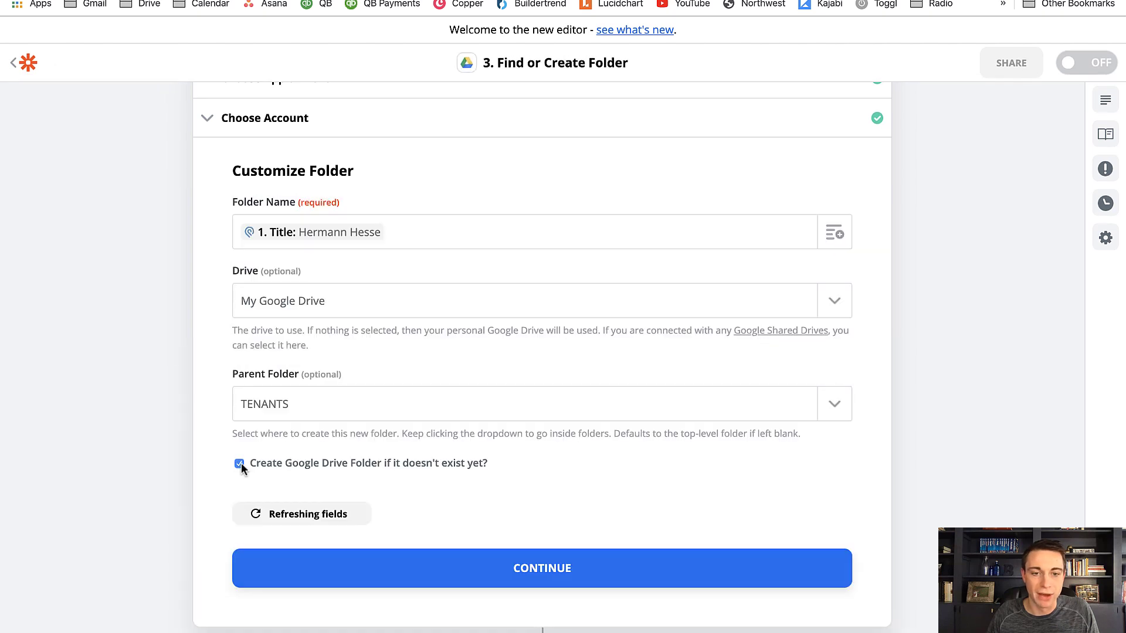
pyautogui.click(458, 570)
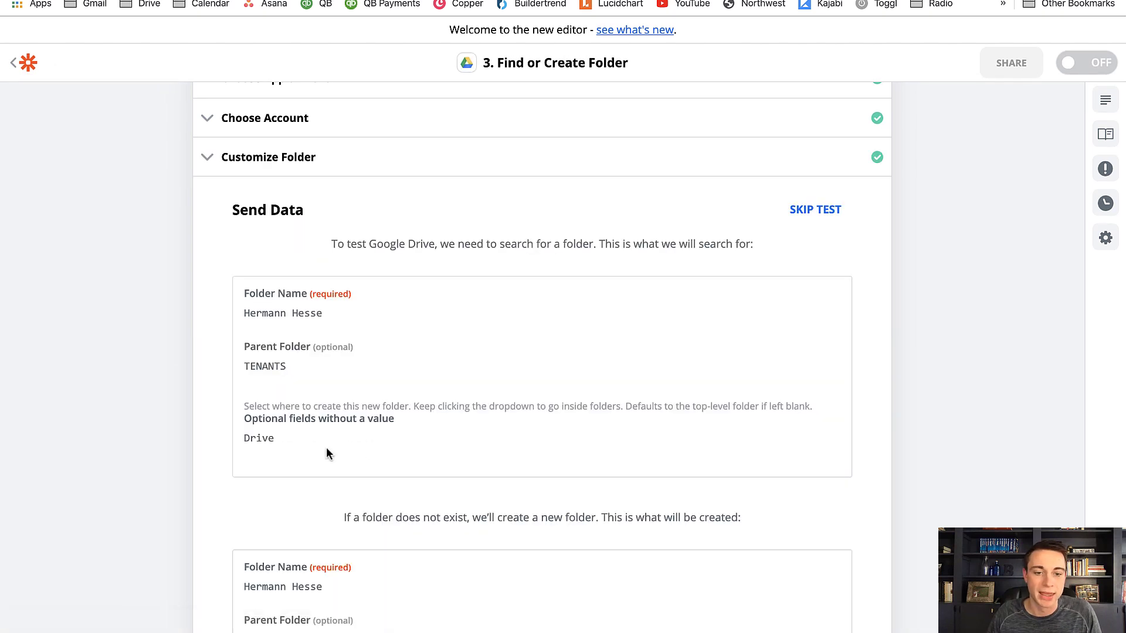
# Test the Find or Create Folder action, checking the refreshed TENANTS folder in Google Drive, and return to the zap overview
pyautogui.scroll(-7, 181, 428)
pyautogui.click(383, 452)
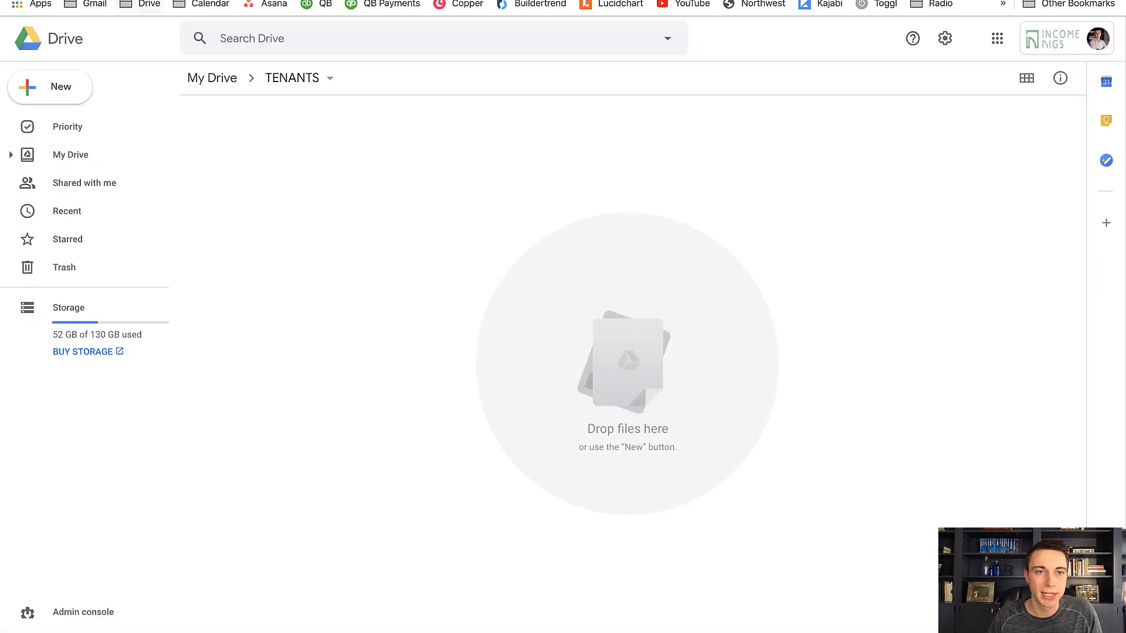
pyautogui.press('super+r')
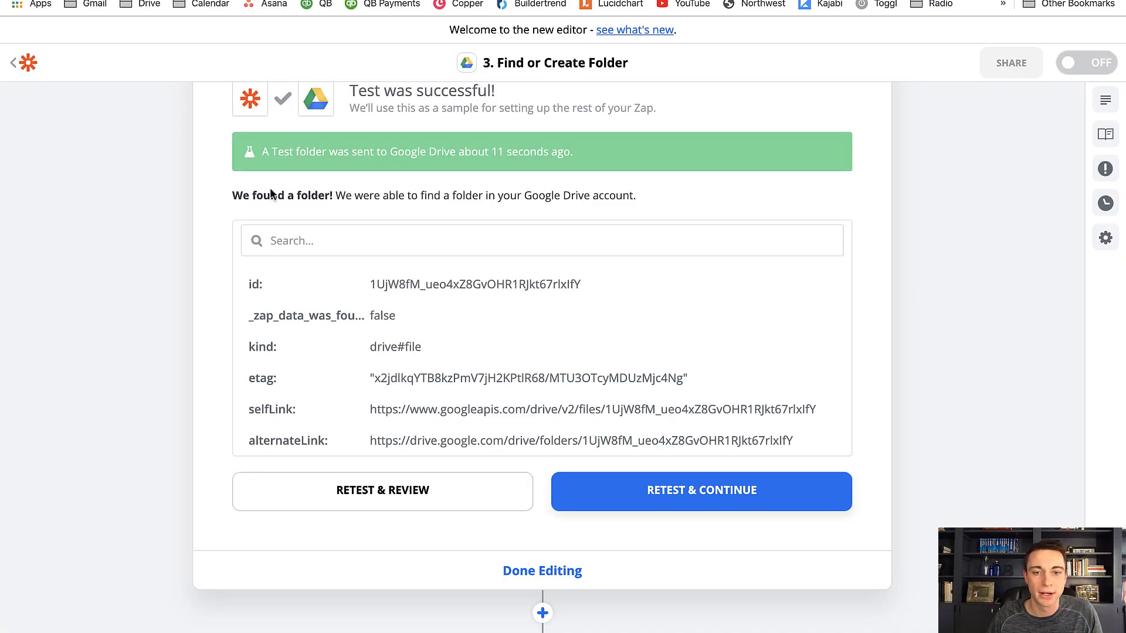
pyautogui.click(544, 574)
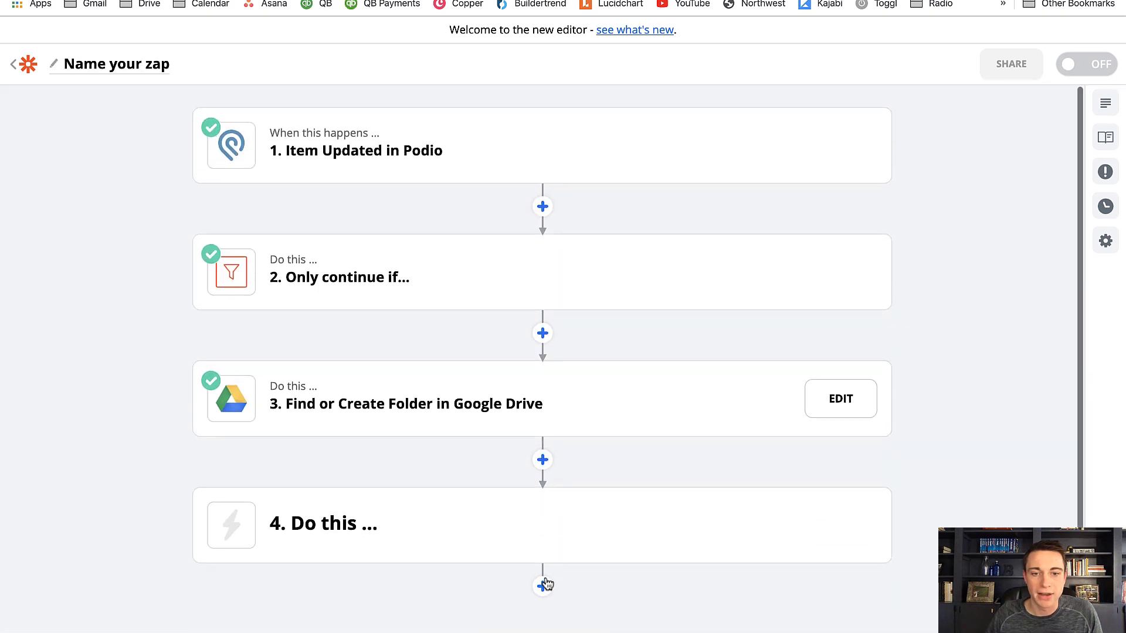
# Add a Google Docs action directly after the Find or Create Folder step, searching the apps for GOOGLE D
pyautogui.scroll(-1, 466, 435)
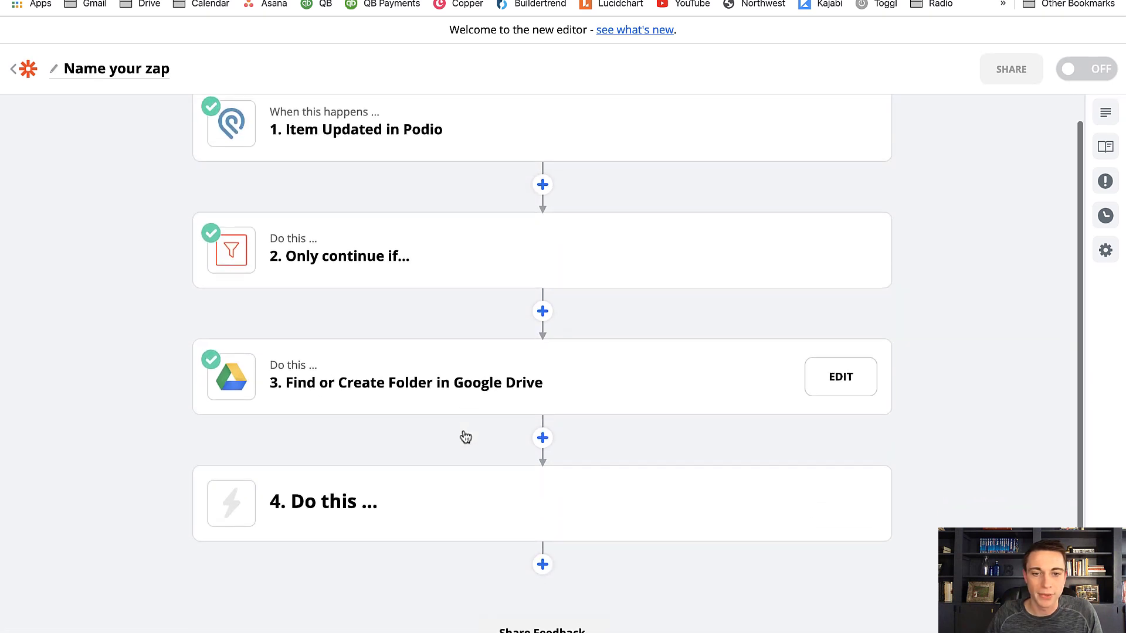
pyautogui.click(542, 439)
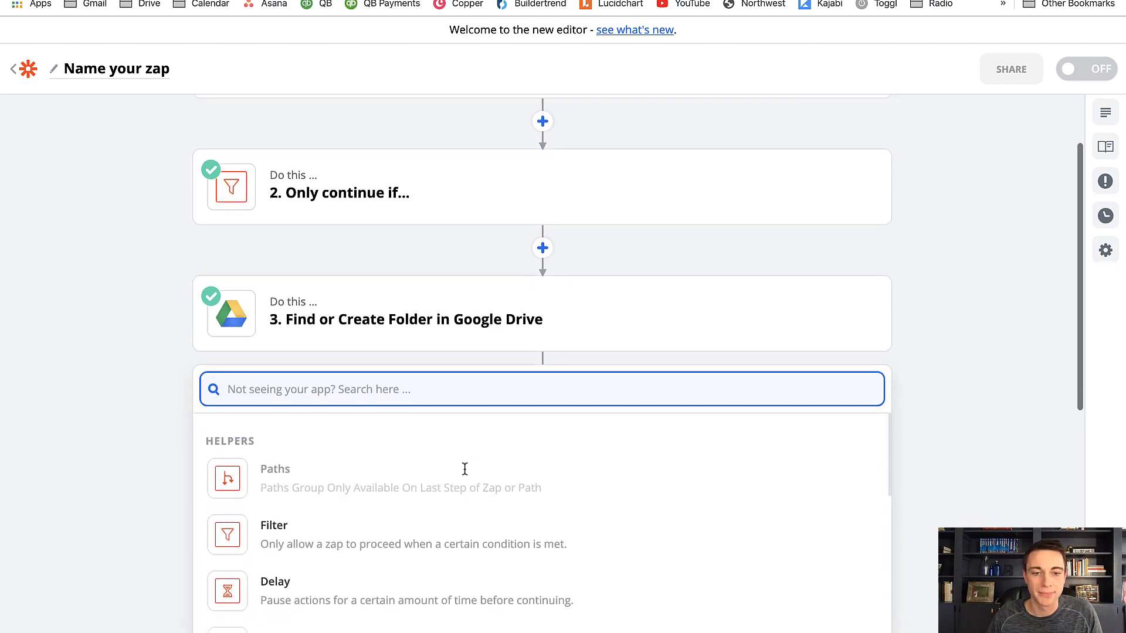
pyautogui.write('GOOGLE')
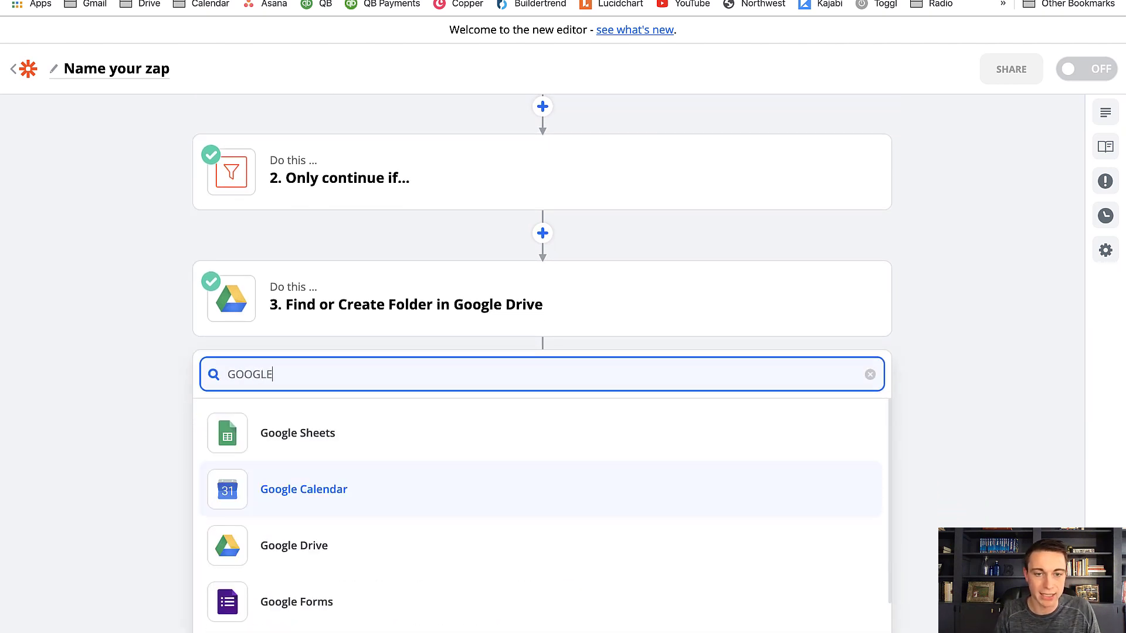
pyautogui.write(' D')
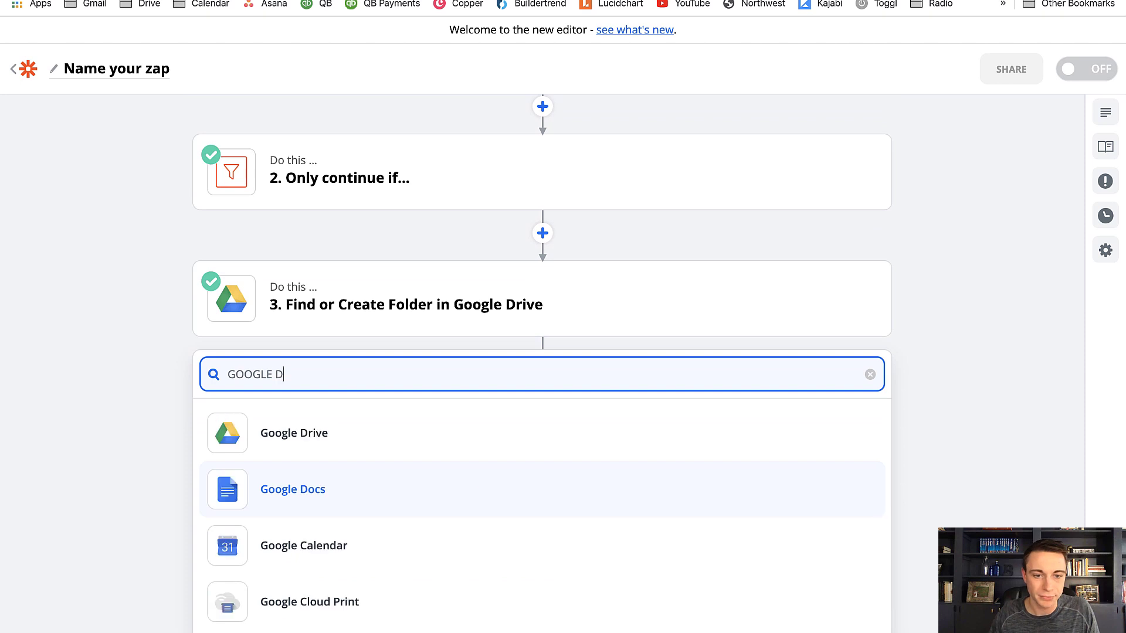
pyautogui.click(464, 505)
# Set the Google Docs action event to Create Document from Template and continue to the account choice
pyautogui.scroll(-4, 507, 491)
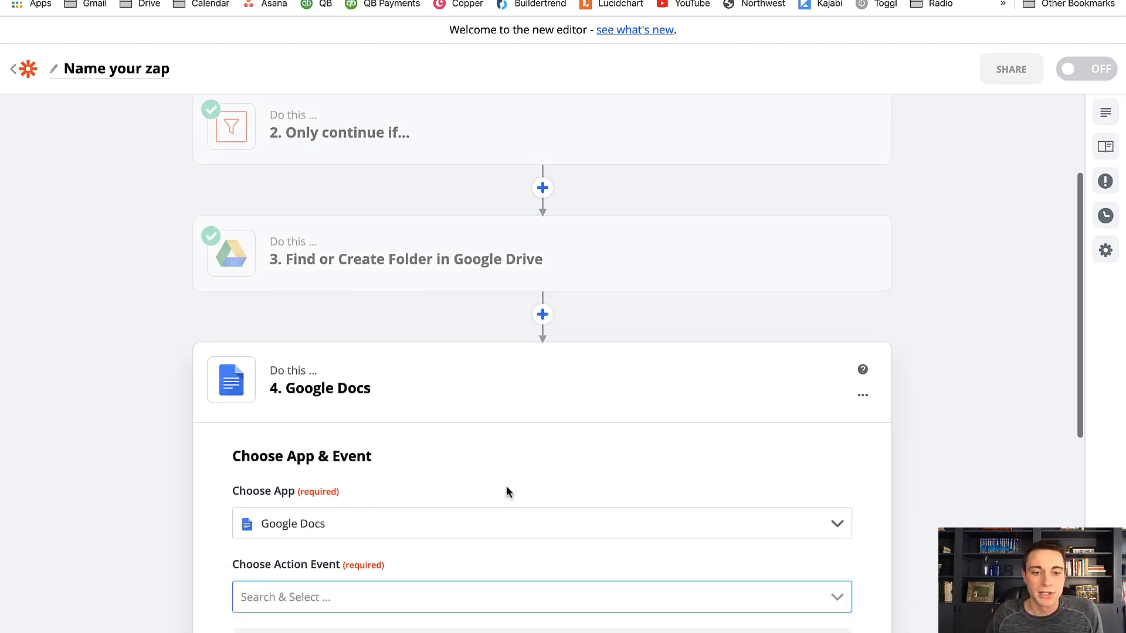
pyautogui.click(290, 441)
pyautogui.scroll(-2, 180, 437)
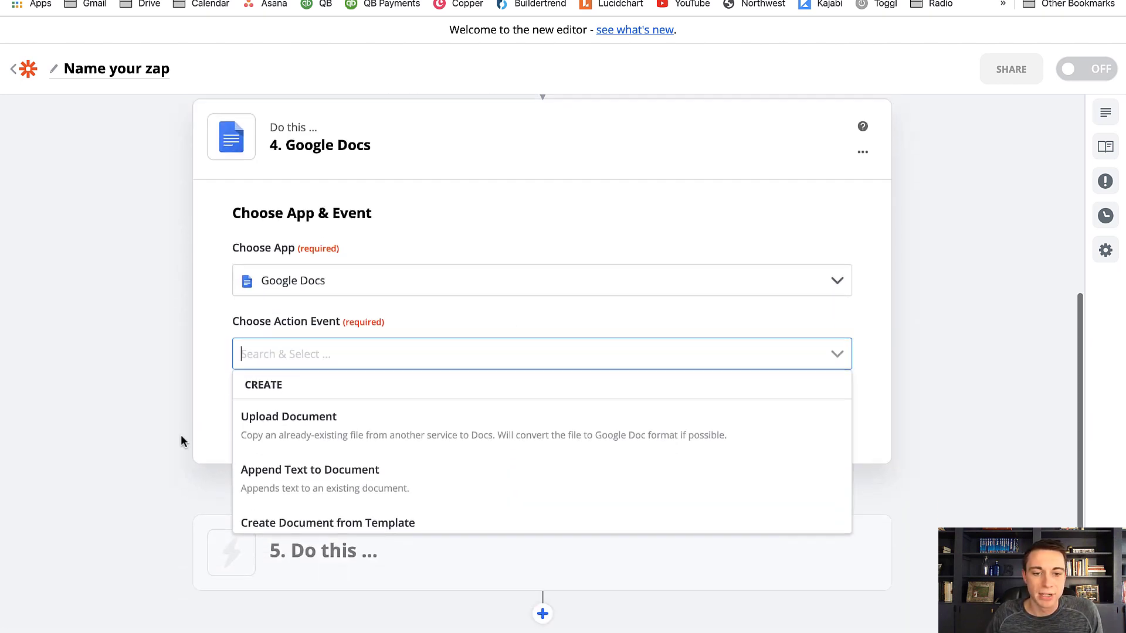
pyautogui.scroll(-1, 337, 520)
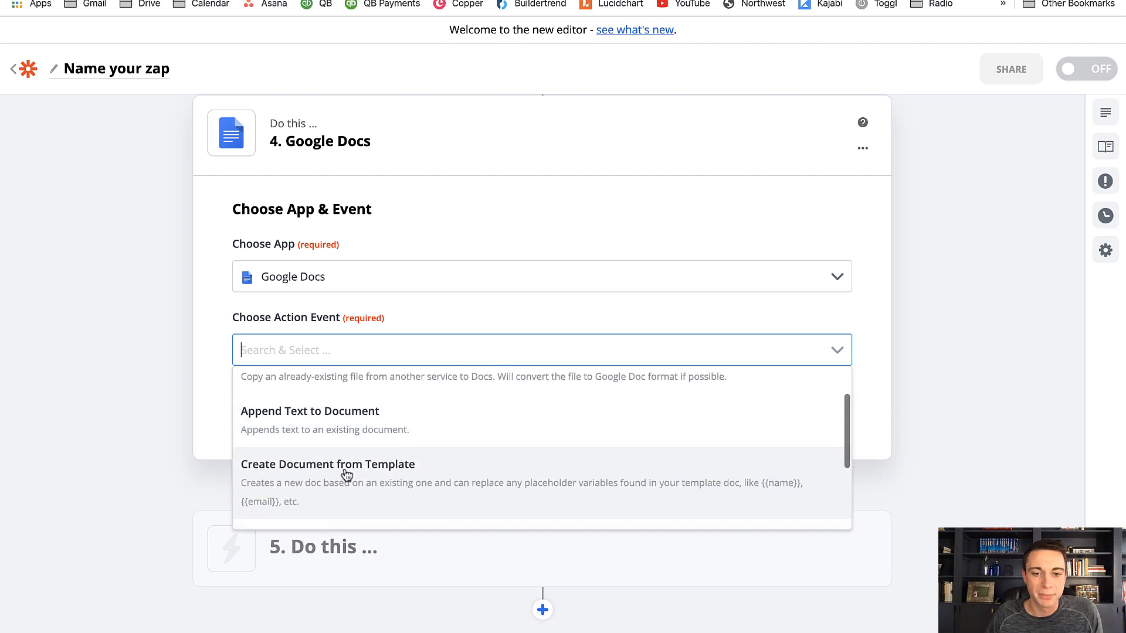
pyautogui.click(348, 469)
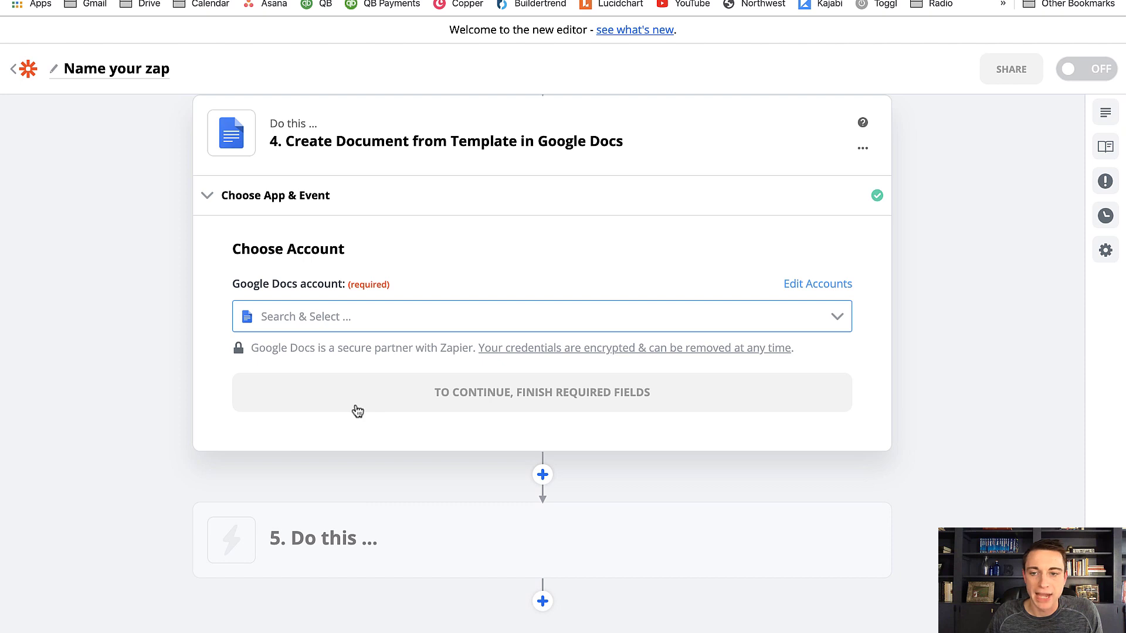
# Connect the existing Google Docs account used in 3 Zaps and choose TEMPLATE - TENANT WELCOME PACKET as the template document
pyautogui.click(839, 318)
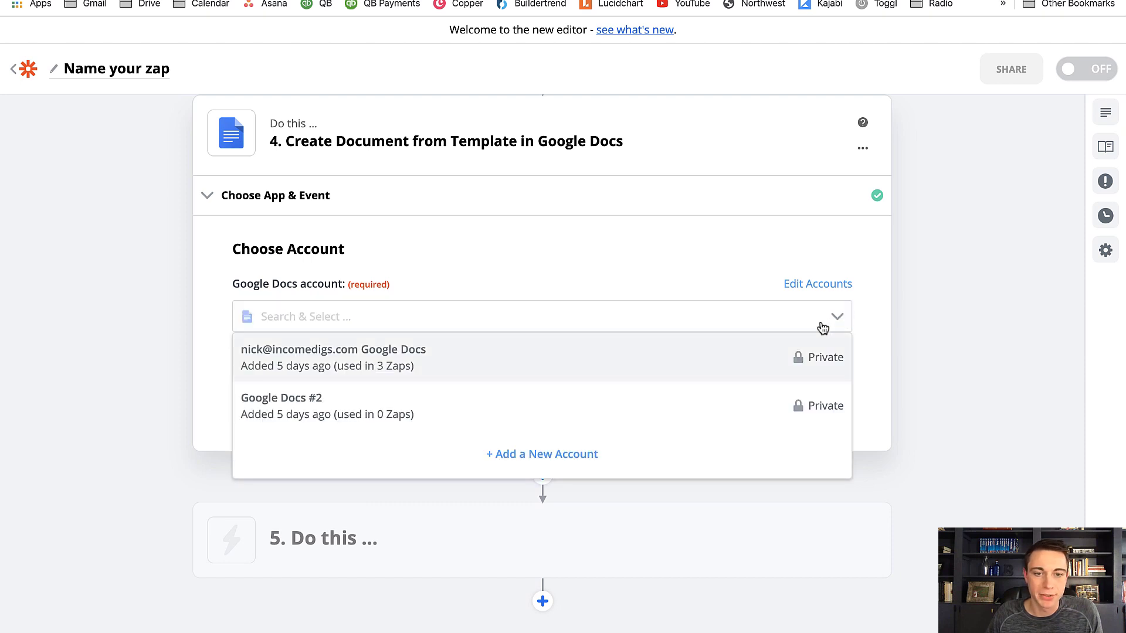
pyautogui.click(820, 328)
pyautogui.click(499, 394)
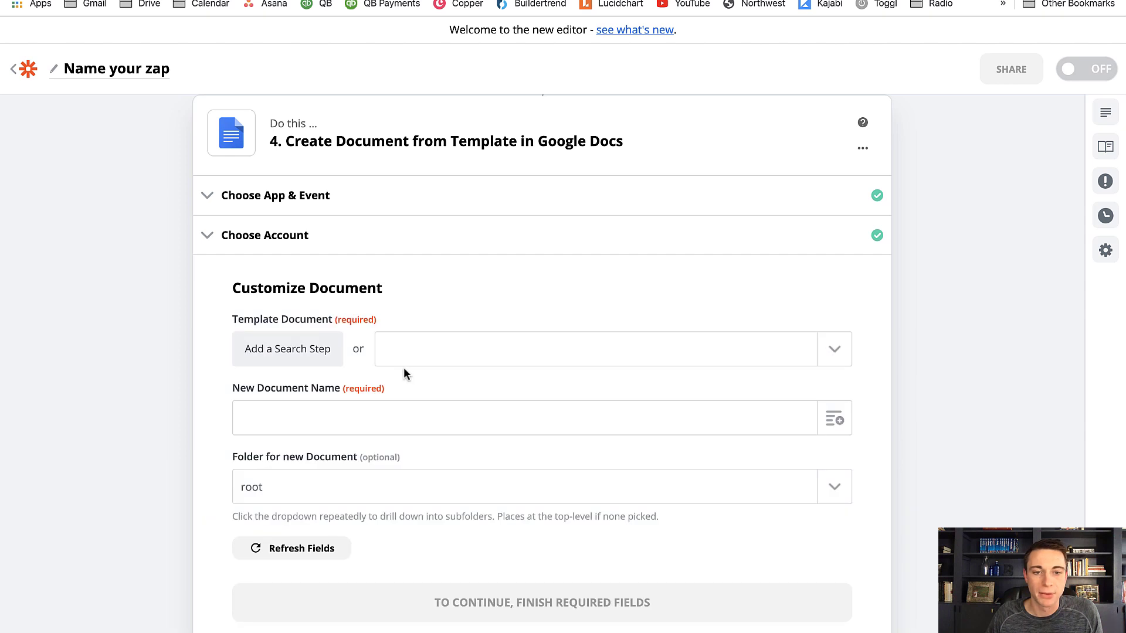
pyautogui.click(835, 348)
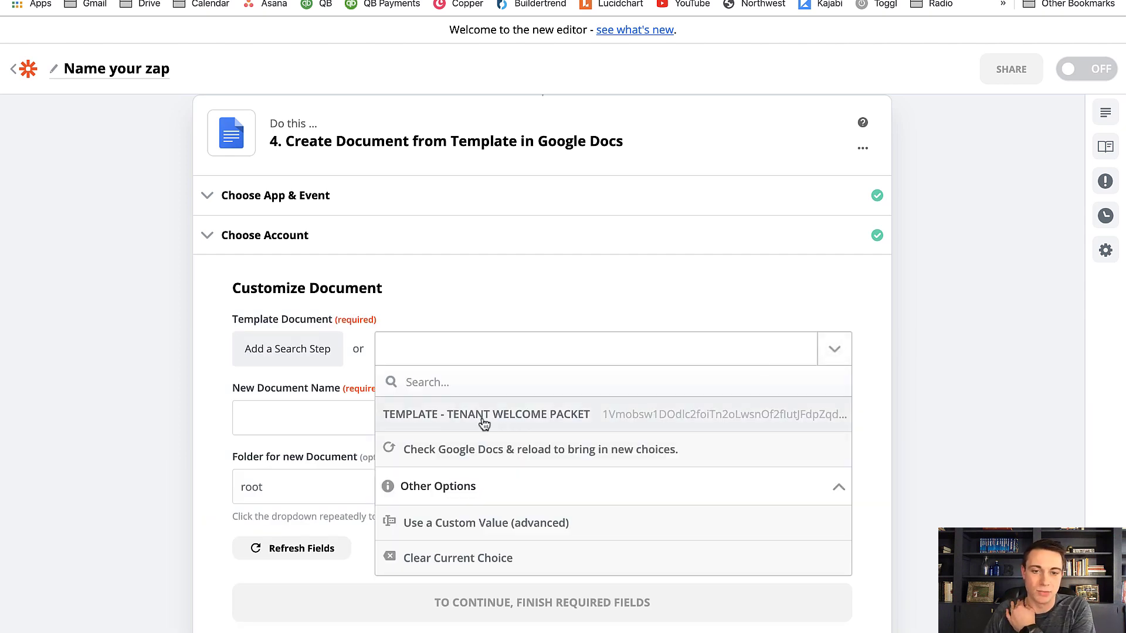
pyautogui.click(485, 416)
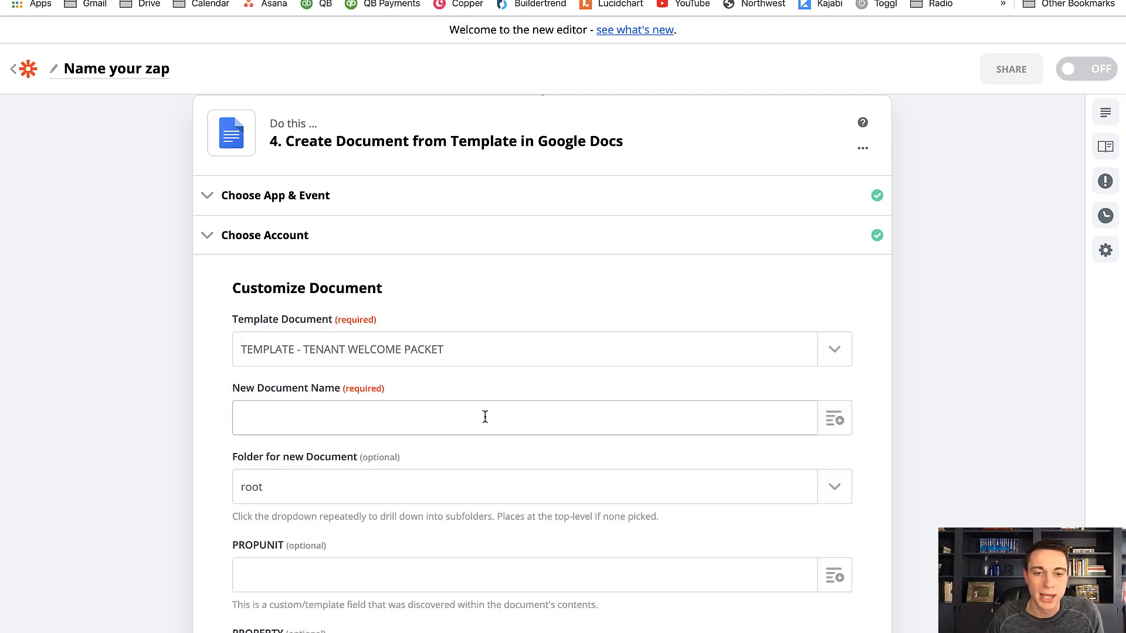
# Name the new document with the updated Podio item's Title followed by -WELCOME PACKET
pyautogui.click(835, 425)
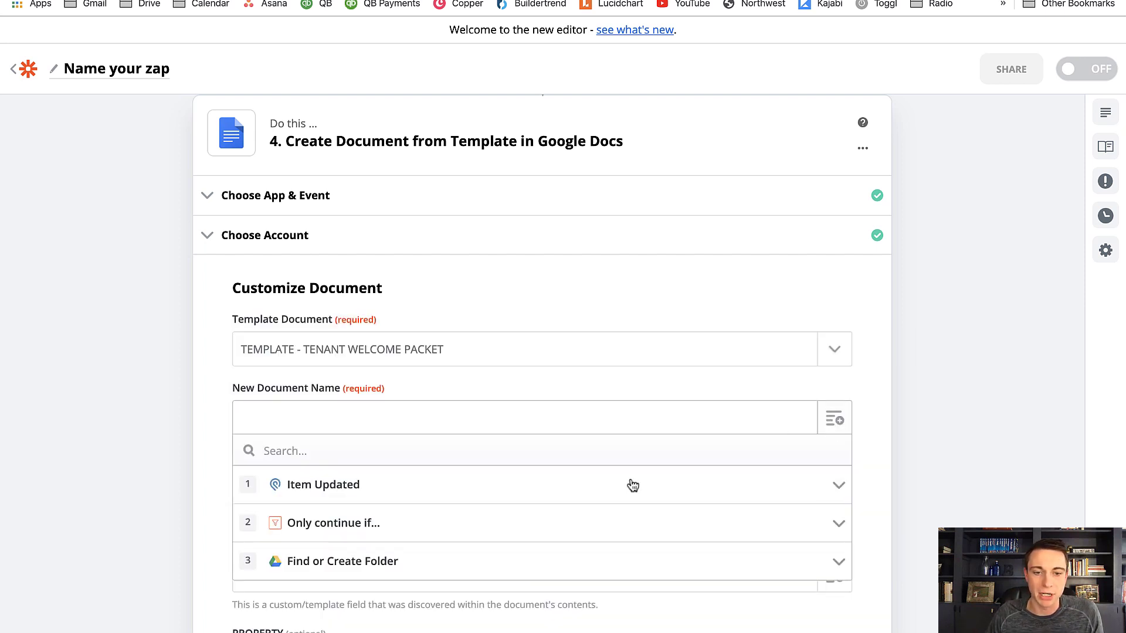
pyautogui.scroll(-2, 585, 414)
pyautogui.scroll(-1, 586, 413)
pyautogui.click(477, 327)
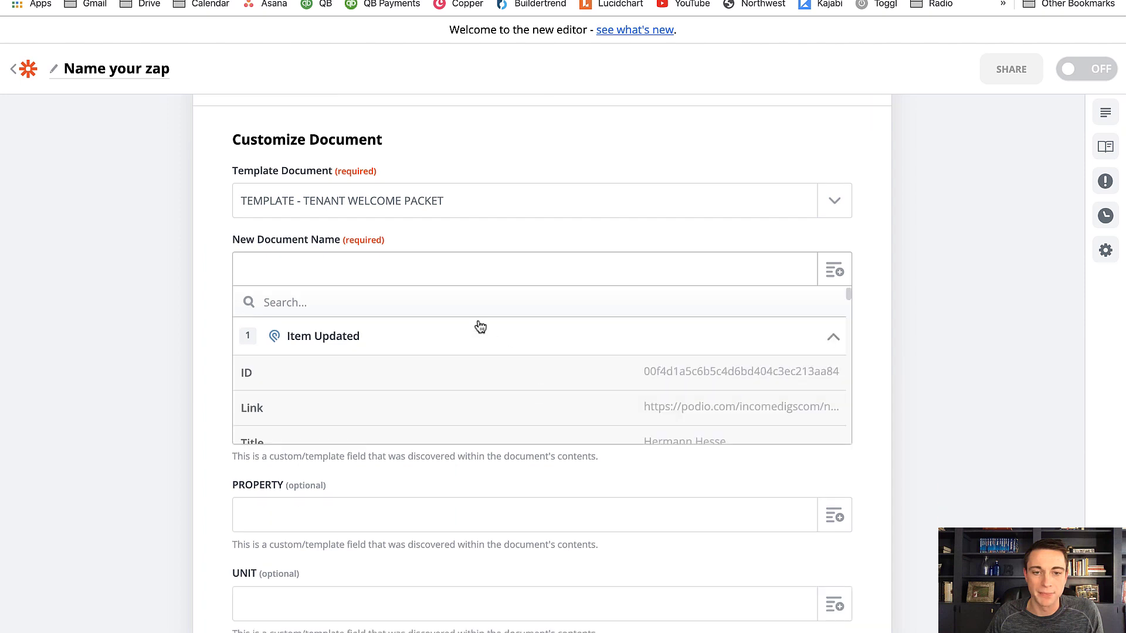
pyautogui.scroll(-1, 575, 410)
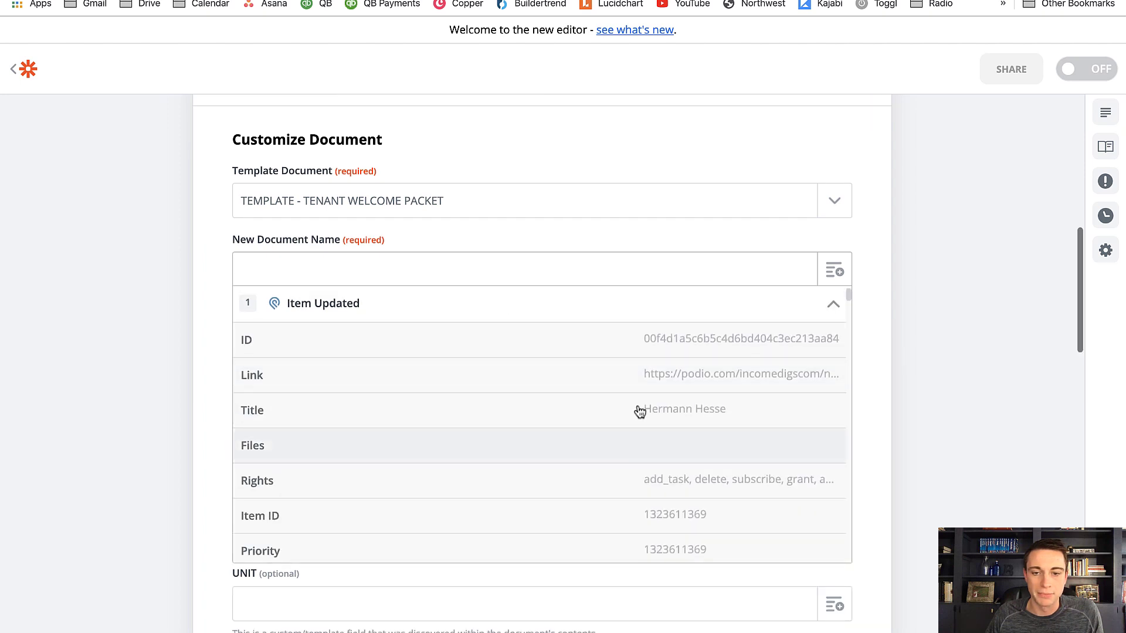
pyautogui.click(657, 411)
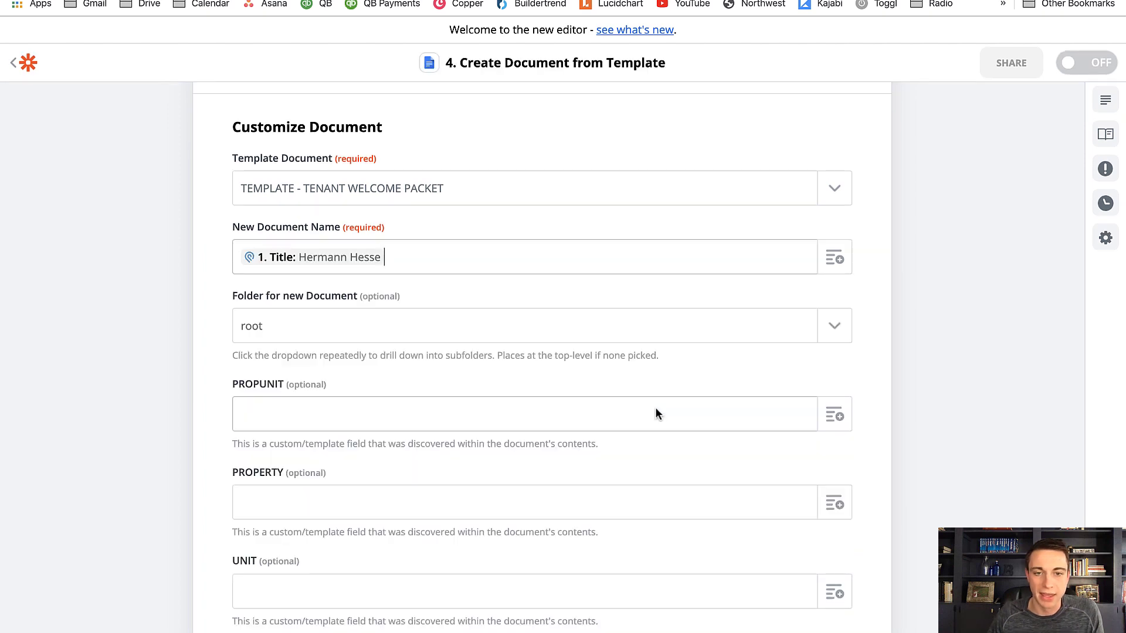
pyautogui.write('-')
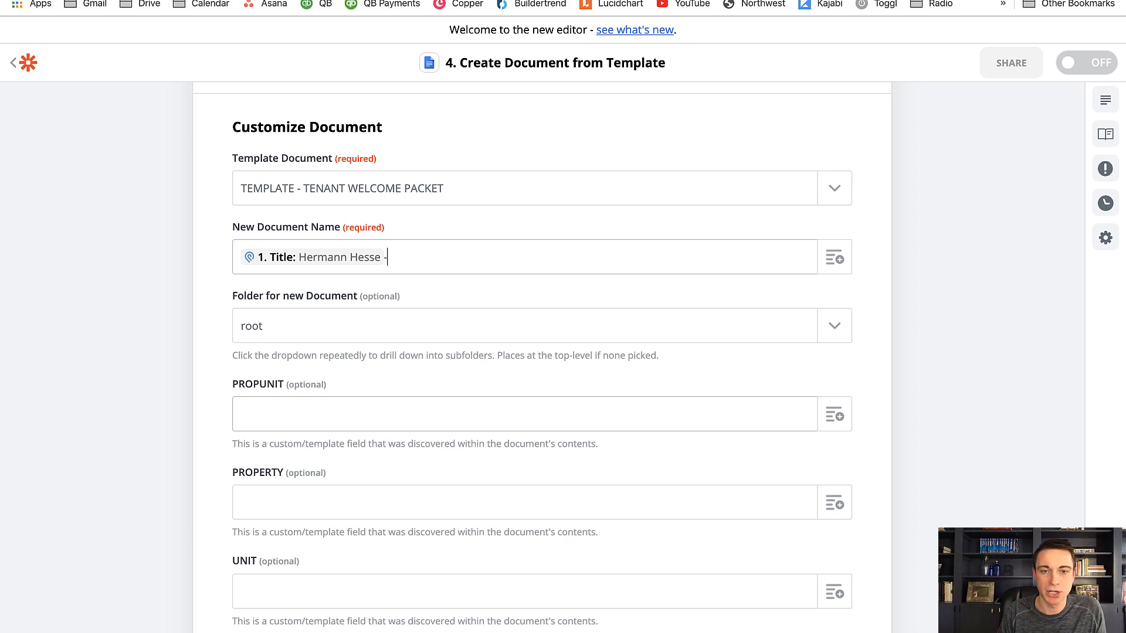
pyautogui.write('WELCOME PA')
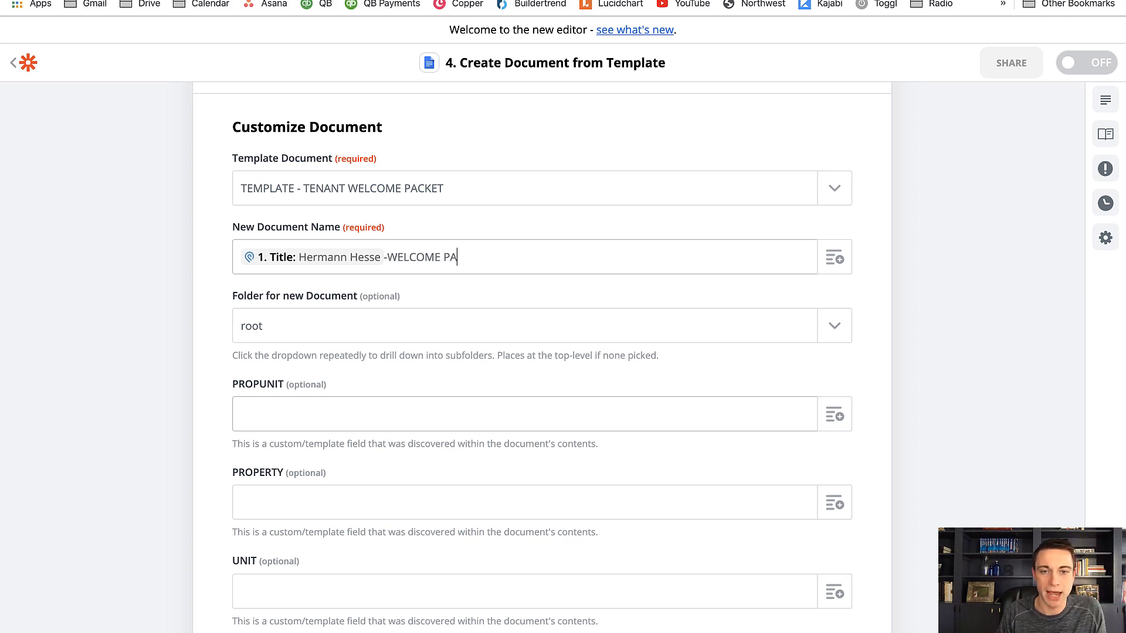
pyautogui.write('CKET')
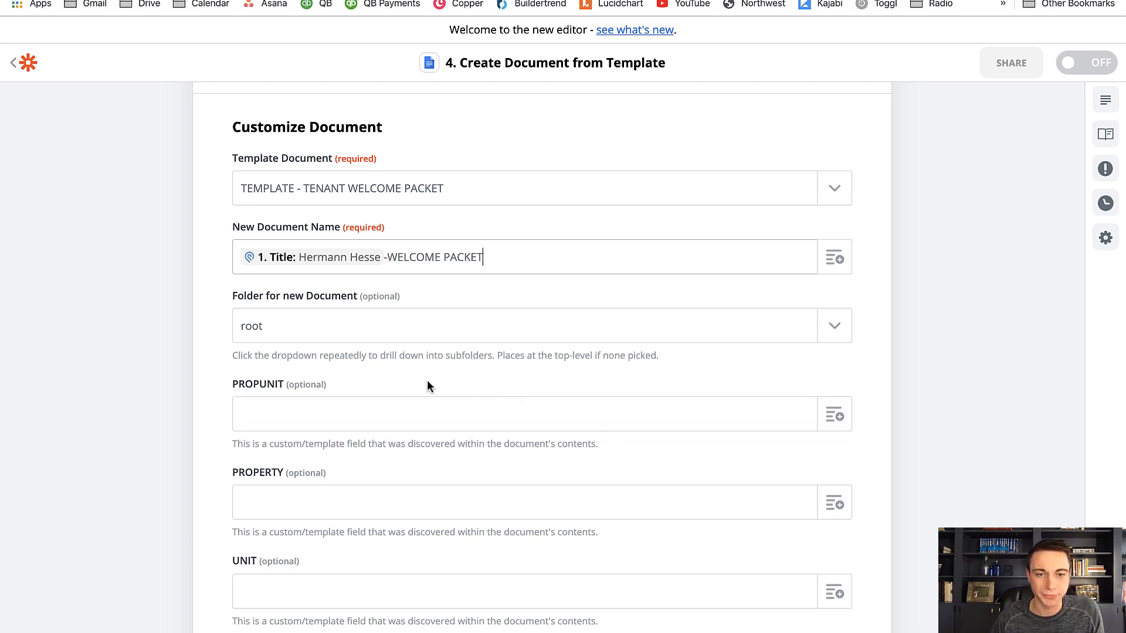
# Set the folder for the new document to Use a Custom Value (advanced)
pyautogui.click(833, 340)
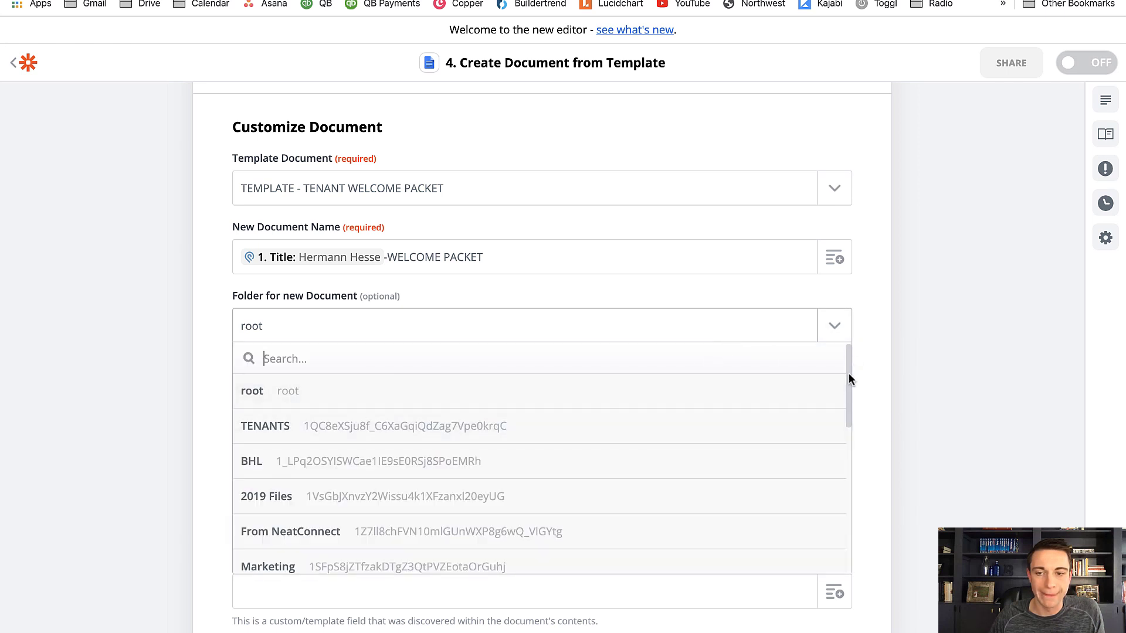
pyautogui.moveTo(849, 372); pyautogui.dragTo(850, 540)
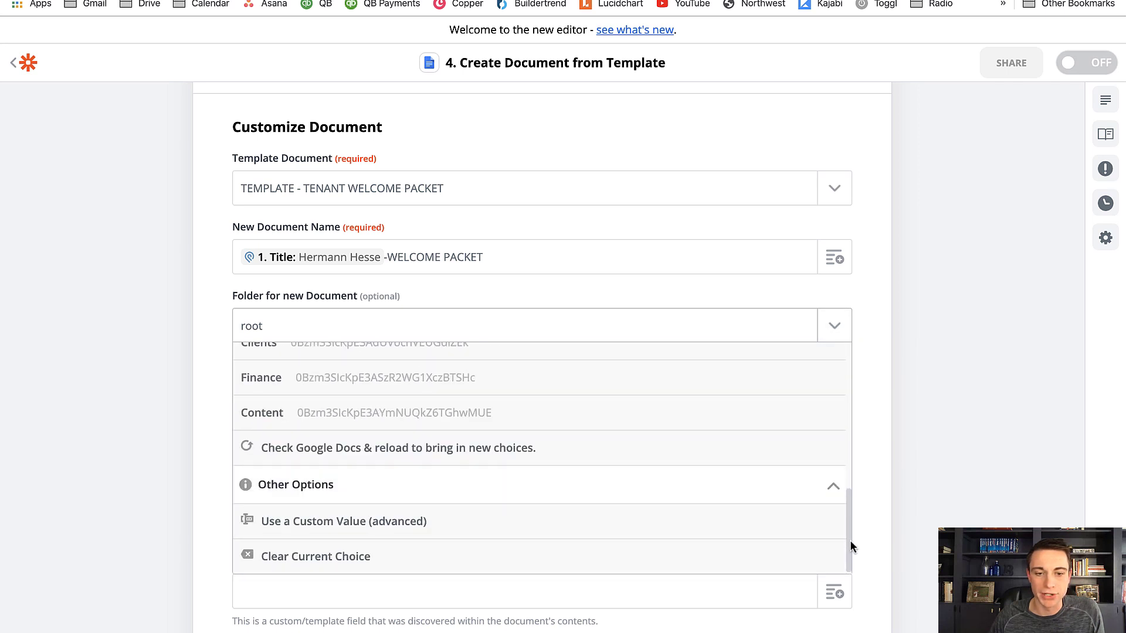
pyautogui.click(516, 523)
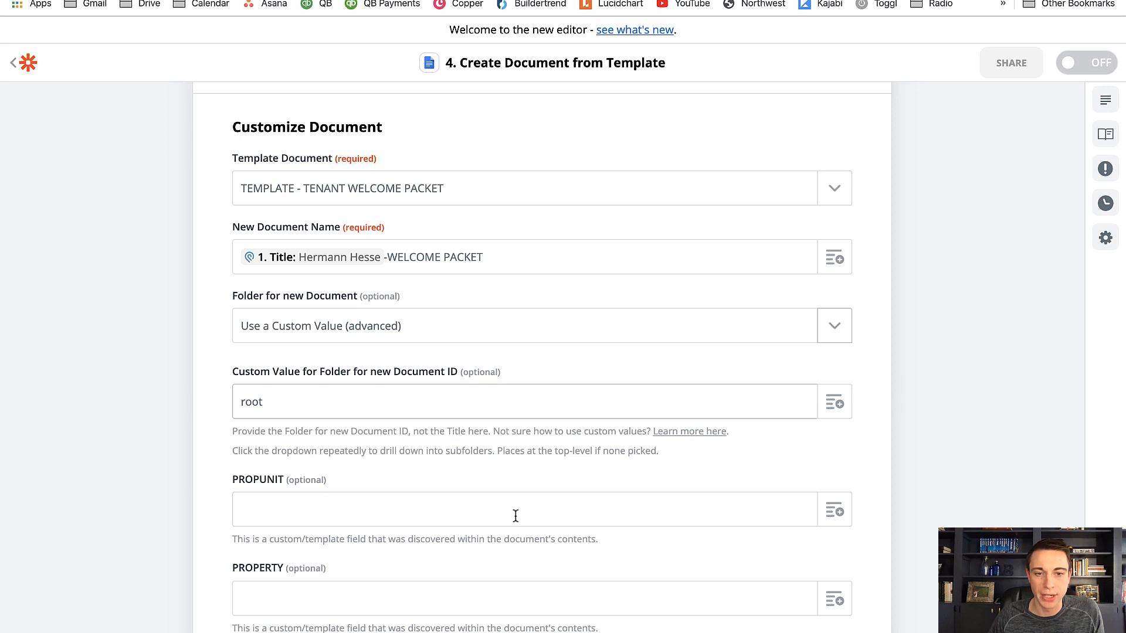
# Replace root in the custom folder ID with the ID from the Find or Create Folder step
pyautogui.scroll(-2, 346, 533)
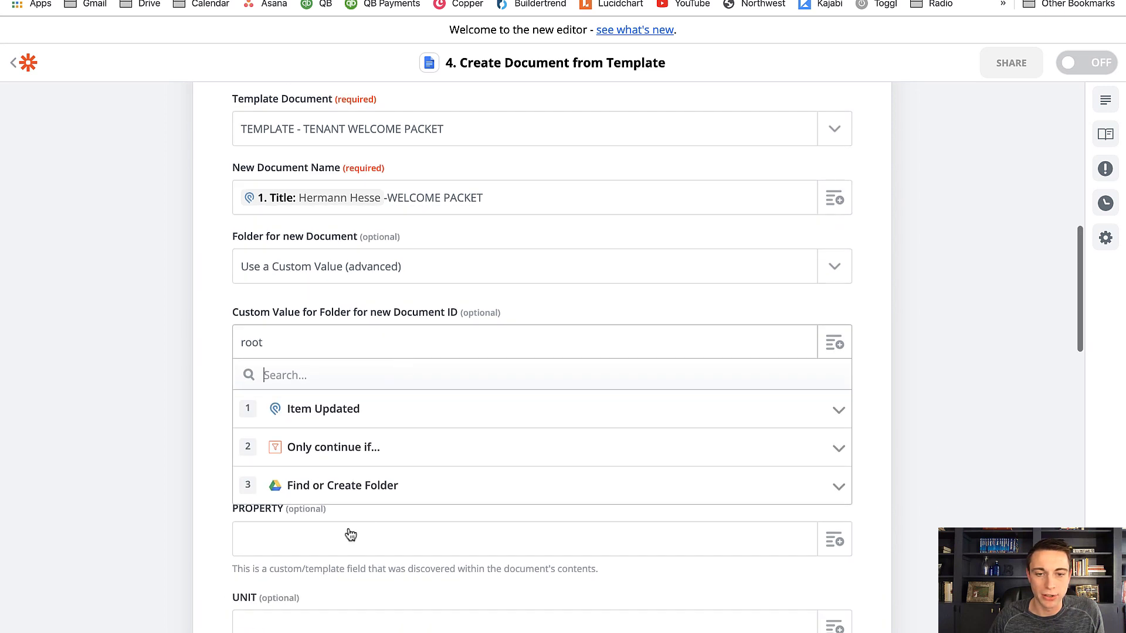
pyautogui.click(329, 493)
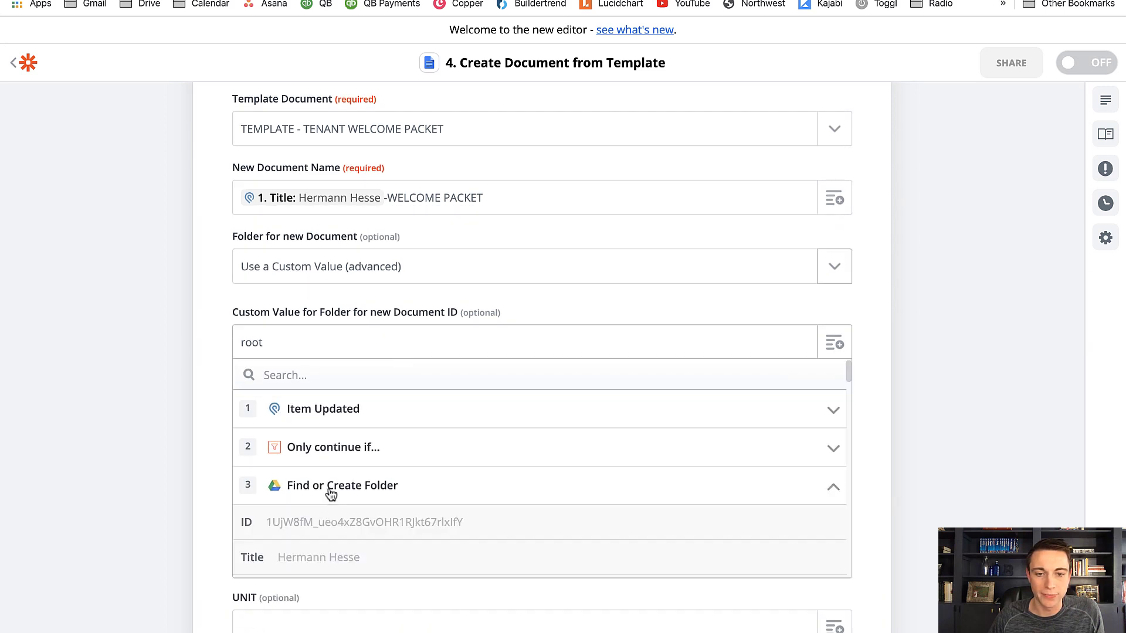
pyautogui.click(317, 527)
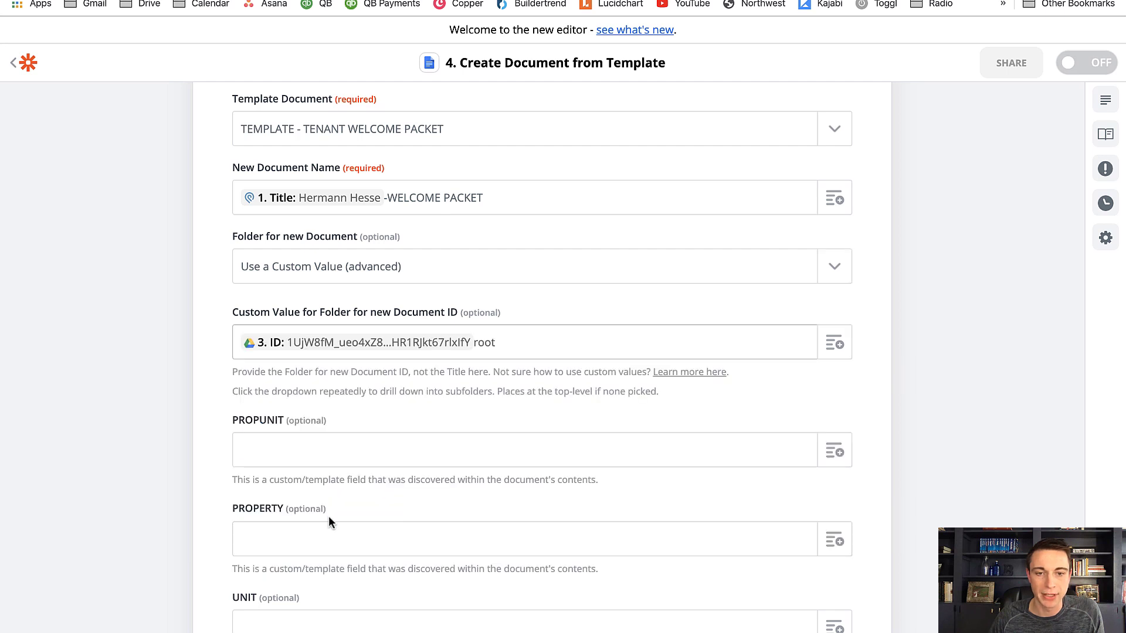
pyautogui.press('End')
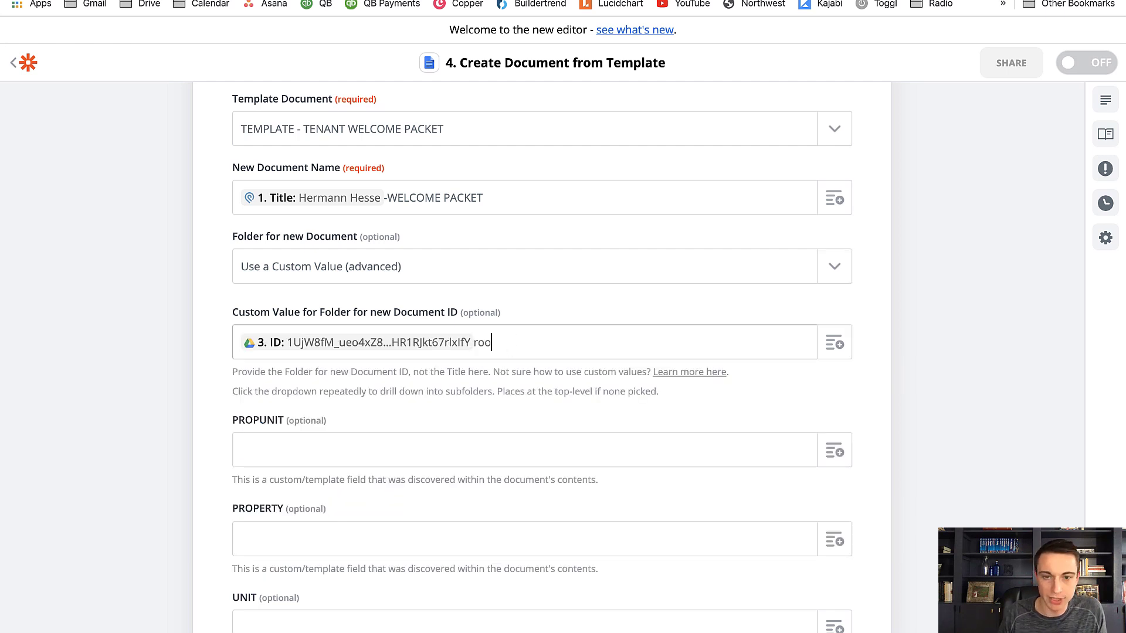
pyautogui.press('BackSpace')
pyautogui.press('BackSpace')
pyautogui.press('BackSpace')
pyautogui.press('BackSpace')
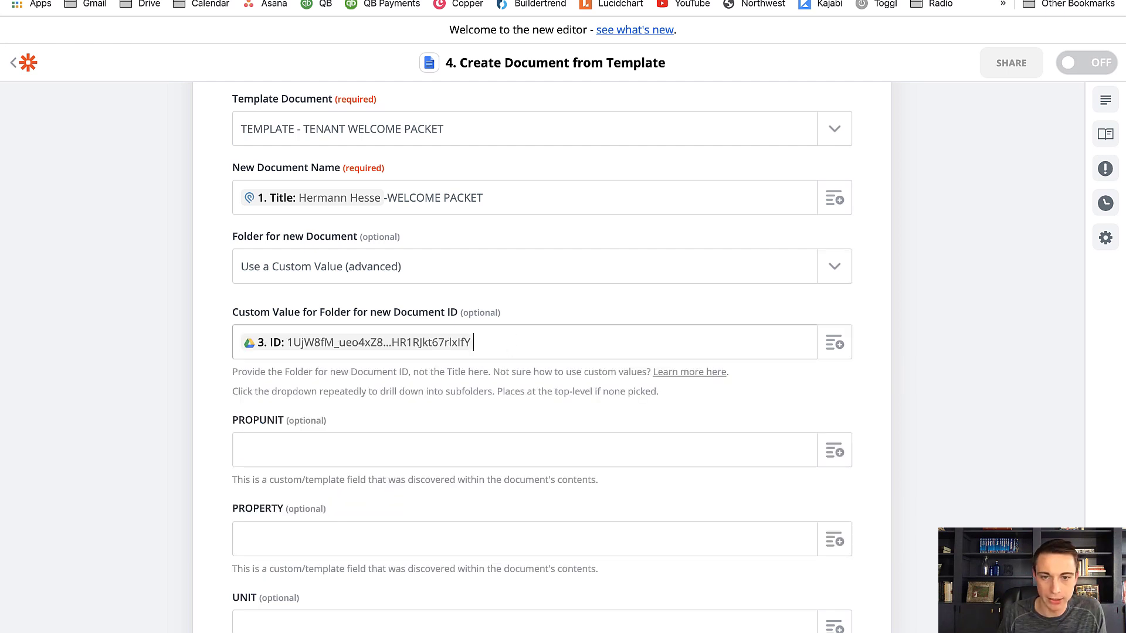
pyautogui.click(219, 402)
# Fill PROPUNIT with the updated Podio item's Fields Unit Related Title, searching its data by the property's address
pyautogui.scroll(-3, 234, 400)
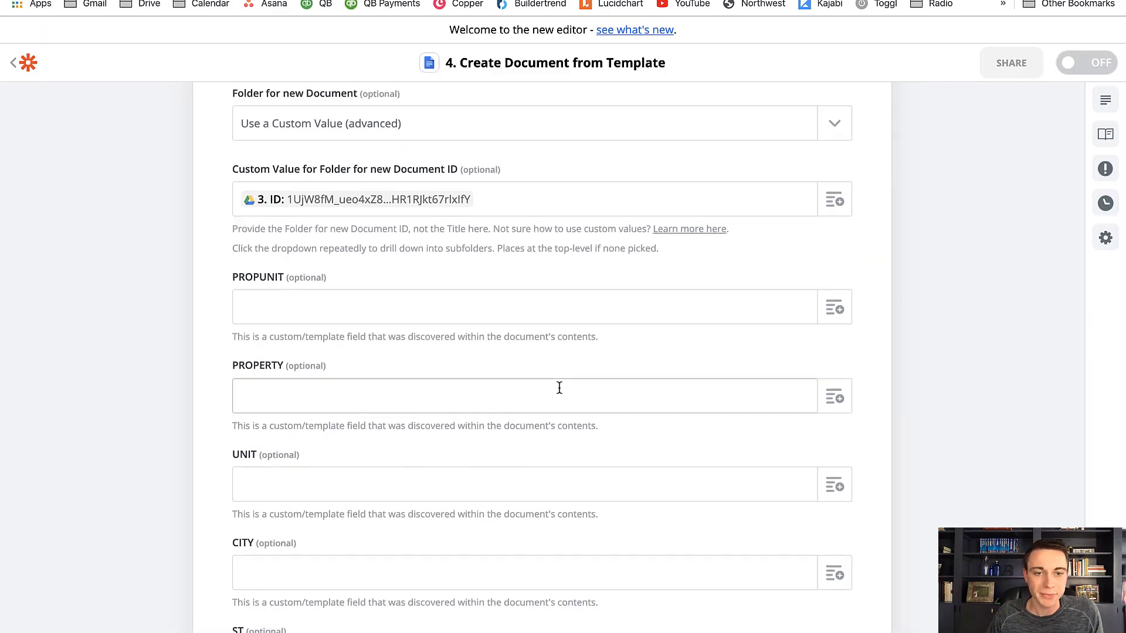
pyautogui.scroll(-1, 557, 387)
pyautogui.click(839, 239)
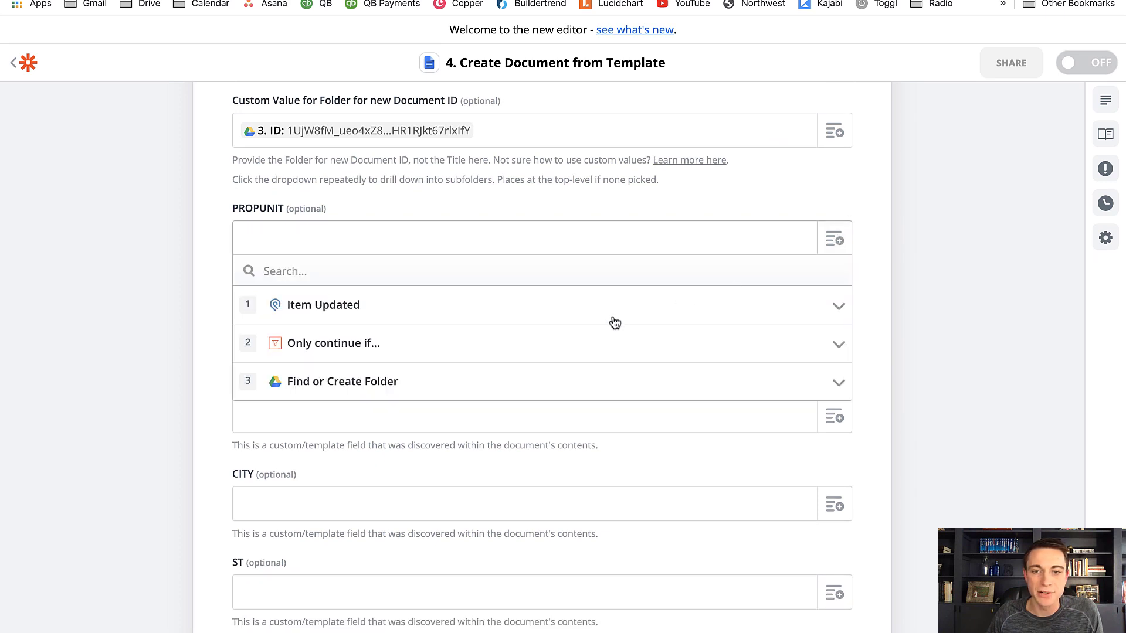
pyautogui.click(473, 272)
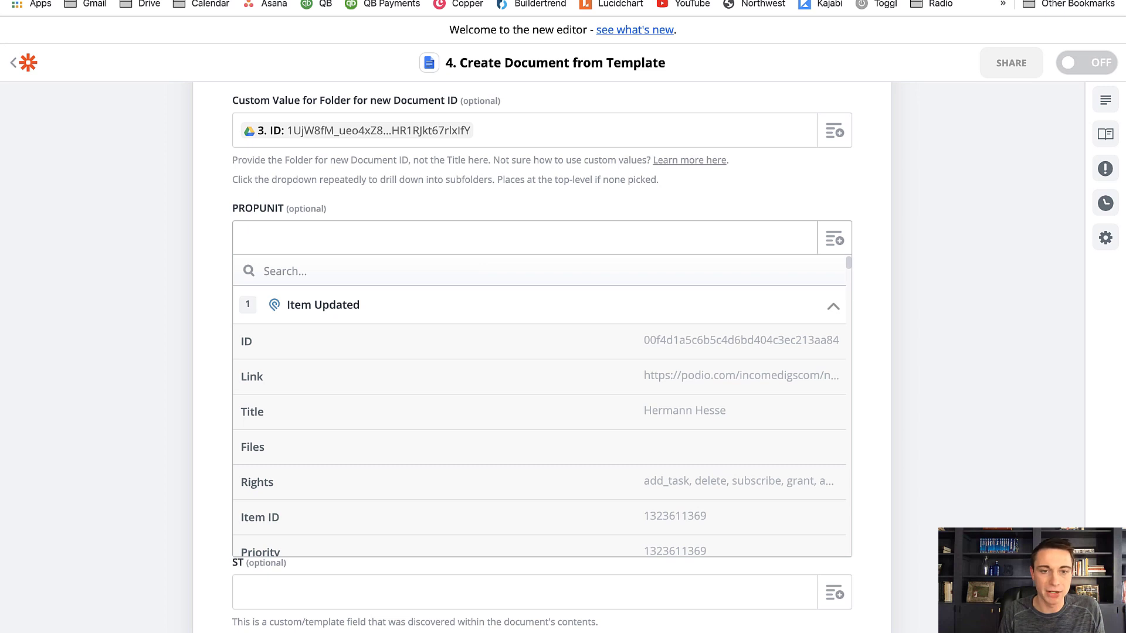
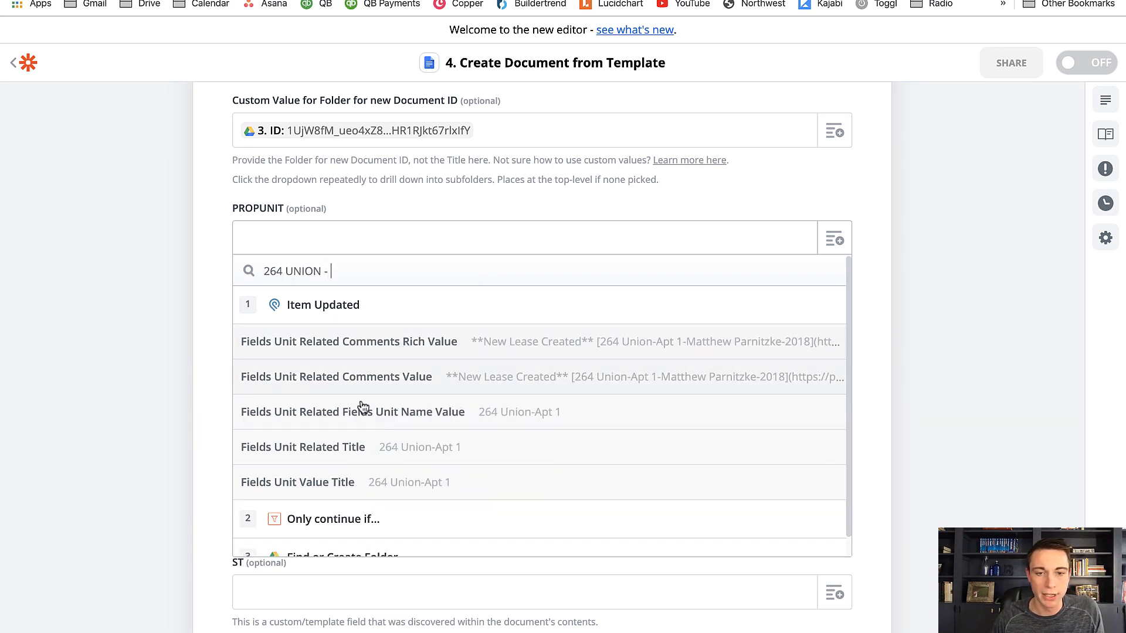
pyautogui.click(372, 455)
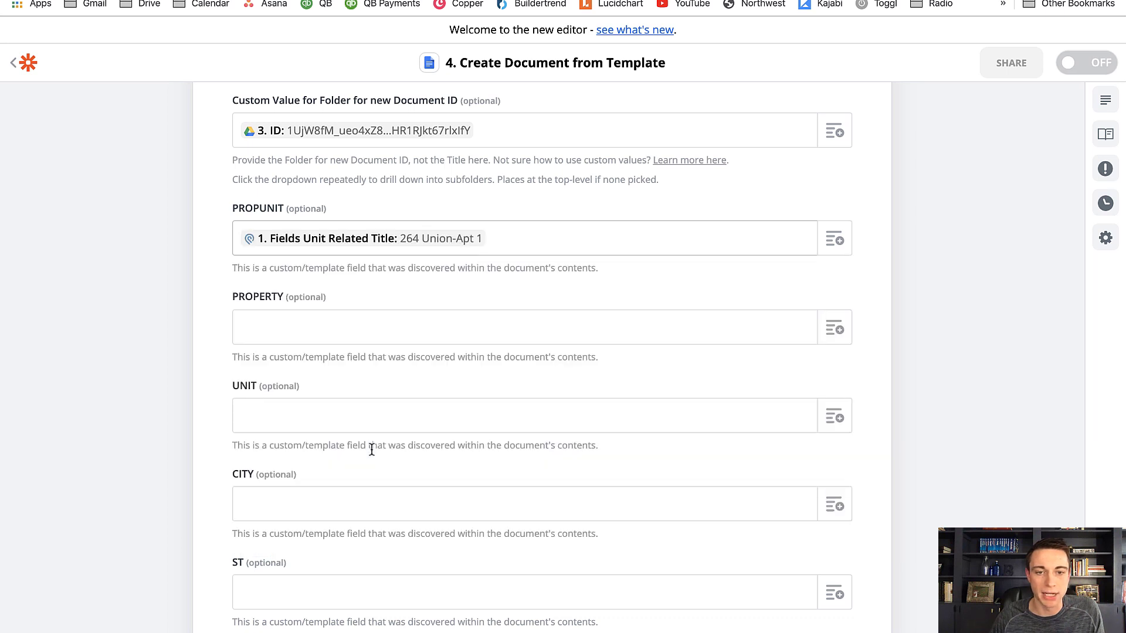
# Fill PROPERTY with Fields Unit Related Fields Relationship 2 Value Title and UNIT with Fields Unit Related Fields Unit Value
pyautogui.click(835, 332)
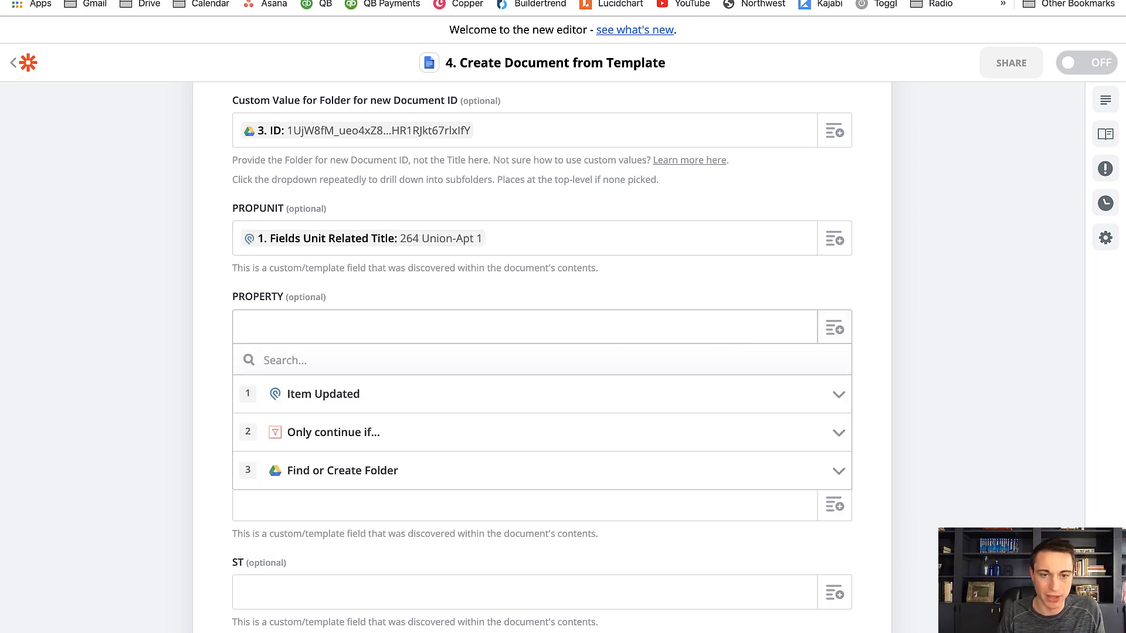
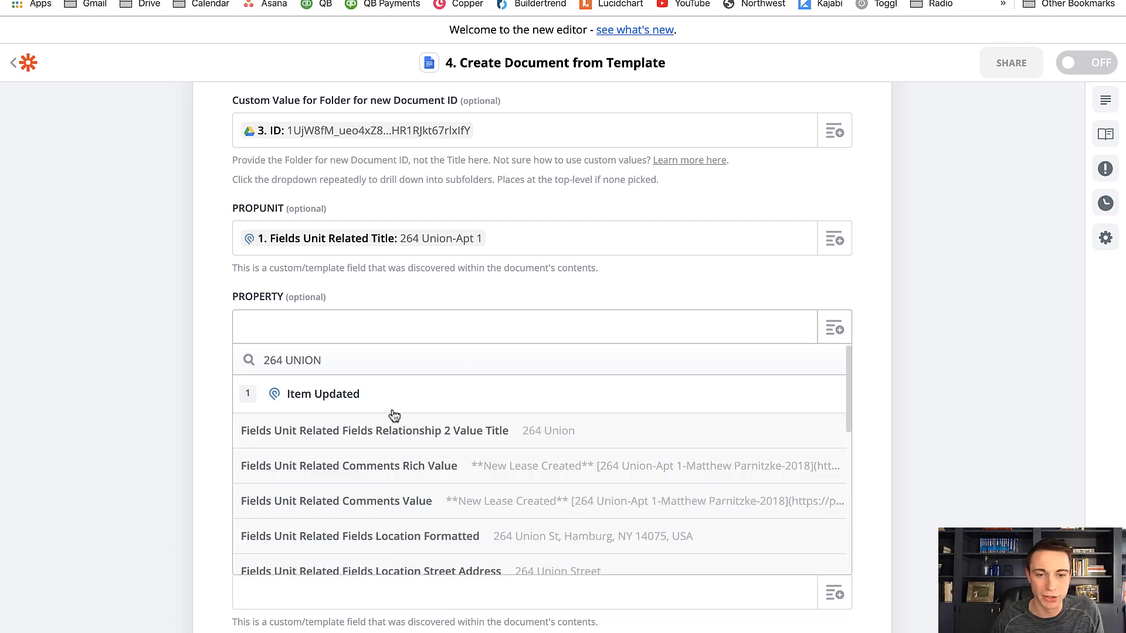
pyautogui.click(385, 438)
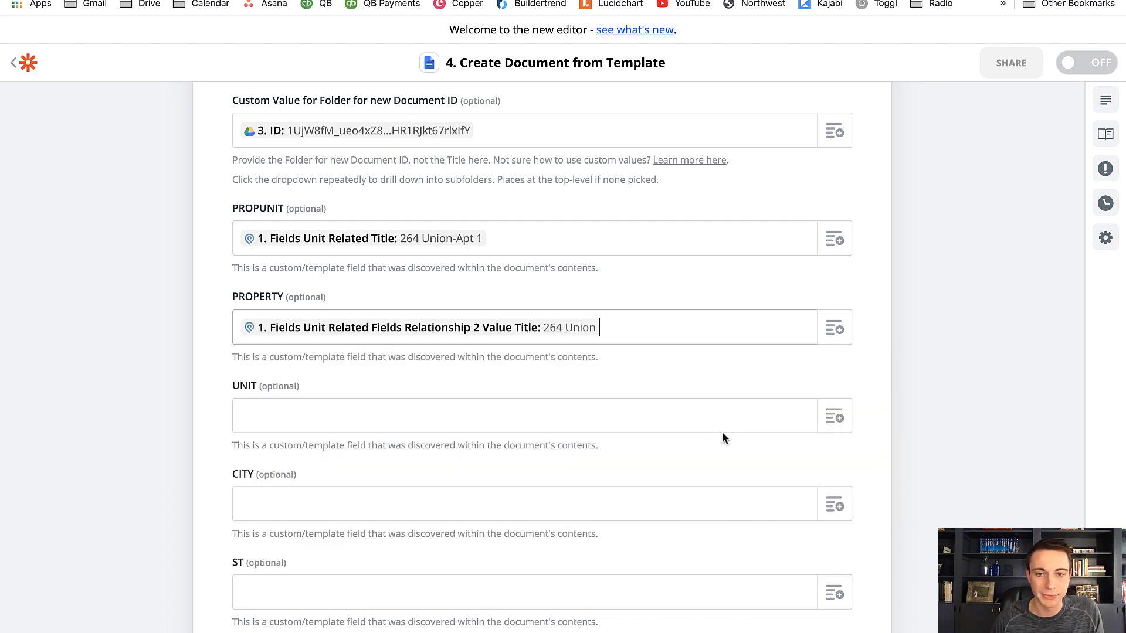
pyautogui.scroll(-2, 733, 432)
pyautogui.click(848, 359)
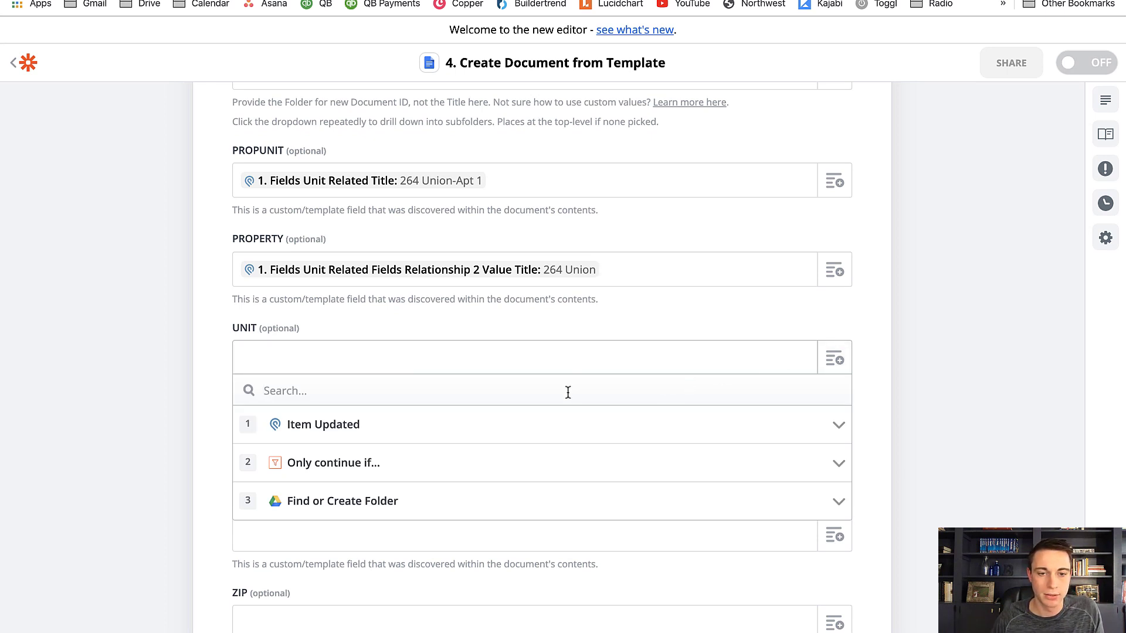
pyautogui.write('APT')
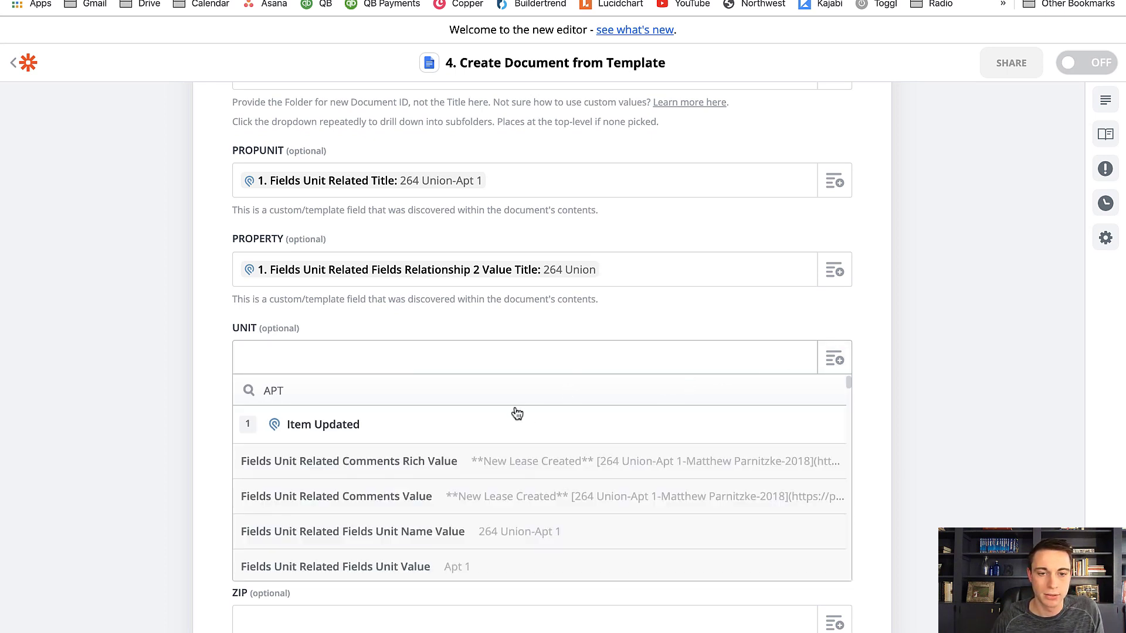
pyautogui.click(499, 566)
# Fill CITY with Fields Unit Related Fields Location City and ST with Fields Unit Related Fields Location State
pyautogui.scroll(-5, 553, 506)
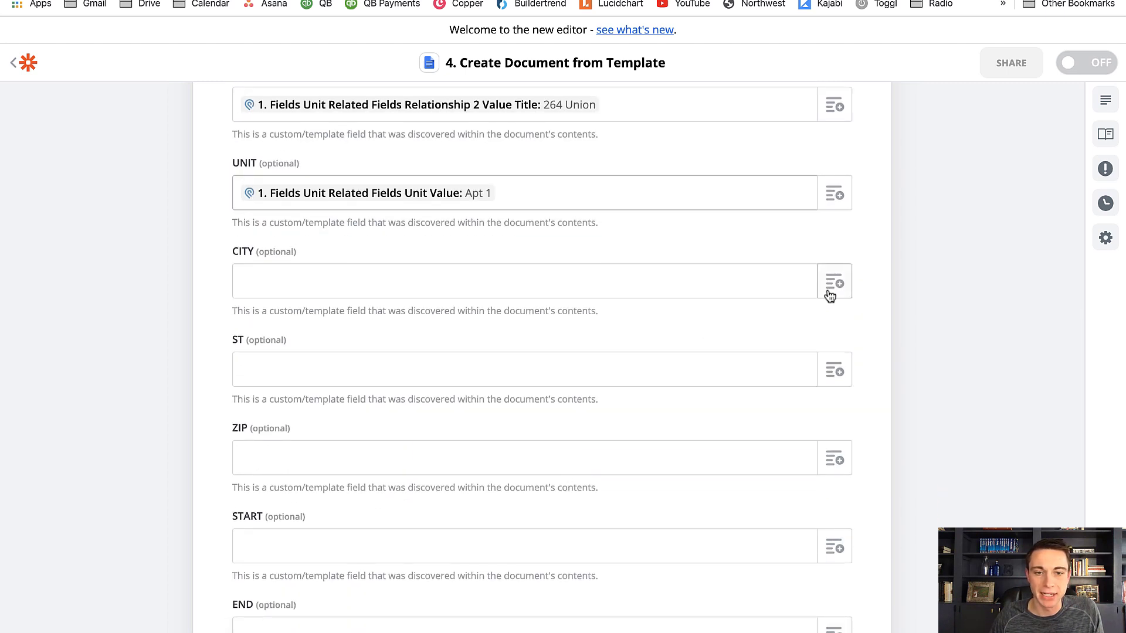
pyautogui.click(833, 283)
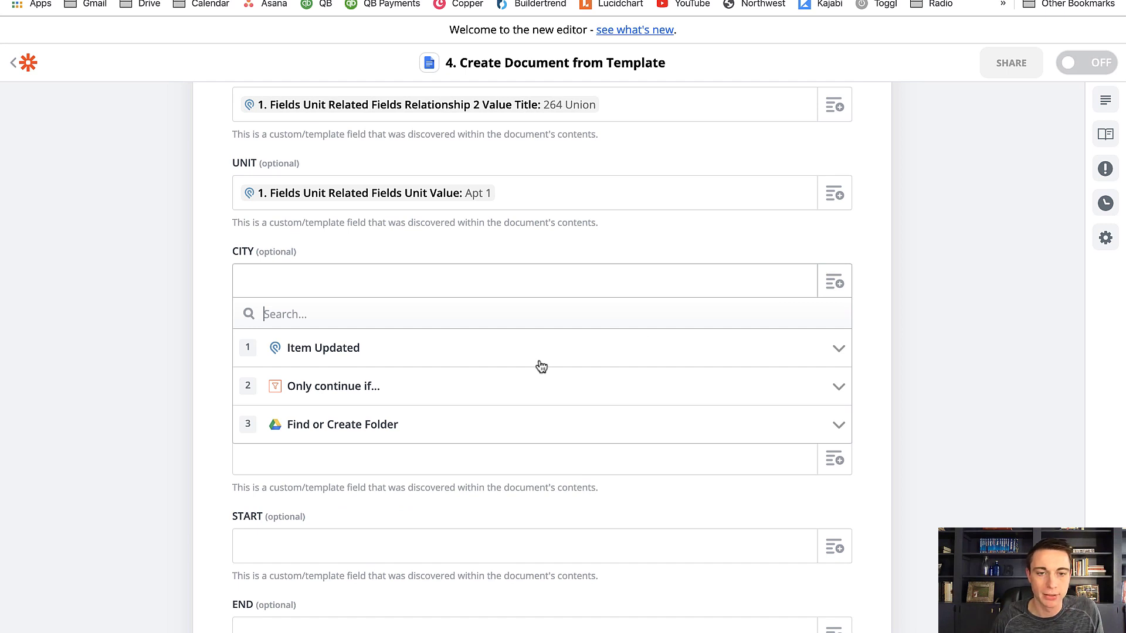
pyautogui.write('HAMBURG')
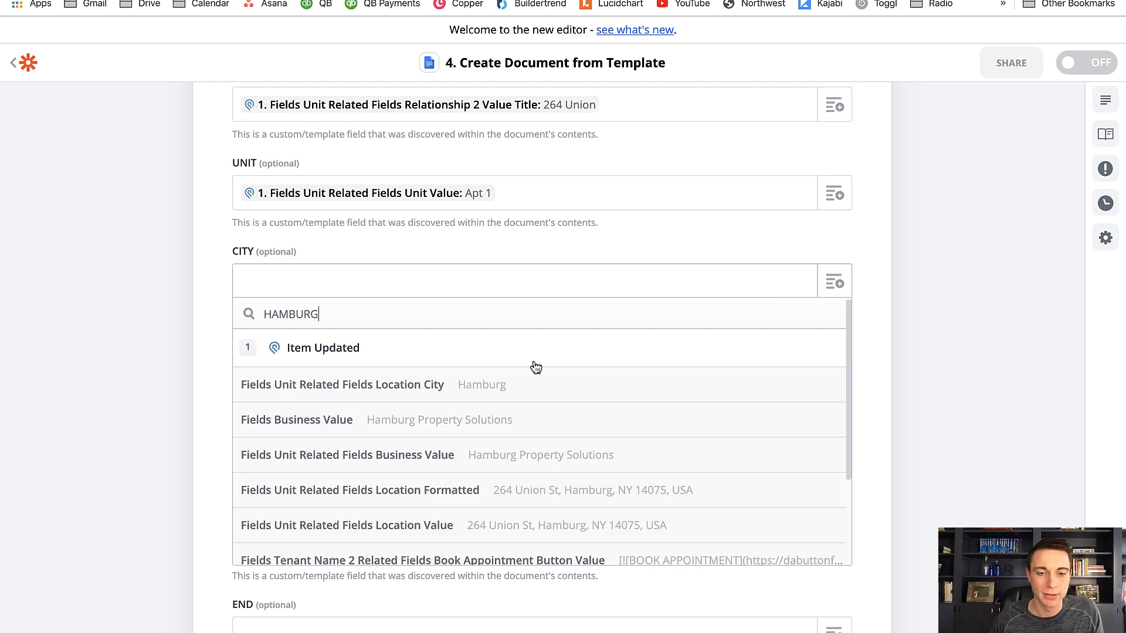
pyautogui.click(435, 385)
pyautogui.click(825, 378)
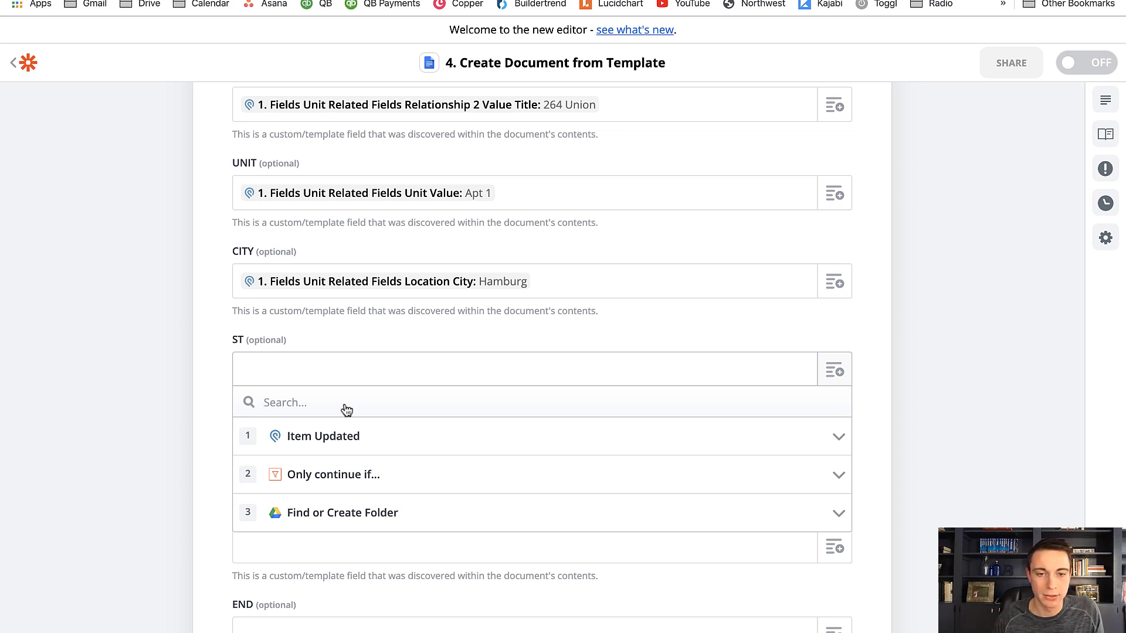
pyautogui.write('NEW YORK')
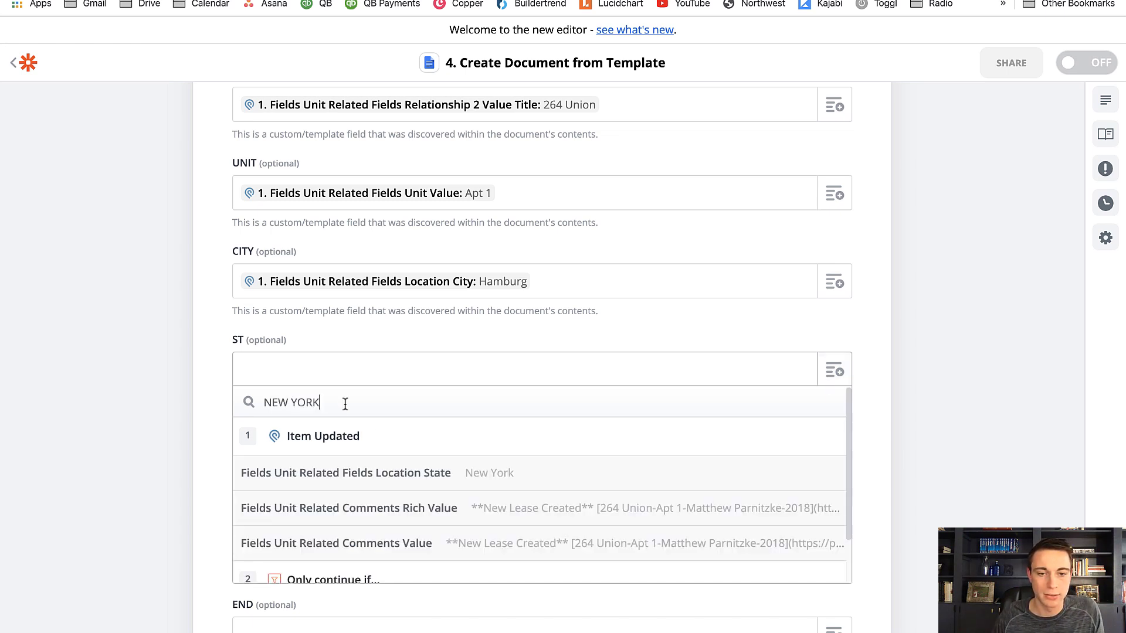
pyautogui.click(434, 478)
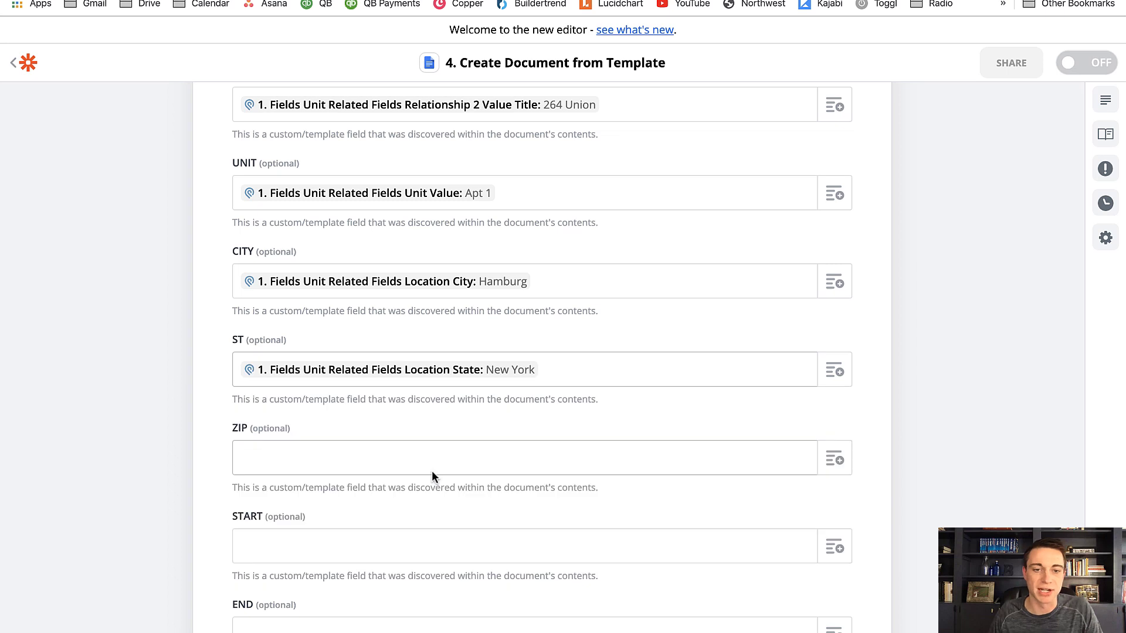
# Fill ZIP with Fields Unit Related Fields Location Postal Code, searching the updated item's data by the property's postal code
pyautogui.click(845, 469)
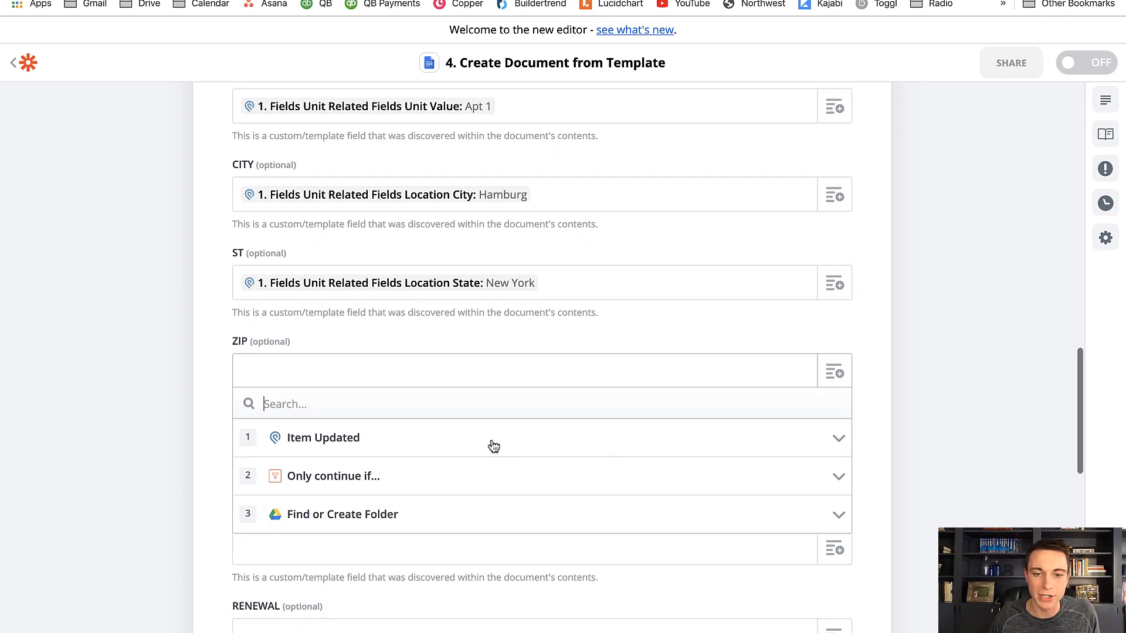
pyautogui.click(493, 446)
pyautogui.scroll(-5, 513, 445)
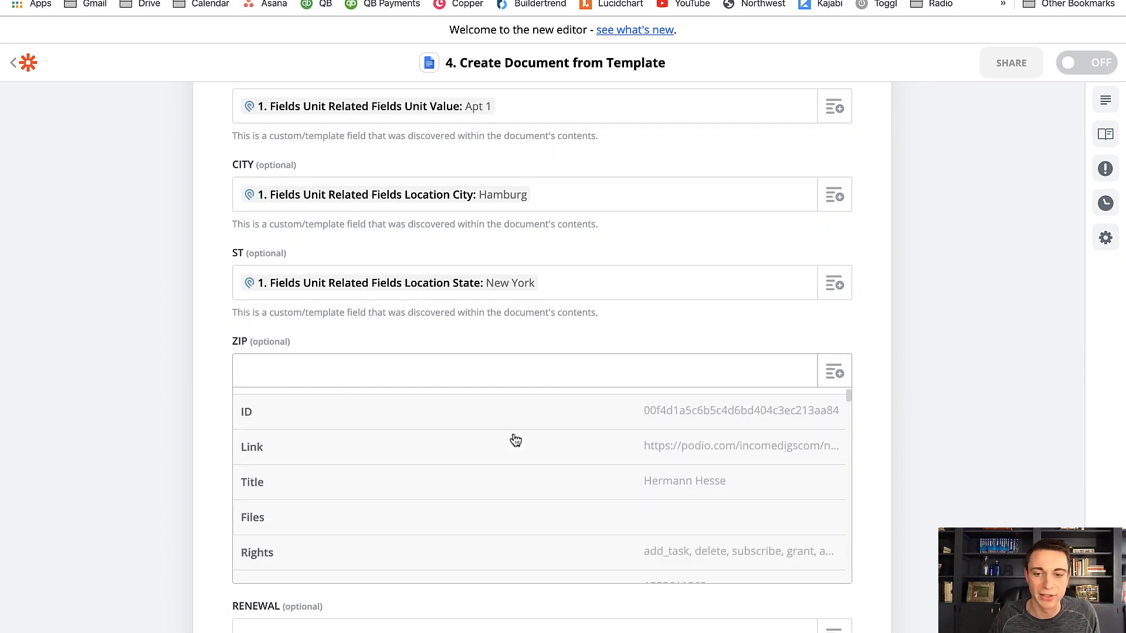
pyautogui.scroll(-10, 517, 450)
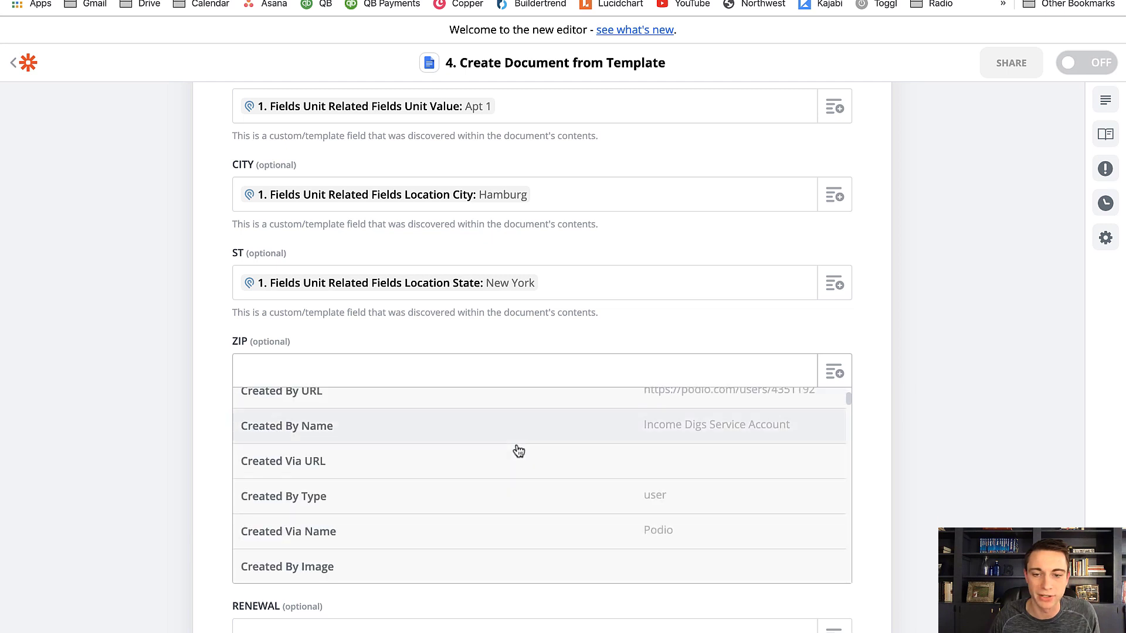
pyautogui.scroll(-10, 518, 452)
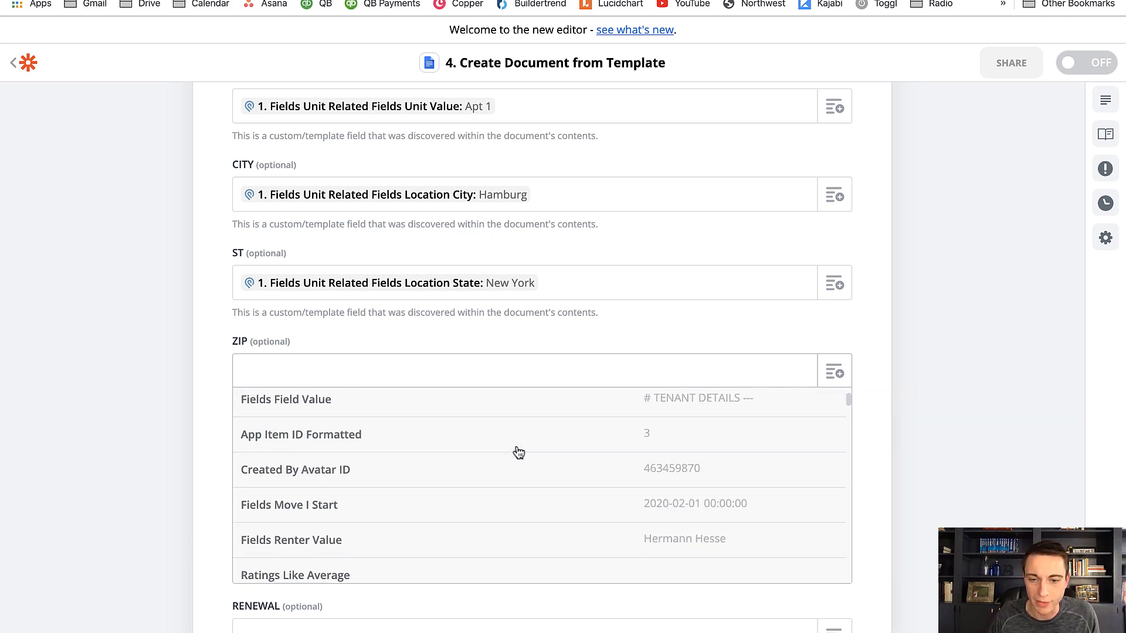
pyautogui.scroll(2, 520, 452)
pyautogui.scroll(10, 520, 451)
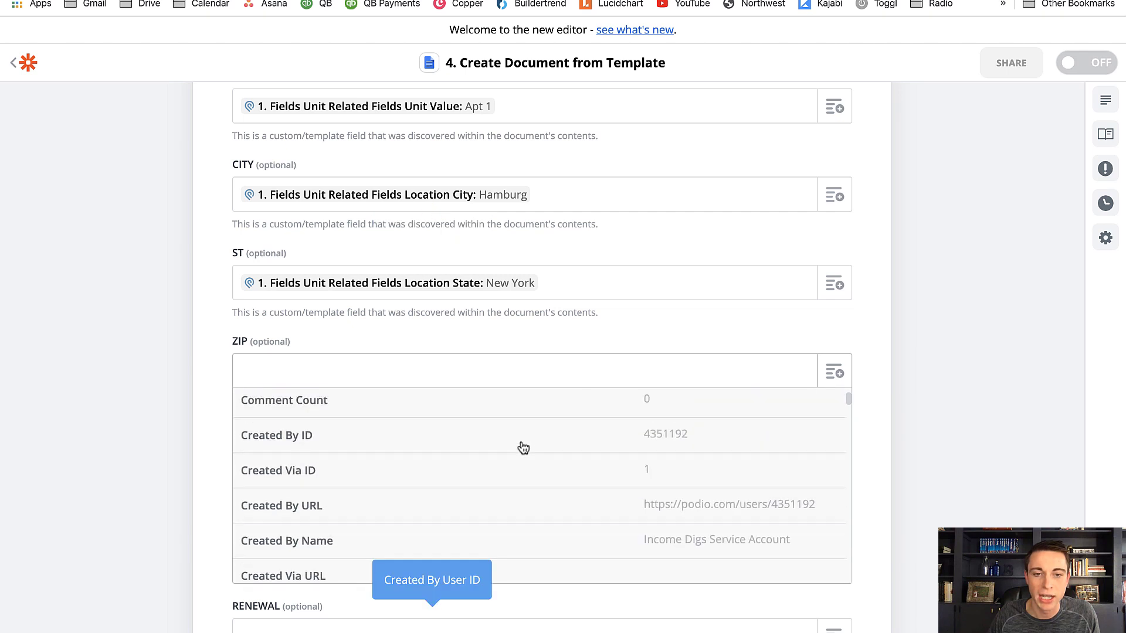
pyautogui.scroll(6, 523, 446)
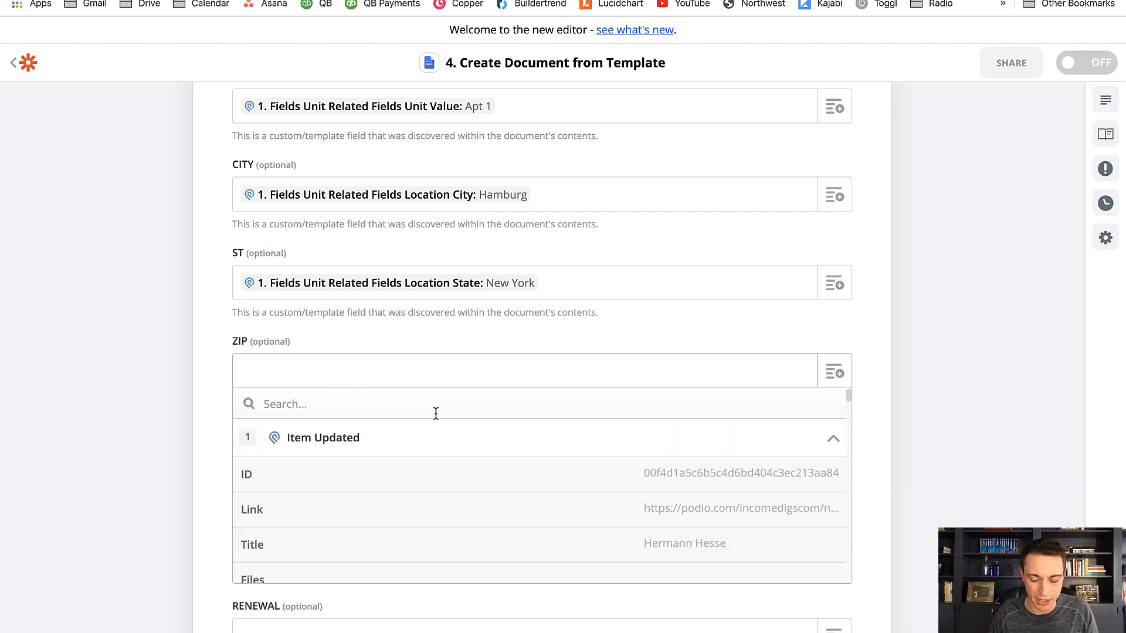
pyautogui.write('14075')
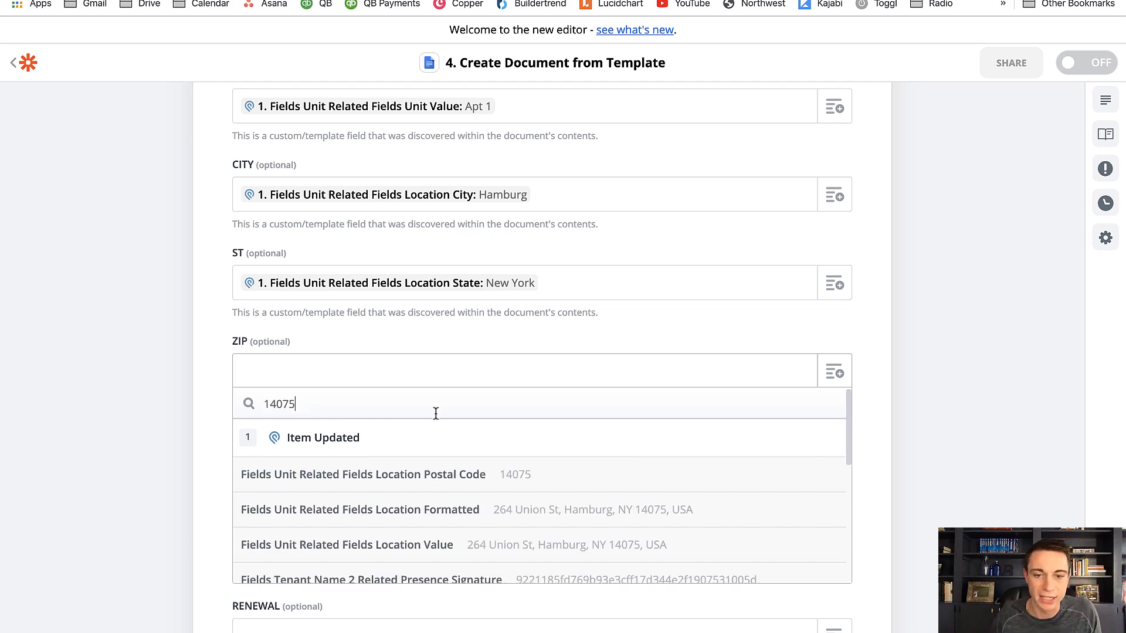
pyautogui.click(488, 476)
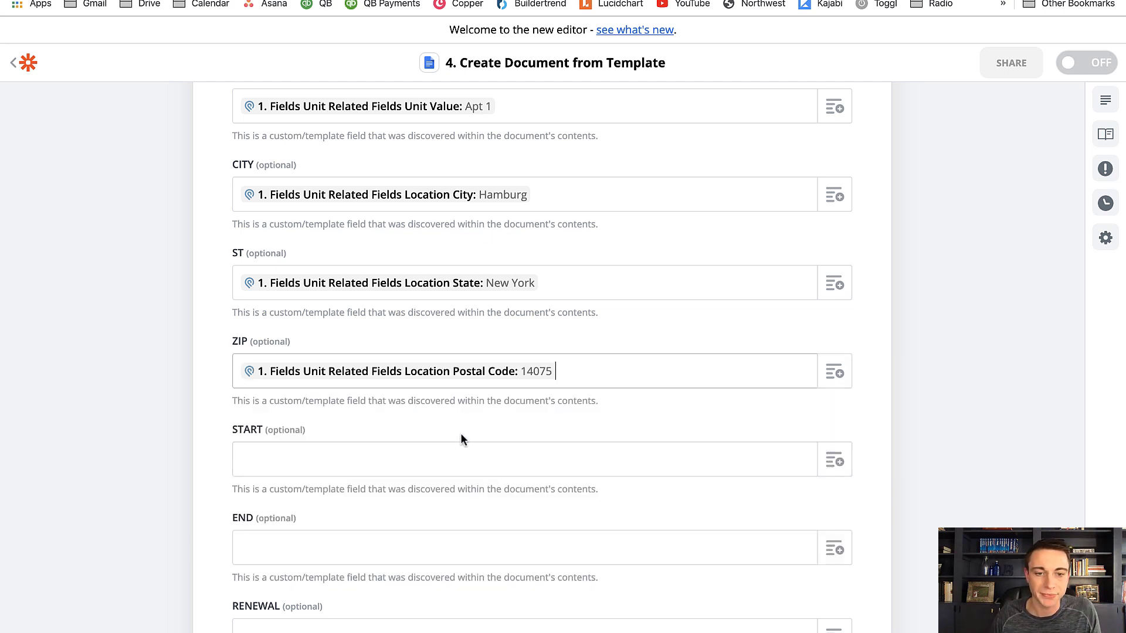
pyautogui.scroll(-3, 460, 437)
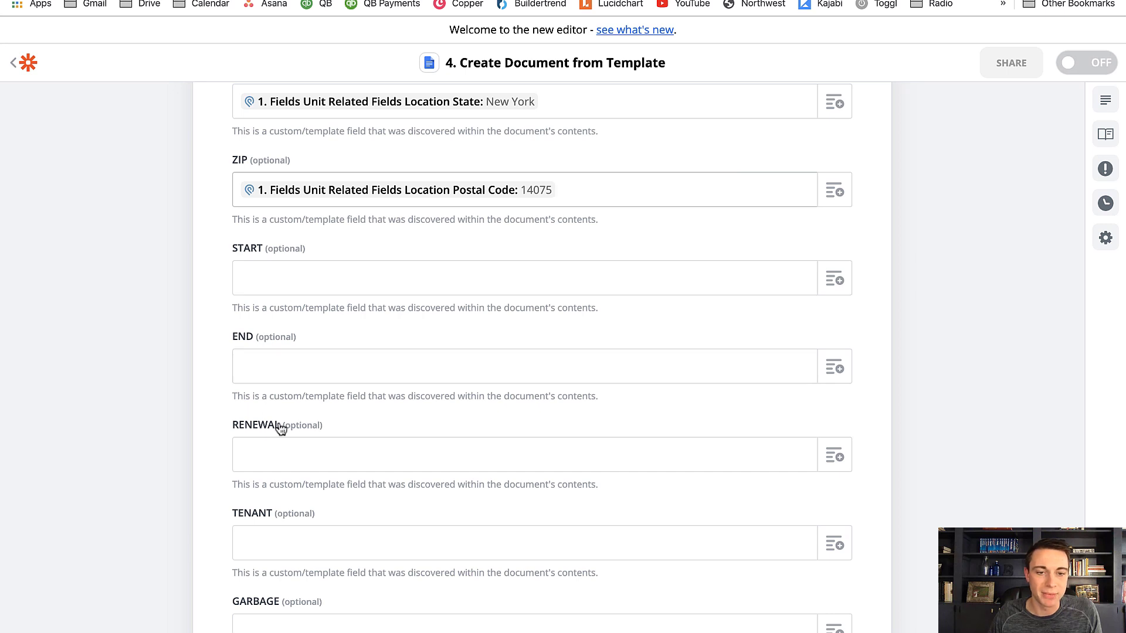
pyautogui.click(842, 282)
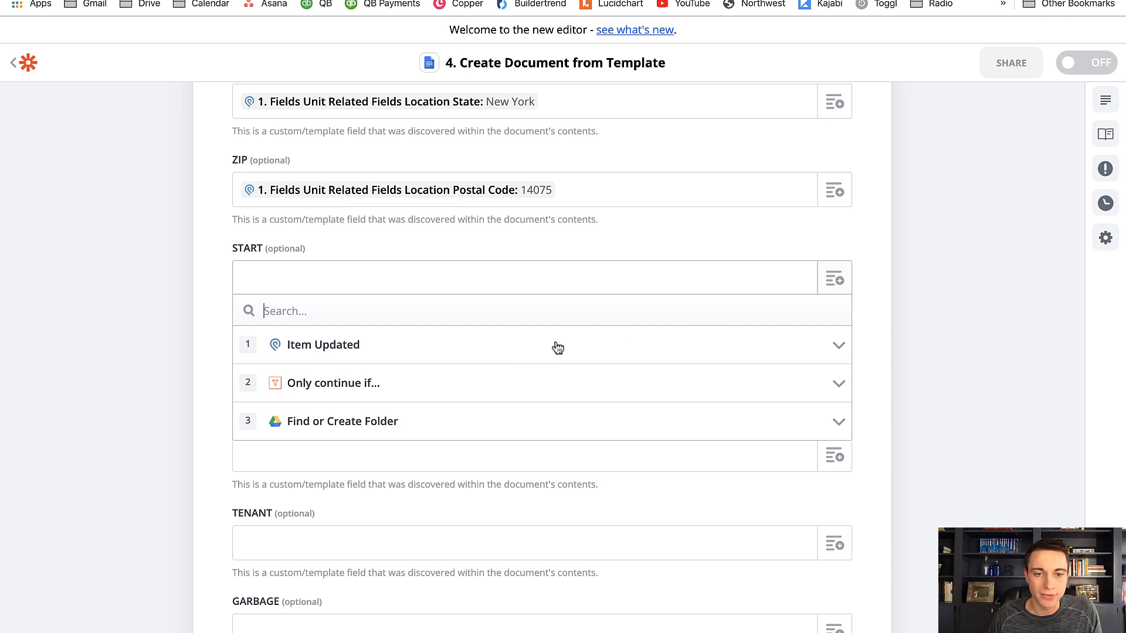
pyautogui.click(517, 350)
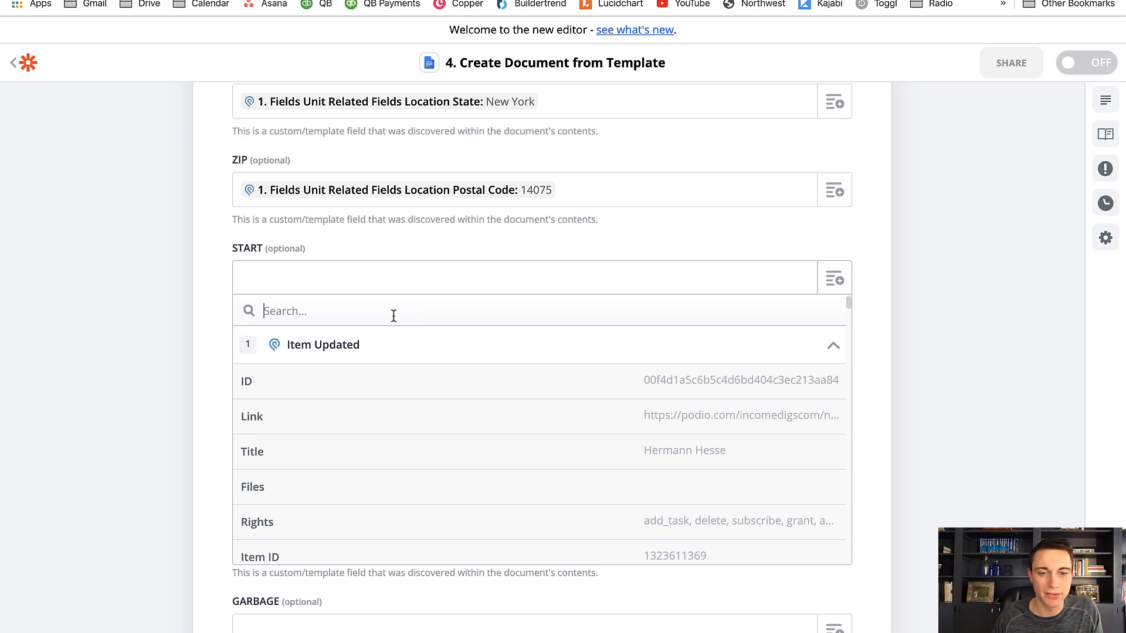
pyautogui.write('MOVE')
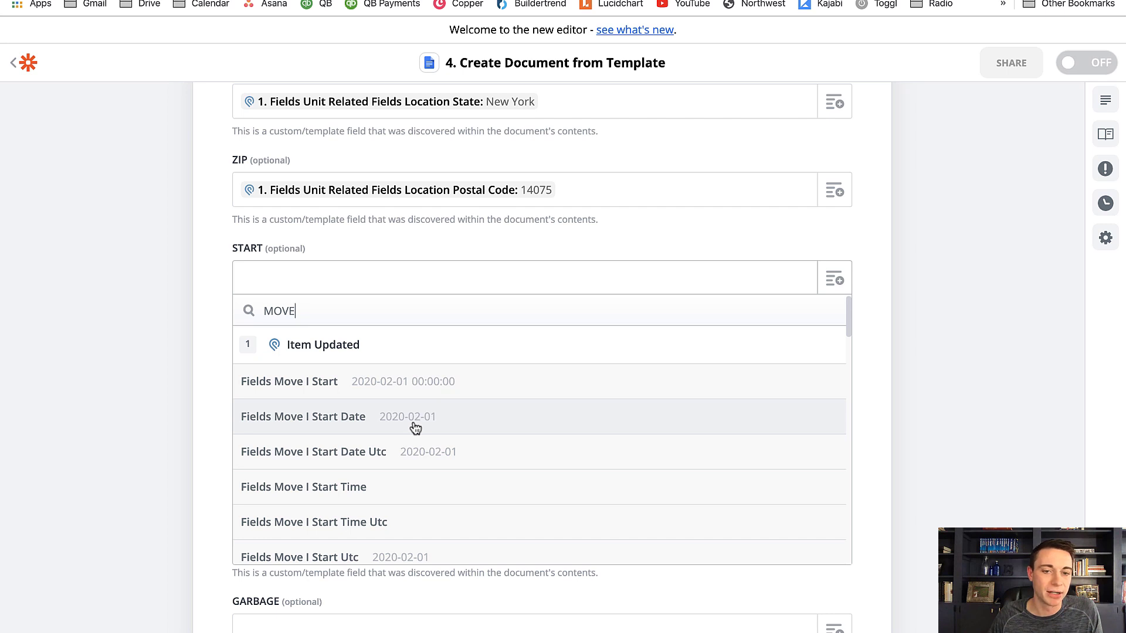
pyautogui.moveTo(295, 311); pyautogui.dragTo(287, 309)
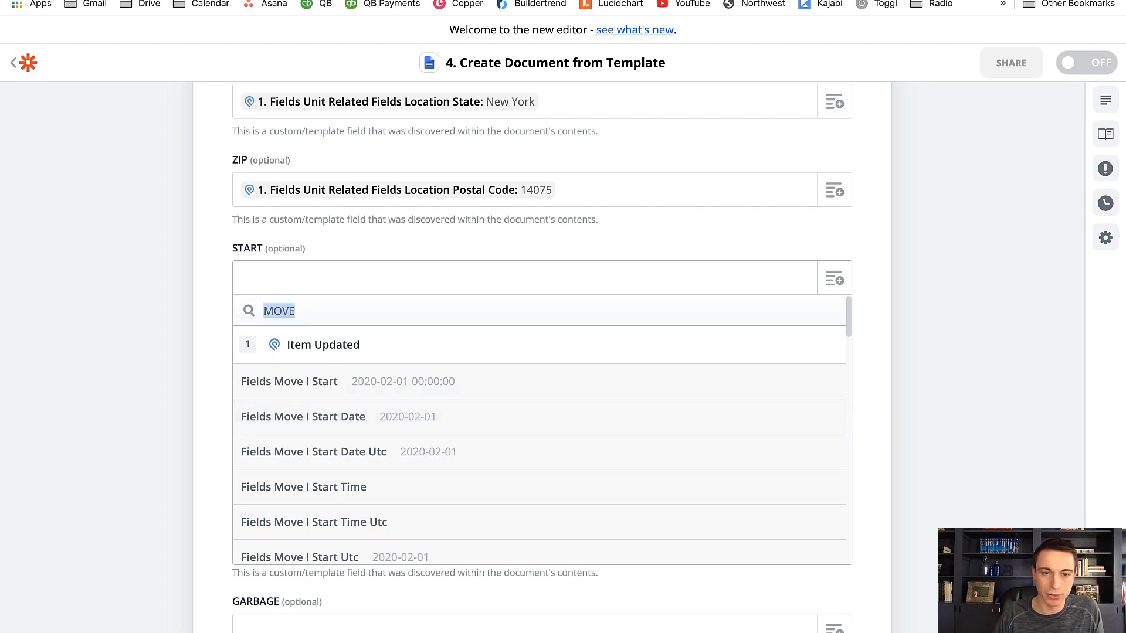
pyautogui.press('BackSpace')
pyautogui.click(214, 269)
# Insert a Formatter by Zapier Date / Time step after Find or Create Folder and set its transform to Format
pyautogui.scroll(7, 226, 237)
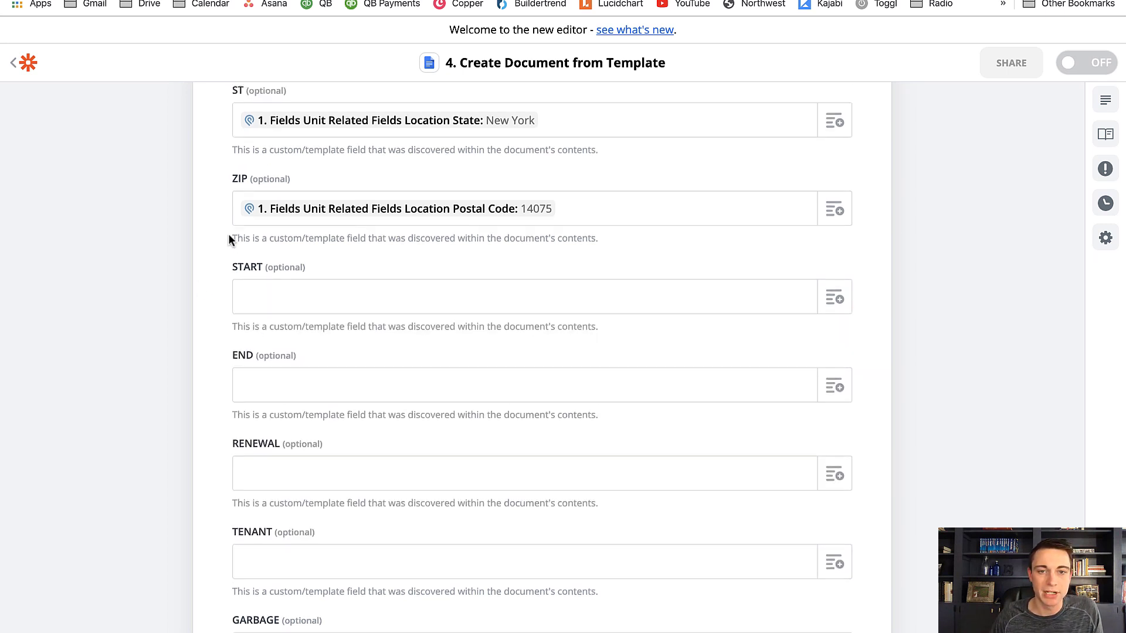
pyautogui.scroll(10, 228, 237)
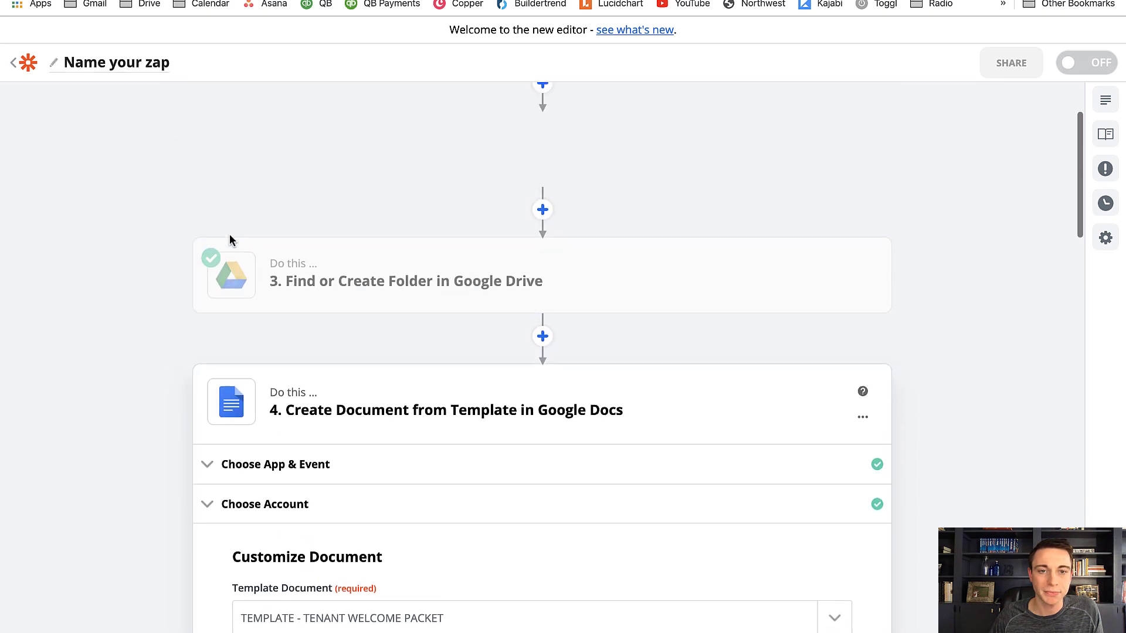
pyautogui.click(542, 349)
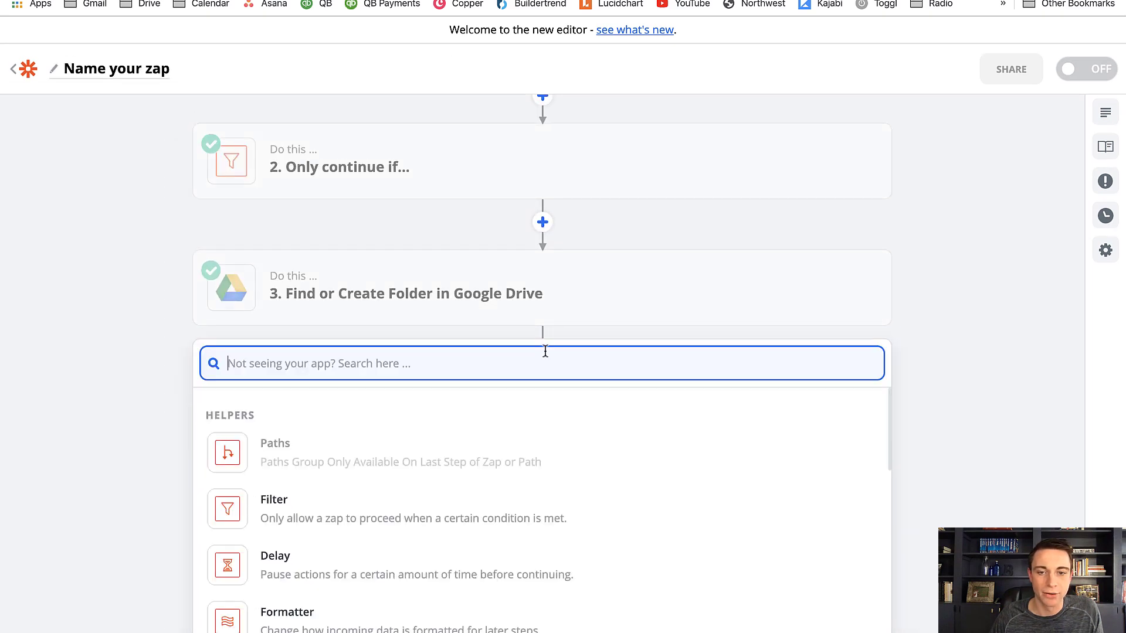
pyautogui.click(394, 614)
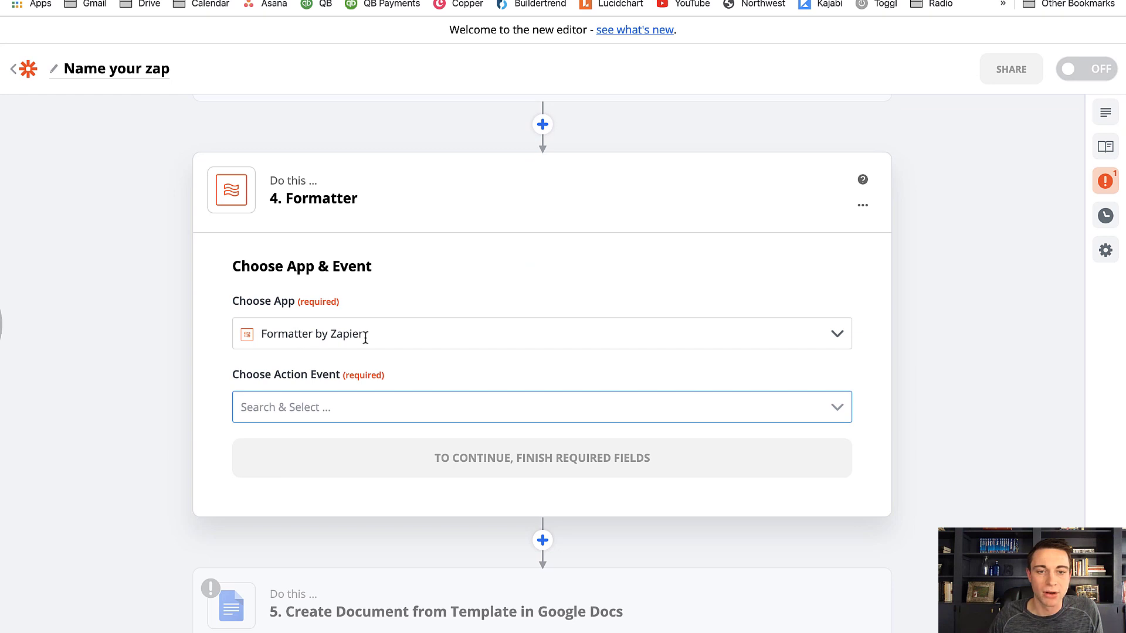
pyautogui.click(340, 407)
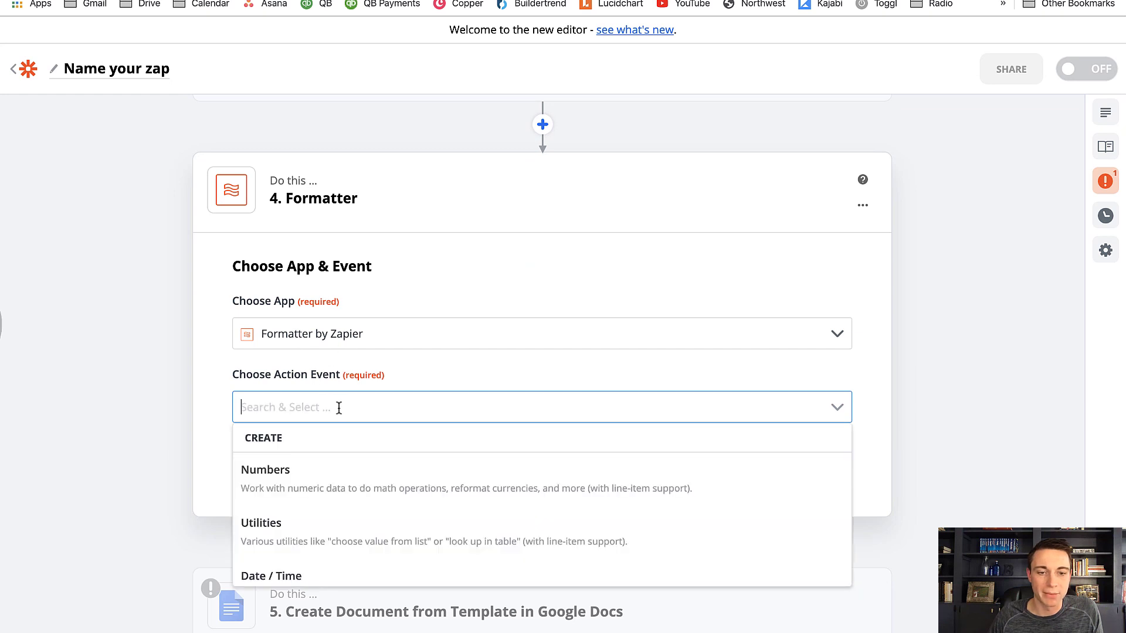
pyautogui.click(315, 578)
pyautogui.click(362, 457)
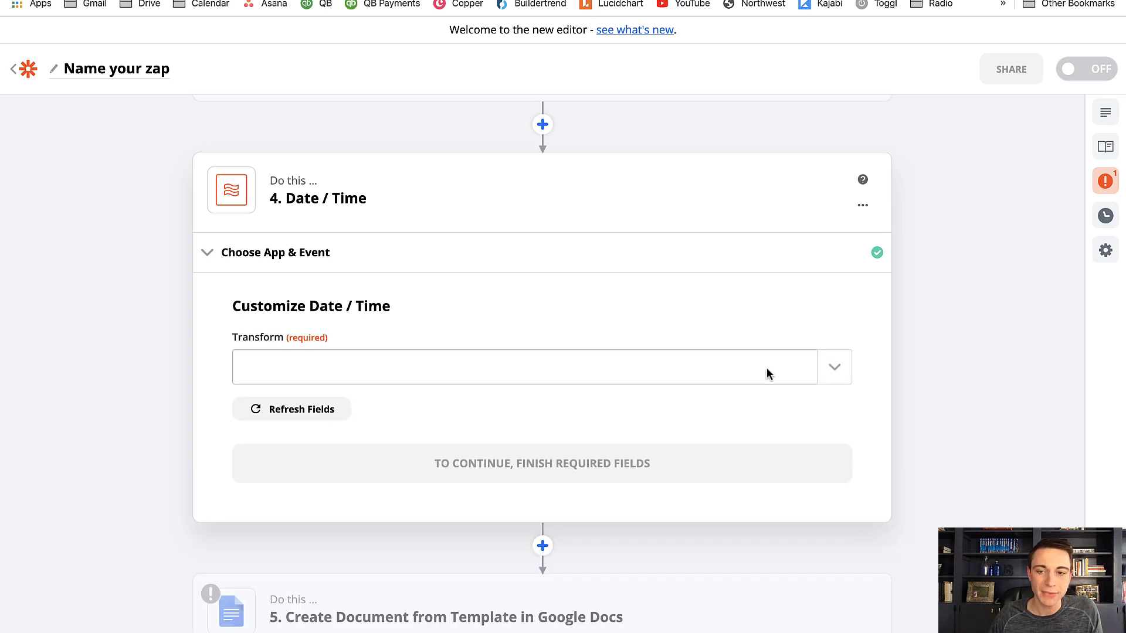
pyautogui.click(829, 368)
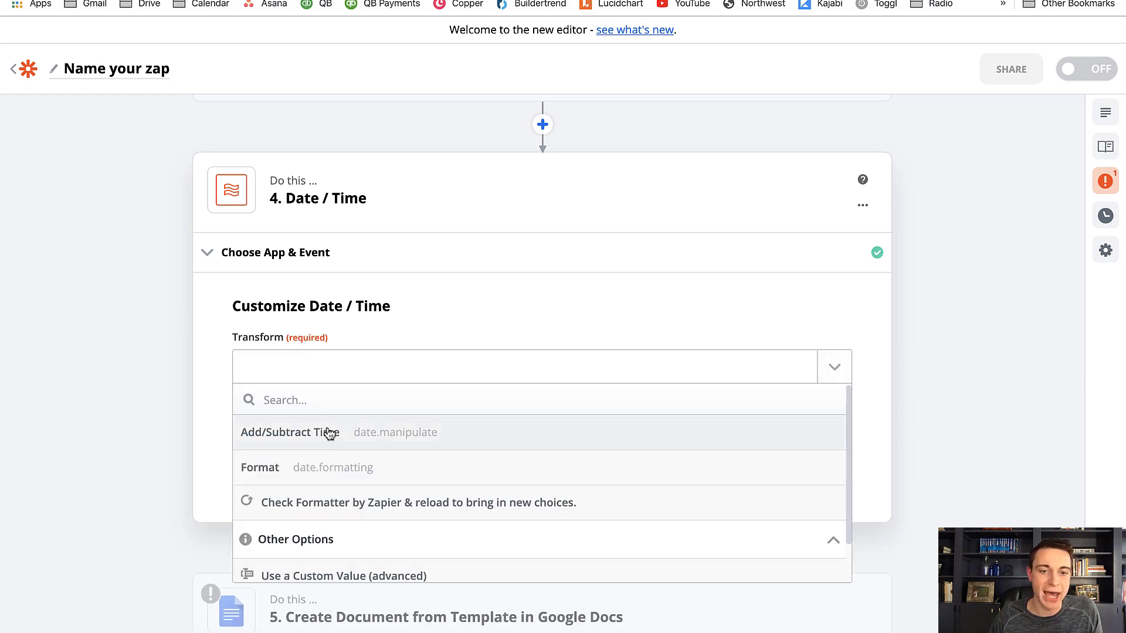
pyautogui.click(310, 473)
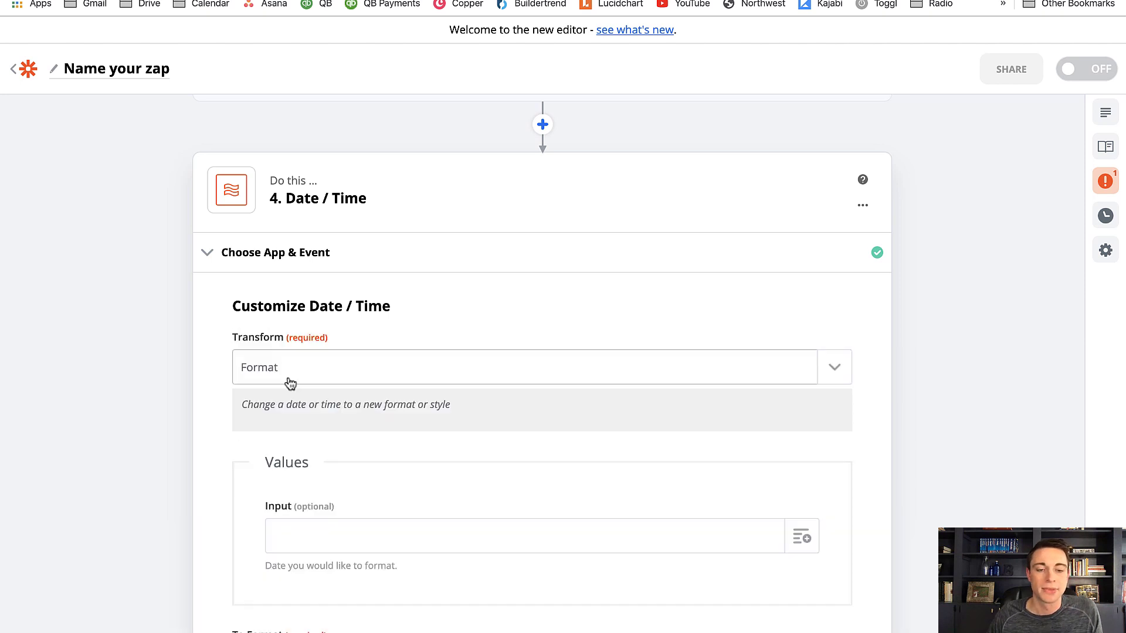
# Fill the Date / Time step's Input with the updated item's Fields Move I Start Date, searching its data by 2020-02-01
pyautogui.scroll(-5, 276, 332)
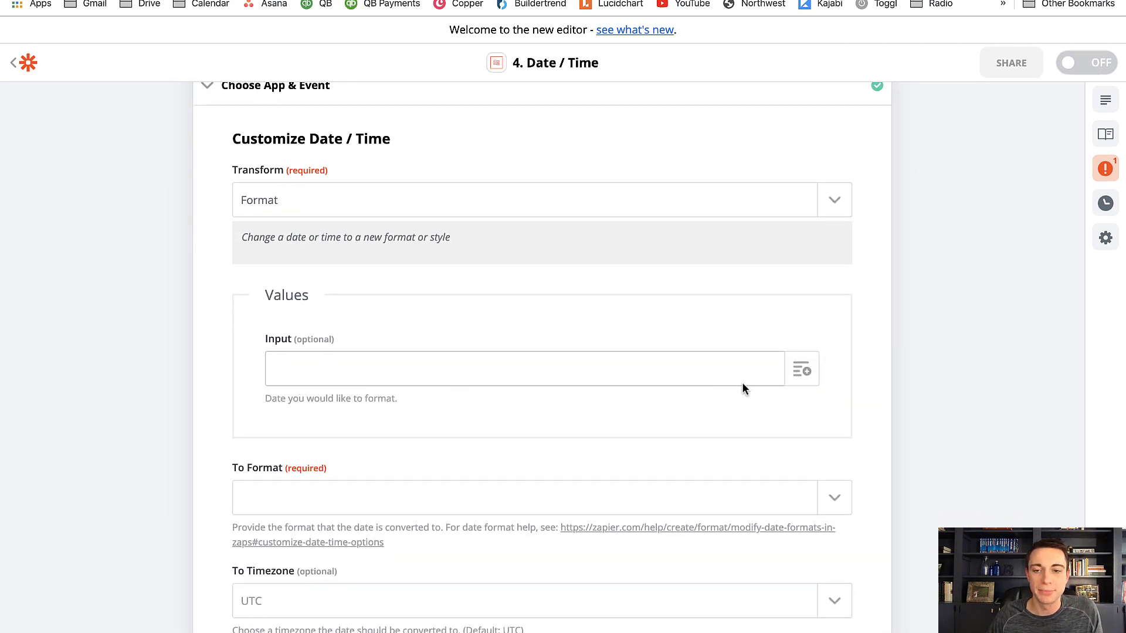
pyautogui.click(801, 371)
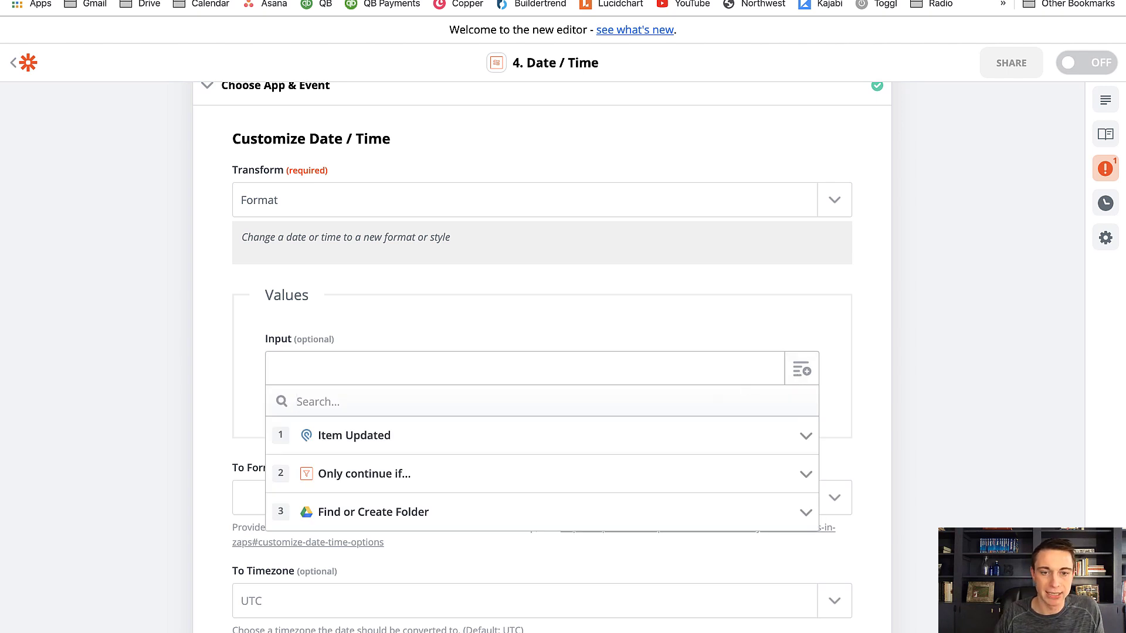
pyautogui.write('MOVE-I')
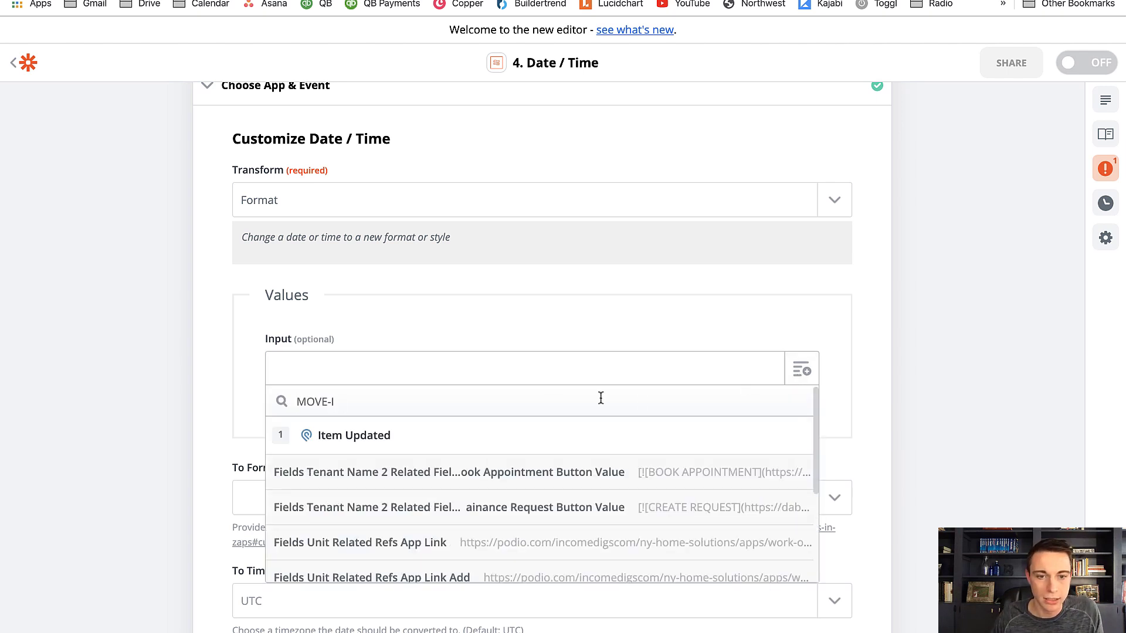
pyautogui.scroll(-3, 549, 404)
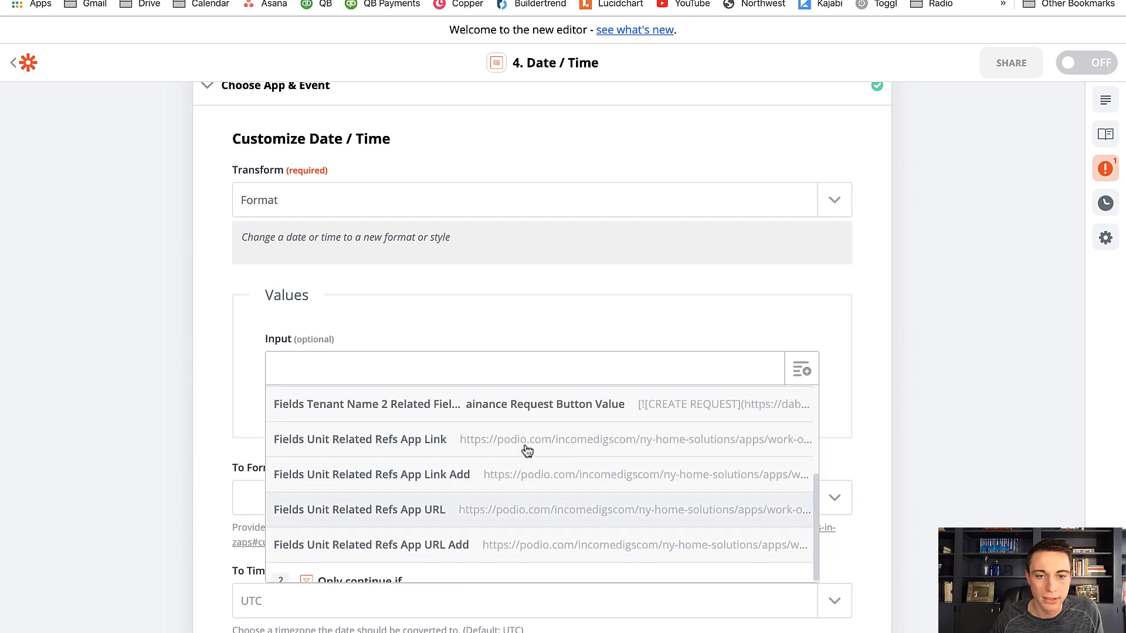
pyautogui.scroll(3, 527, 450)
pyautogui.moveTo(327, 401); pyautogui.dragTo(276, 392)
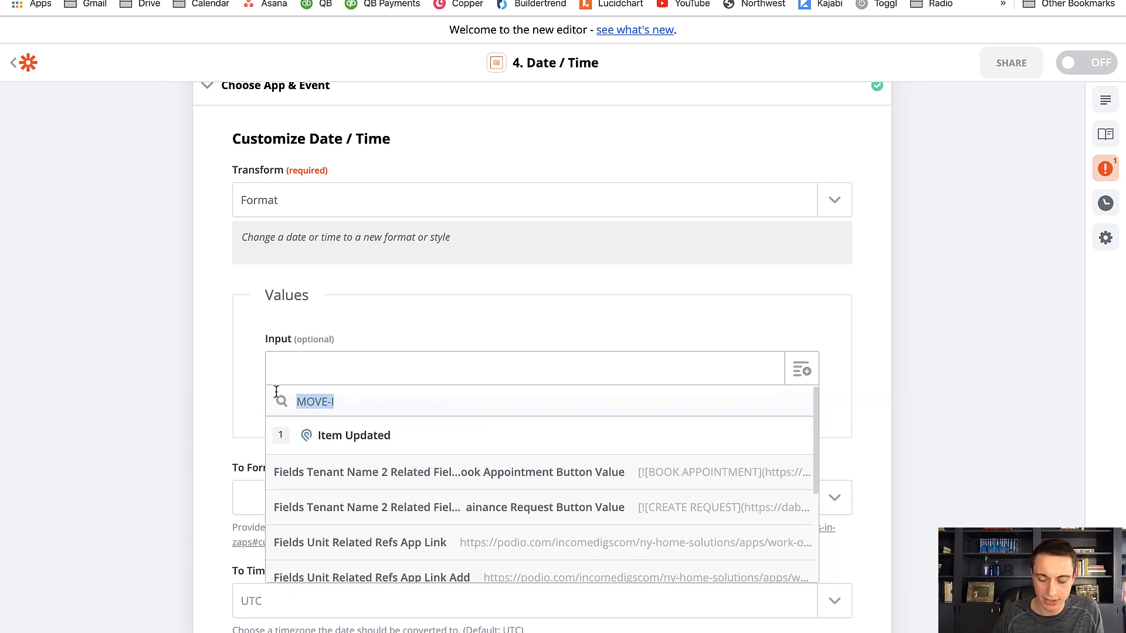
pyautogui.press('BackSpace')
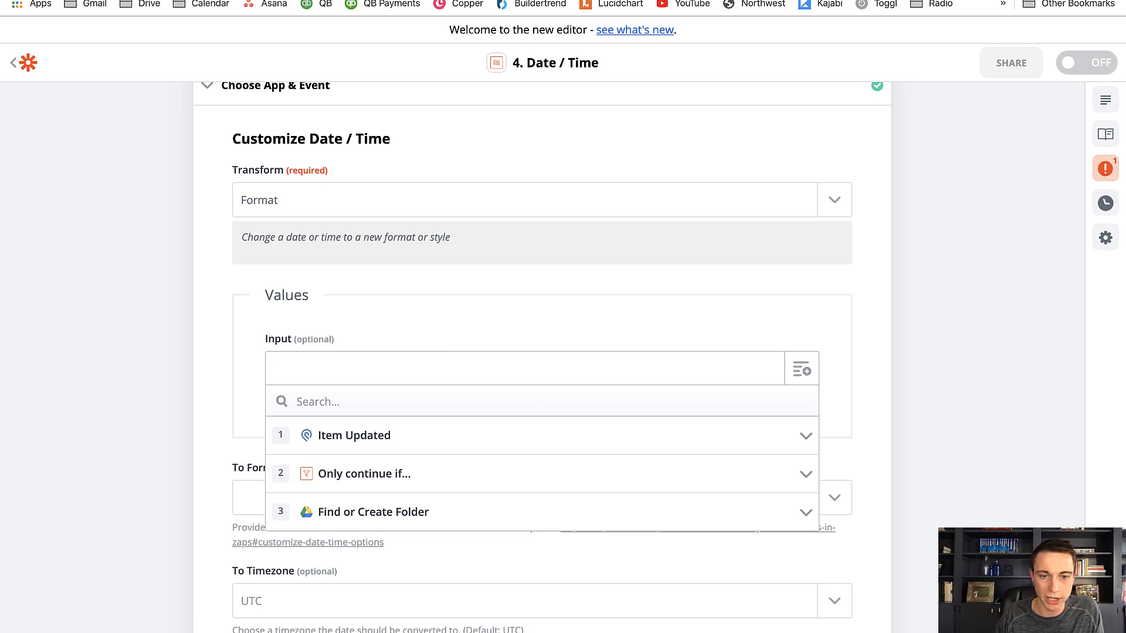
pyautogui.write('2020')
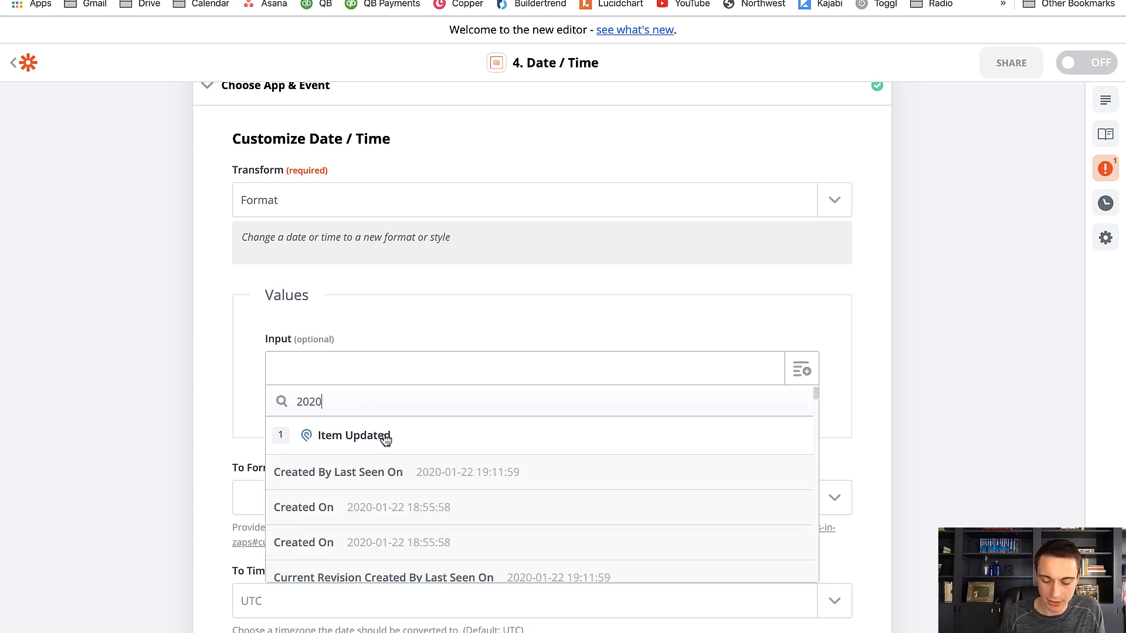
pyautogui.write('-02-01')
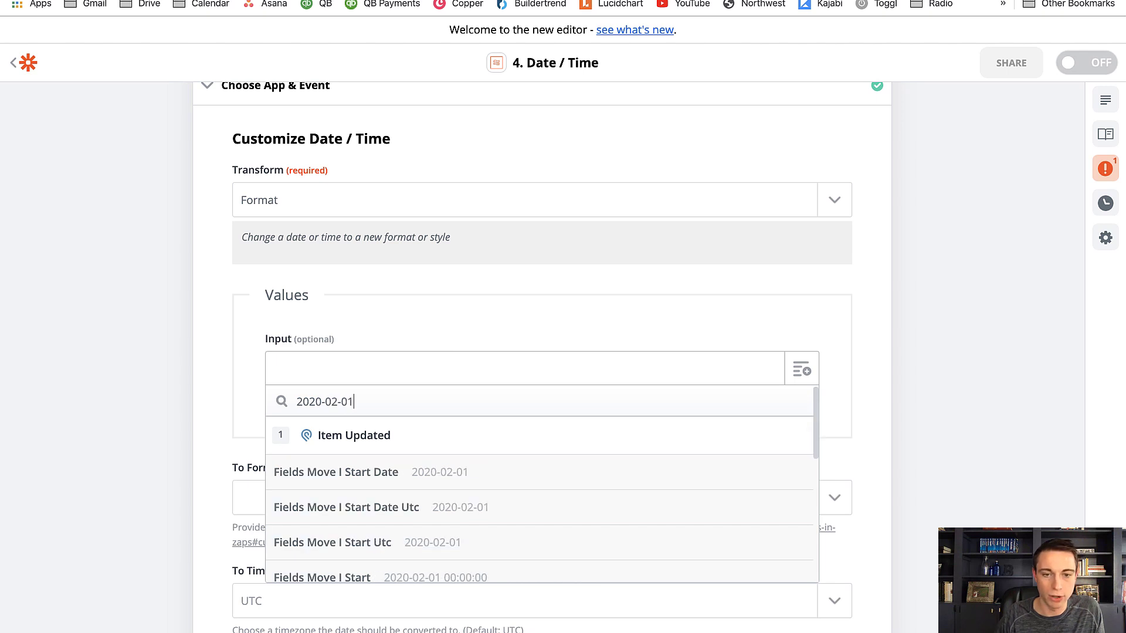
pyautogui.click(411, 476)
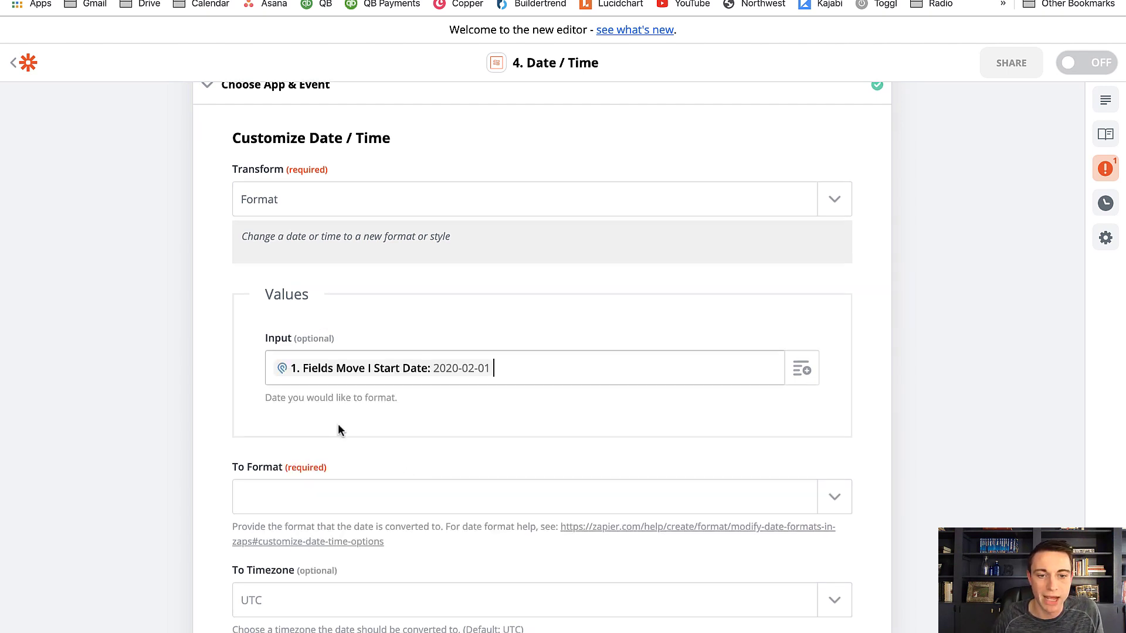
# Set To Format to MMM DD YYYY (Jan 22 2006), then test and review the Date / Time step
pyautogui.scroll(-3, 340, 430)
pyautogui.click(841, 367)
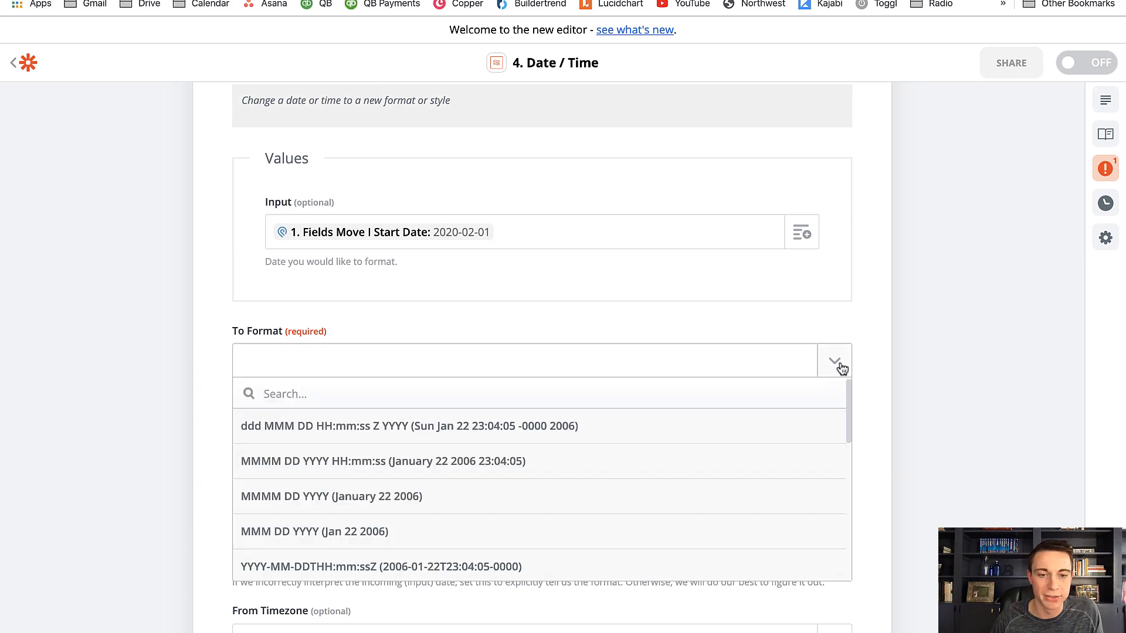
pyautogui.click(375, 533)
pyautogui.scroll(-3, 382, 531)
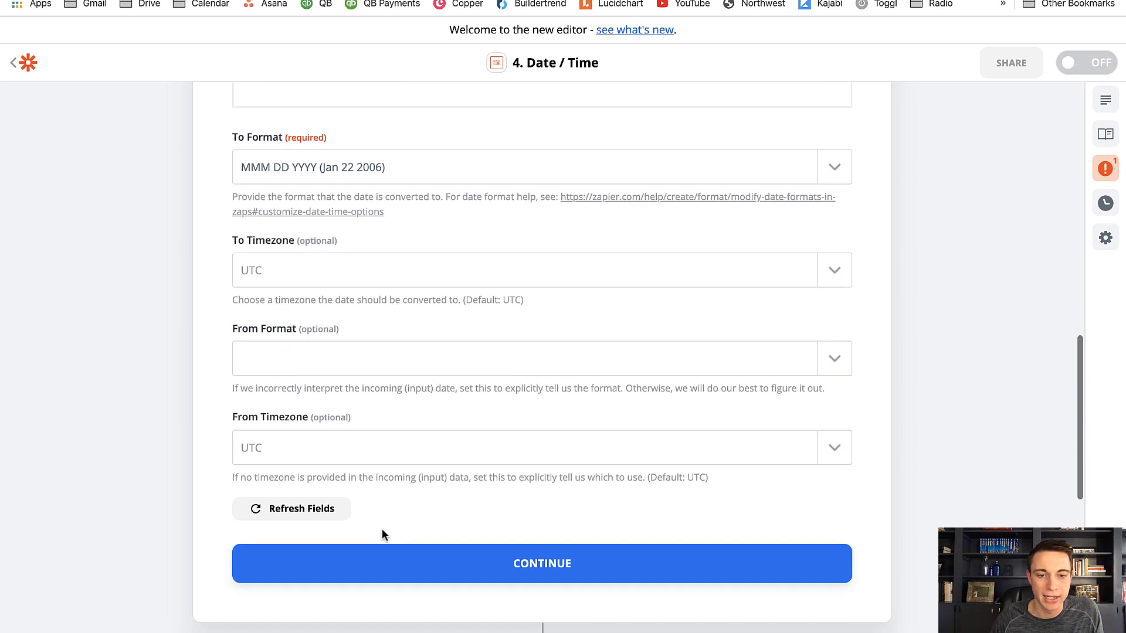
pyautogui.click(427, 572)
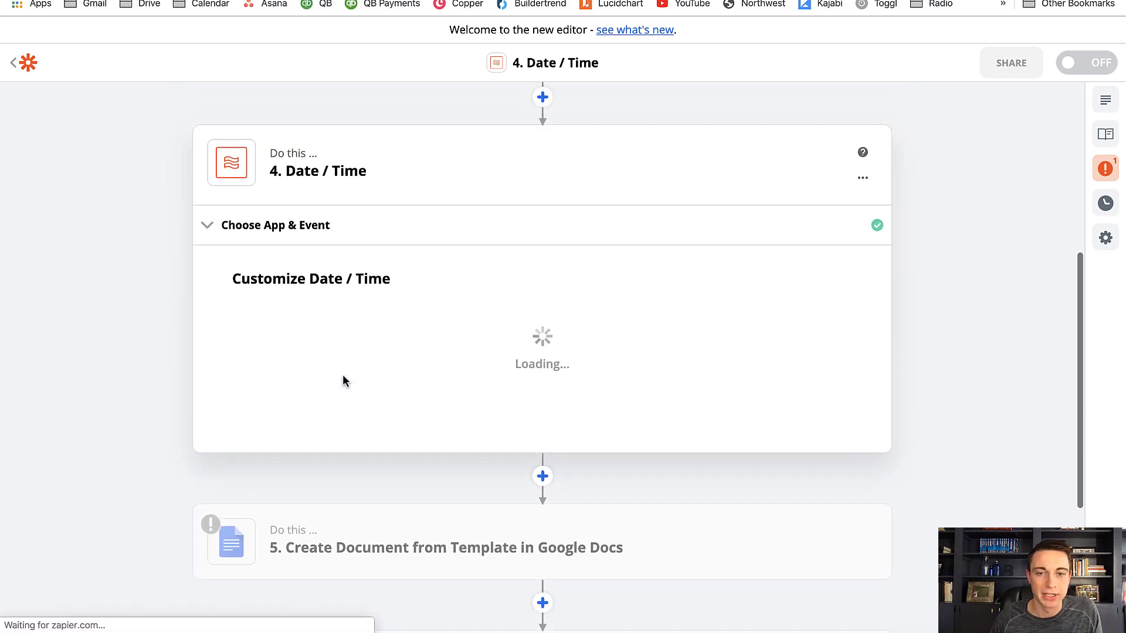
pyautogui.scroll(-5, 178, 369)
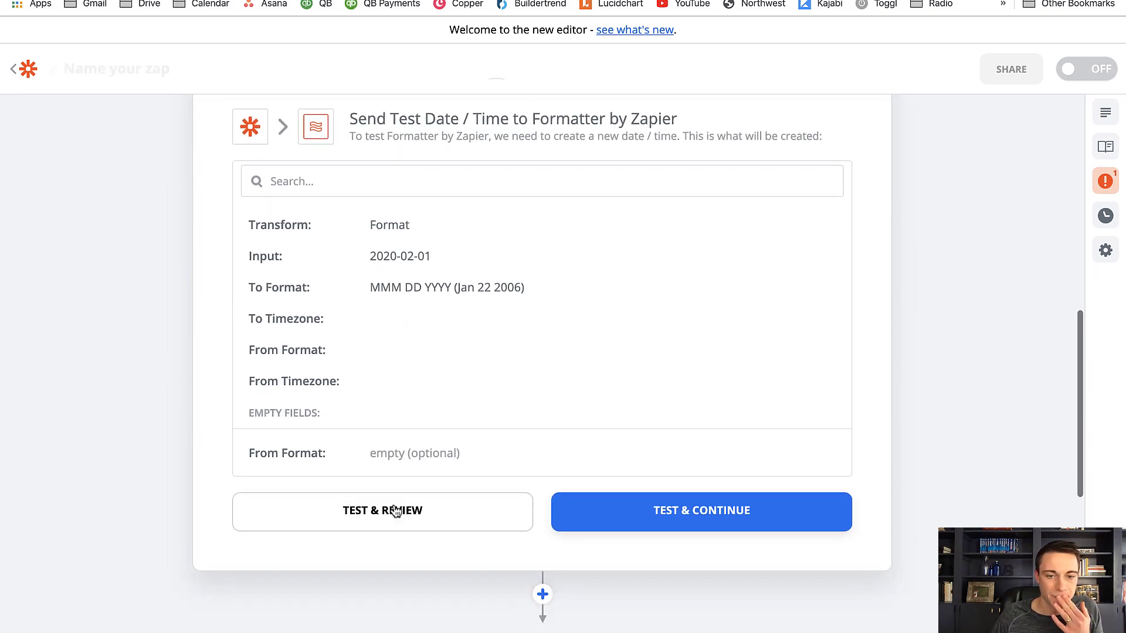
pyautogui.click(414, 520)
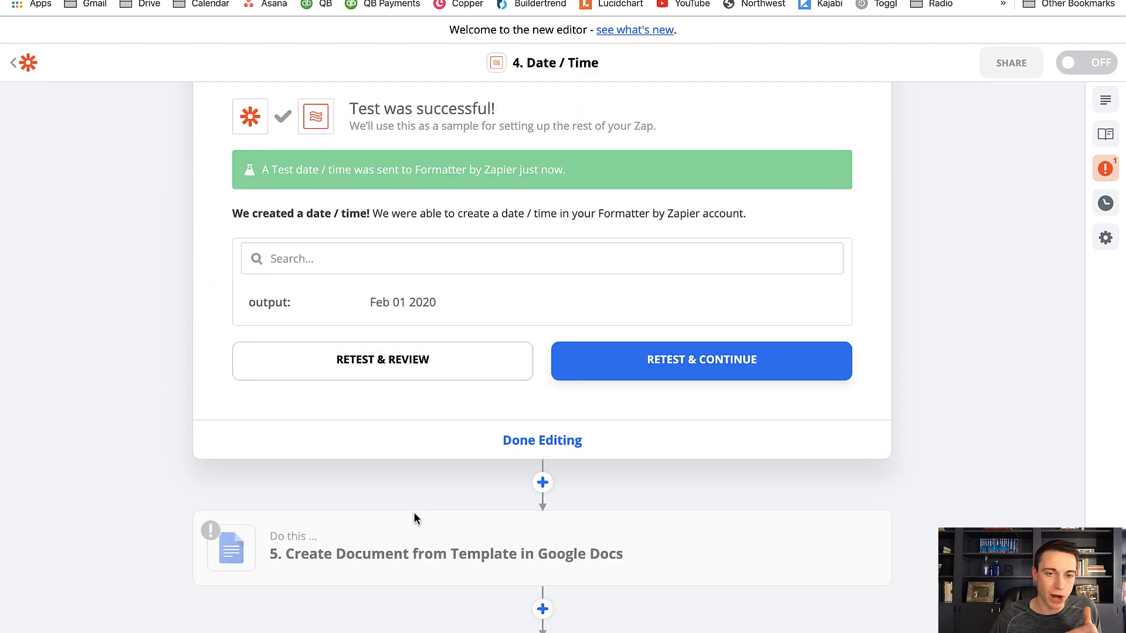
# In Create Document from Template, reopen the document customization and fill START with the Date / Time step's Fields Move-I Start Date
pyautogui.scroll(-3, 414, 516)
pyautogui.click(397, 440)
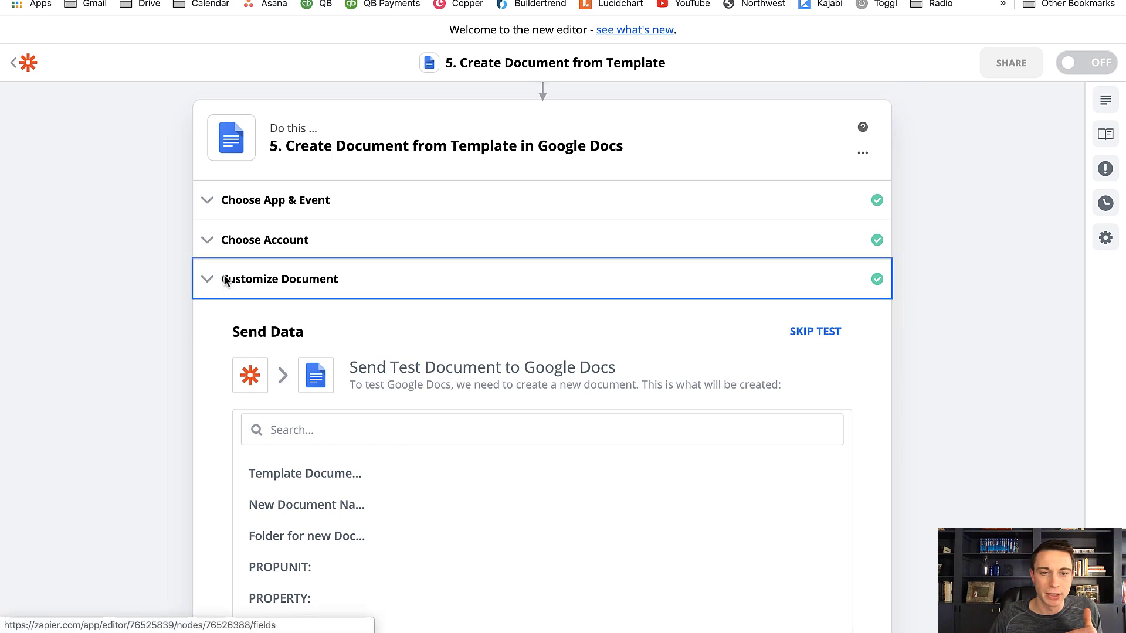
pyautogui.click(227, 280)
pyautogui.scroll(-6, 242, 333)
pyautogui.scroll(-8, 244, 336)
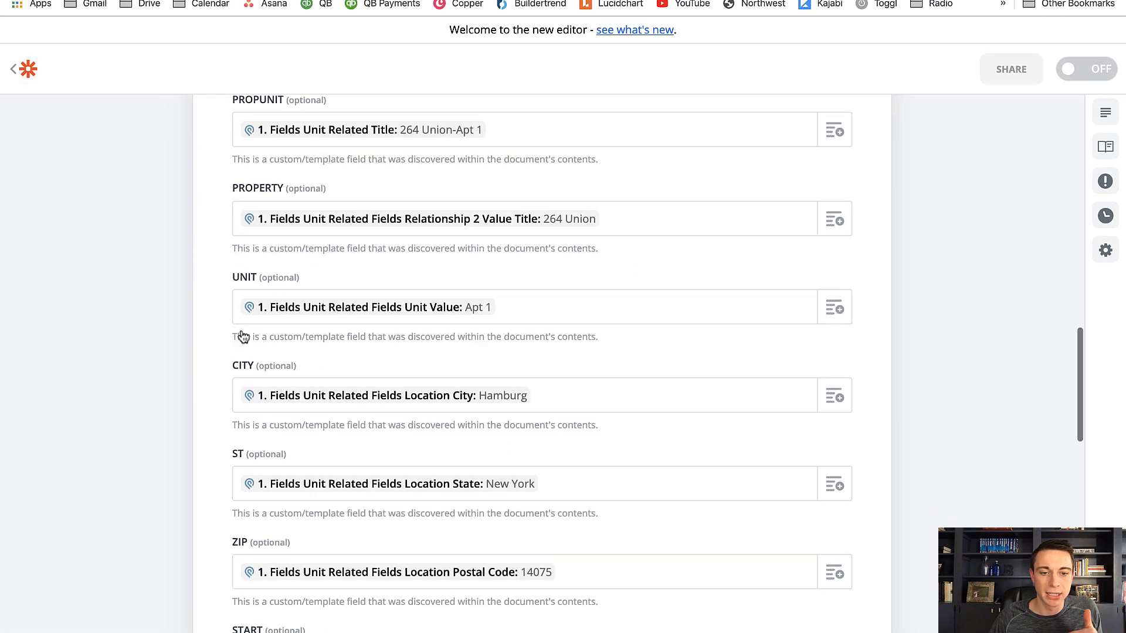
pyautogui.click(305, 415)
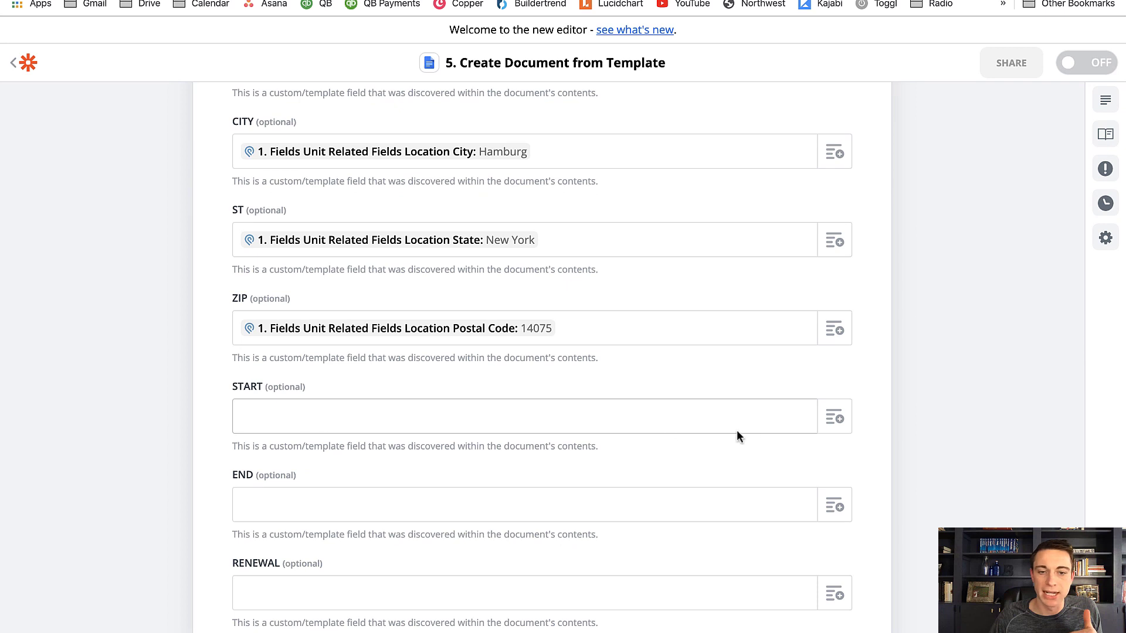
pyautogui.scroll(-2, 736, 432)
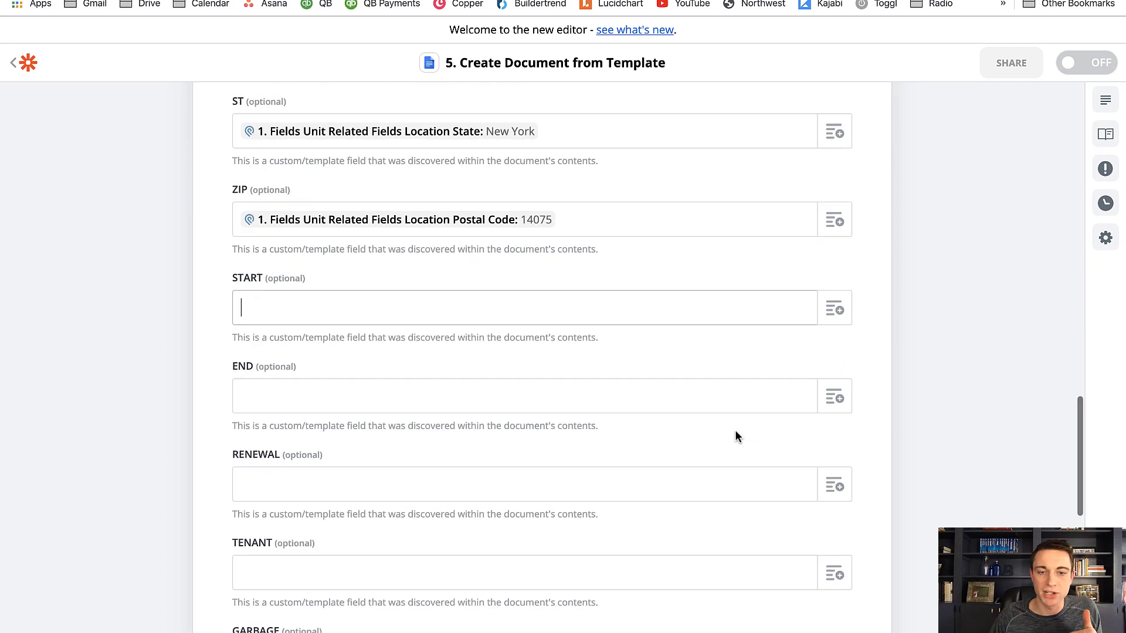
pyautogui.click(834, 309)
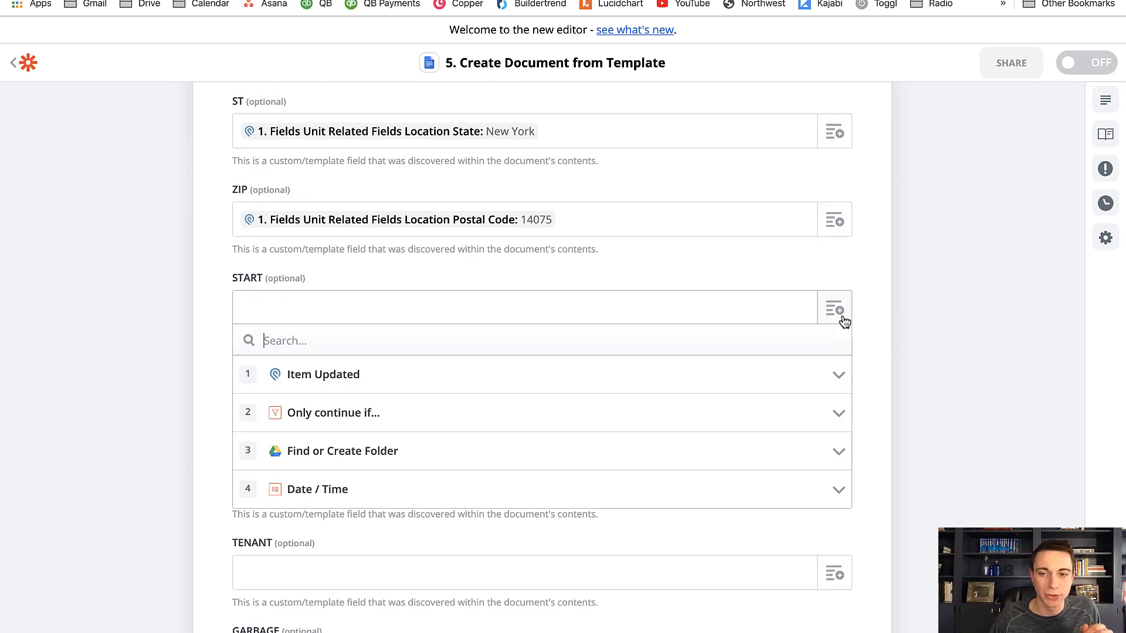
pyautogui.click(312, 496)
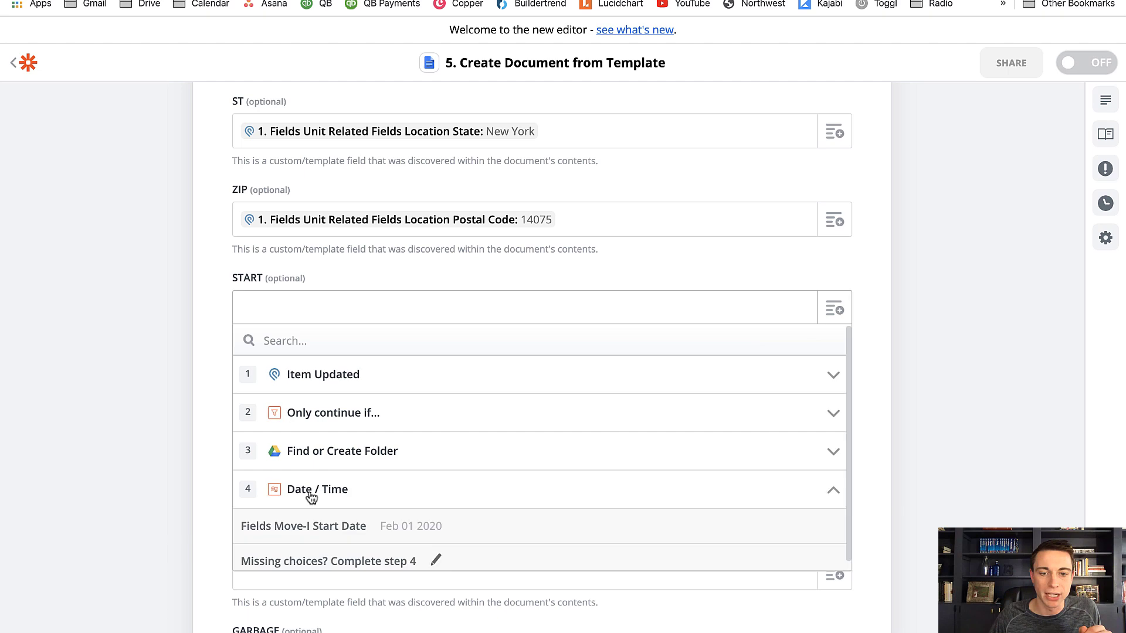
pyautogui.click(324, 532)
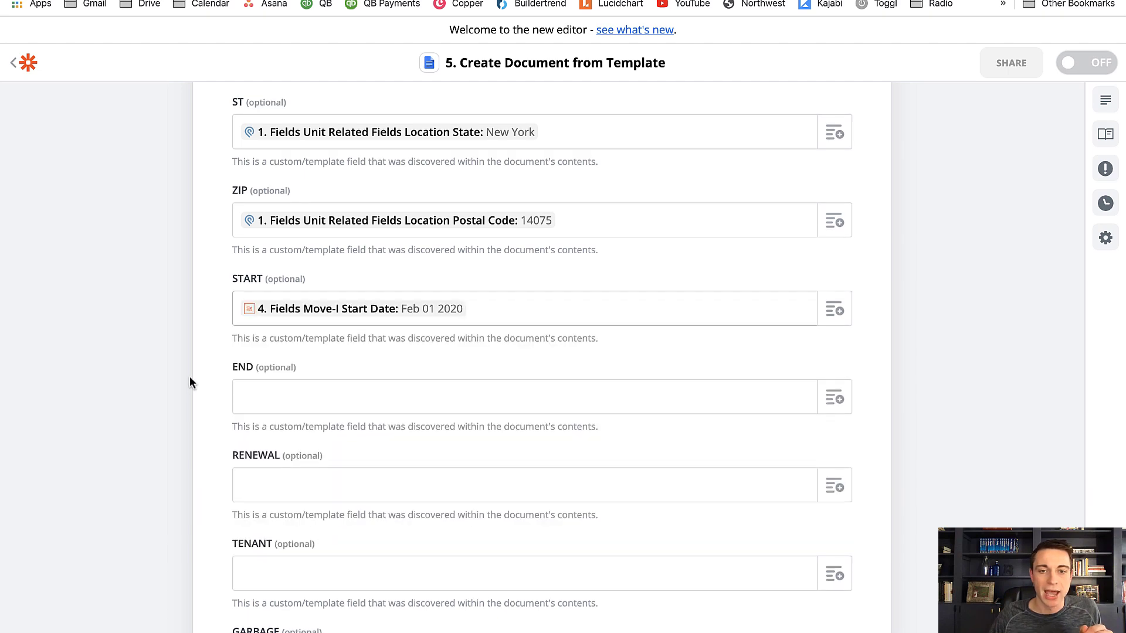
pyautogui.scroll(5, 191, 378)
pyautogui.scroll(15, 192, 377)
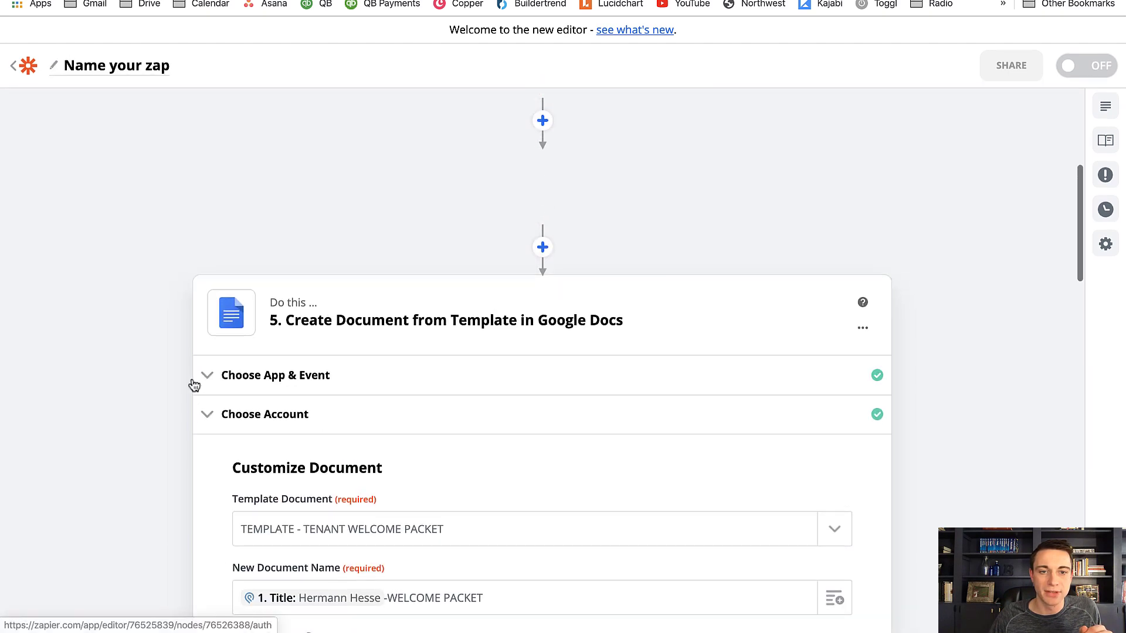
# Rename the Date / Time step to FORMAT START DATE and finish editing it
pyautogui.scroll(1, 192, 378)
pyautogui.moveTo(751, 289)
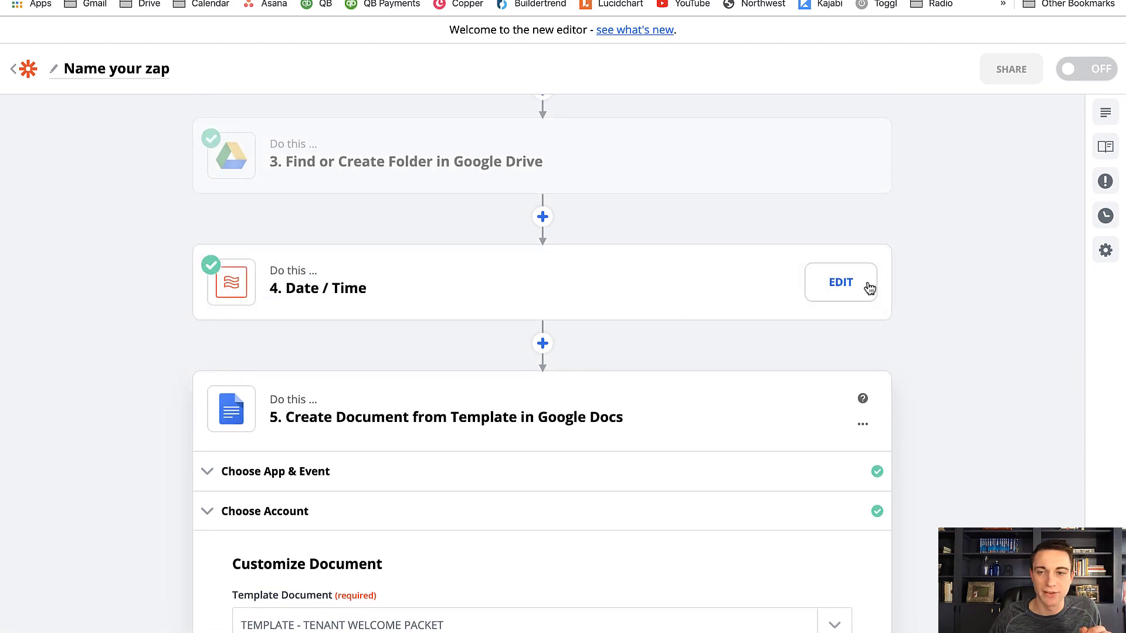
pyautogui.click(827, 286)
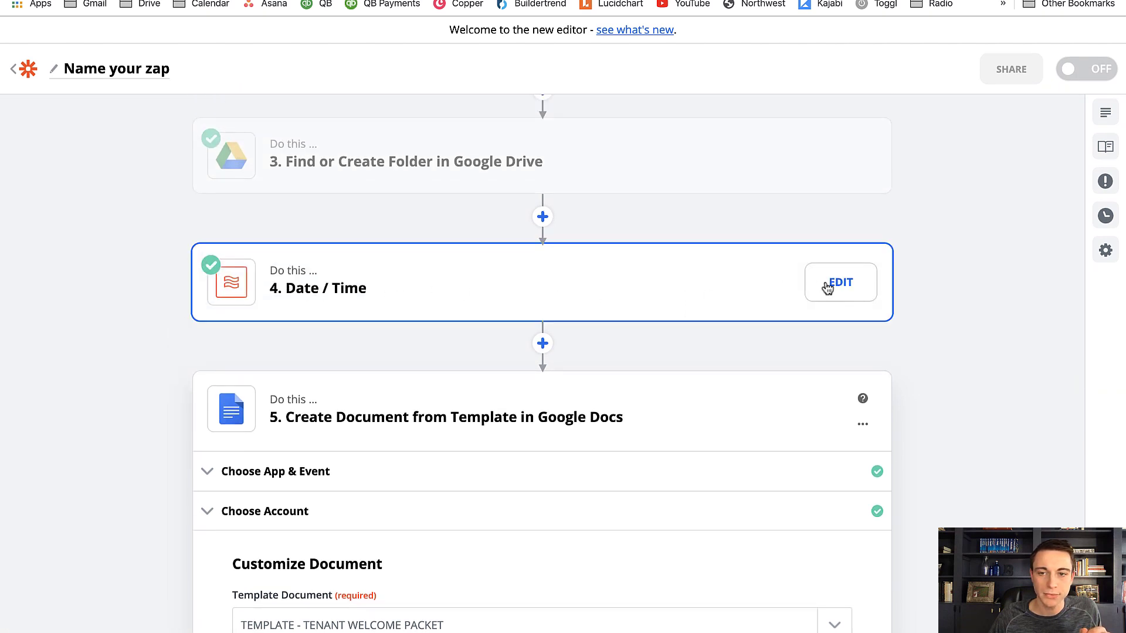
pyautogui.click(862, 166)
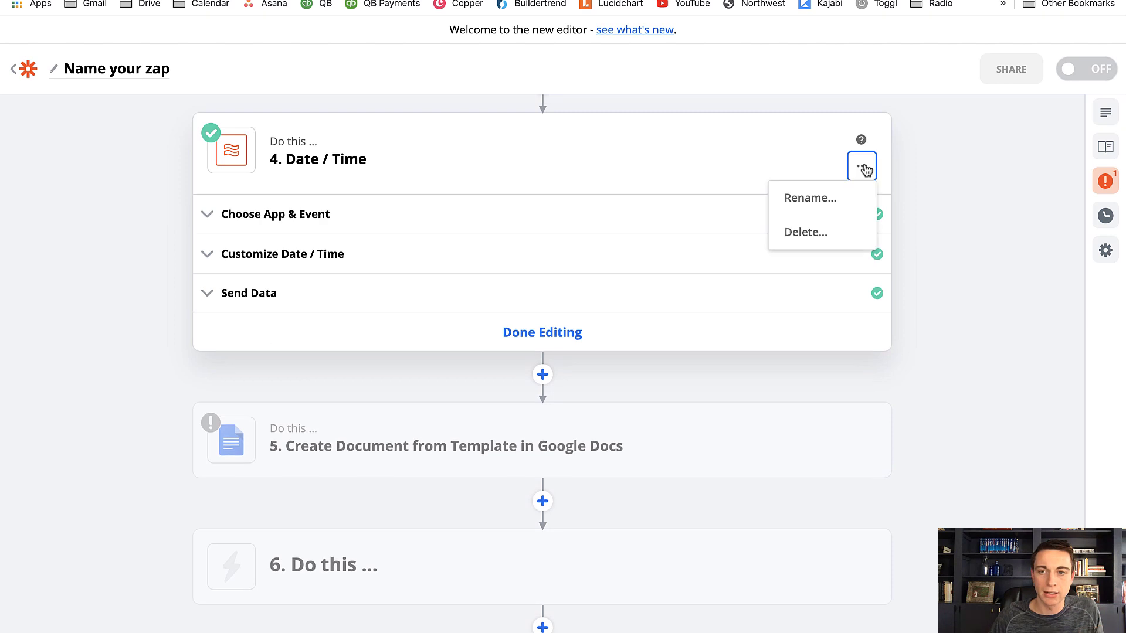
pyautogui.click(817, 205)
pyautogui.write('FROMA')
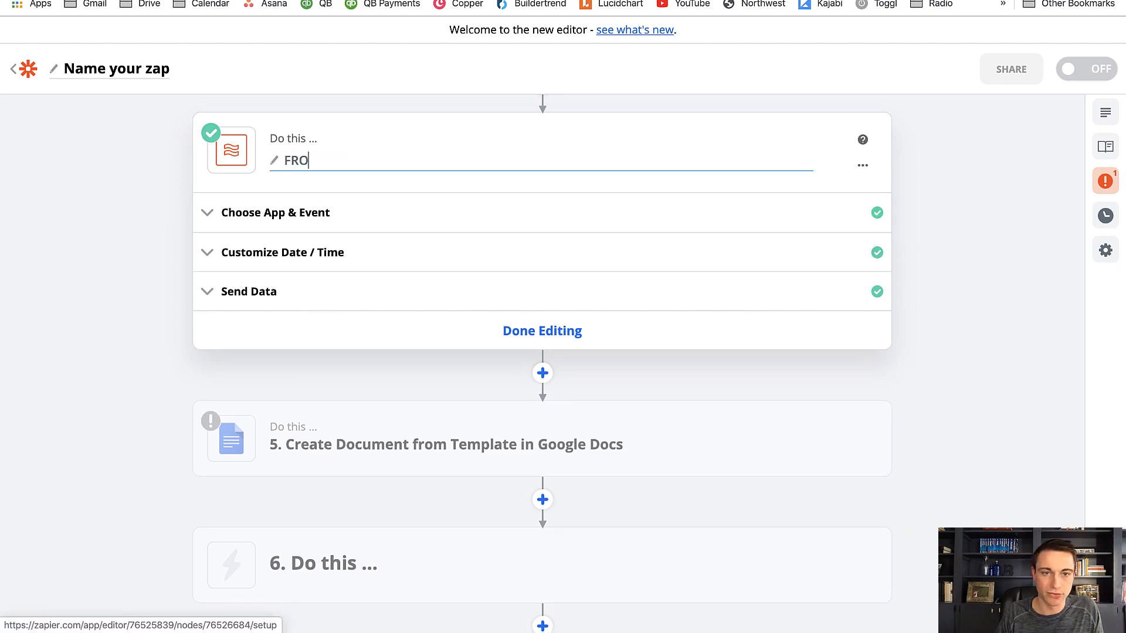
pyautogui.press('BackSpace')
pyautogui.press('BackSpace')
pyautogui.press('BackSpace')
pyautogui.press('BackSpace')
pyautogui.write('ORMAT S')
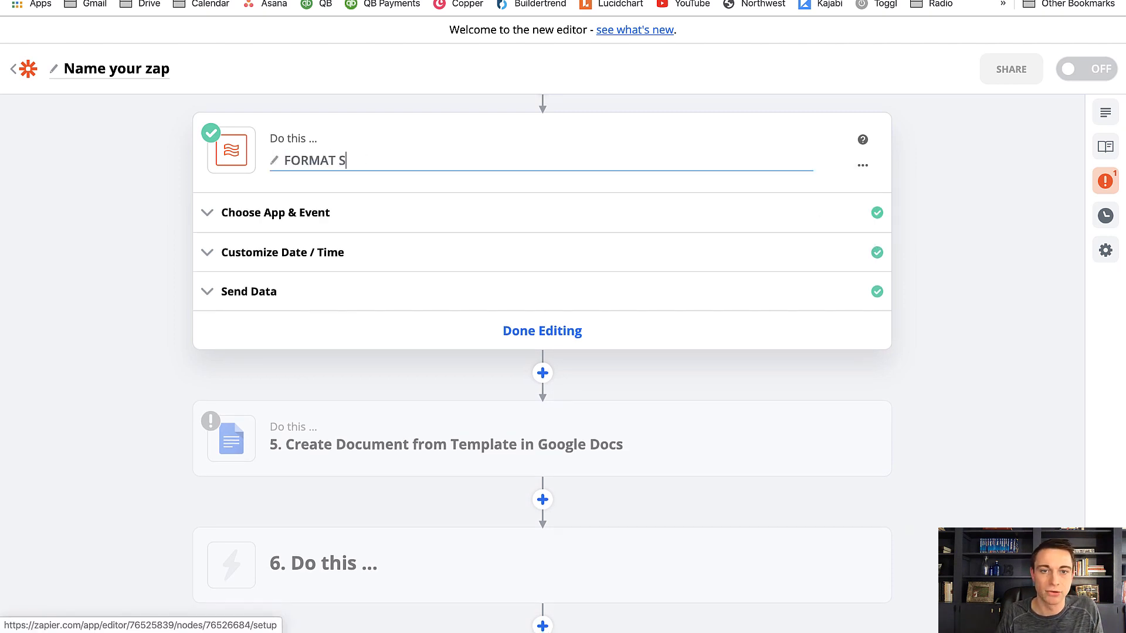
pyautogui.write('TART DATE')
pyautogui.click(668, 329)
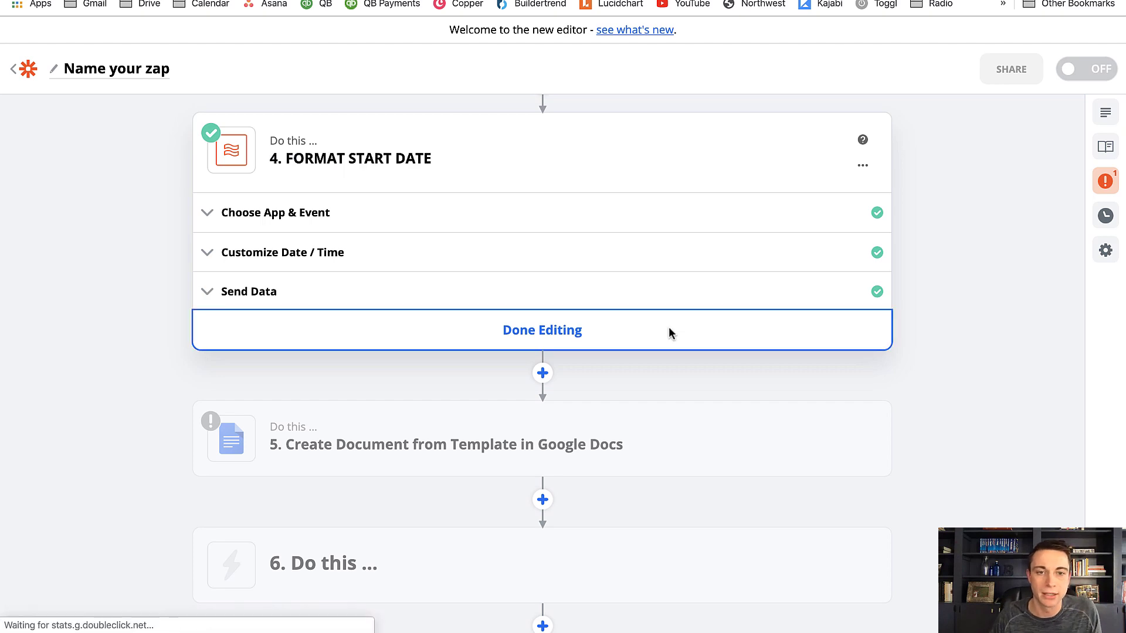
# In Create Document from Template, reopen the document customization and bring up the data choices for the END field
pyautogui.click(302, 288)
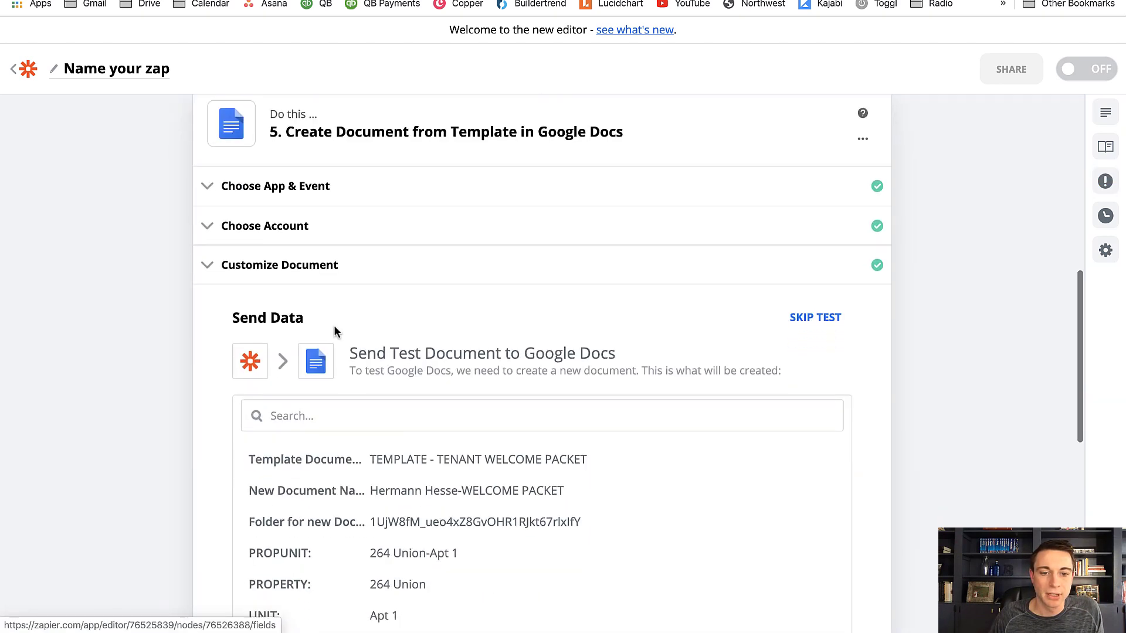
pyautogui.scroll(-10, 332, 328)
pyautogui.scroll(6, 326, 327)
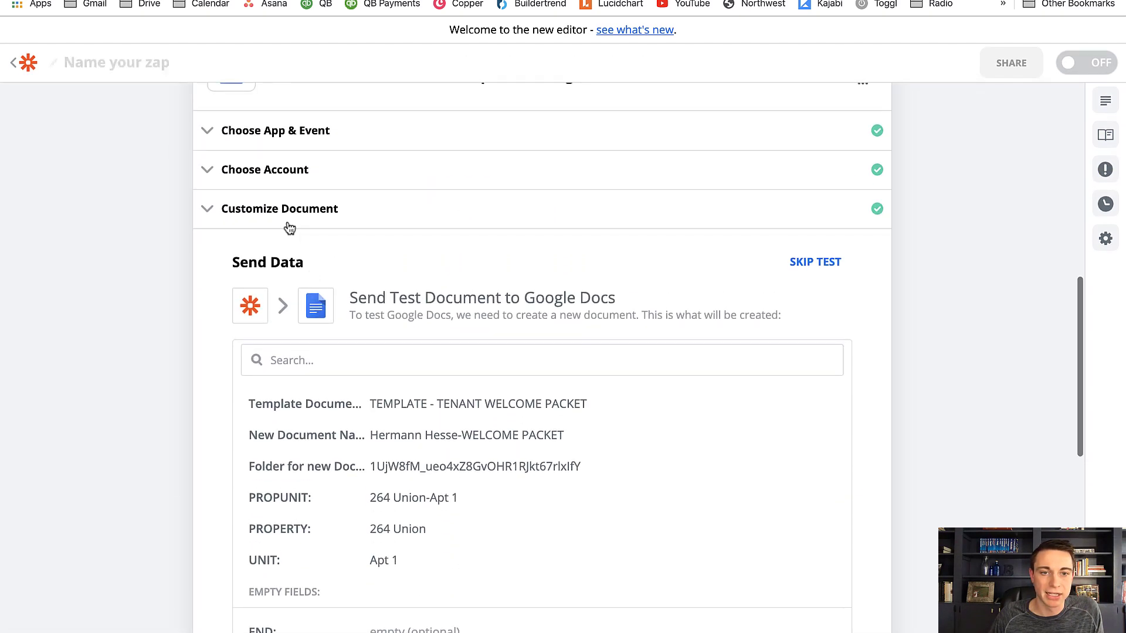
pyautogui.click(287, 221)
pyautogui.scroll(-10, 299, 363)
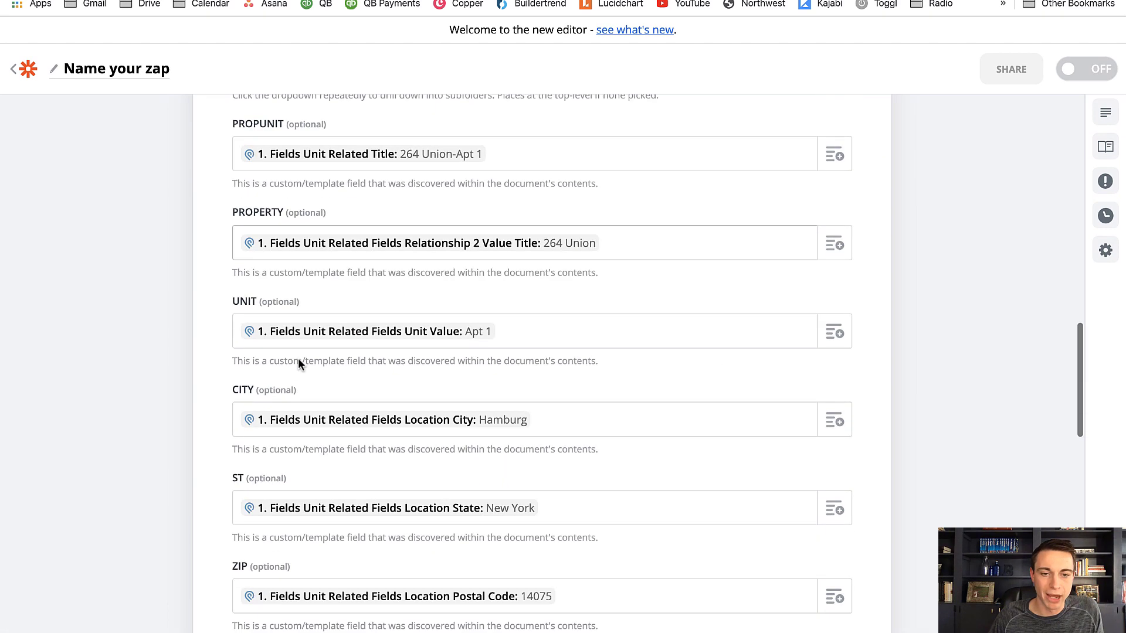
pyautogui.scroll(-7, 298, 364)
pyautogui.click(293, 271)
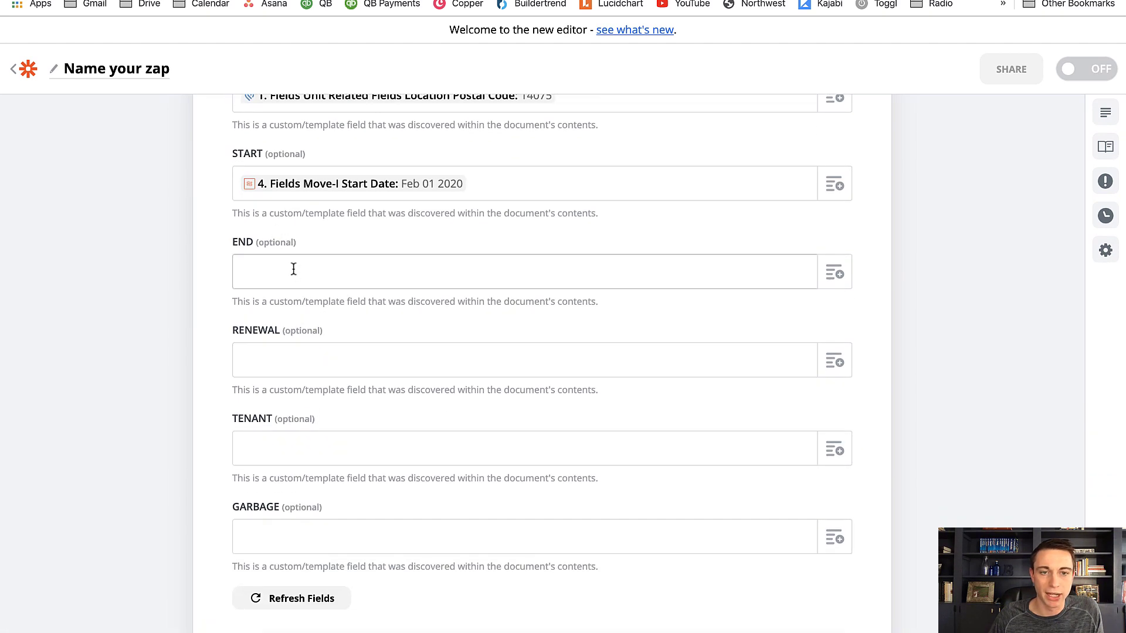
pyautogui.click(837, 276)
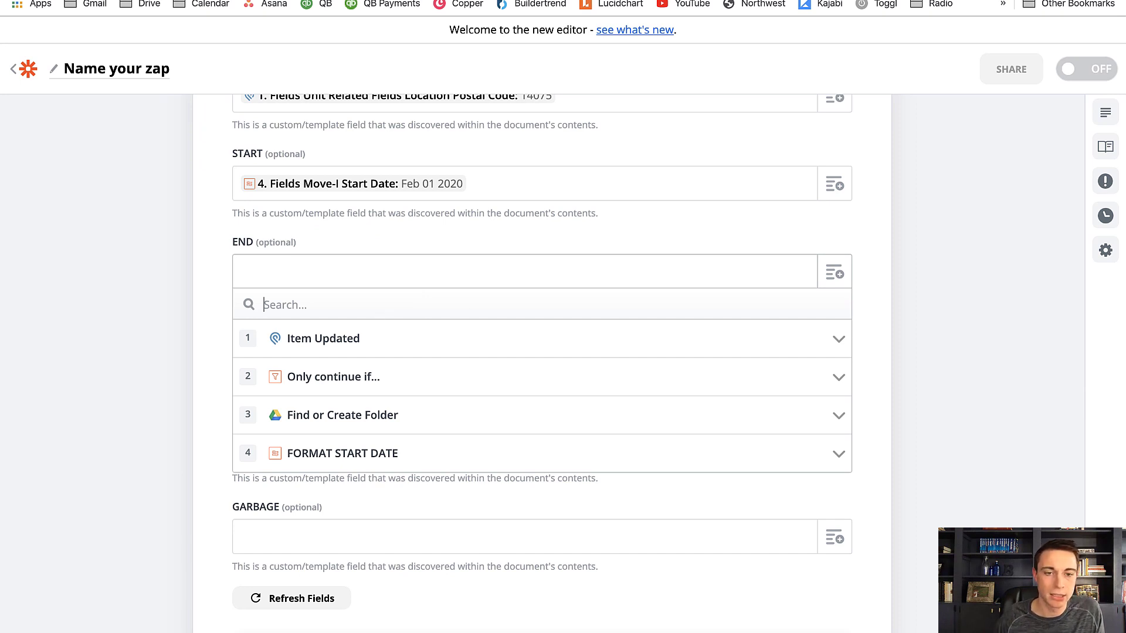
pyautogui.write('MOVE-OUT')
pyautogui.press('BackSpace')
pyautogui.press('BackSpace')
pyautogui.press('BackSpace')
pyautogui.press('BackSpace')
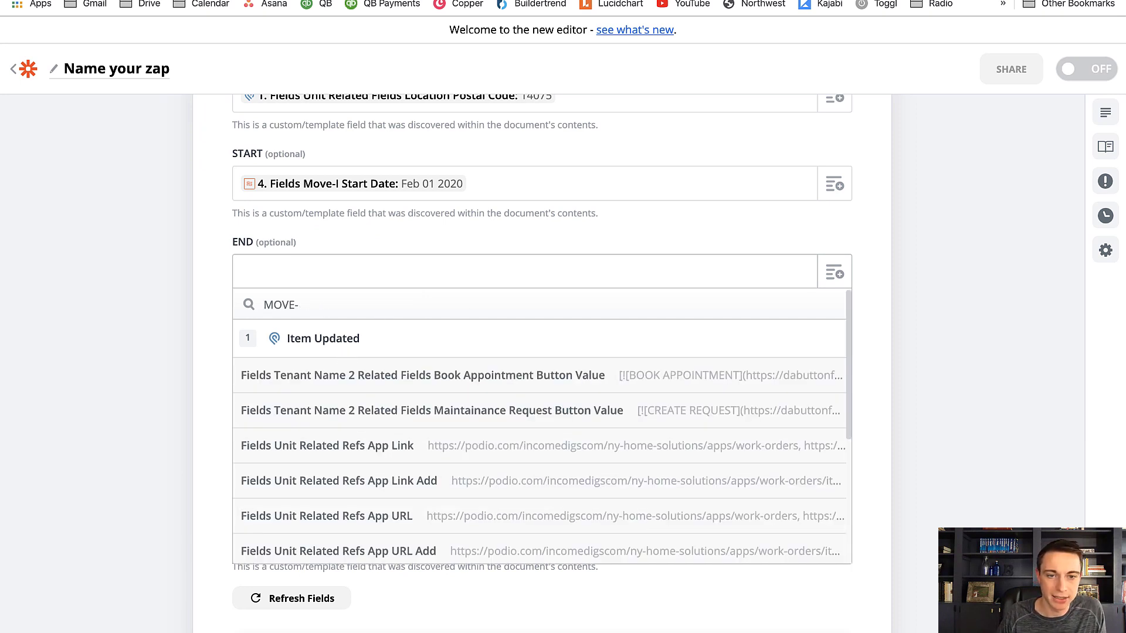
pyautogui.press('BackSpace')
pyautogui.press('BackSpace')
pyautogui.press('BackSpace')
pyautogui.press('BackSpace')
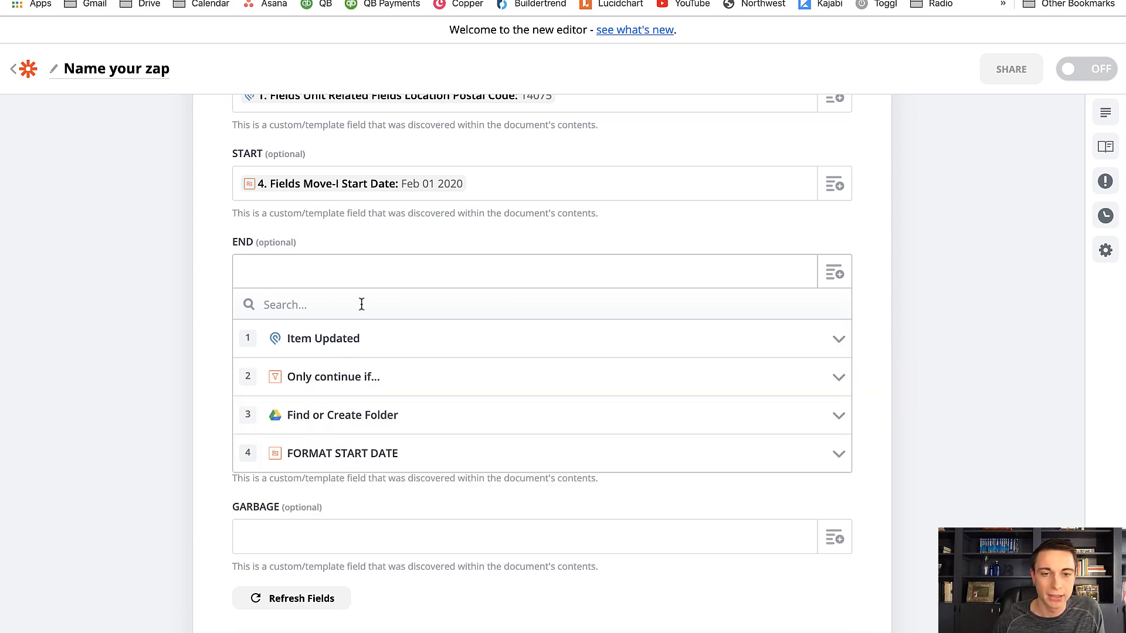
# Fill END with Fields Move Out Date 3 Start Date, searching 2021, and RENEWAL with Fields Target Renewal 2 Start Date, searching 2020-10-31
pyautogui.write('2021')
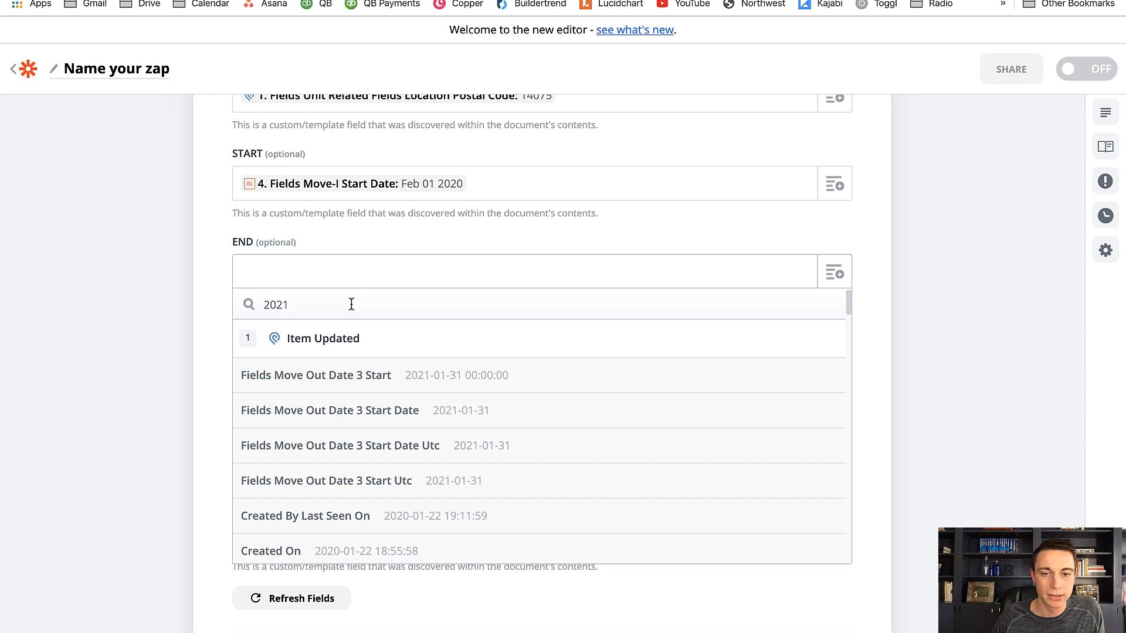
pyautogui.click(469, 418)
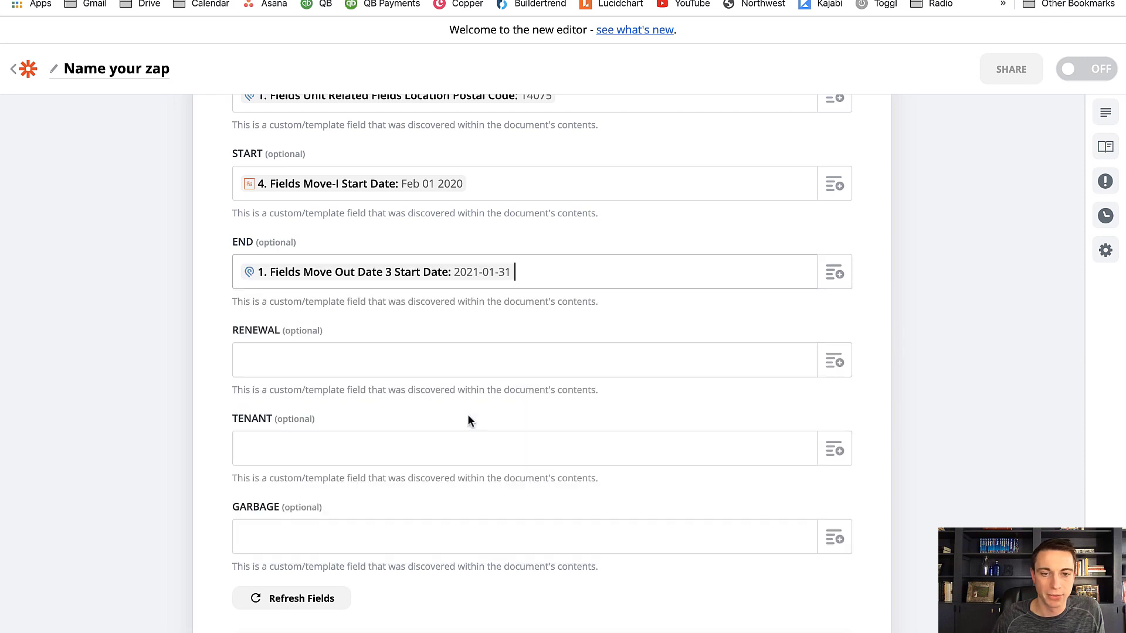
pyautogui.click(829, 365)
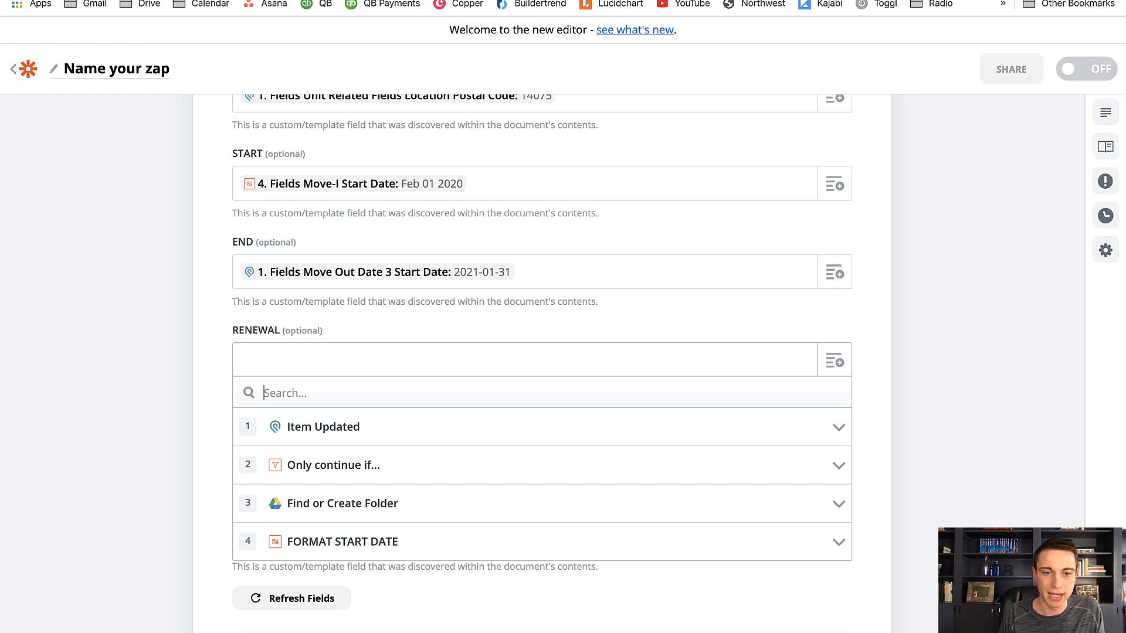
pyautogui.write('2020-10-31')
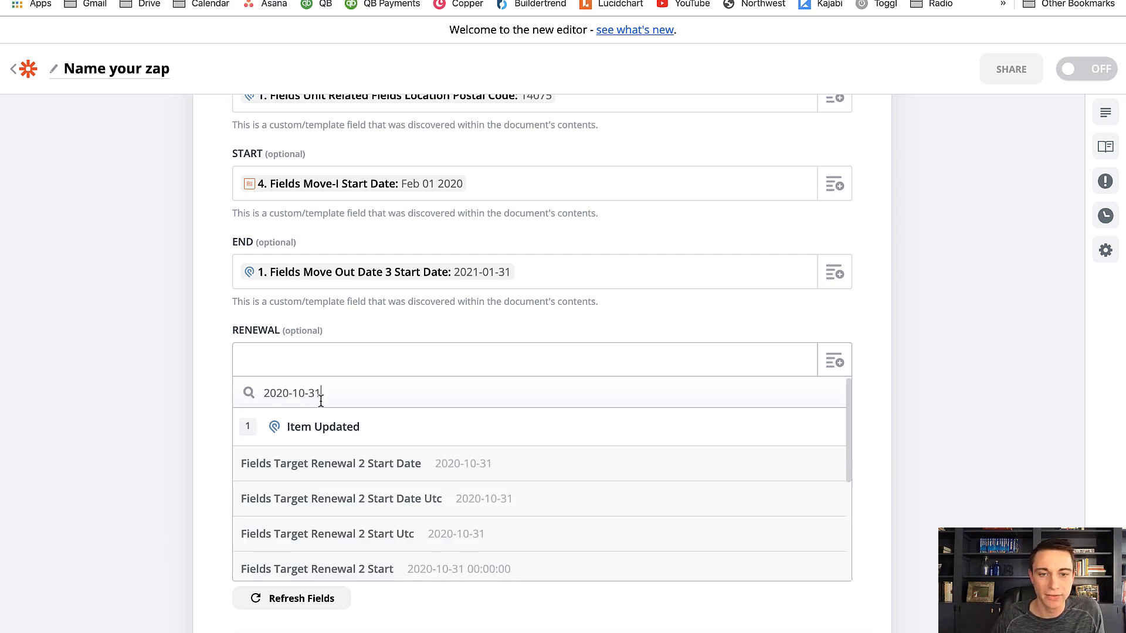
pyautogui.click(472, 474)
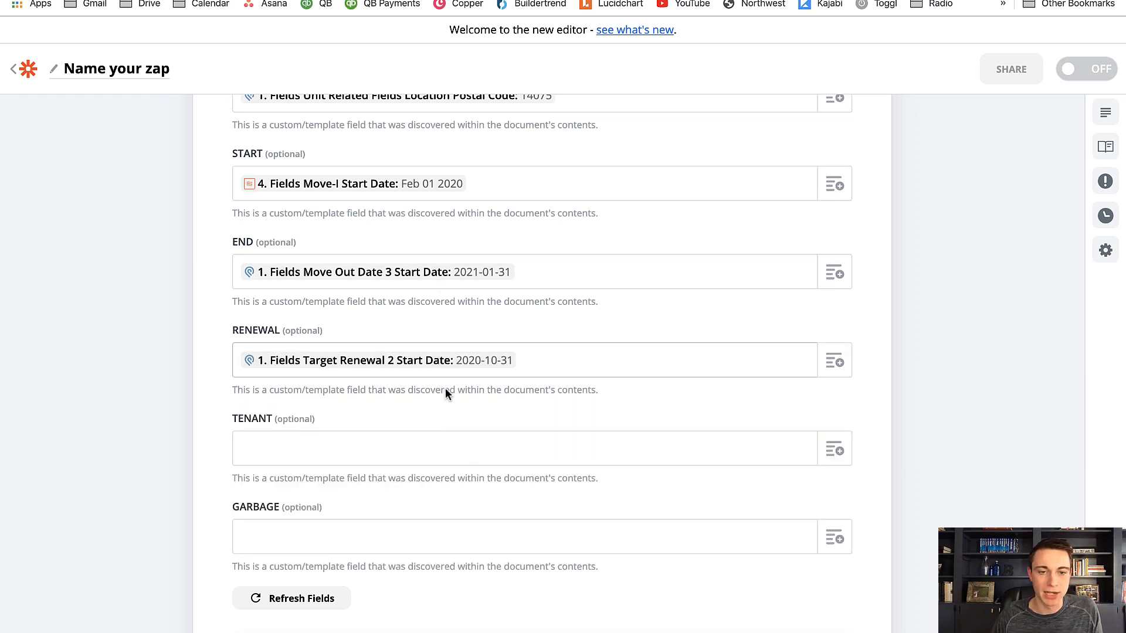
# Fill TENANT with the updated item's Title and GARBAGE with its Fields Unit Related Fields Garbage Day Value, searching by MOND
pyautogui.scroll(-2, 446, 421)
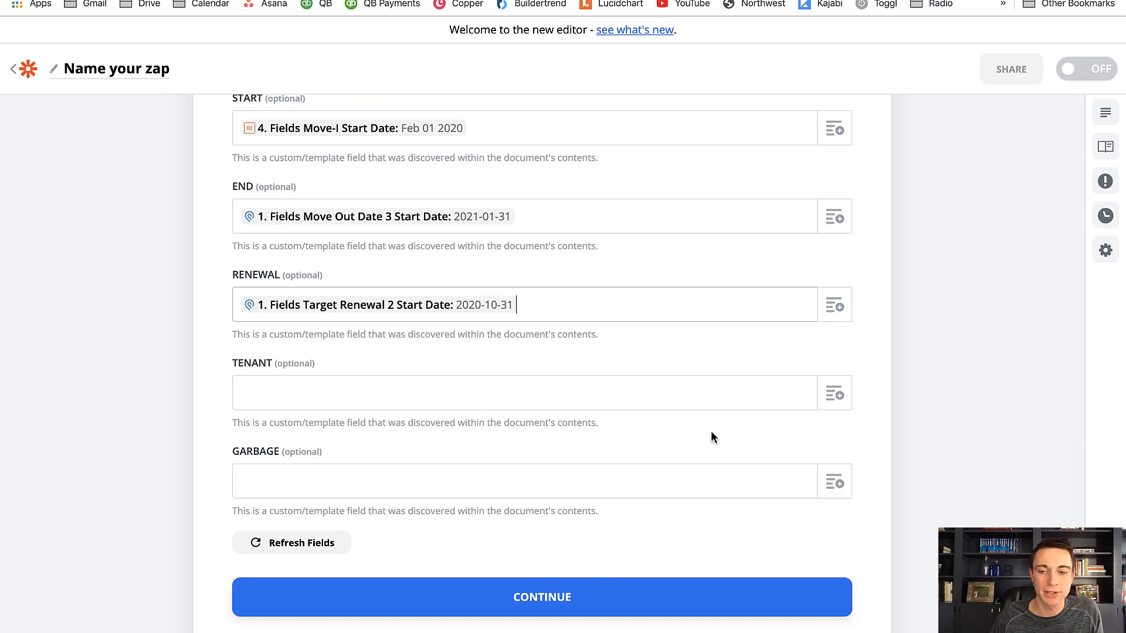
pyautogui.click(835, 393)
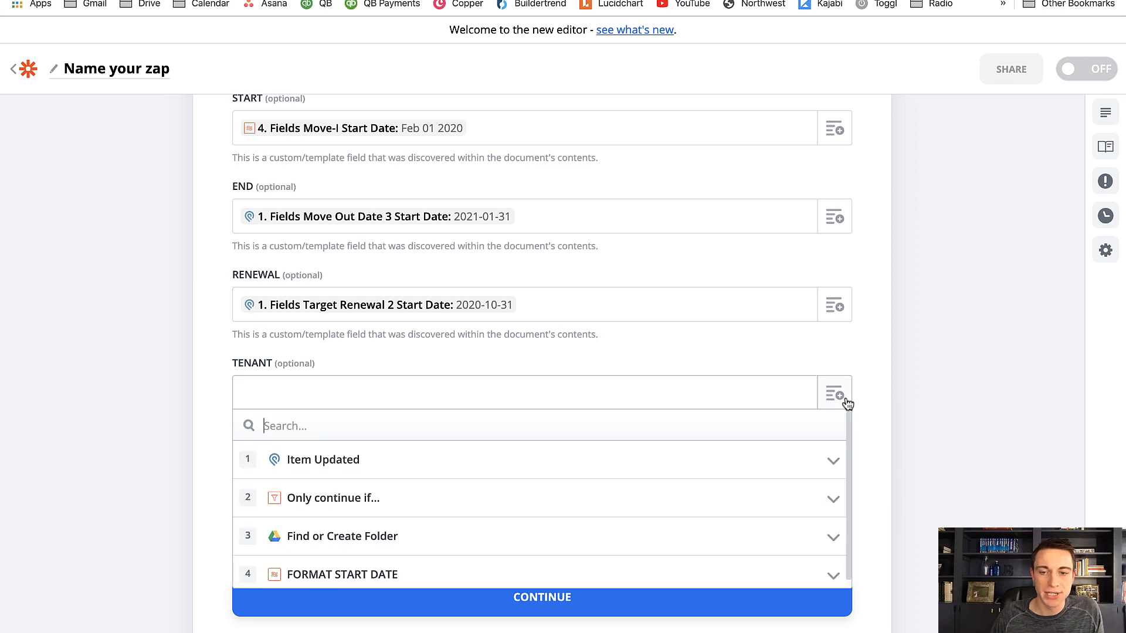
pyautogui.click(509, 461)
pyautogui.scroll(-2, 512, 470)
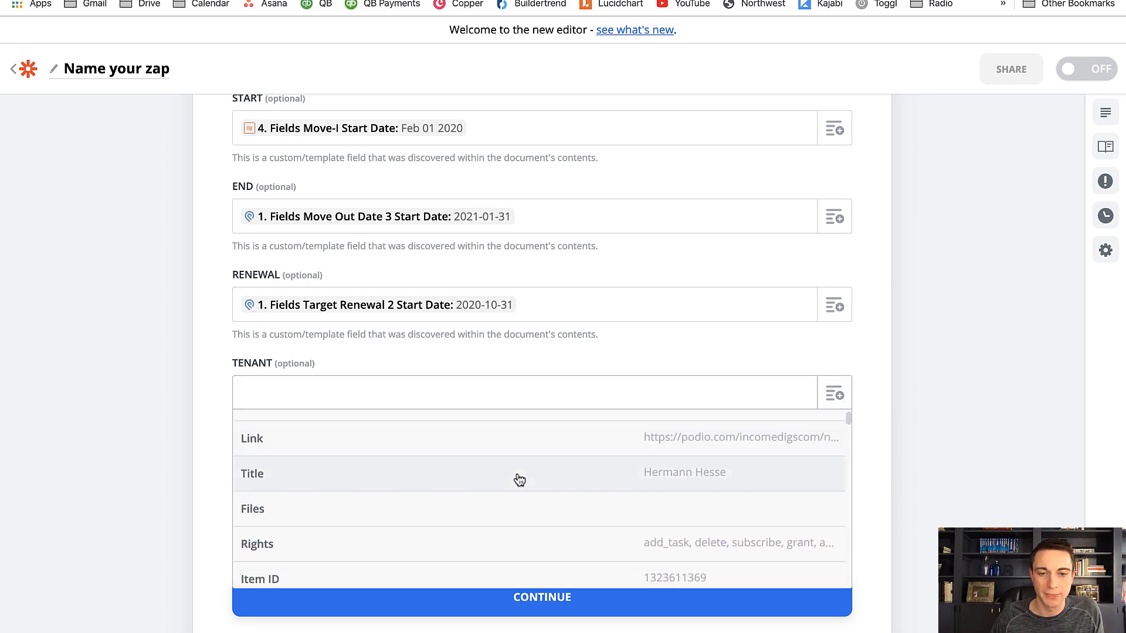
pyautogui.click(517, 473)
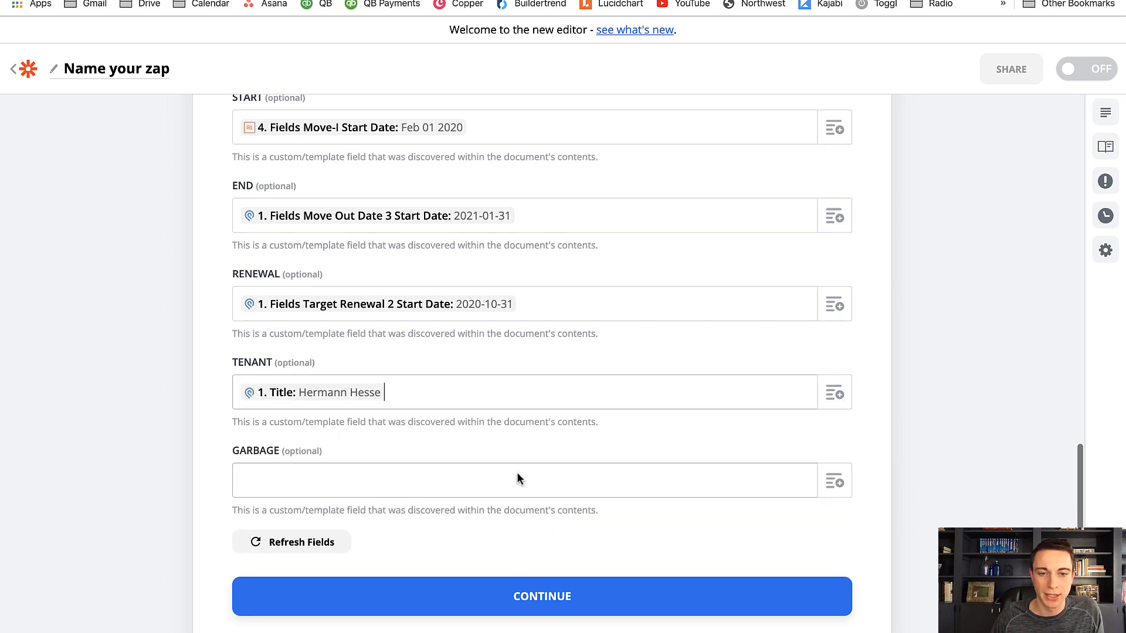
pyautogui.click(835, 482)
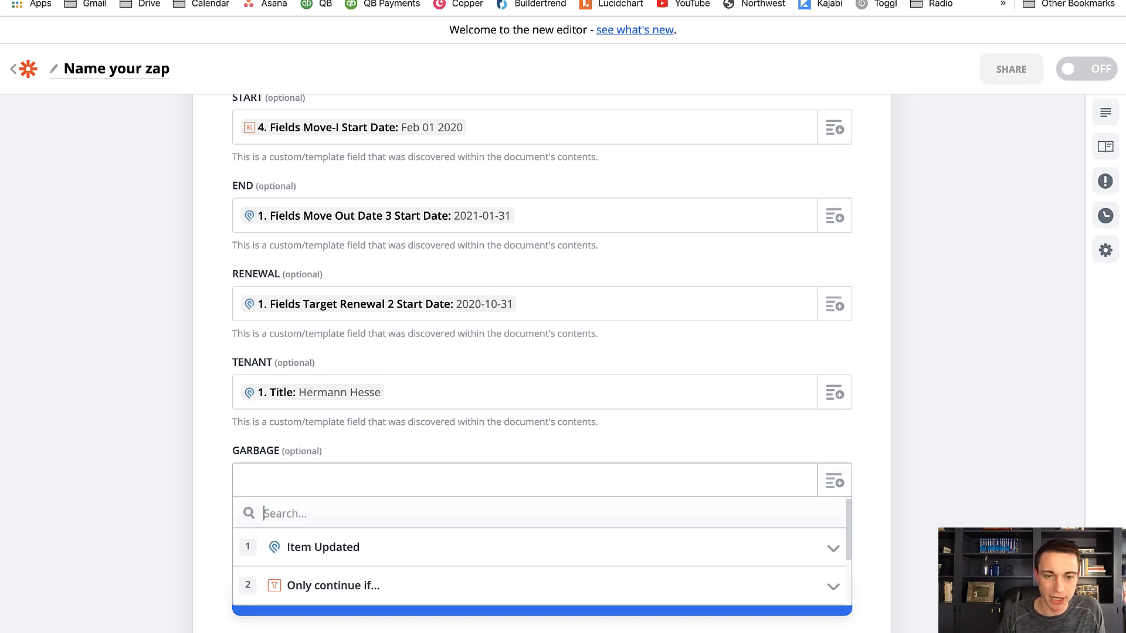
pyautogui.write('MOND')
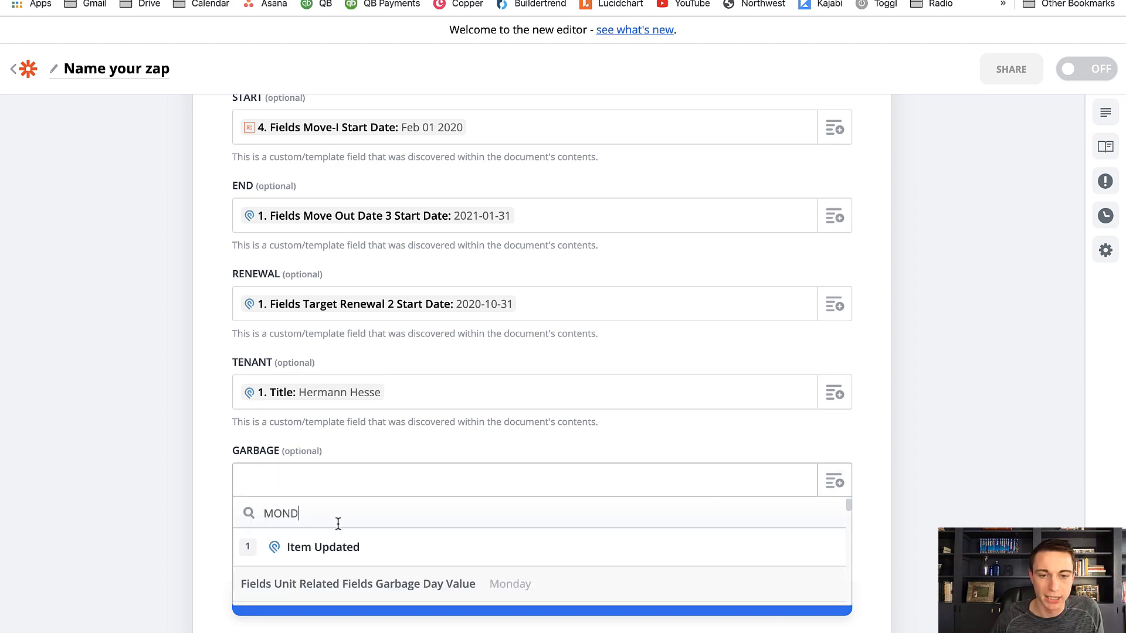
pyautogui.click(383, 585)
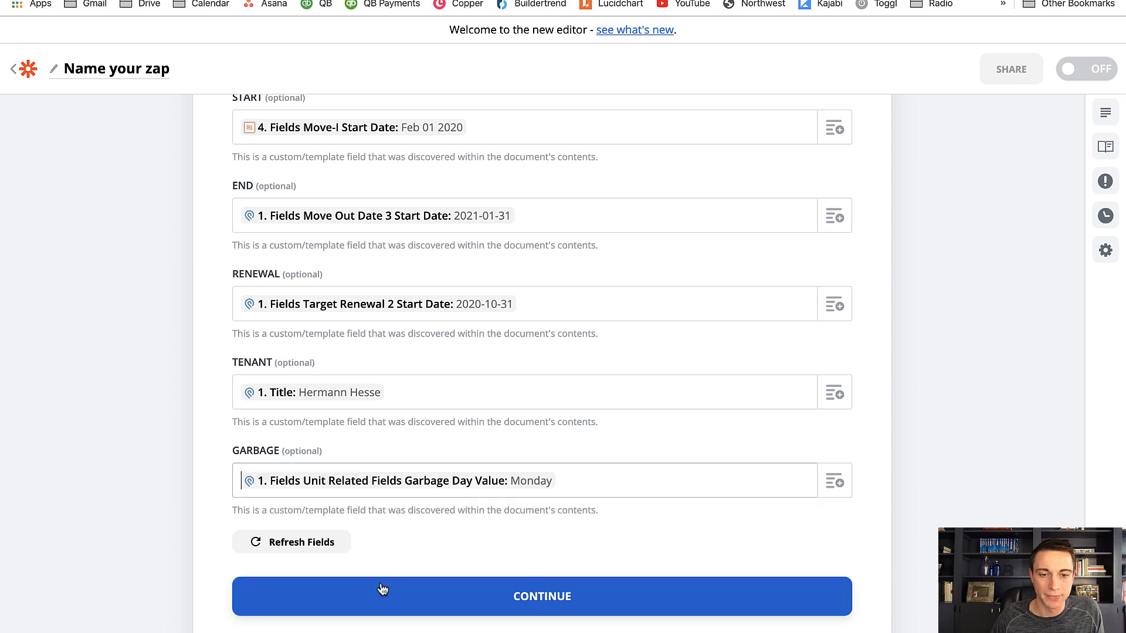
# Complete the document customization, then test and review the Create Document from Template step
pyautogui.click(382, 588)
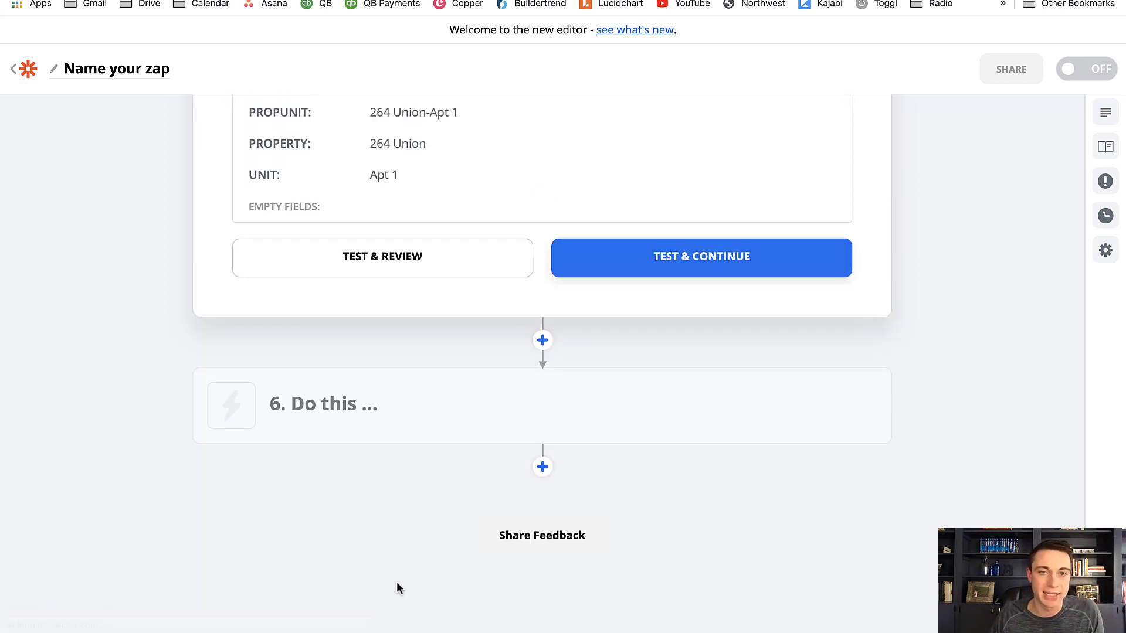
pyautogui.scroll(3, 187, 398)
pyautogui.scroll(1, 186, 399)
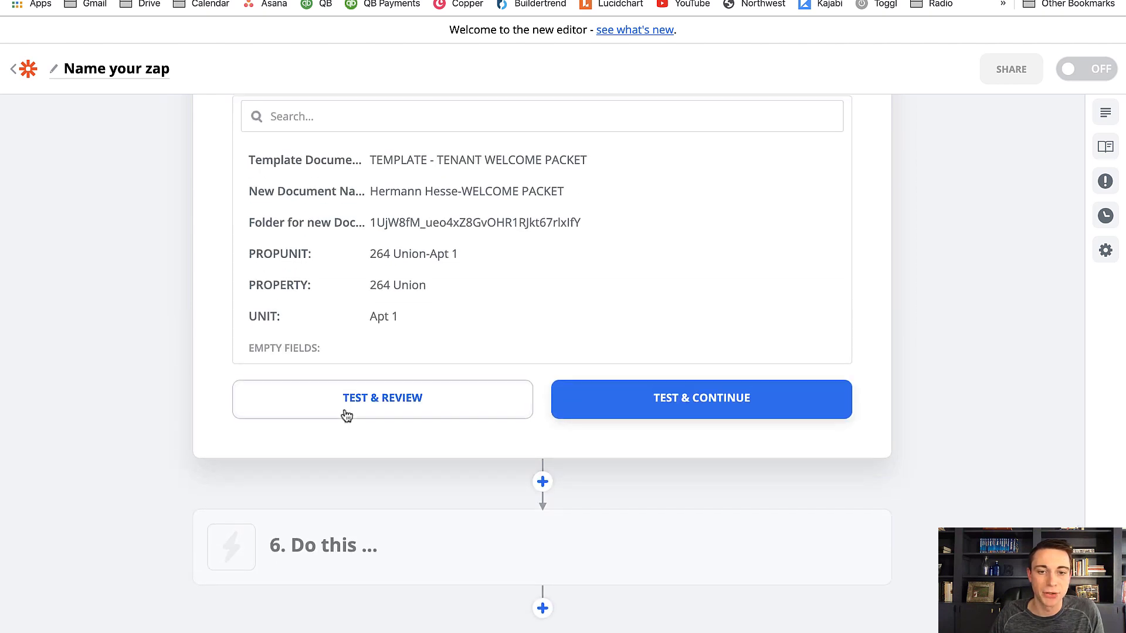
pyautogui.click(345, 414)
pyautogui.scroll(3, 128, 364)
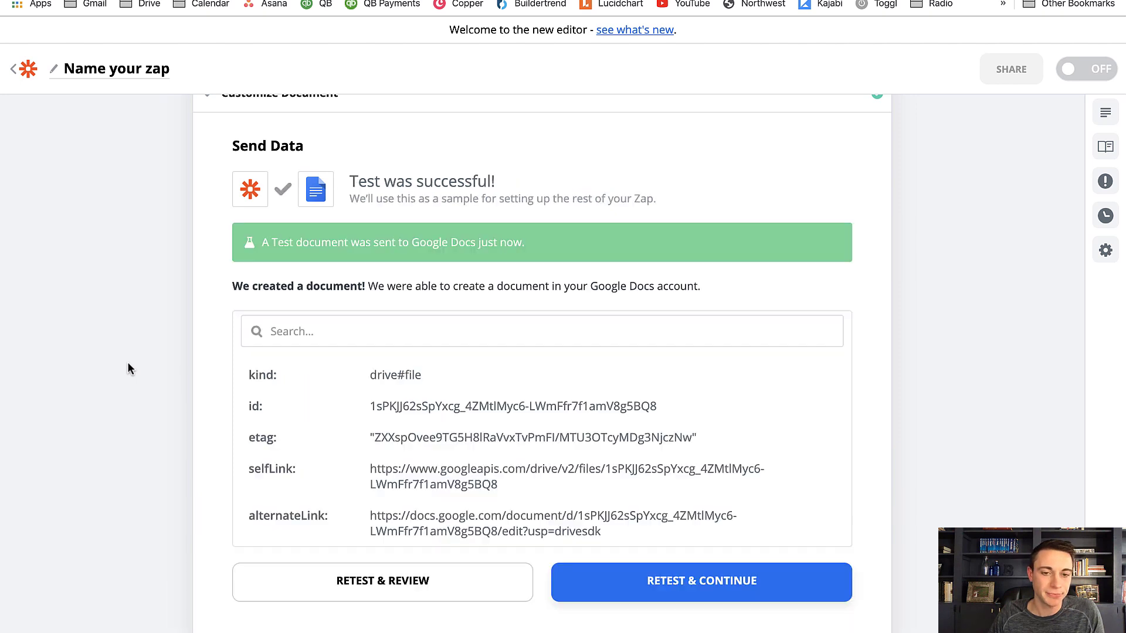
# Switch to Google Drive and open the tenant's folder inside TENANTS to check the generated document
pyautogui.click(317, 0)
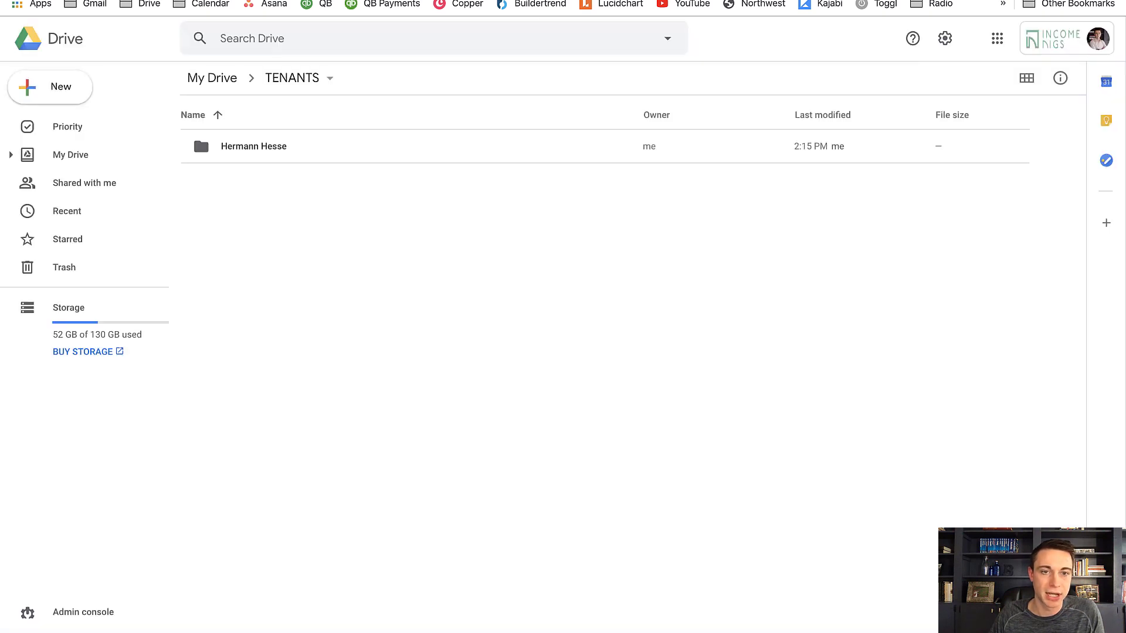
pyautogui.click(230, 152)
pyautogui.doubleClick(230, 152)
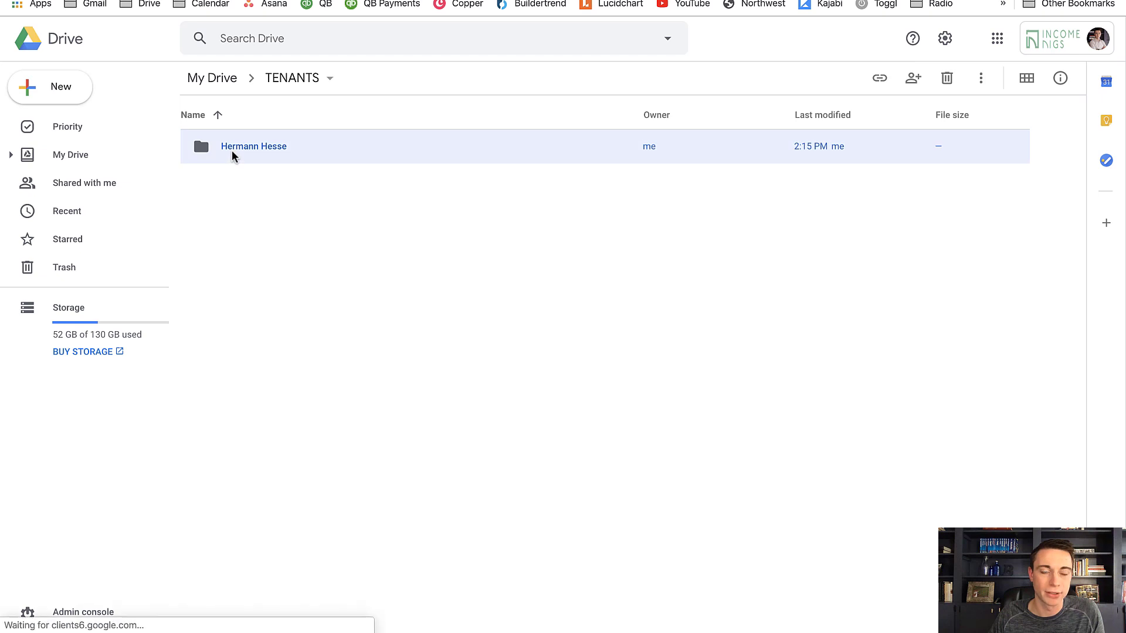
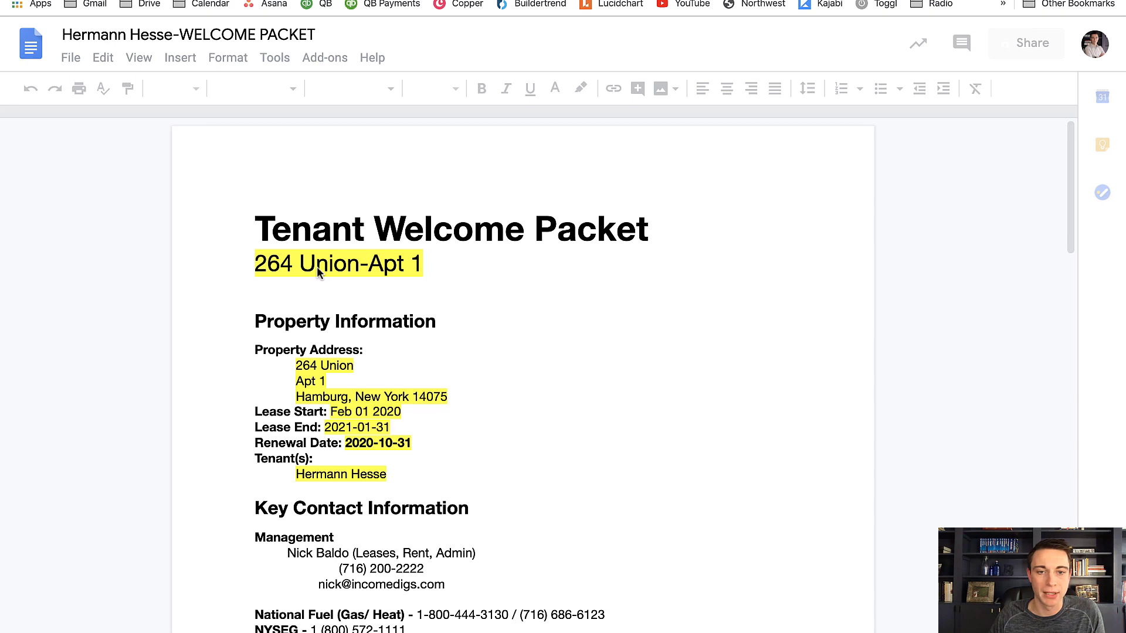
# Review the generated welcome packet's filled-in property, lease date and tenant fields, then close the document
pyautogui.scroll(-2, 367, 364)
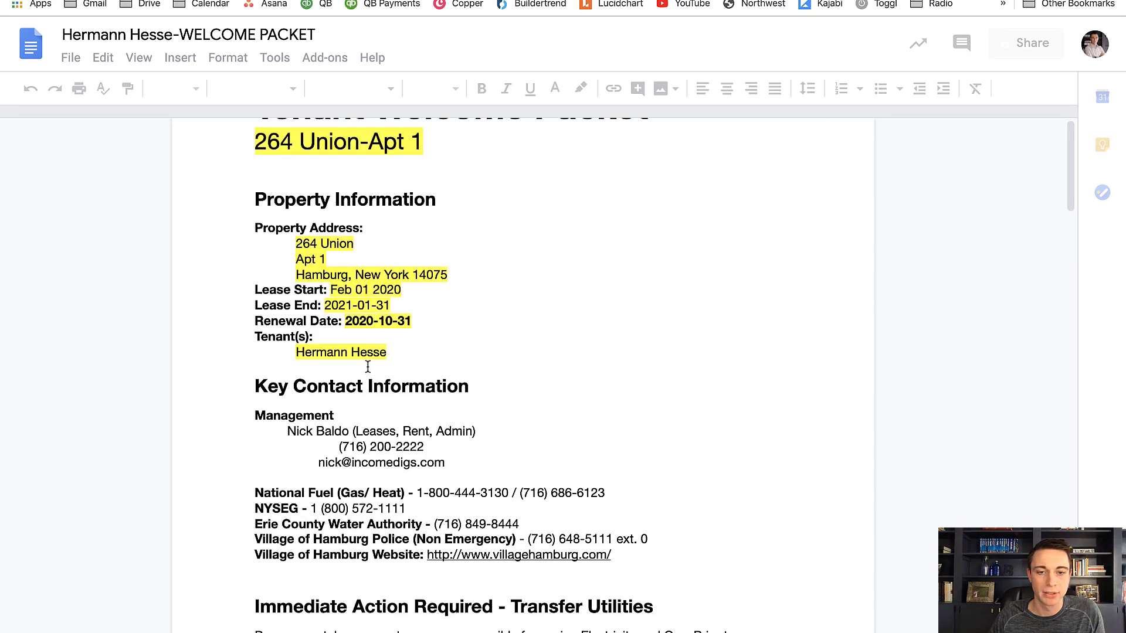
pyautogui.scroll(-3, 368, 366)
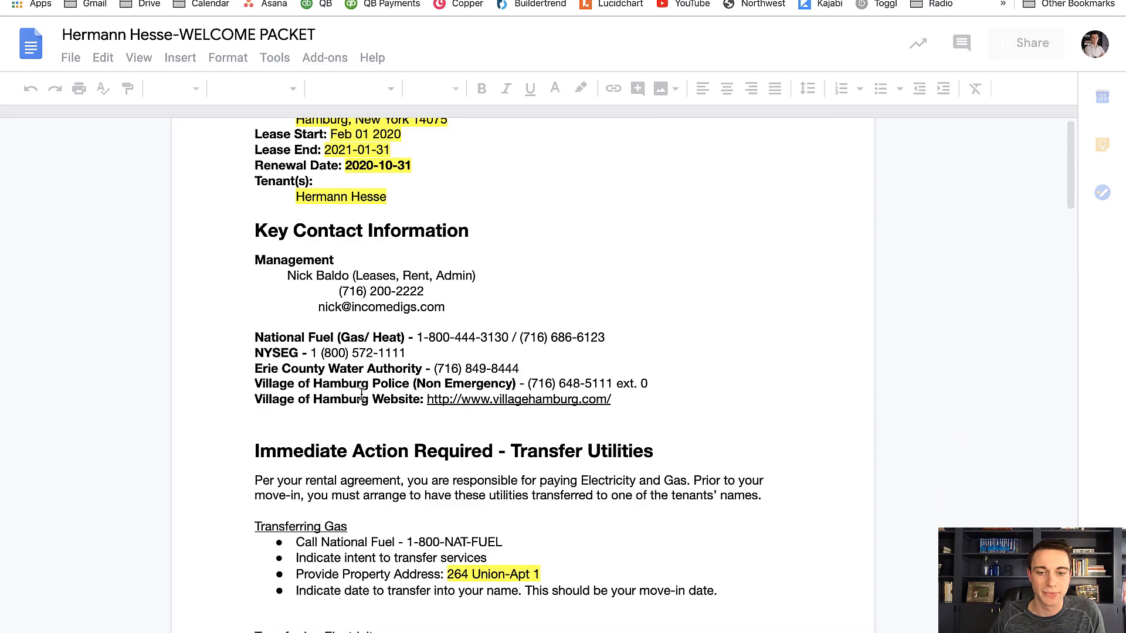
pyautogui.scroll(-3, 359, 394)
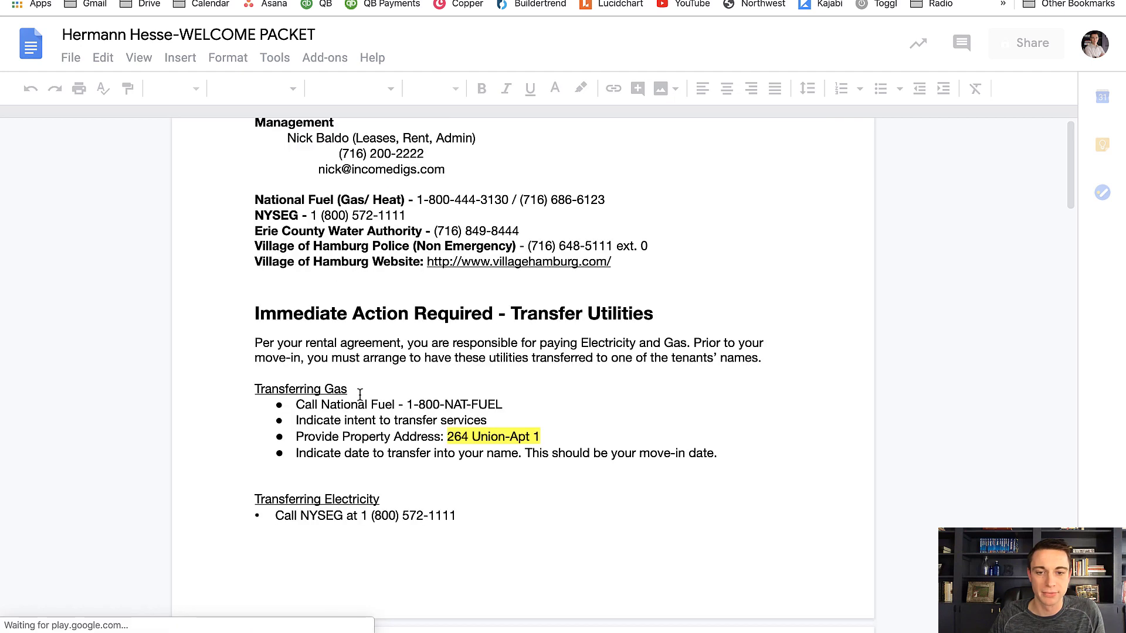
pyautogui.scroll(-2, 360, 394)
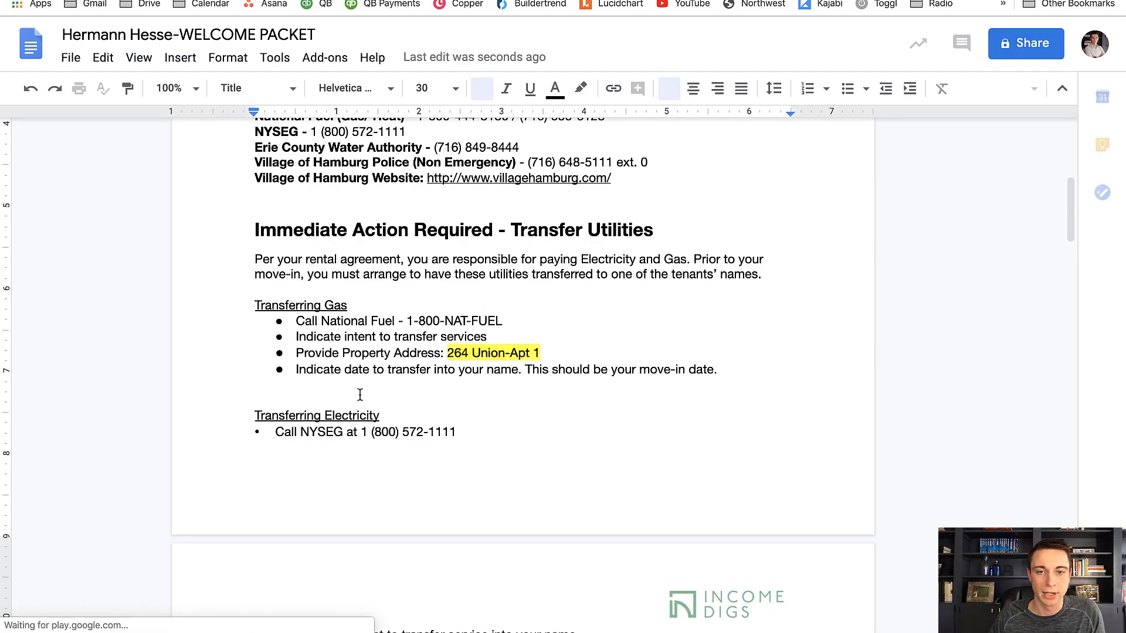
pyautogui.scroll(-1, 360, 394)
pyautogui.scroll(5, 360, 394)
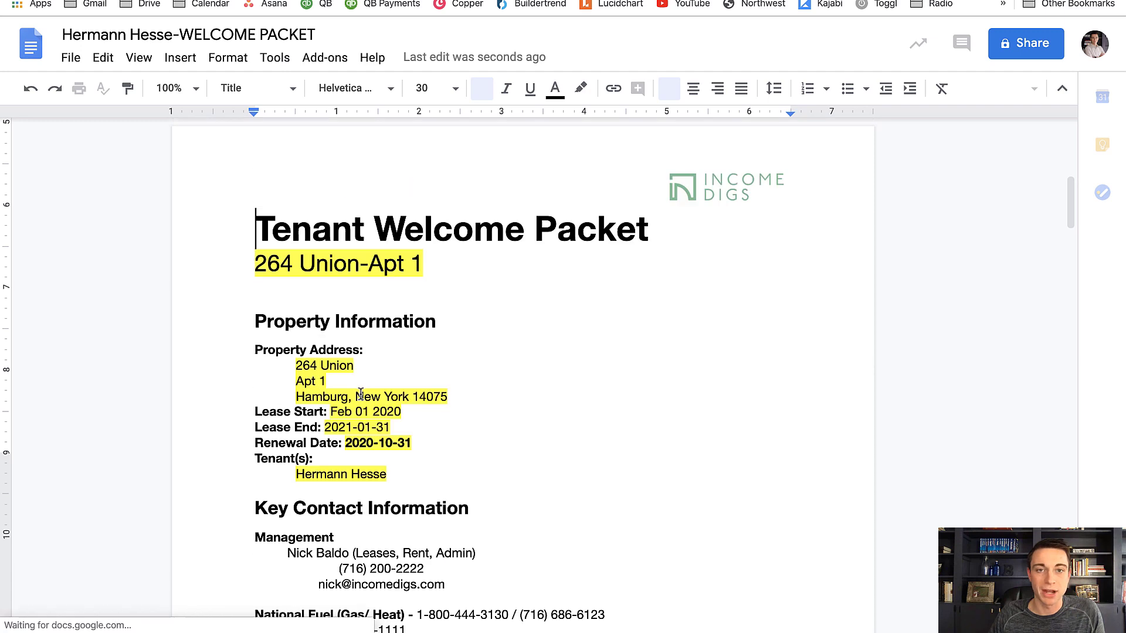
pyautogui.press('super+w')
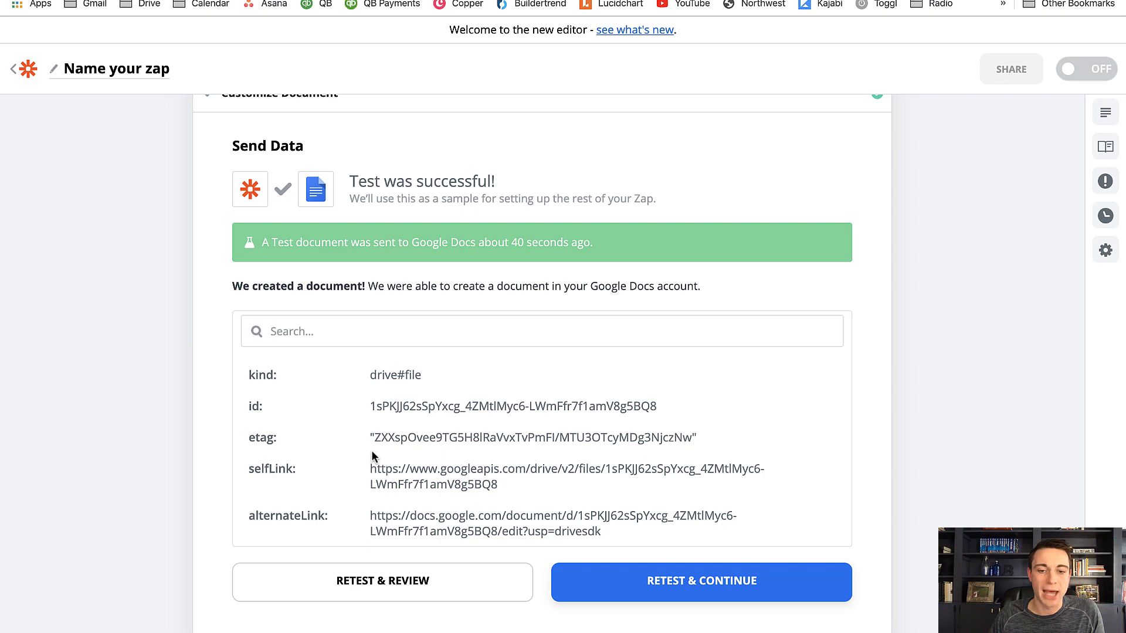
# Finish editing the Create Document from Template step, then check the renter's item in Podio and return to the zap in Zapier
pyautogui.scroll(-10, 337, 460)
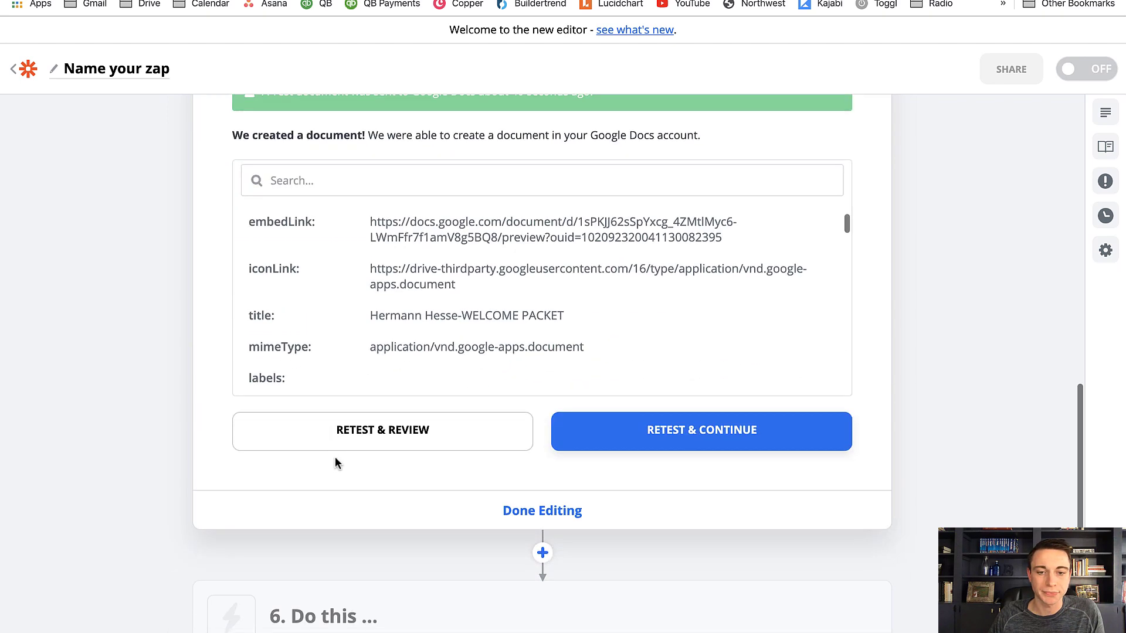
pyautogui.click(431, 510)
pyautogui.hotkey('ctrl', 'Tab')
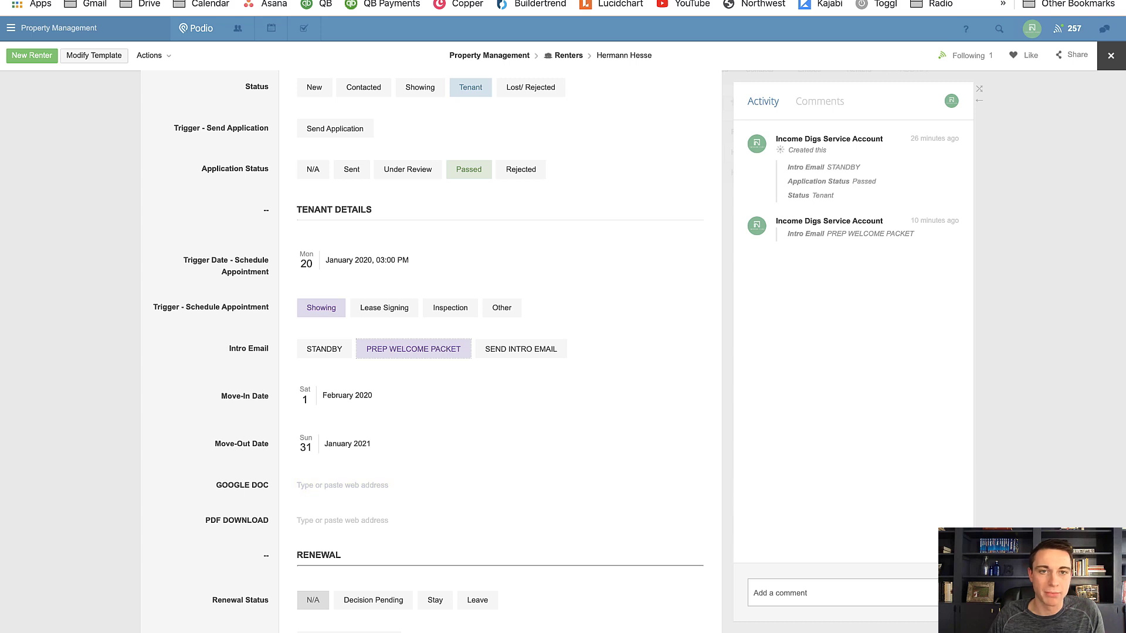
pyautogui.hotkey('ctrl', 'shift', 'Tab')
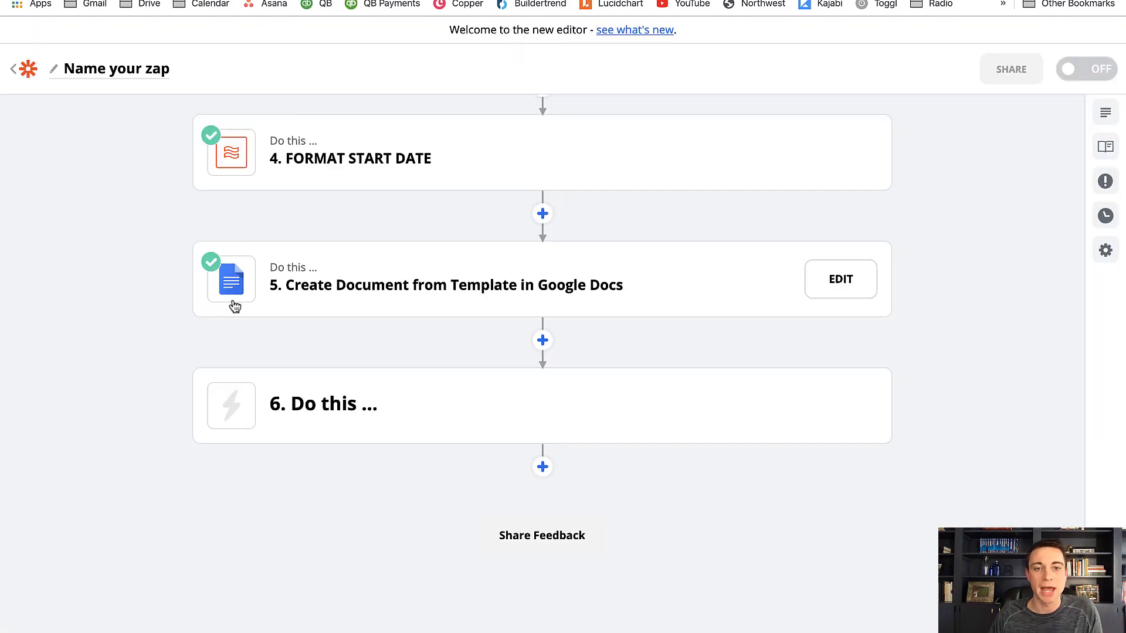
# Insert a Google Drive action directly after the Create Document from Template step, searching the apps for GOOGLE
pyautogui.click(543, 341)
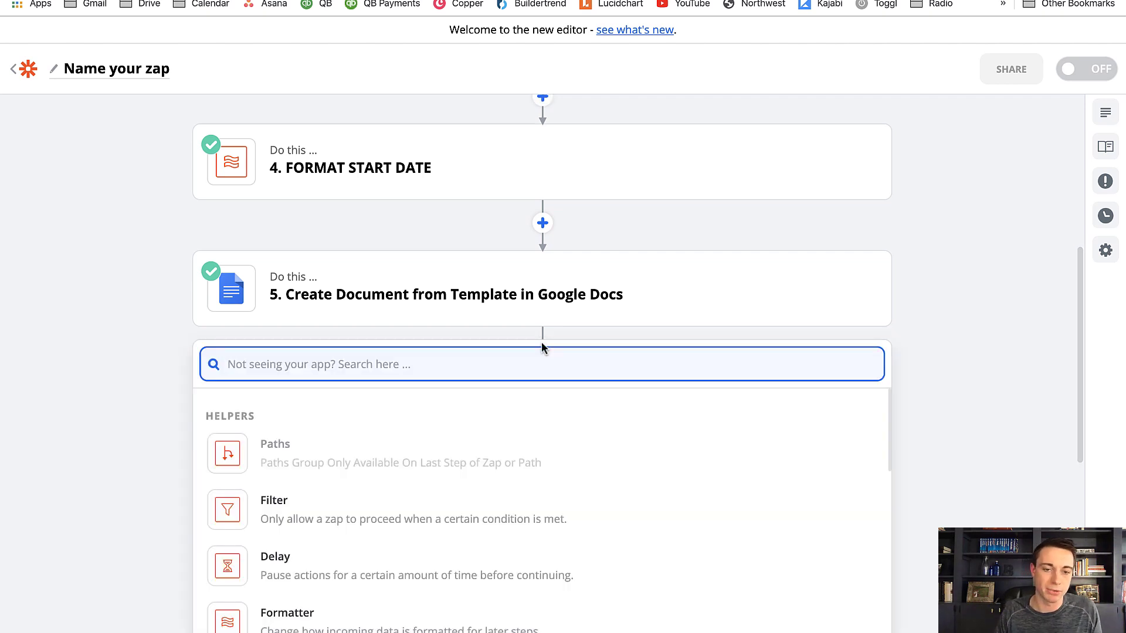
pyautogui.write('GOOGLE')
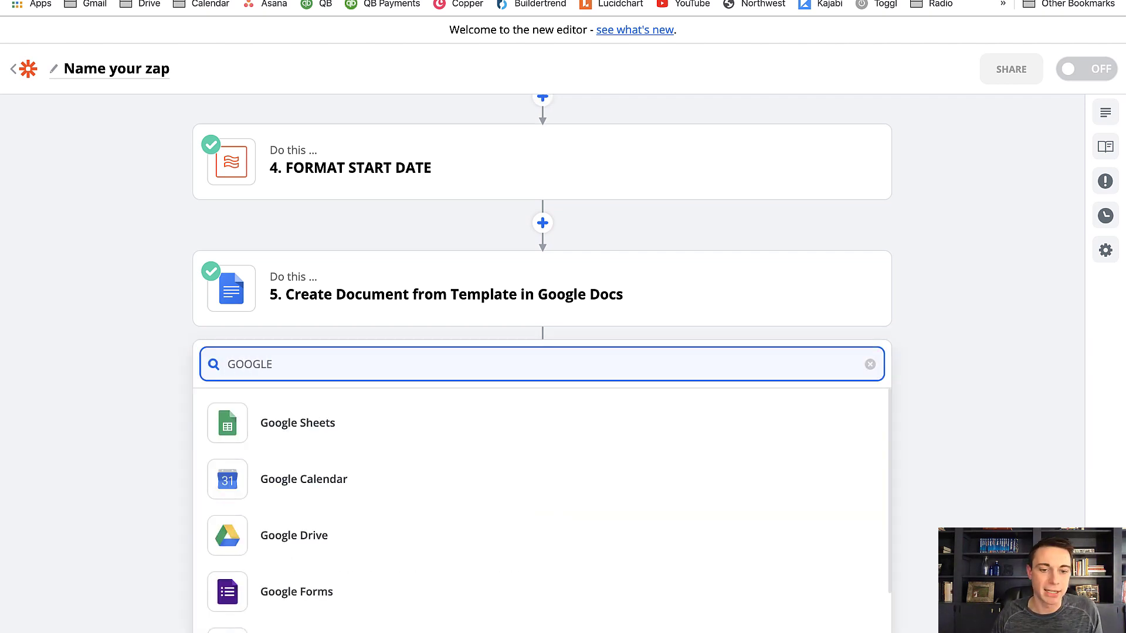
pyautogui.press('Down')
pyautogui.press('Down')
pyautogui.press('Down')
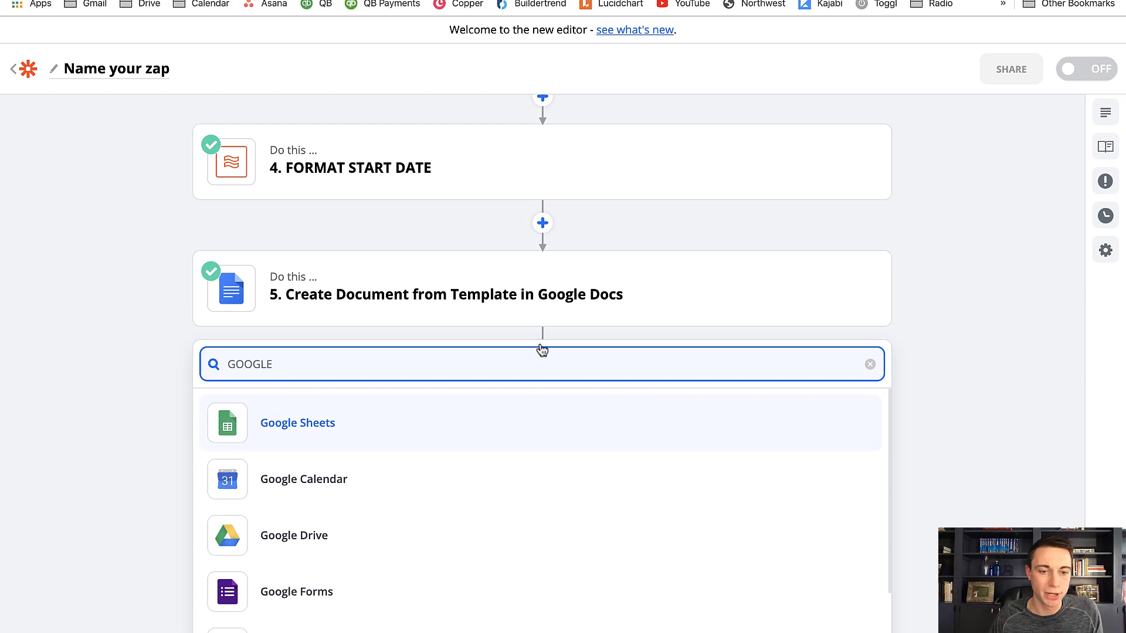
pyautogui.press('Return')
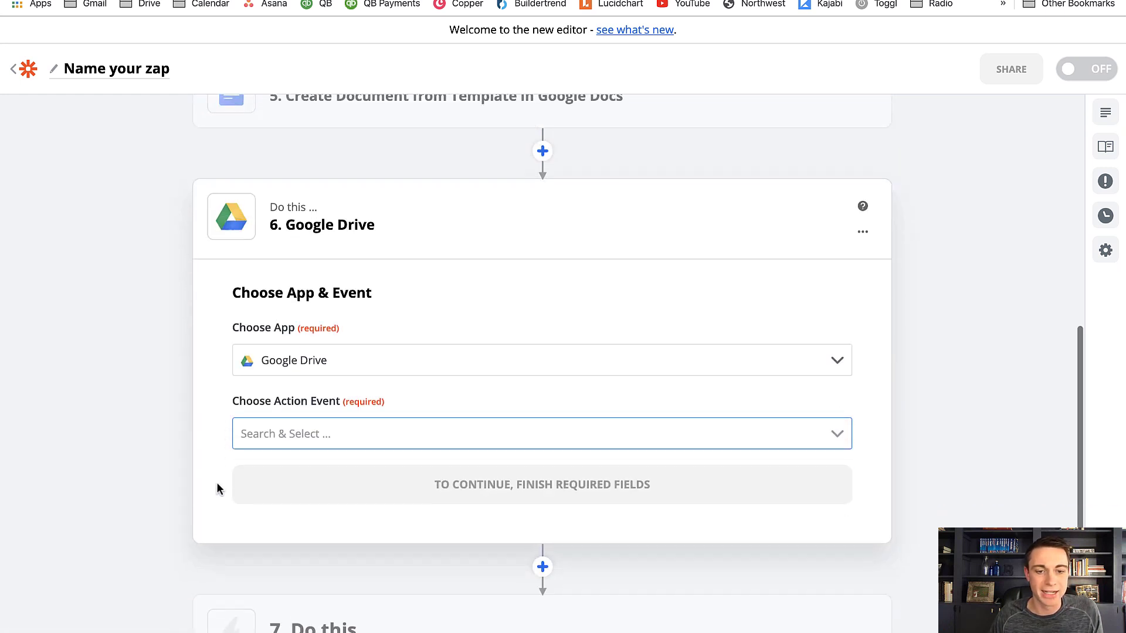
# Set the Google Drive action event to Change File Sharing Preference and continue to the account selection
pyautogui.click(507, 439)
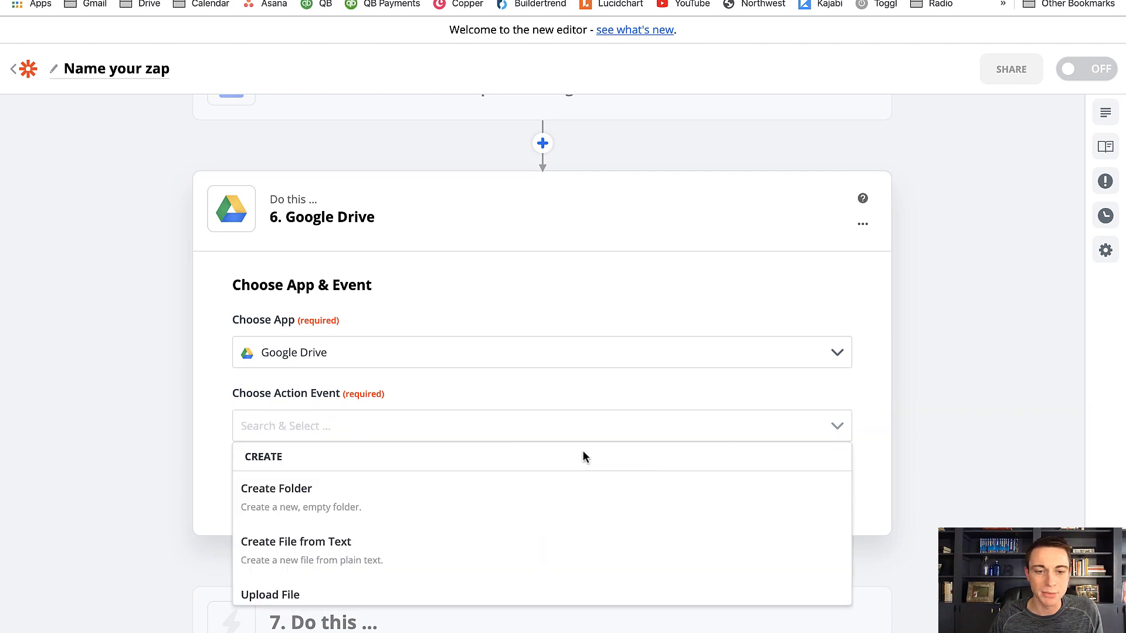
pyautogui.scroll(-5, 489, 521)
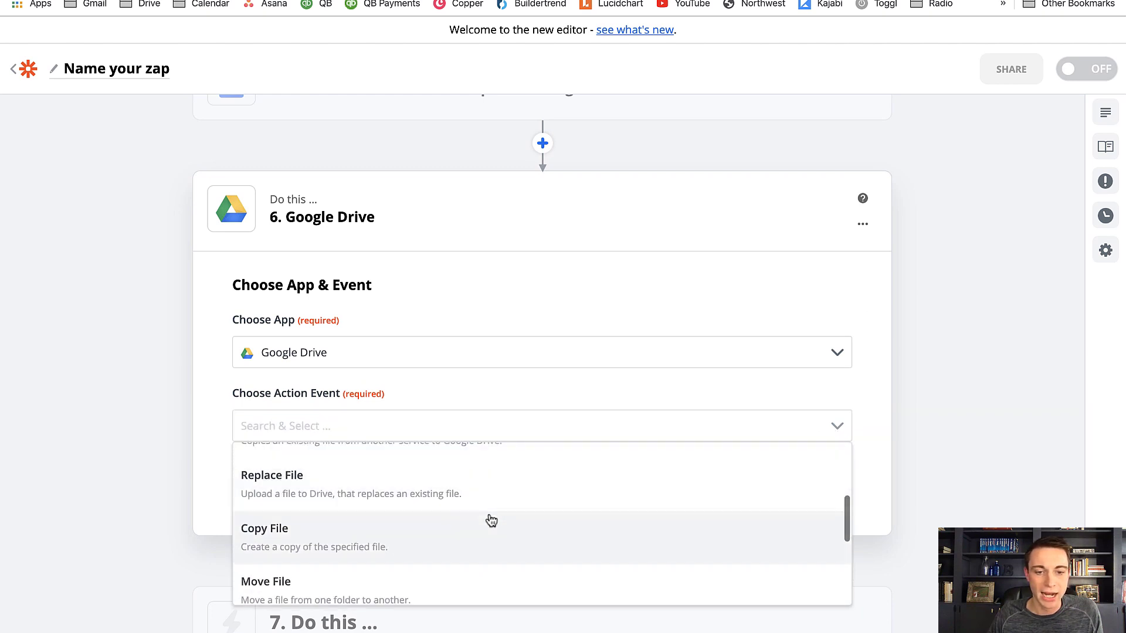
pyautogui.scroll(2, 491, 520)
pyautogui.scroll(-4, 490, 520)
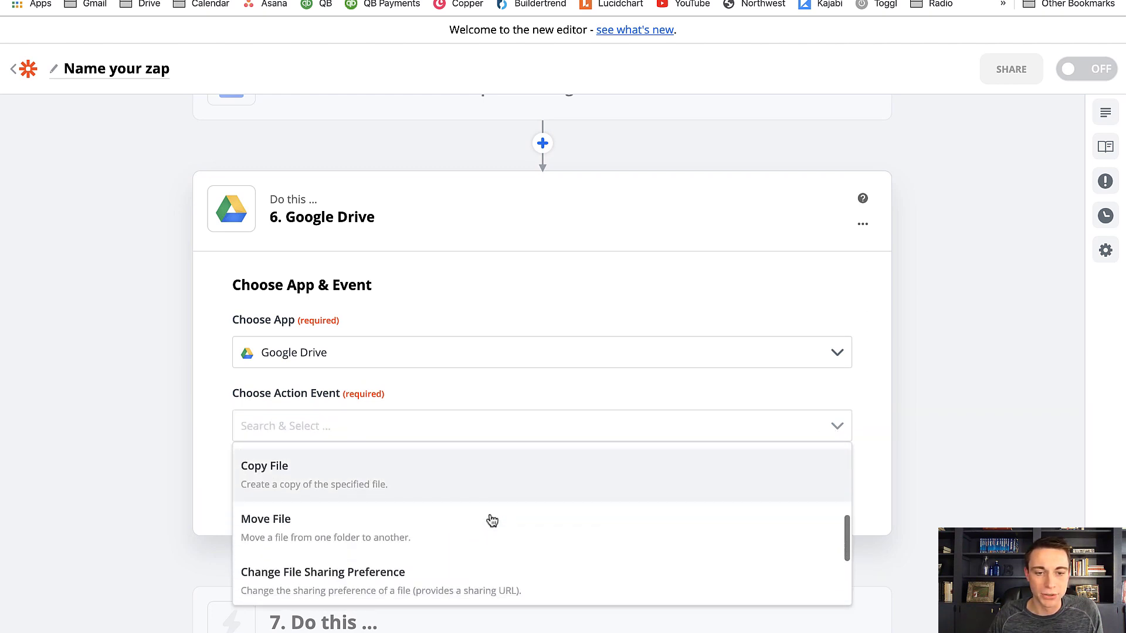
pyautogui.click(377, 559)
pyautogui.scroll(-1, 490, 486)
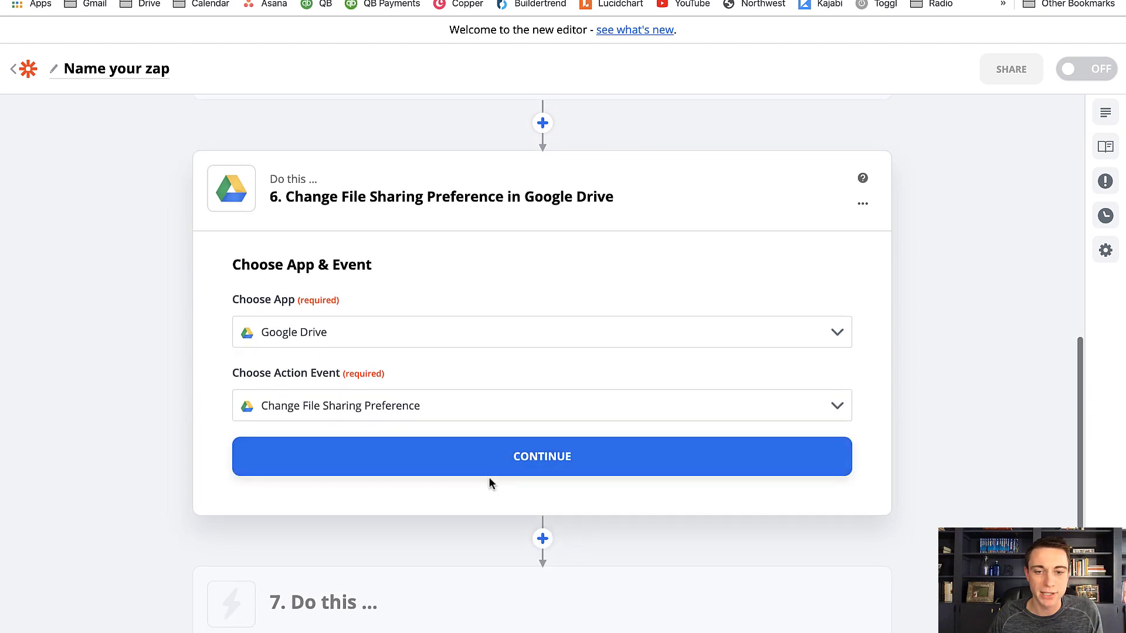
pyautogui.click(491, 471)
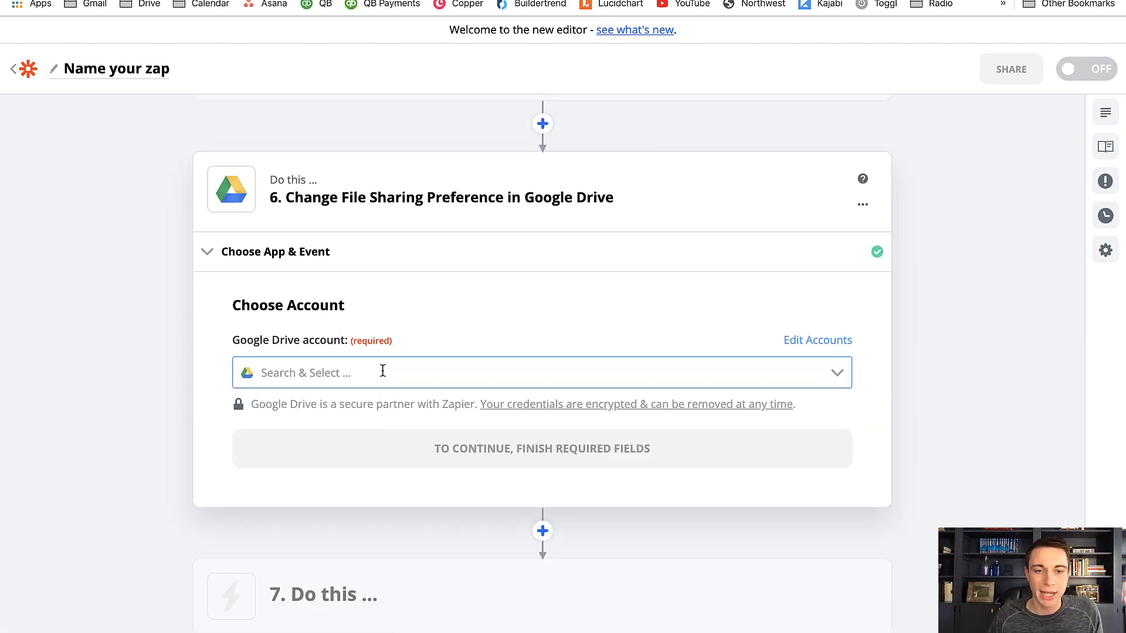
# Choose the Income Digs Google Drive account #2 for the sharing step and continue to its customization
pyautogui.click(835, 376)
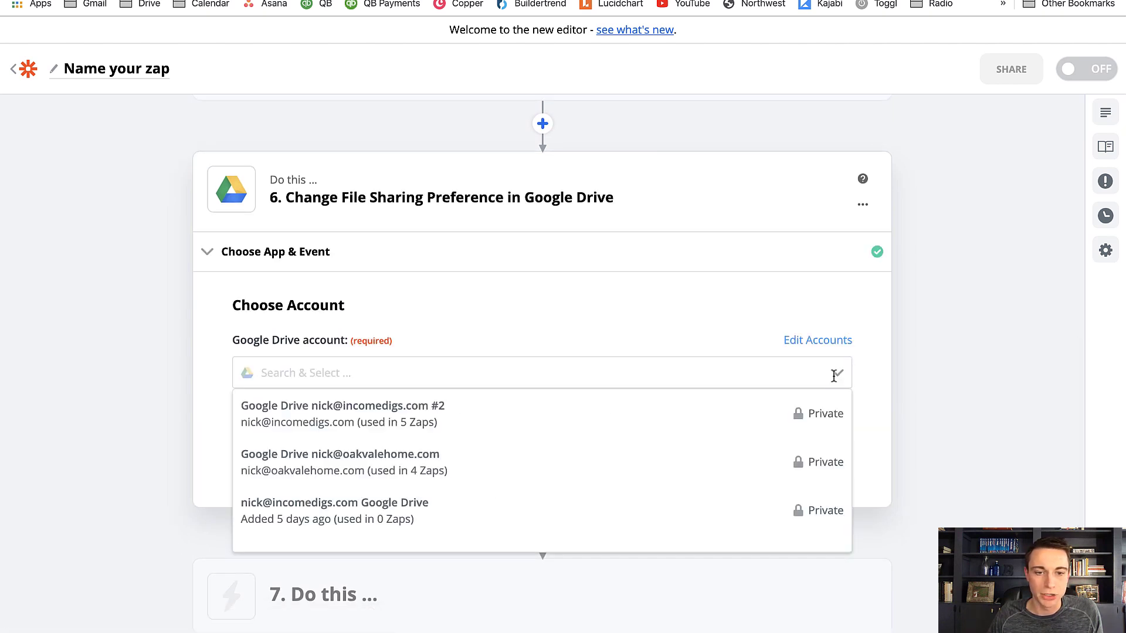
pyautogui.click(502, 420)
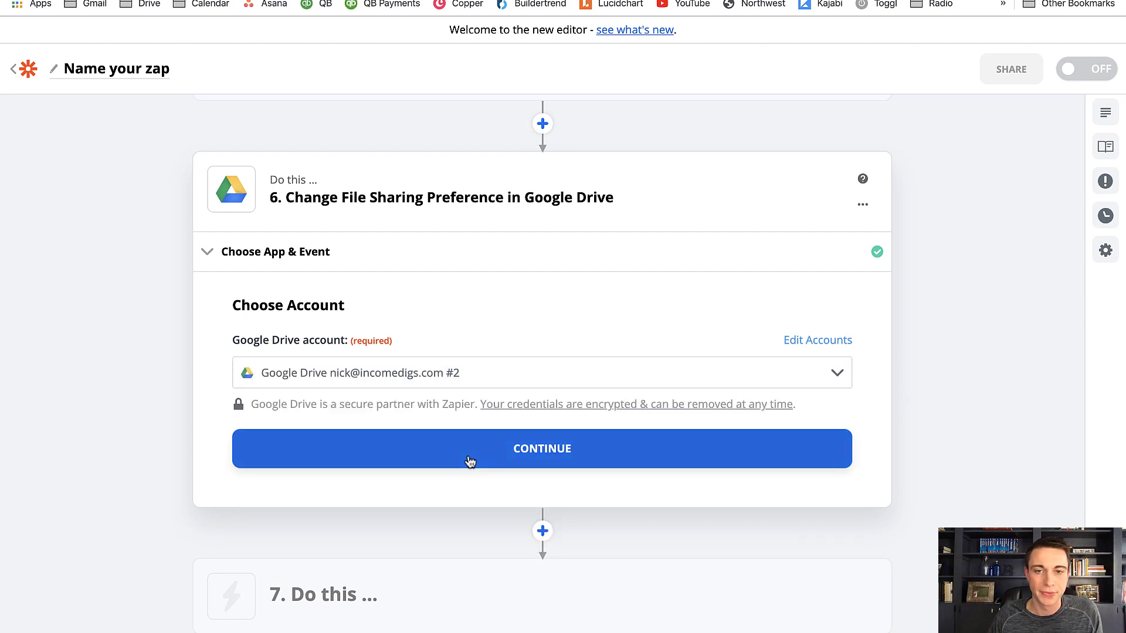
pyautogui.click(470, 462)
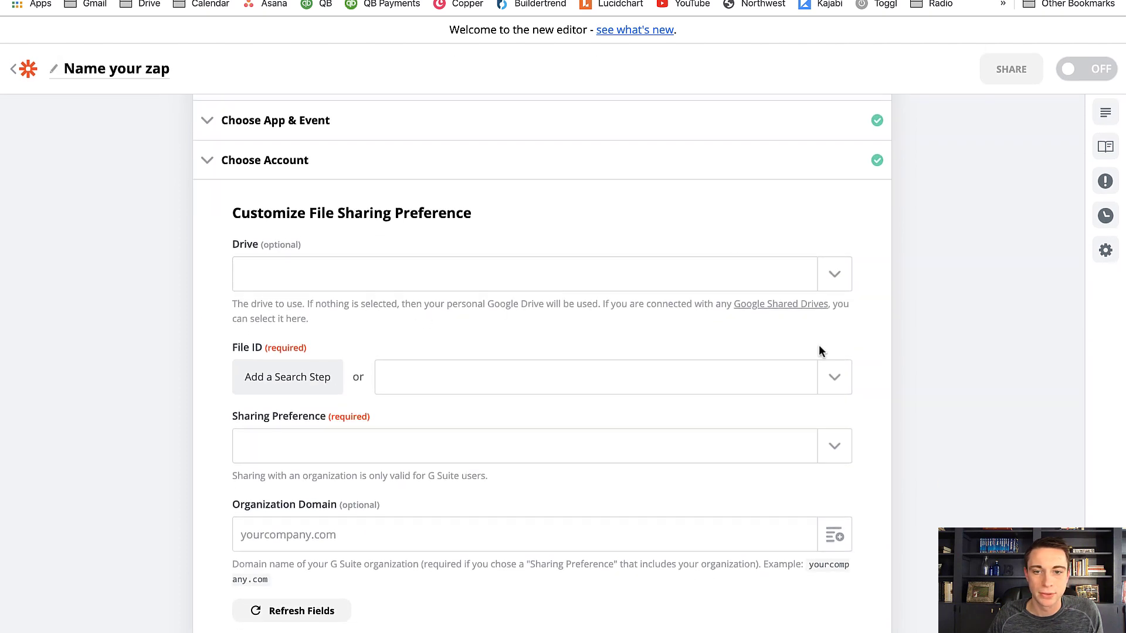
# Set the Drive to My Google Drive and the File ID to Use a Custom Value (advanced)
pyautogui.click(835, 284)
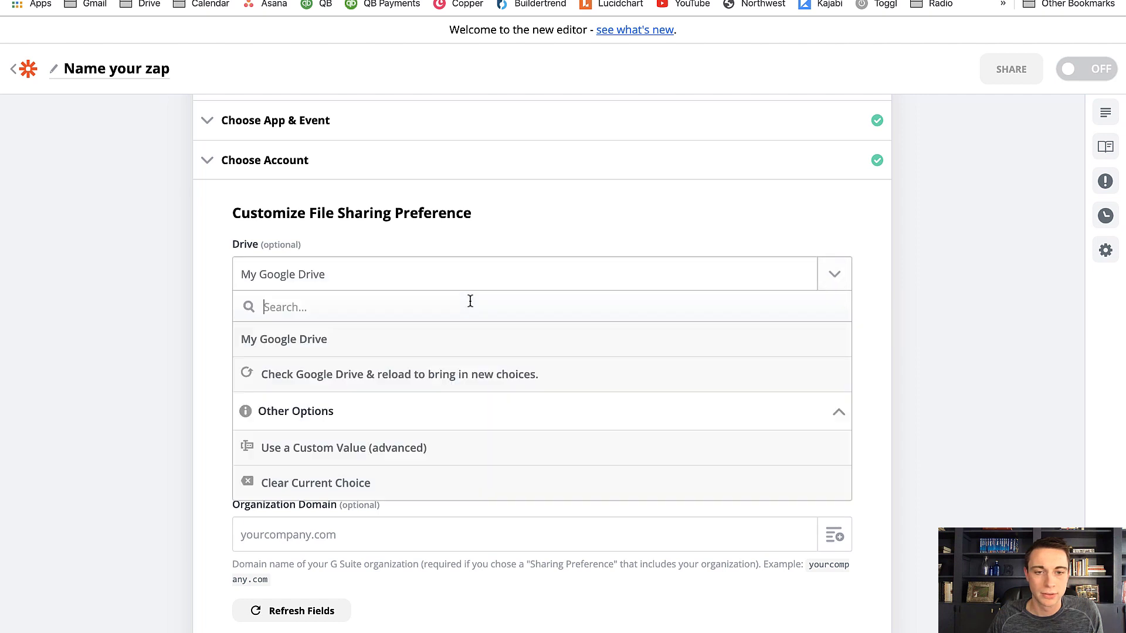
pyautogui.click(415, 346)
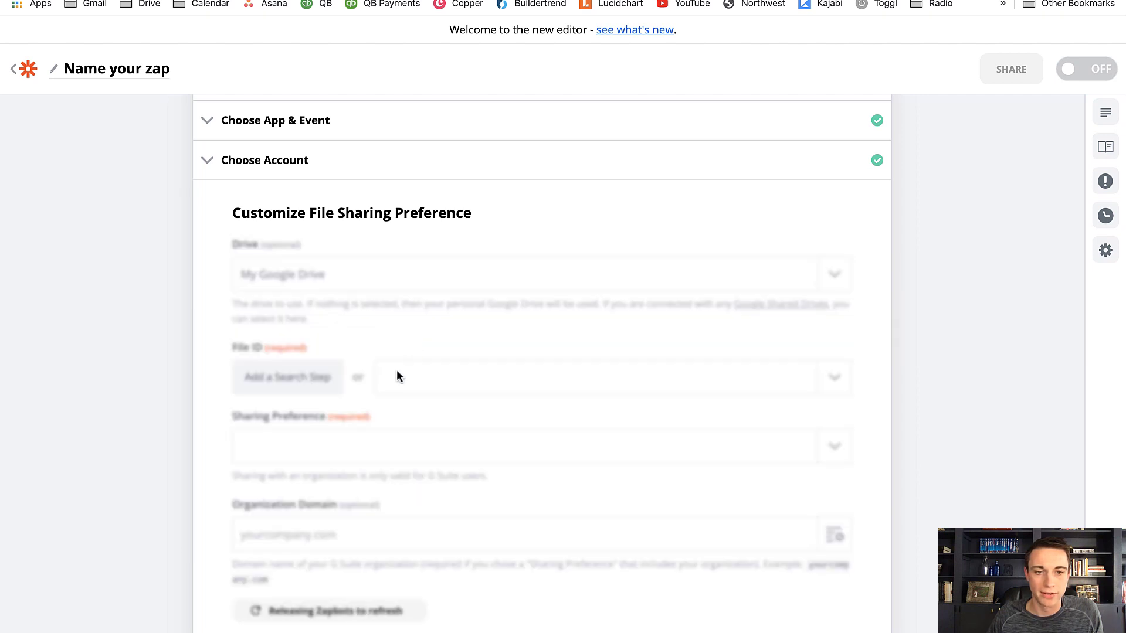
pyautogui.click(840, 385)
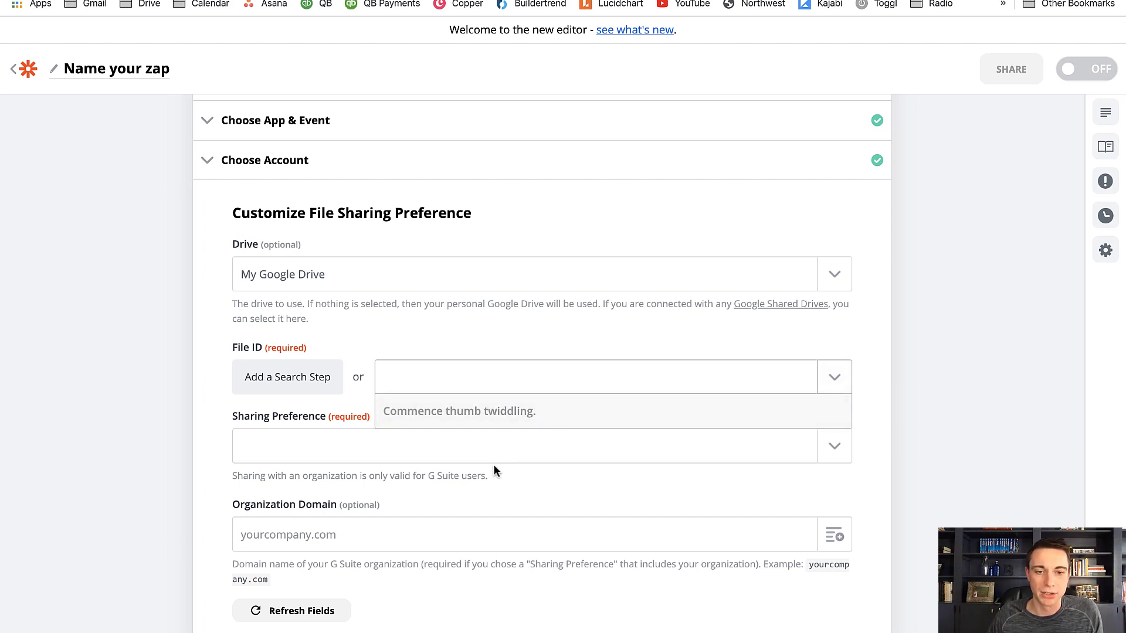
pyautogui.scroll(-10, 495, 469)
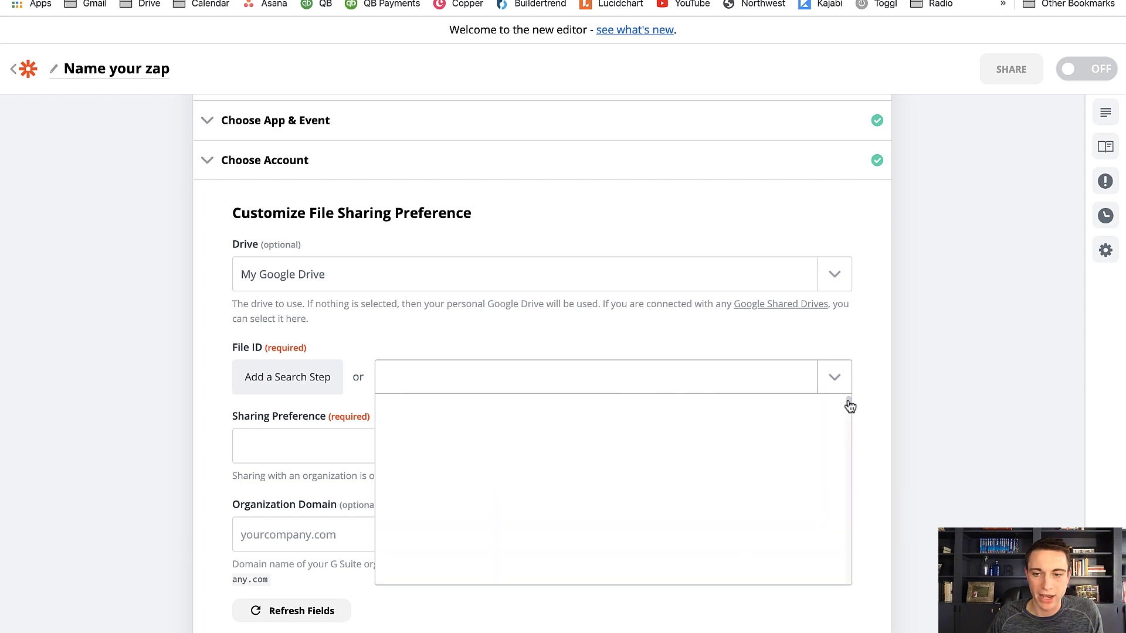
pyautogui.scroll(-15, 847, 455)
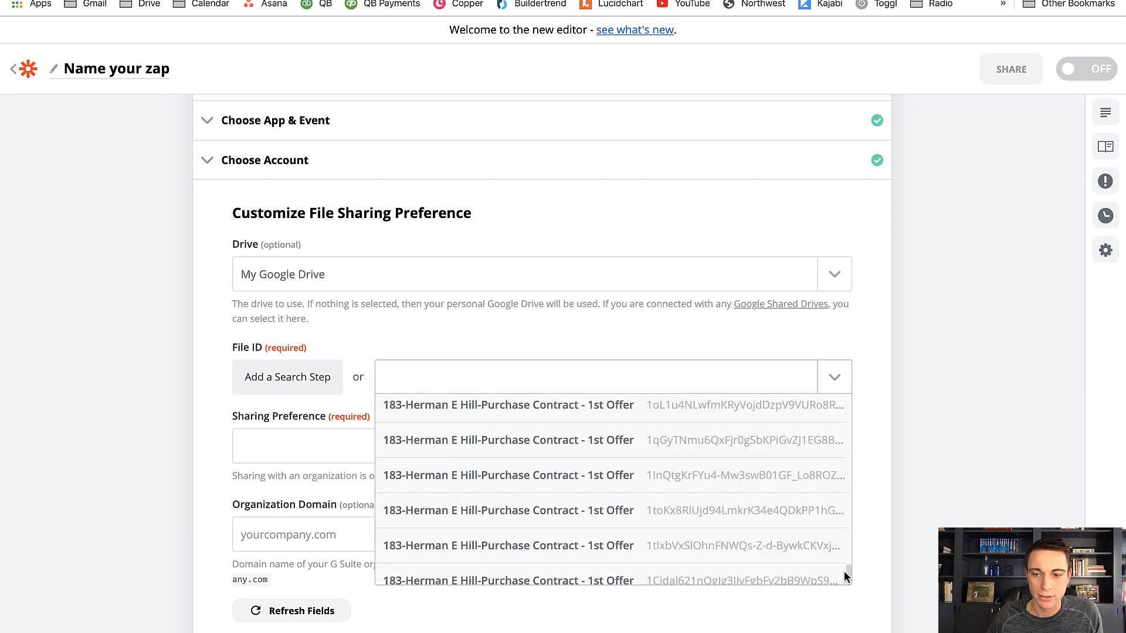
pyautogui.click(636, 536)
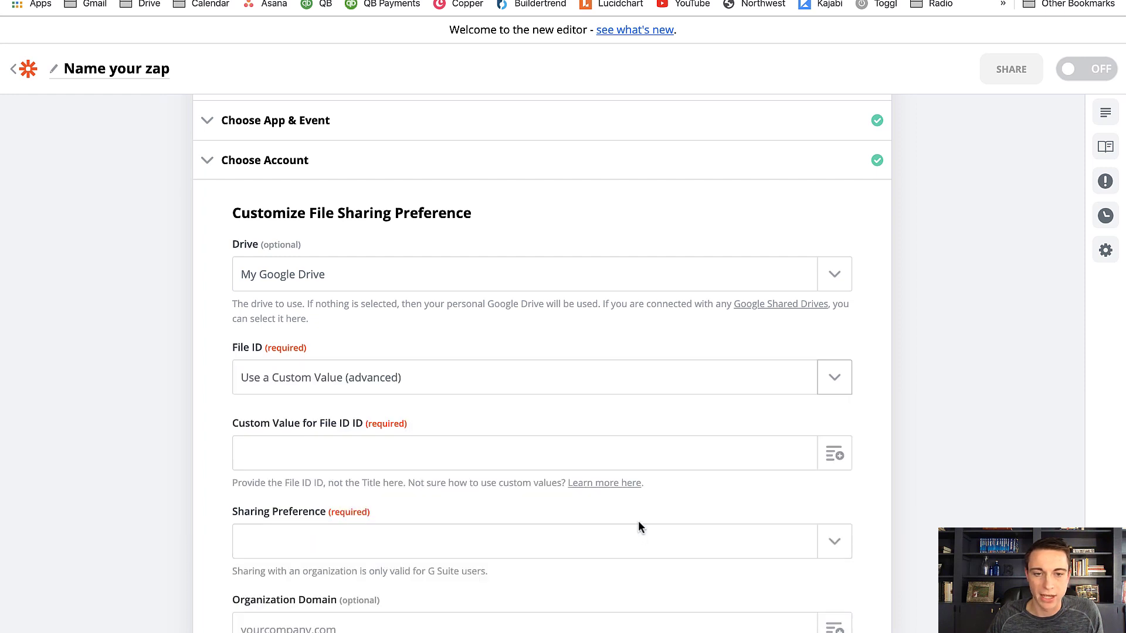
# Fill the custom File ID value with the ID from the Create Document from Template step
pyautogui.click(833, 457)
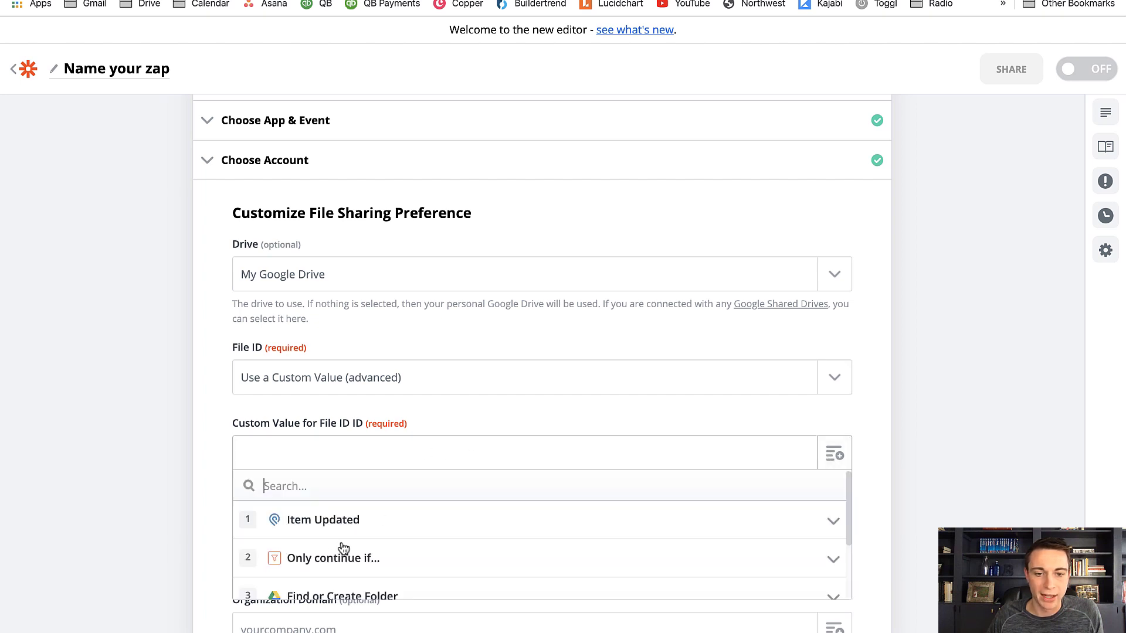
pyautogui.scroll(-5, 342, 535)
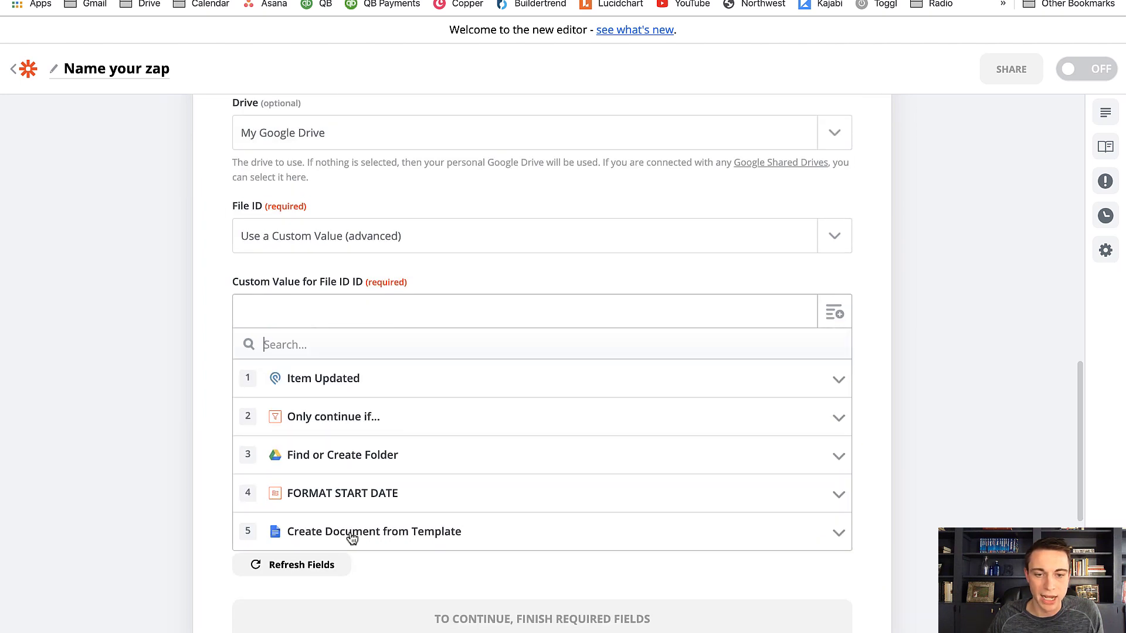
pyautogui.click(352, 535)
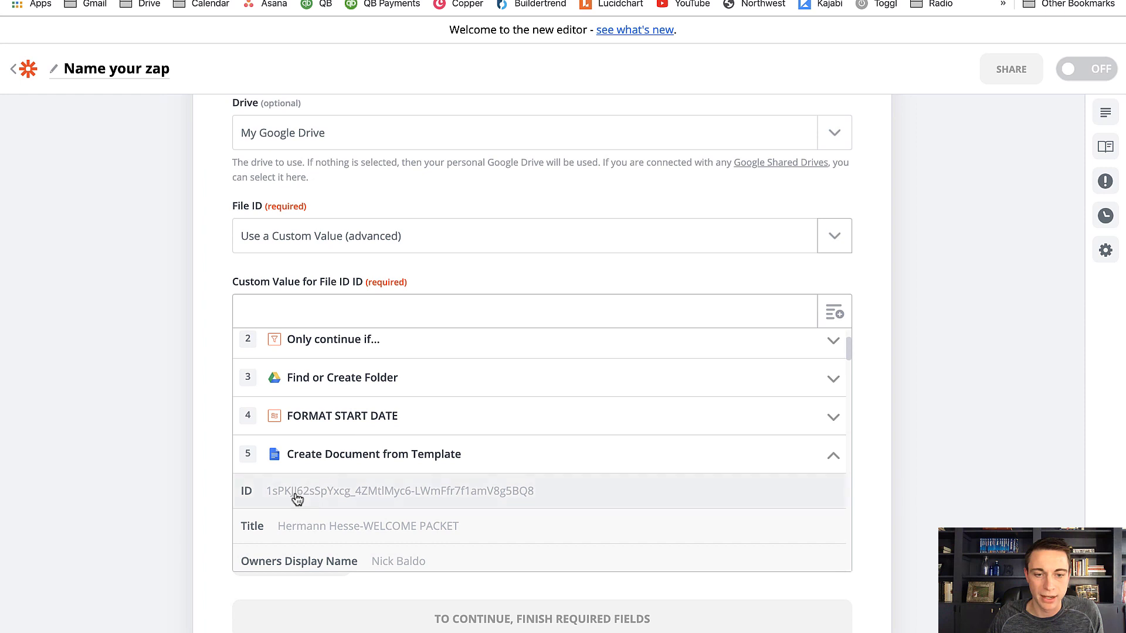
pyautogui.click(298, 499)
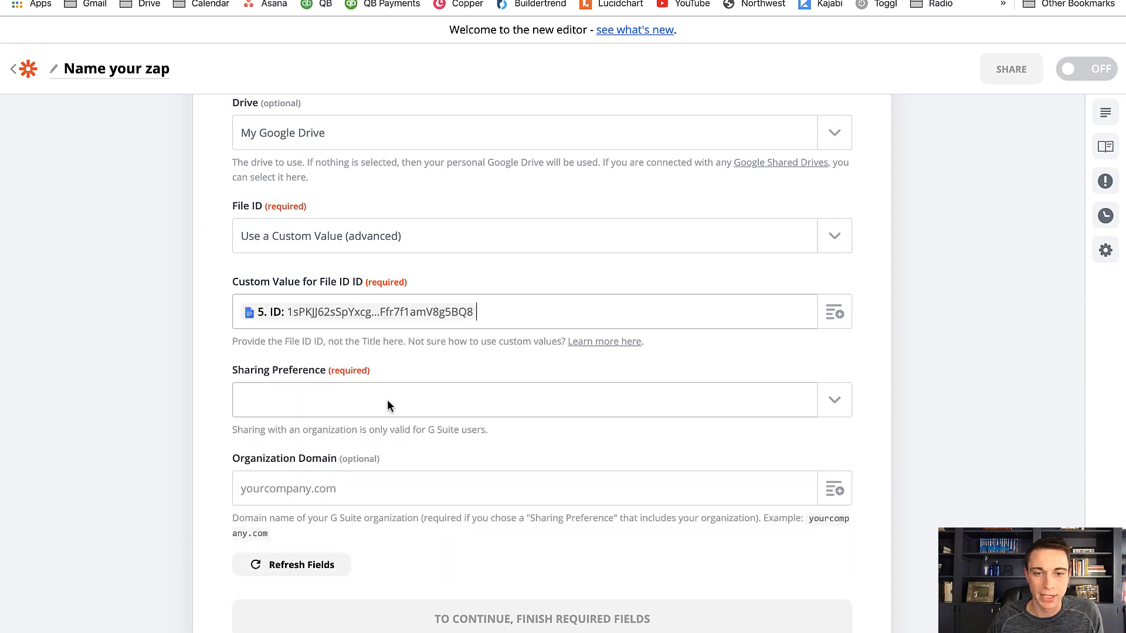
# Set the Sharing Preference to "Anyone on the internet who has the link can edit" and continue to the test stage
pyautogui.click(830, 404)
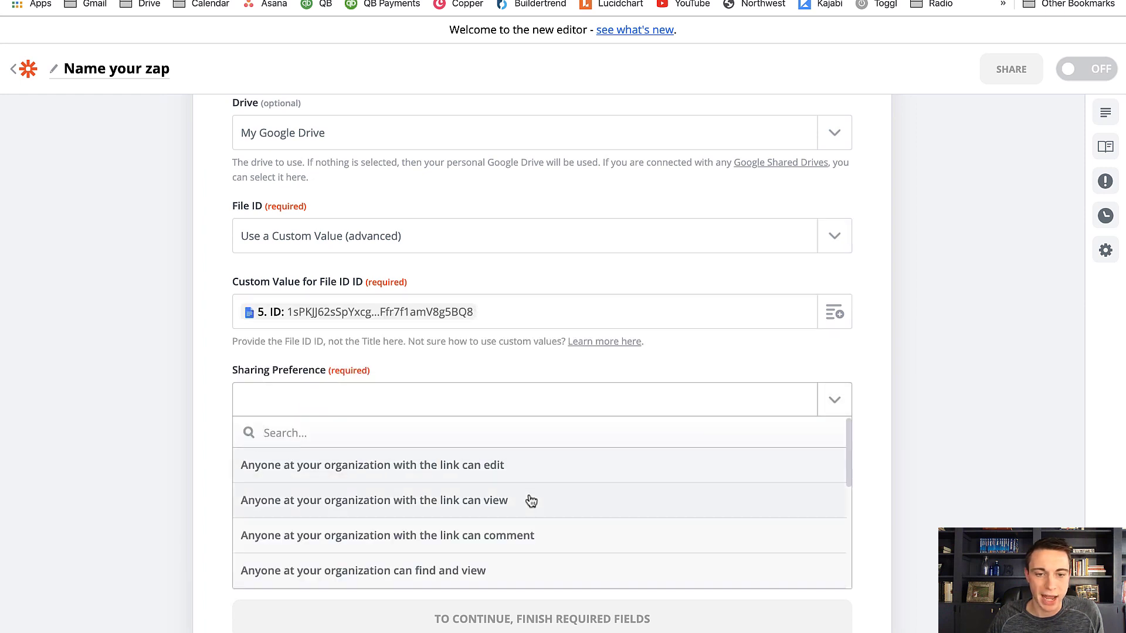
pyautogui.scroll(-3, 530, 501)
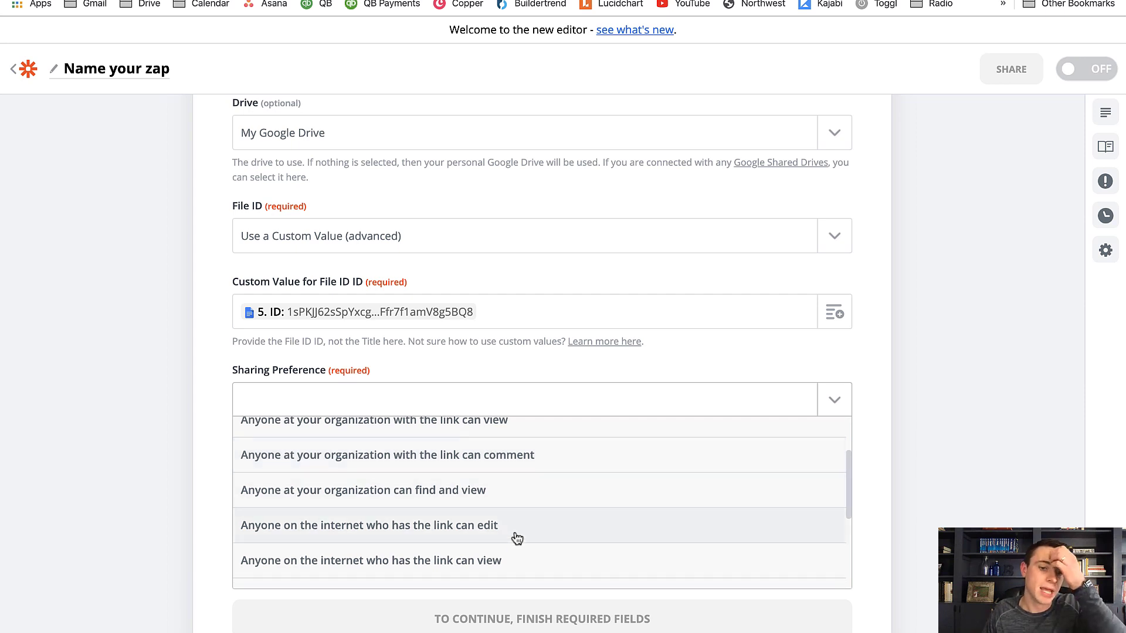
pyautogui.click(514, 535)
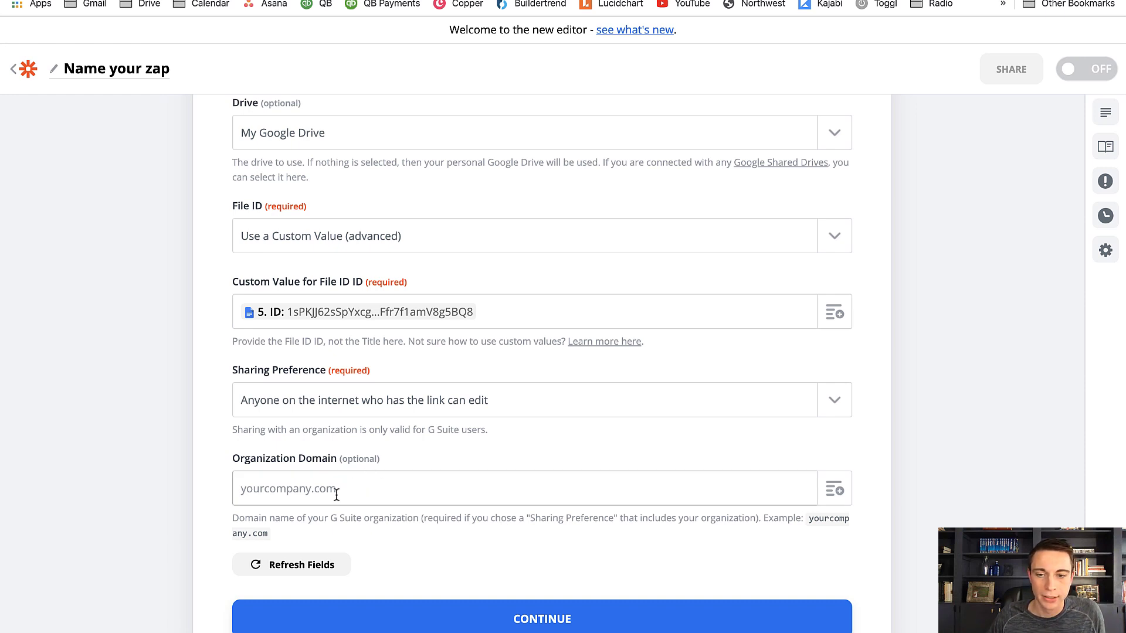
pyautogui.scroll(-1, 413, 533)
pyautogui.click(463, 607)
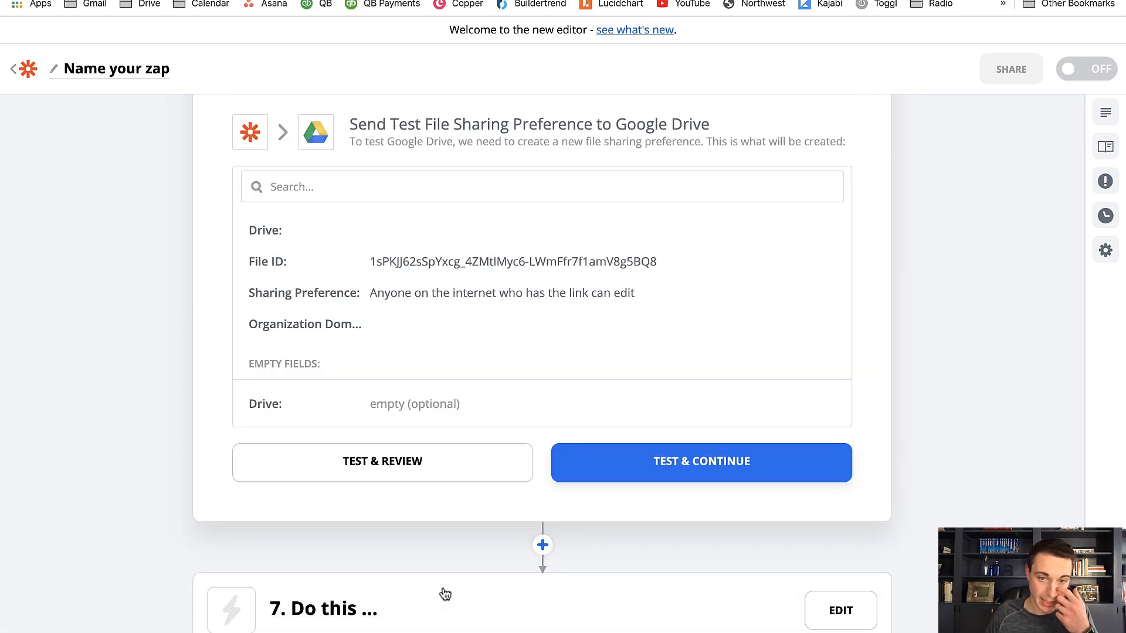
# Test and review the Google Drive sharing step, and open the empty step 7 for setup
pyautogui.click(404, 477)
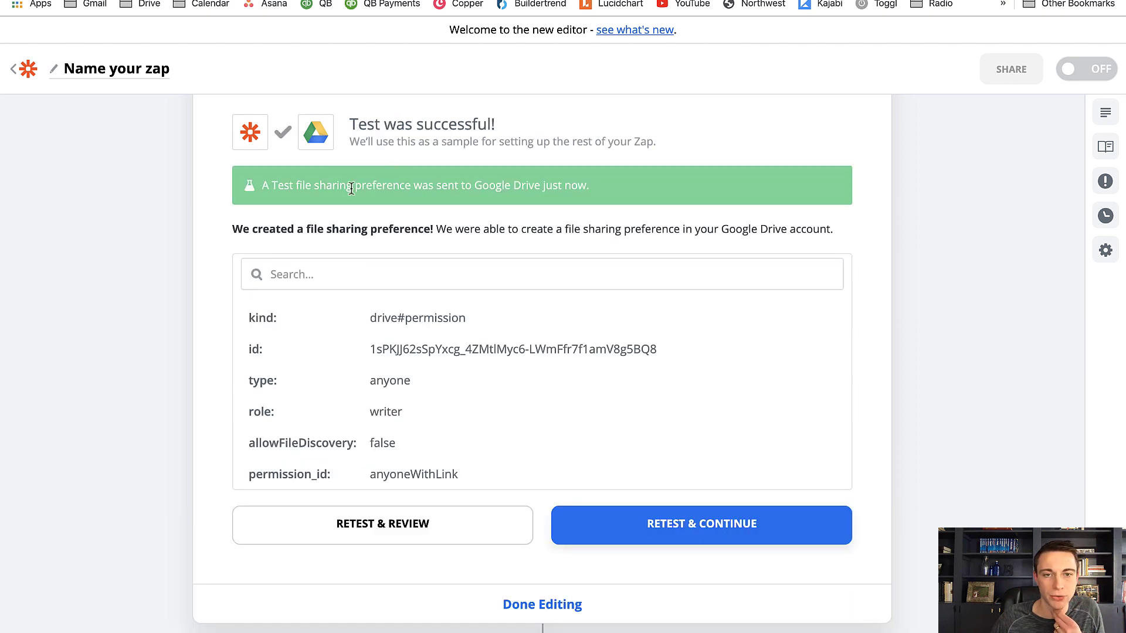
pyautogui.scroll(-5, 377, 268)
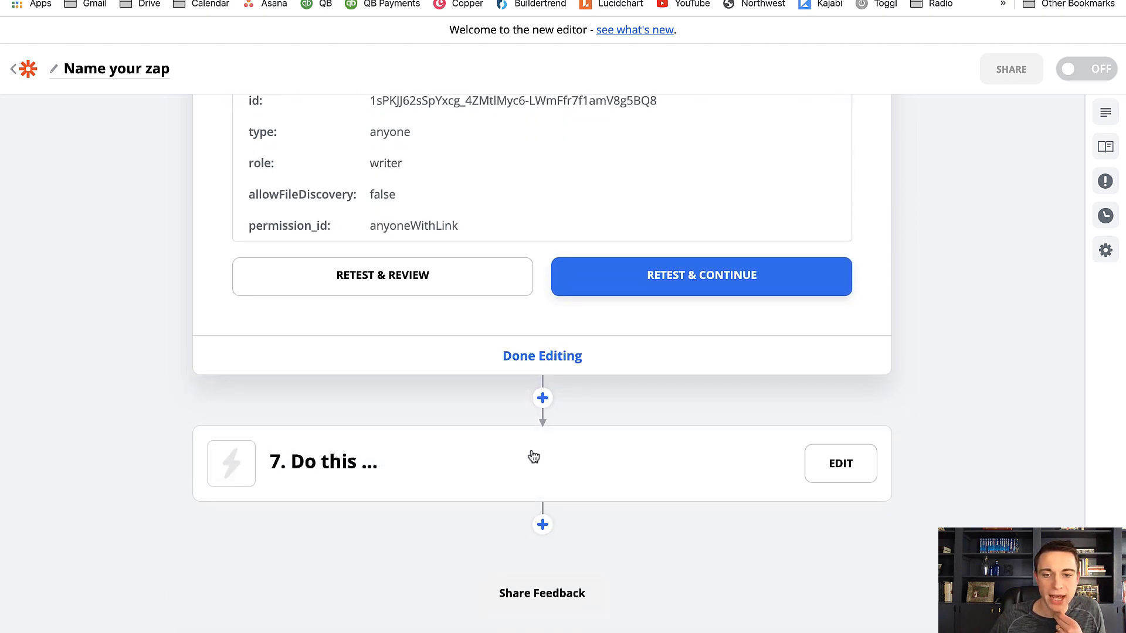
pyautogui.click(516, 480)
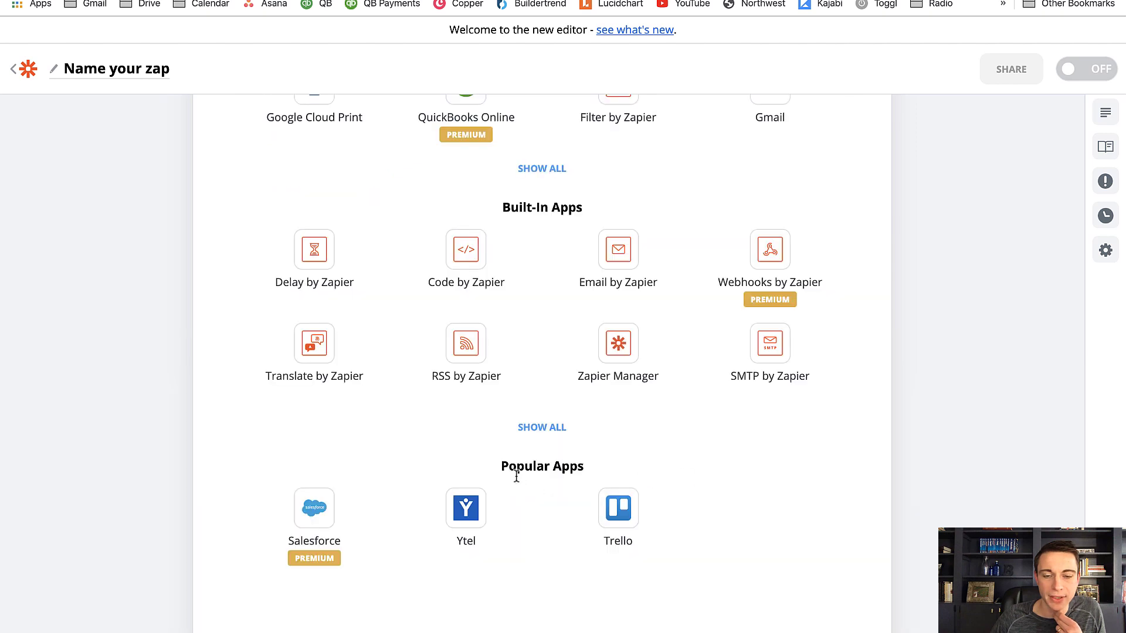
# Set step 7 to the Podio app with the Update Item action event and continue to the account choice
pyautogui.scroll(10, 495, 279)
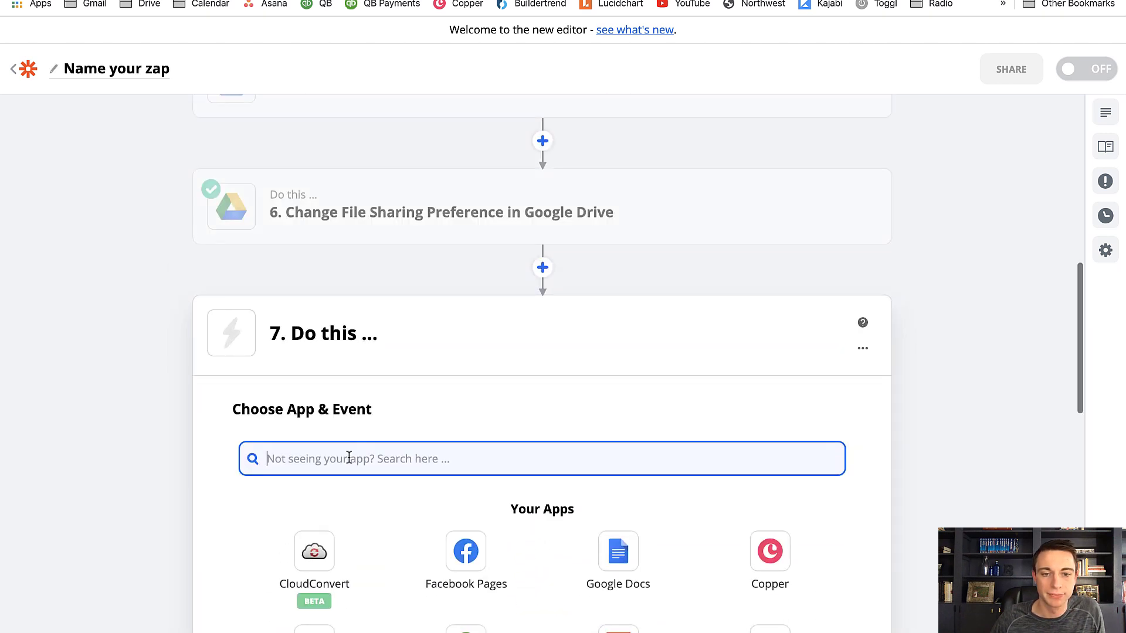
pyautogui.write('PODIO')
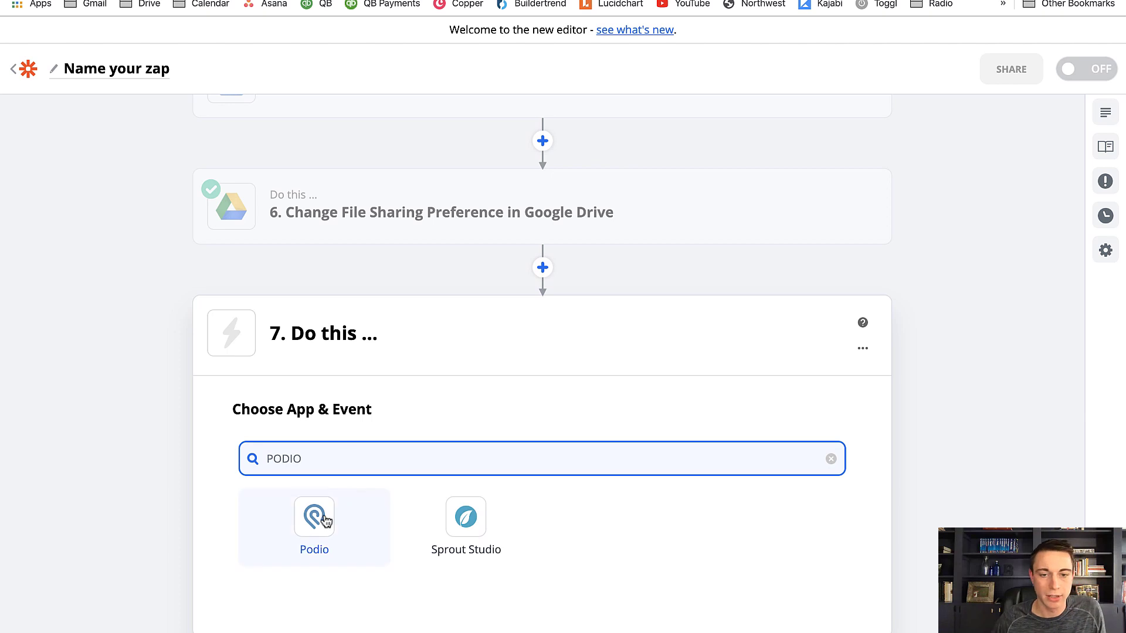
pyautogui.click(317, 519)
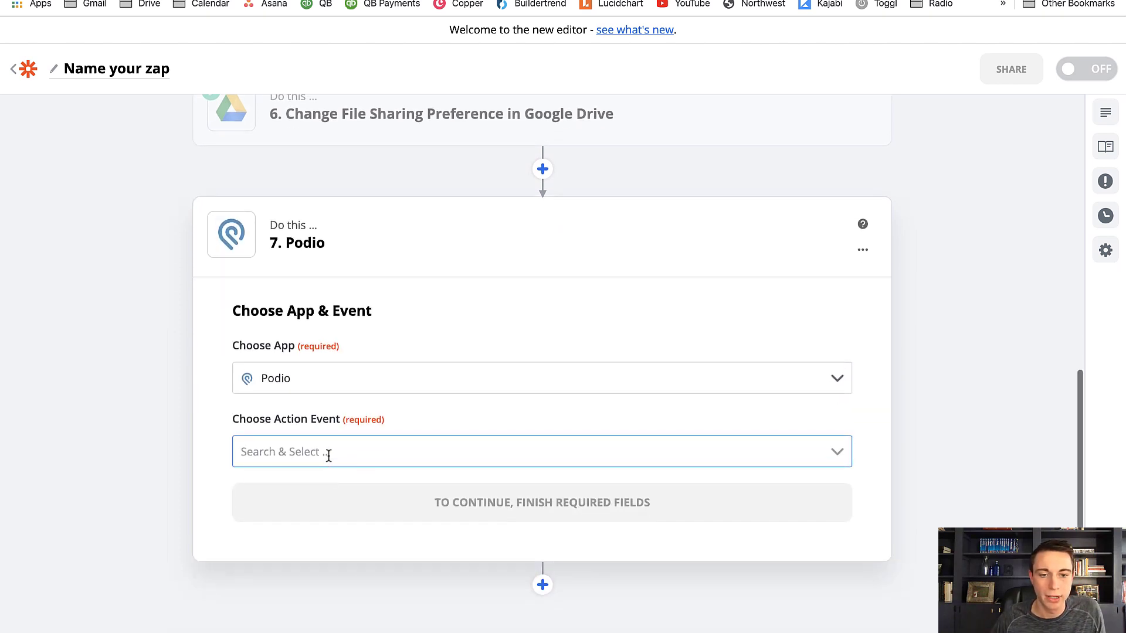
pyautogui.click(329, 455)
pyautogui.click(290, 577)
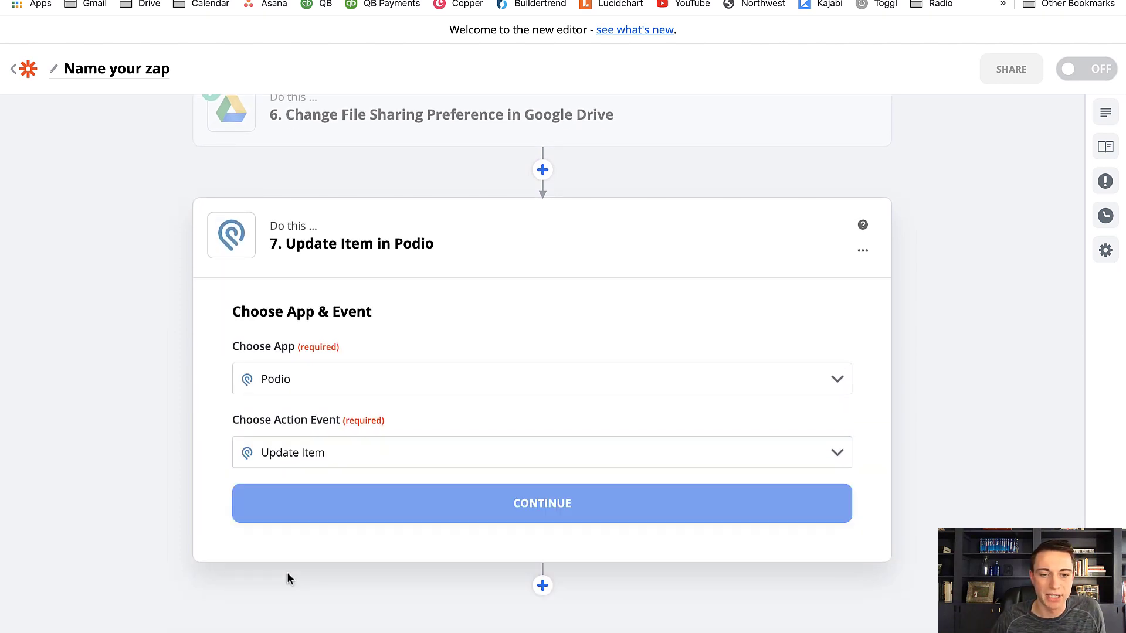
pyautogui.click(299, 509)
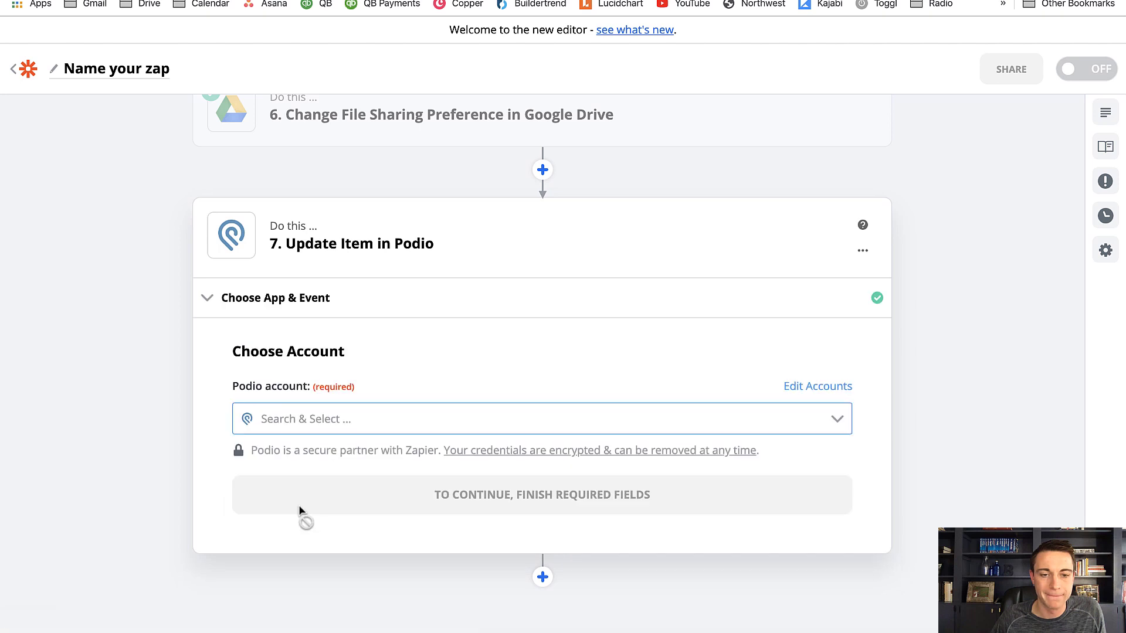
# Choose the Podio #4 account for the update step and continue to its customization
pyautogui.click(297, 419)
pyautogui.click(287, 461)
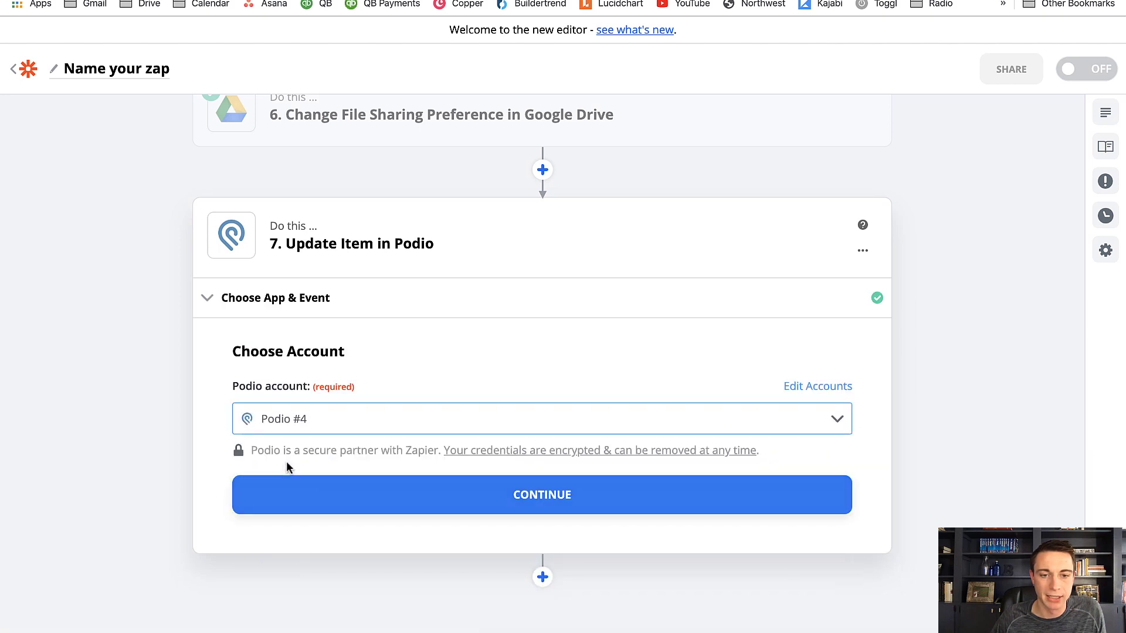
pyautogui.click(292, 512)
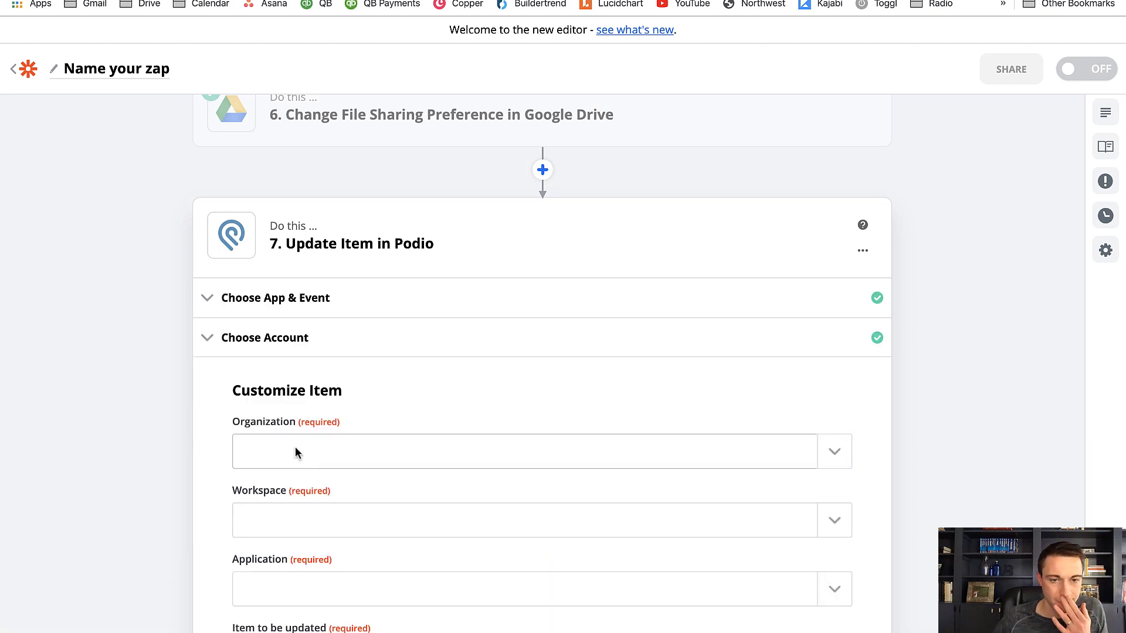
# Set the Organization to Income Digs and the Workspace to Property Management
pyautogui.click(296, 450)
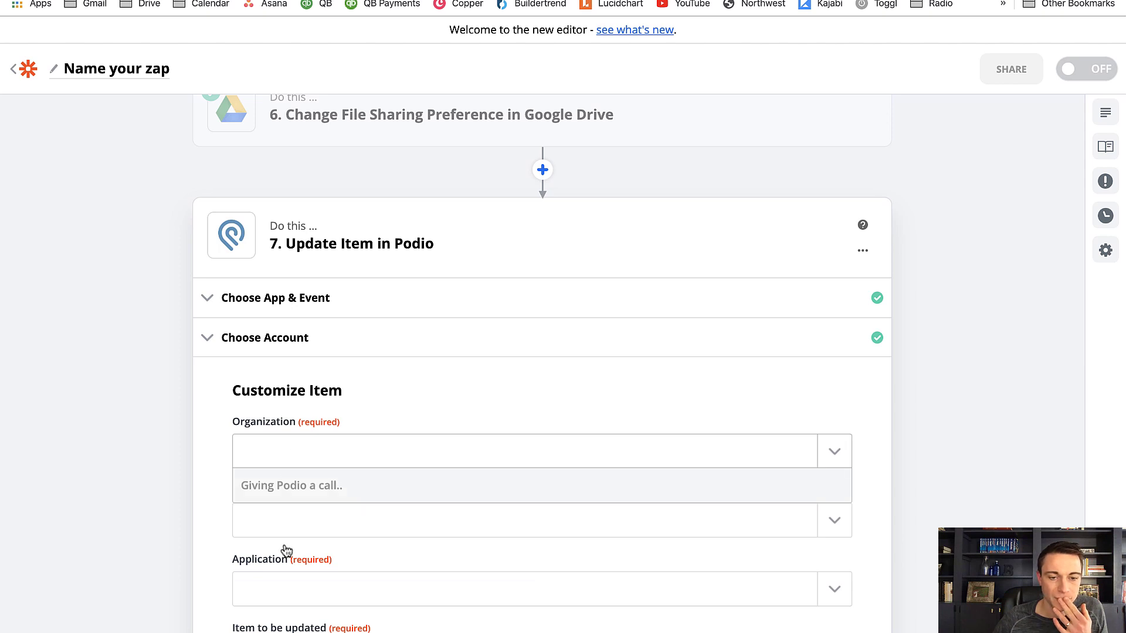
pyautogui.click(287, 586)
pyautogui.scroll(-3, 232, 533)
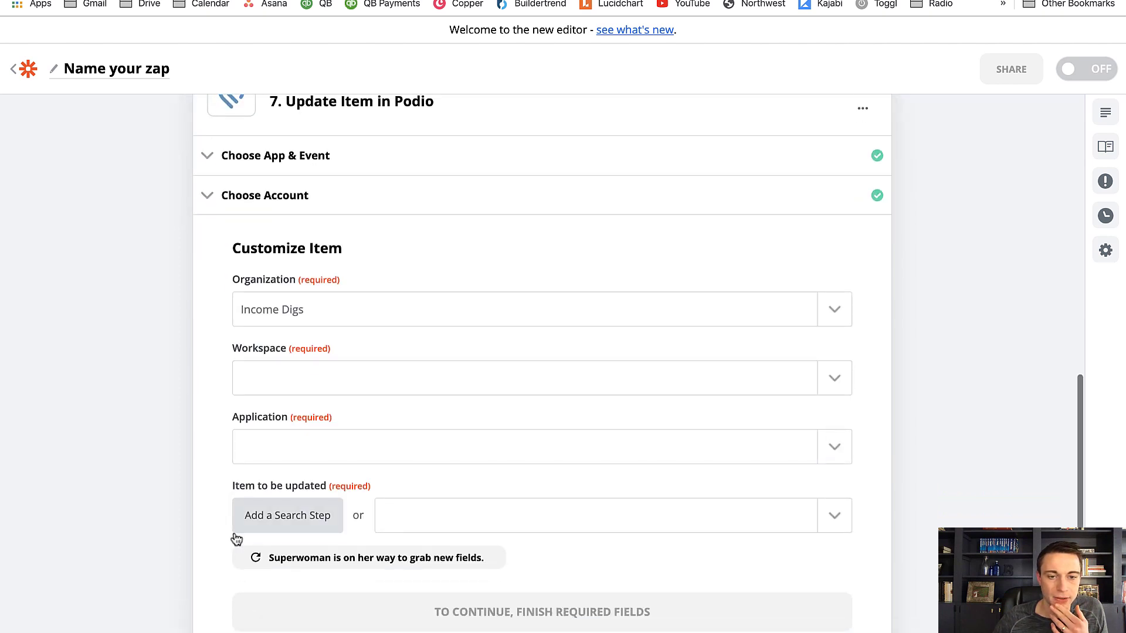
pyautogui.click(300, 381)
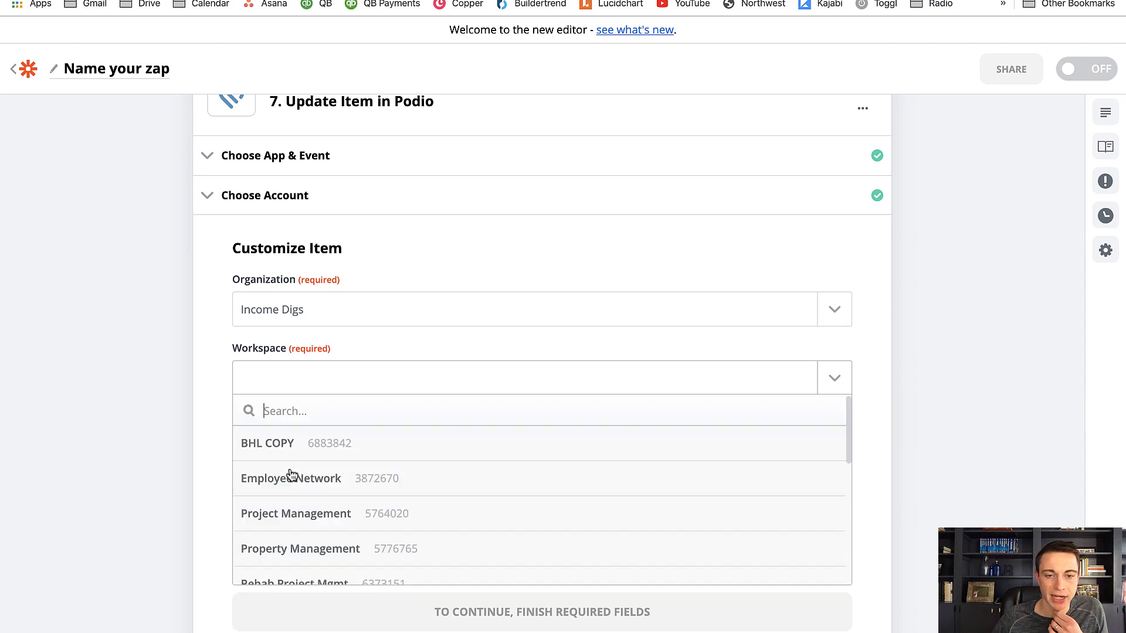
pyautogui.click(314, 544)
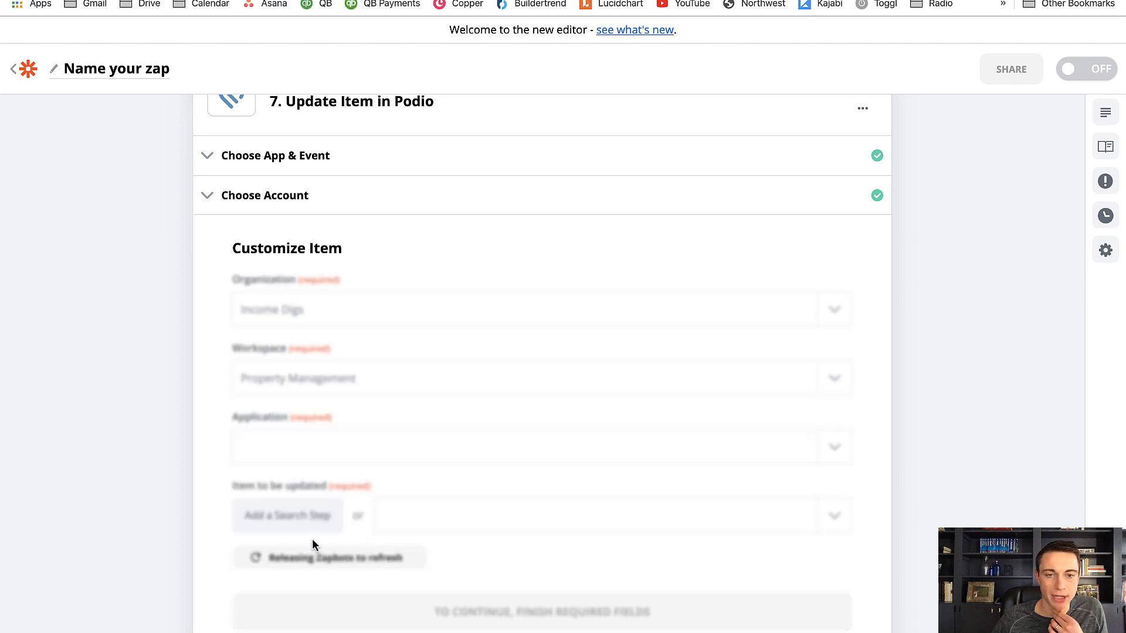
# Set the Application of the Podio update step to Renters
pyautogui.click(314, 440)
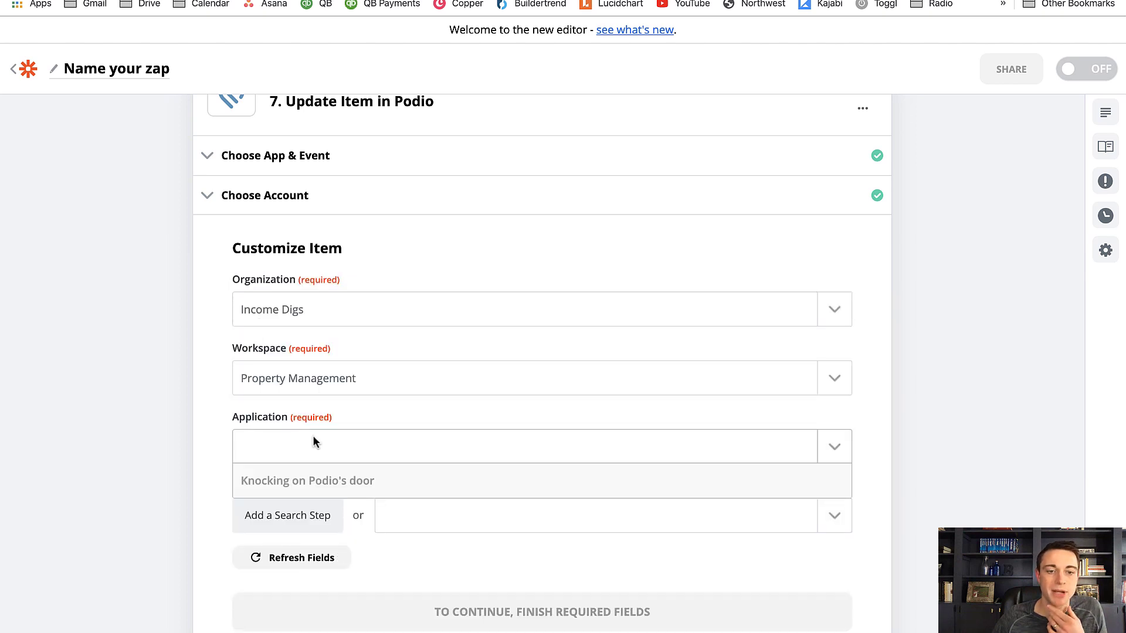
pyautogui.scroll(-5, 285, 540)
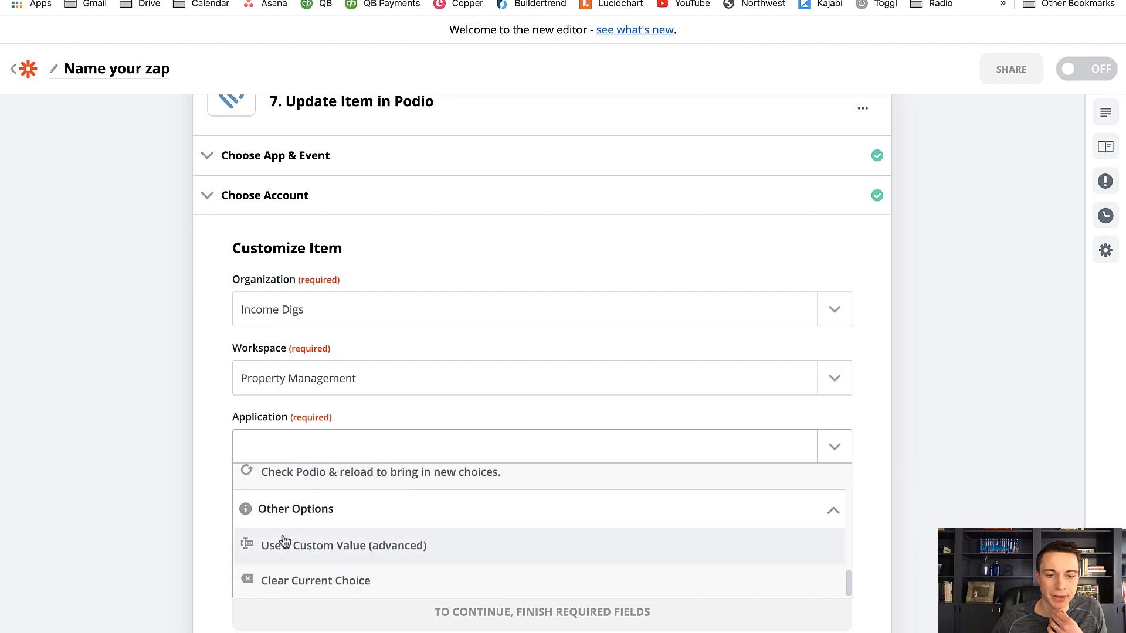
pyautogui.scroll(2, 292, 528)
pyautogui.click(290, 514)
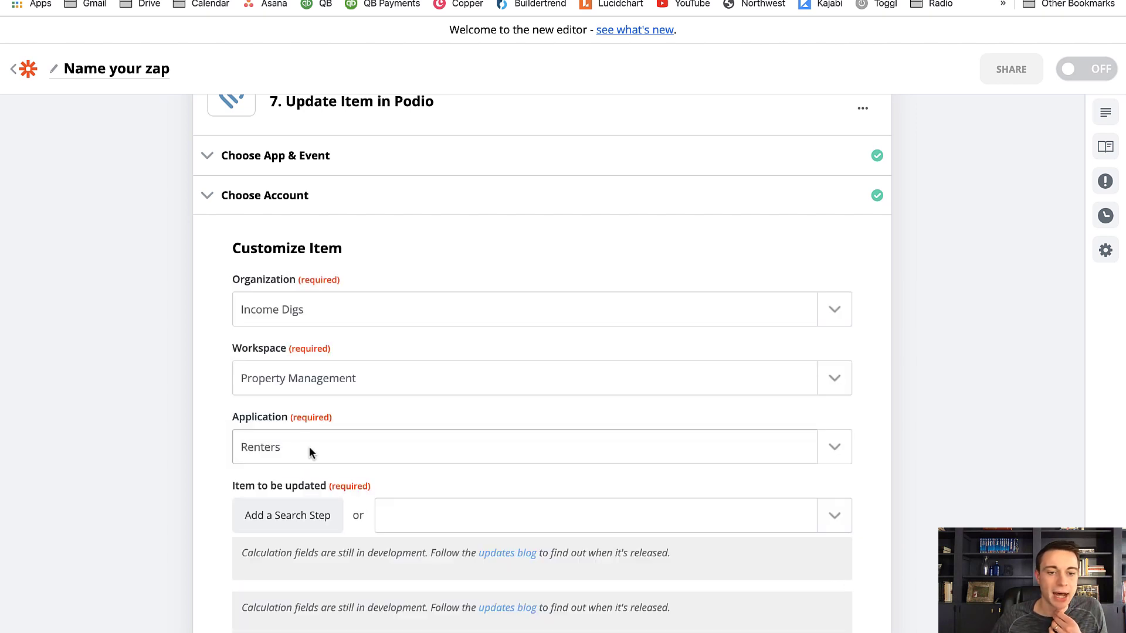
# Set the Item to be updated to Use a Custom Value (advanced)
pyautogui.scroll(-3, 346, 469)
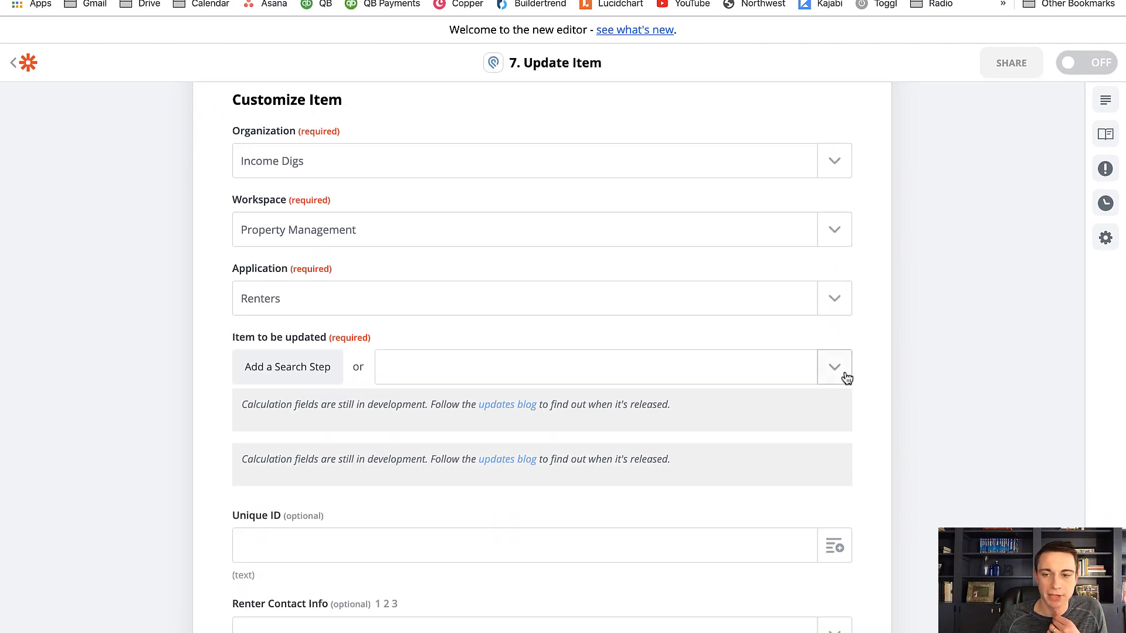
pyautogui.click(845, 375)
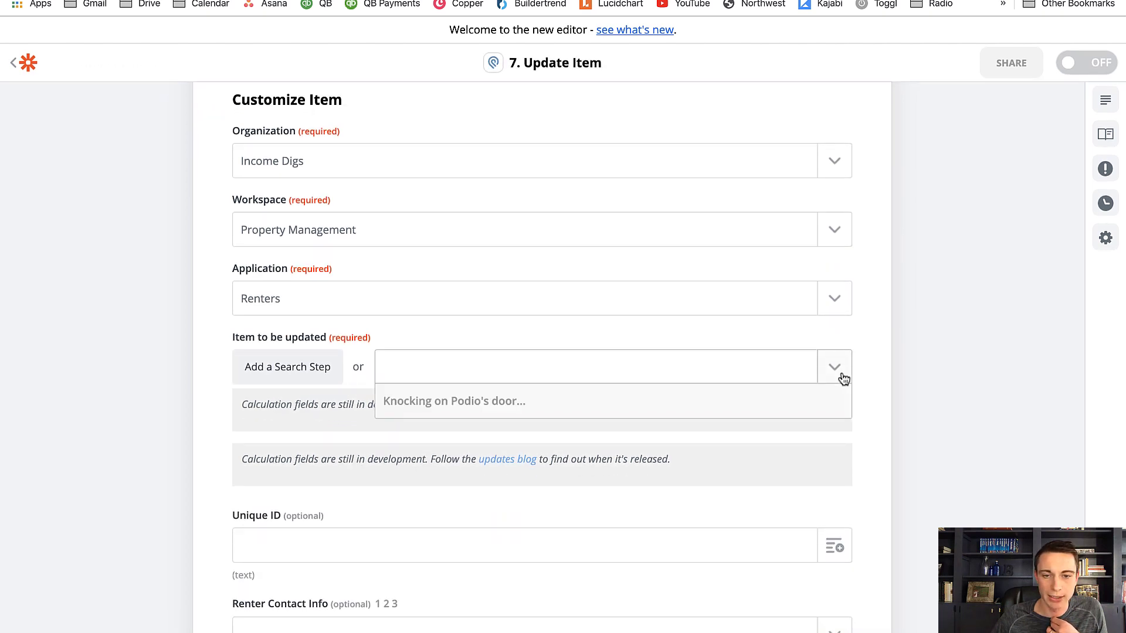
pyautogui.scroll(-1, 500, 520)
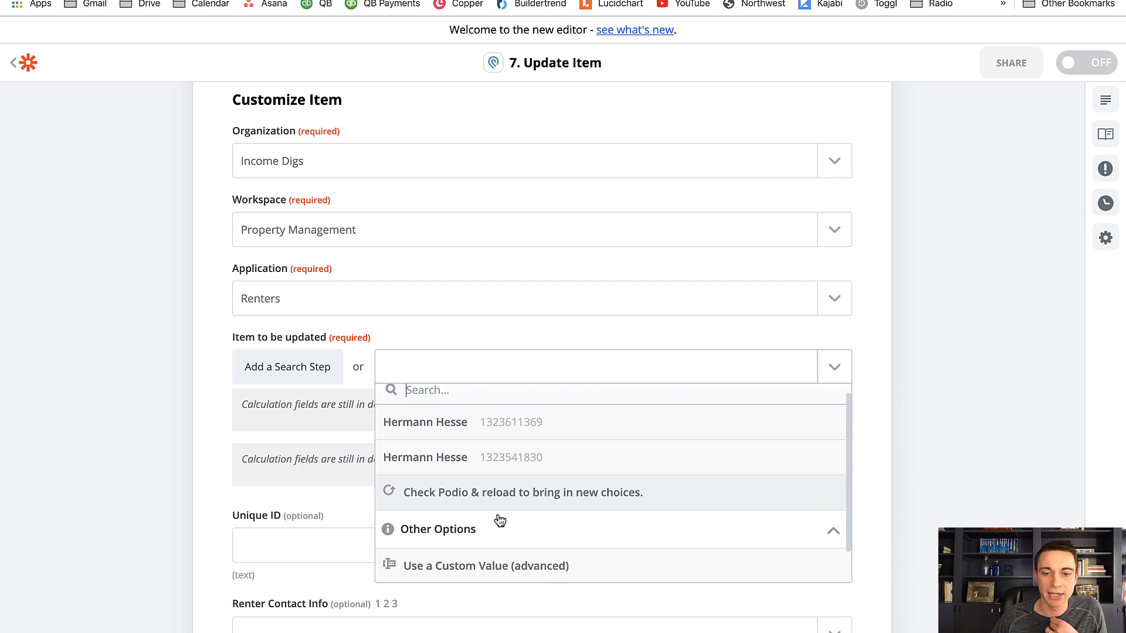
pyautogui.scroll(-2, 499, 521)
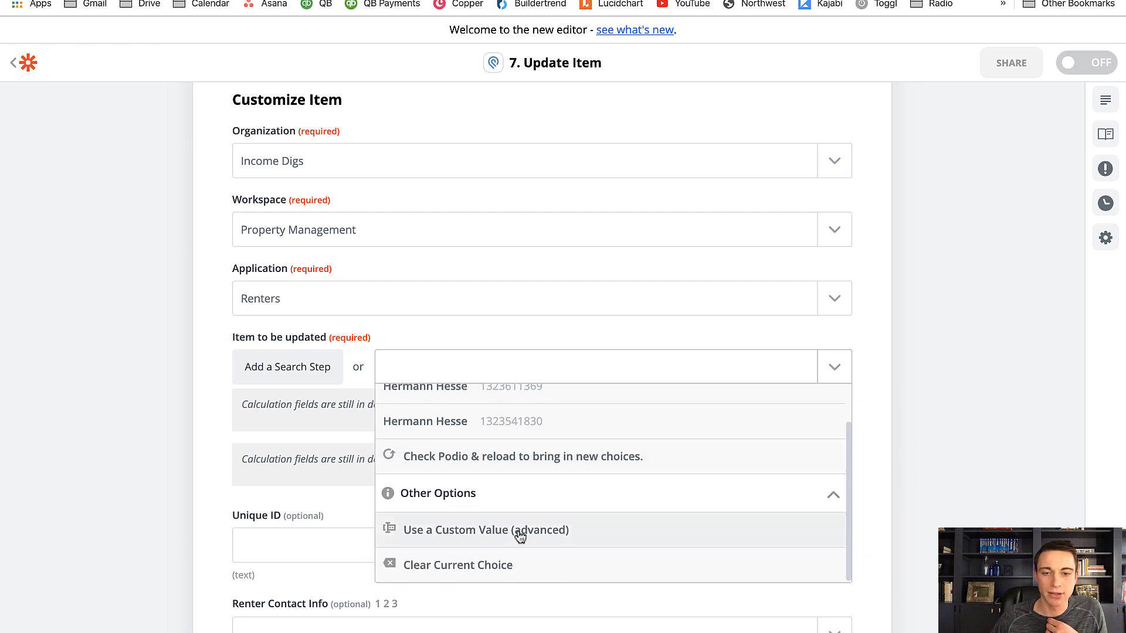
pyautogui.click(520, 535)
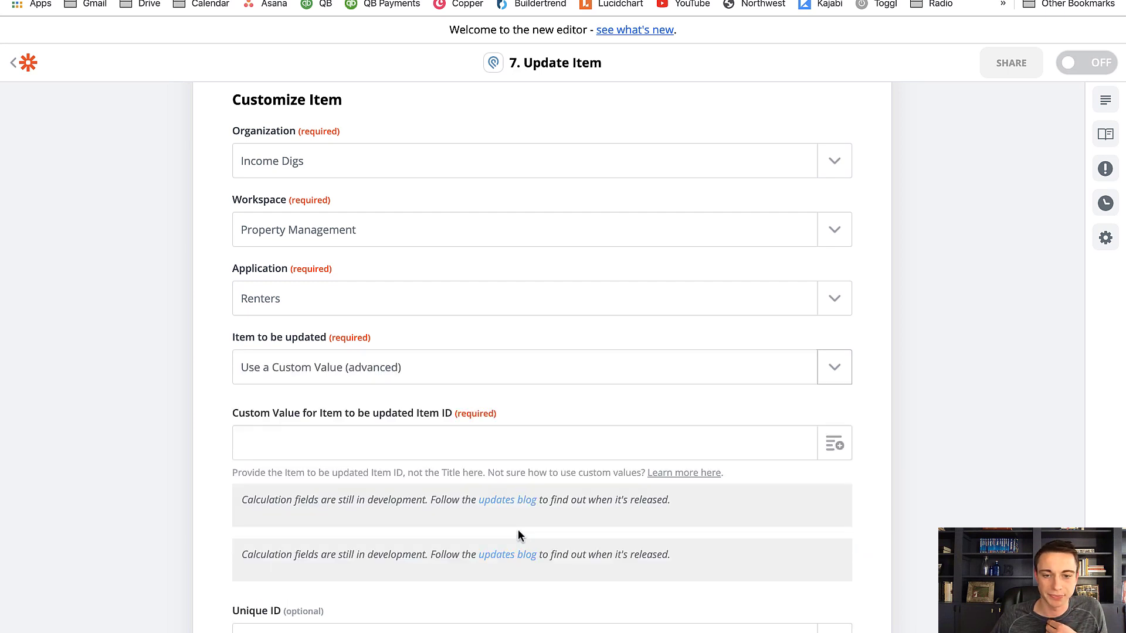
# Fill the custom value for the item to be updated with the Item ID from the Item Updated step
pyautogui.click(830, 445)
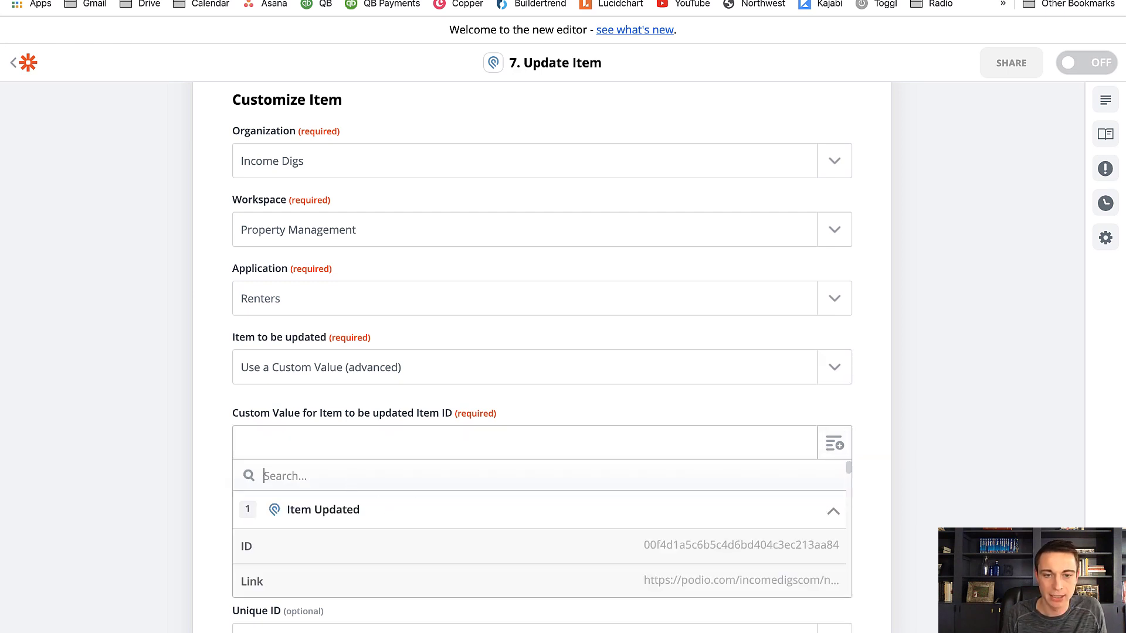
pyautogui.write('ITEM ID')
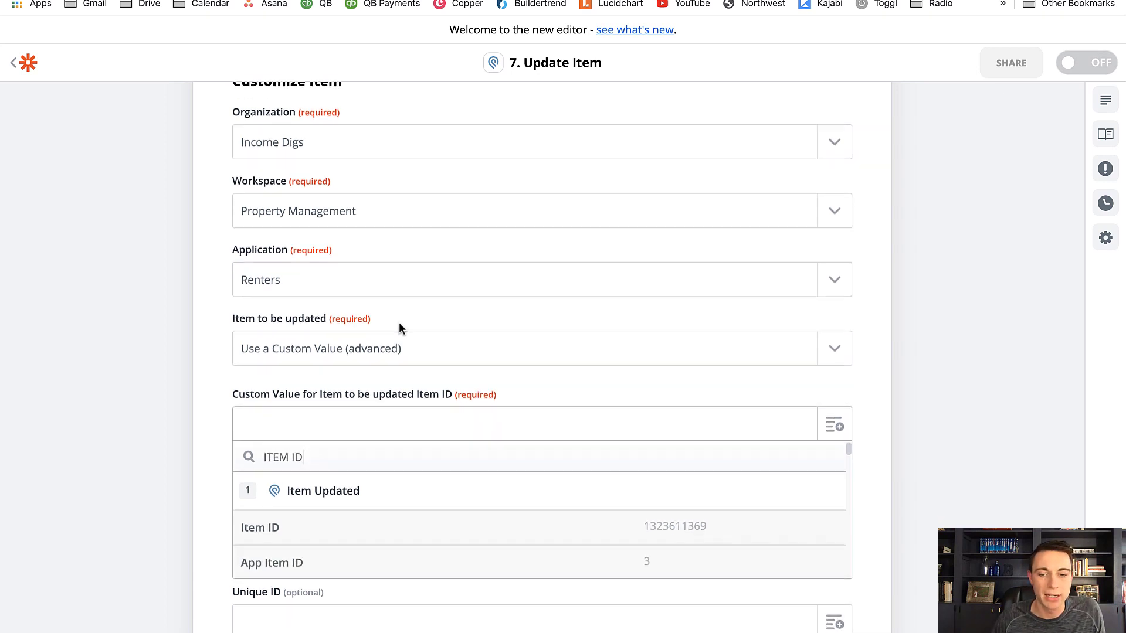
pyautogui.scroll(-2, 352, 381)
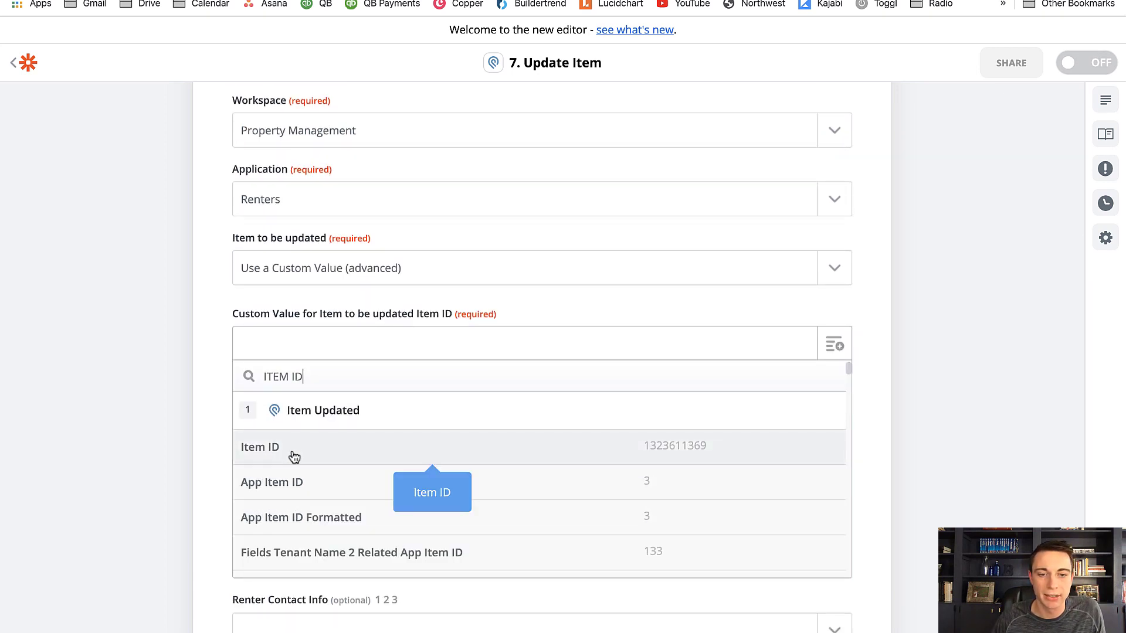
pyautogui.click(293, 450)
# Map the GOOGLE DOC field to the Alternate Link from the Create Document from Template step
pyautogui.scroll(-4, 294, 450)
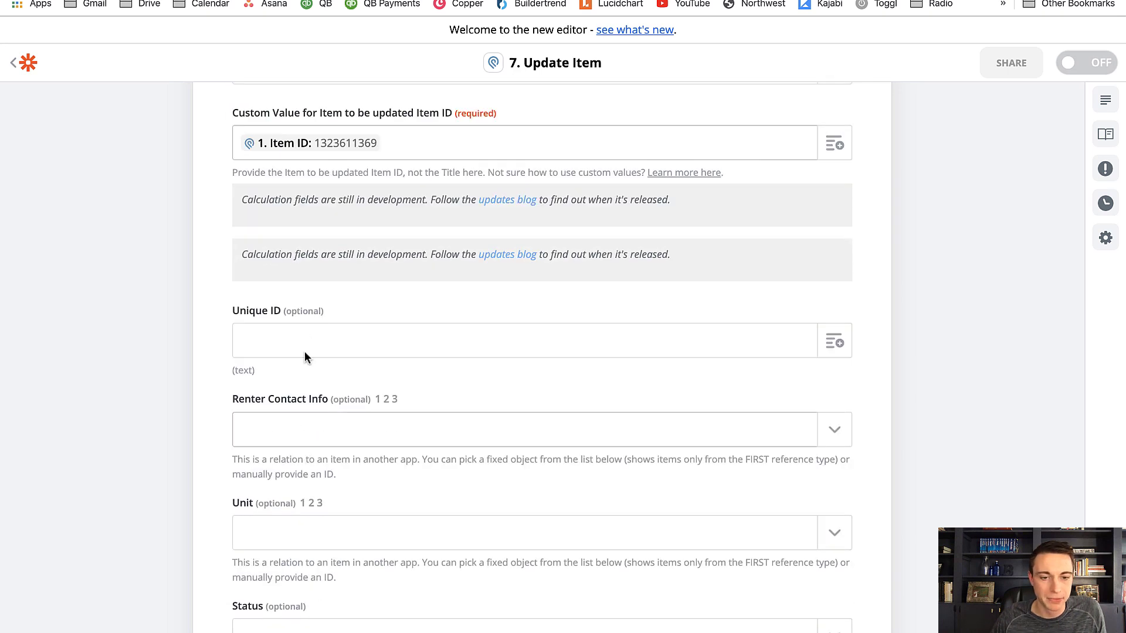
pyautogui.scroll(-2, 304, 351)
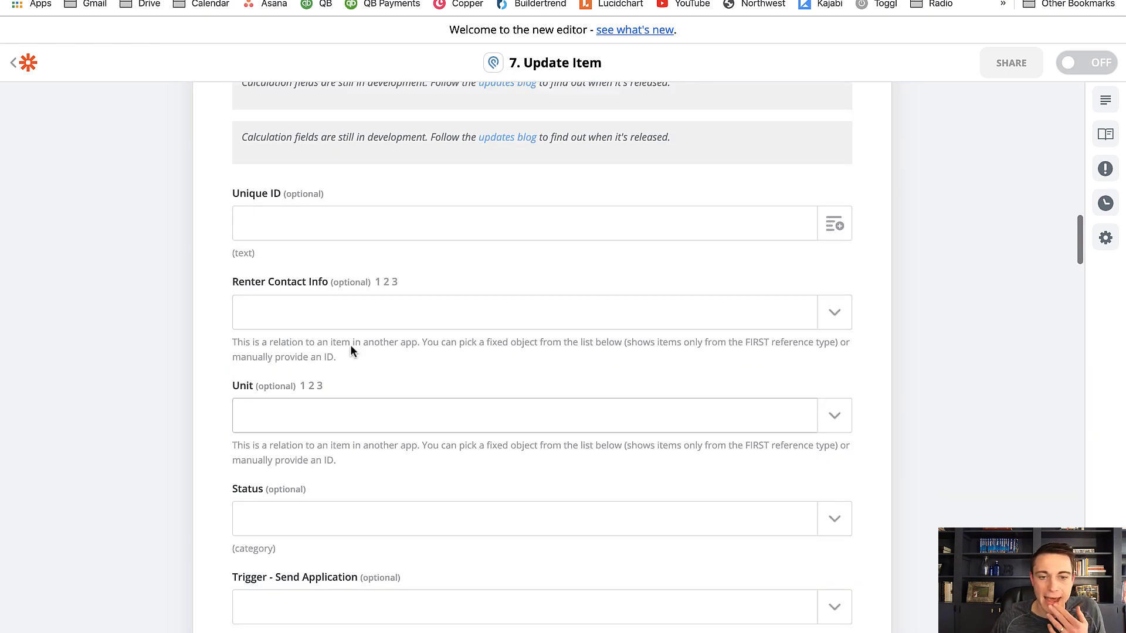
pyautogui.scroll(-5, 336, 305)
pyautogui.scroll(-10, 334, 308)
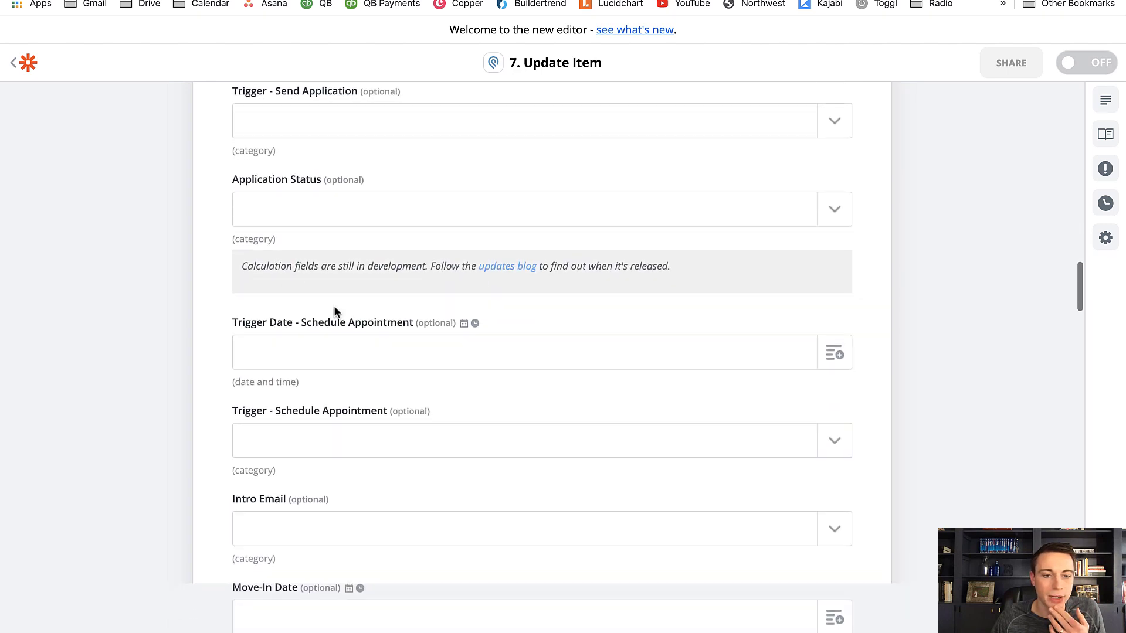
pyautogui.scroll(-2, 332, 314)
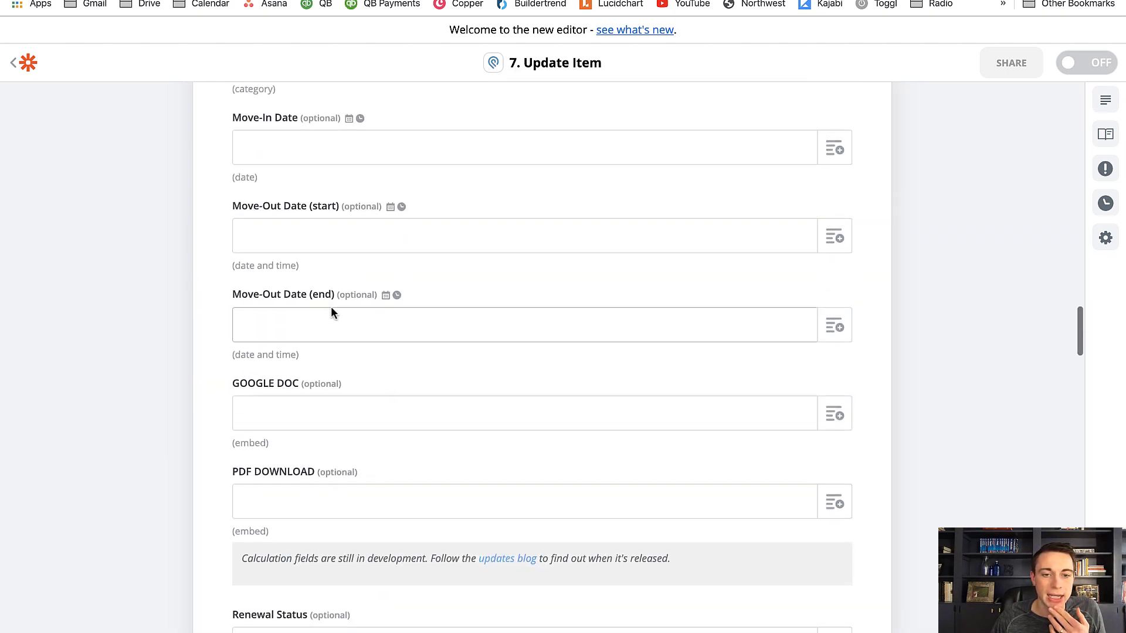
pyautogui.click(830, 420)
pyautogui.scroll(-2, 478, 382)
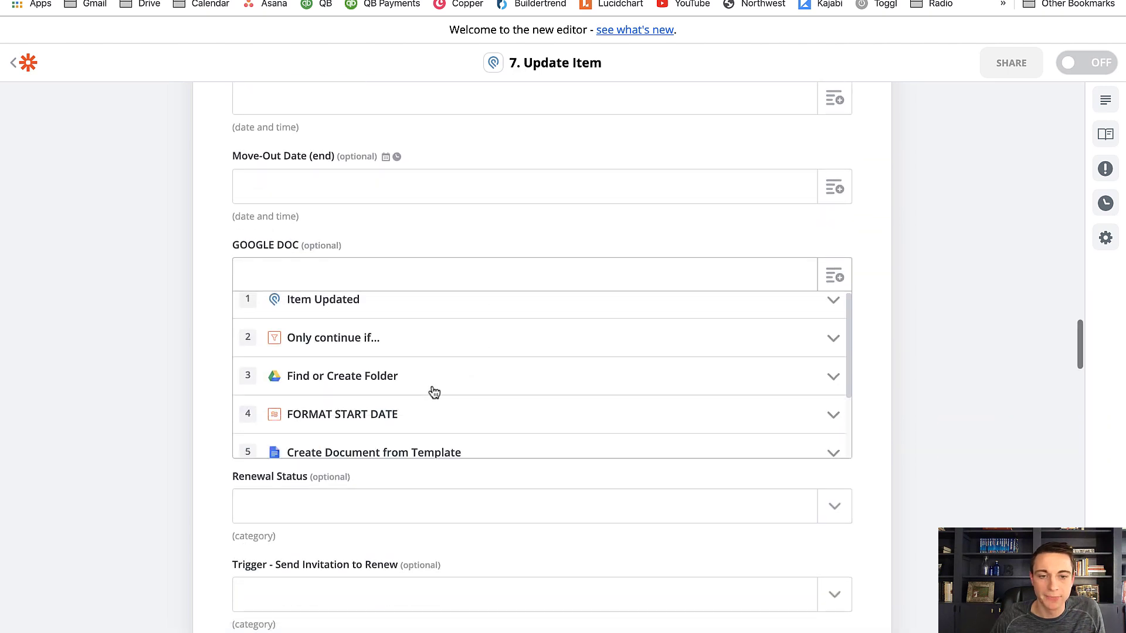
pyautogui.click(321, 489)
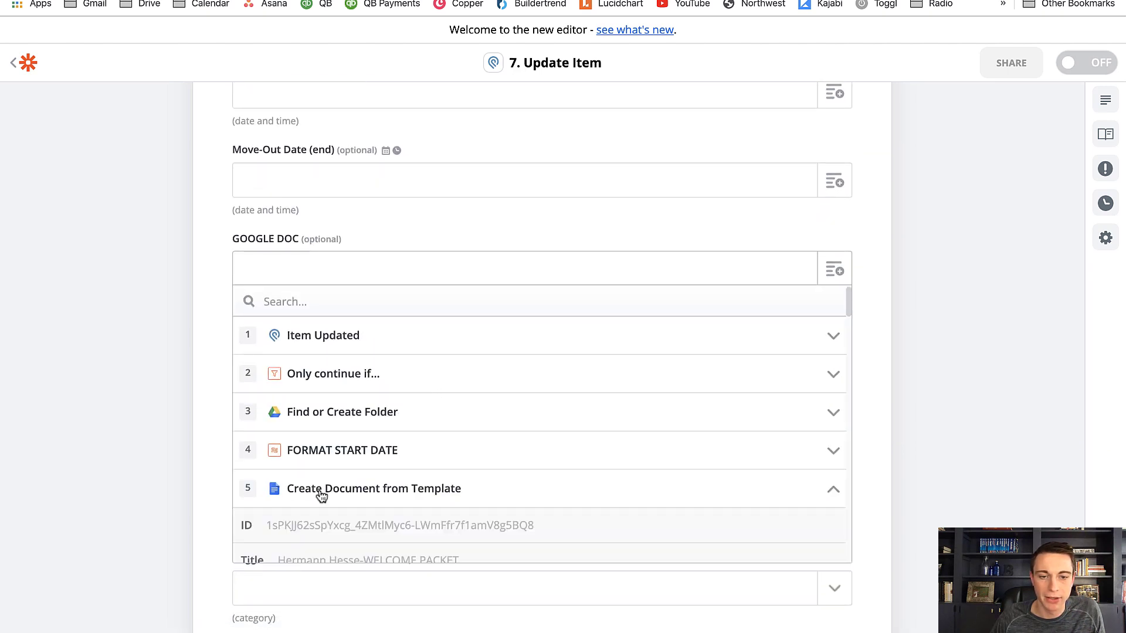
pyautogui.scroll(-9, 324, 494)
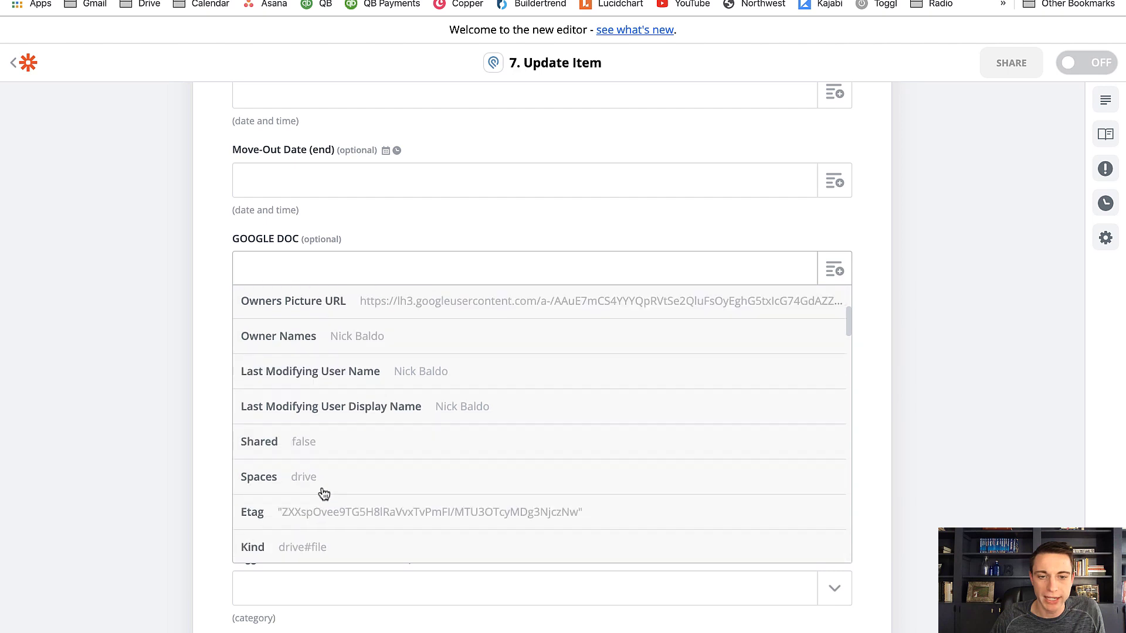
pyautogui.scroll(-7, 324, 494)
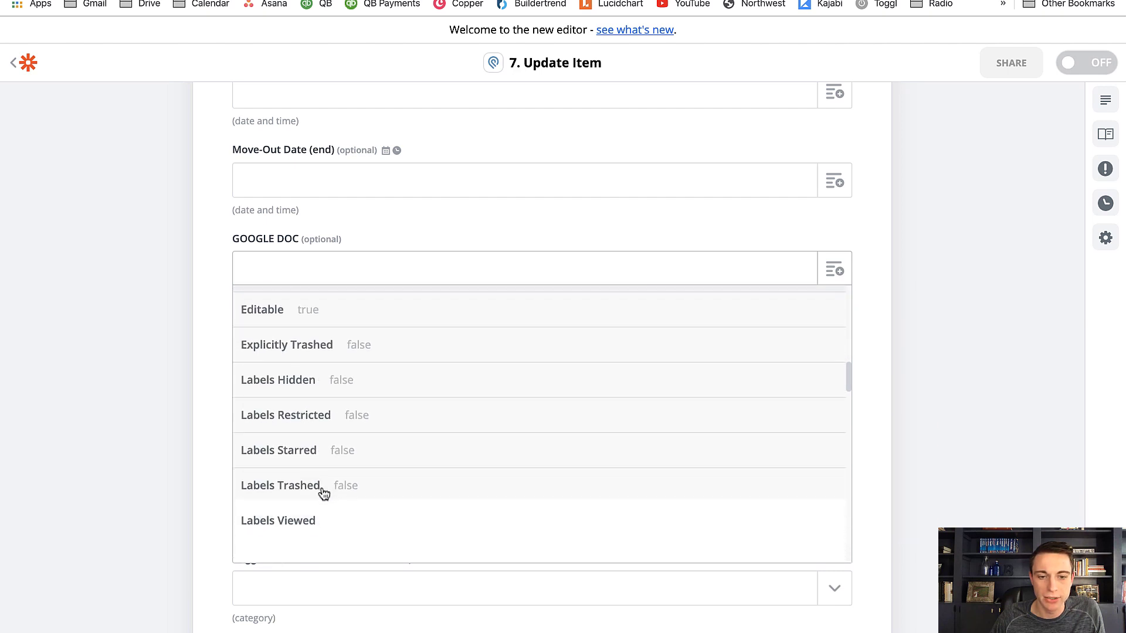
pyautogui.scroll(-5, 324, 495)
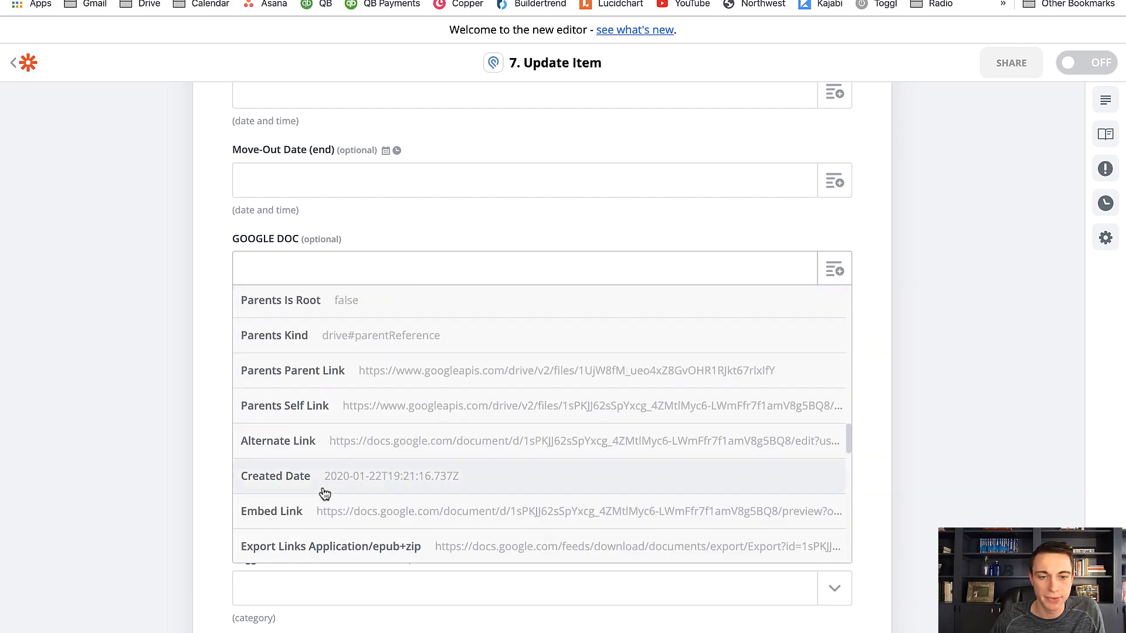
pyautogui.click(307, 391)
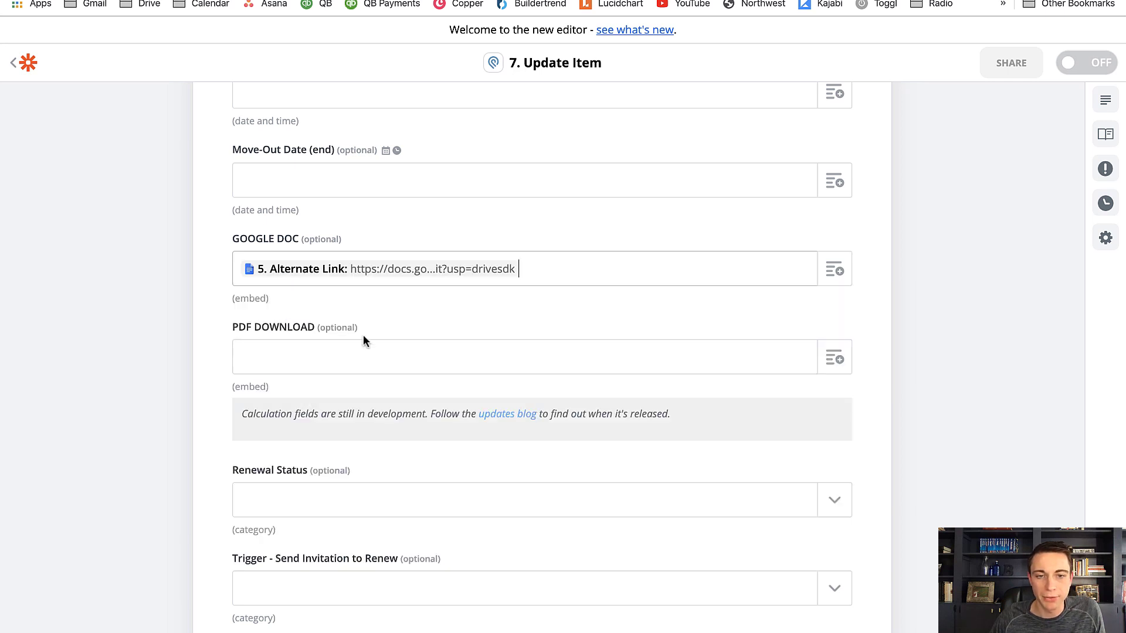
# Map the PDF DOWNLOAD field to Export Links Application/pdf from the Create Document from Template step
pyautogui.click(835, 362)
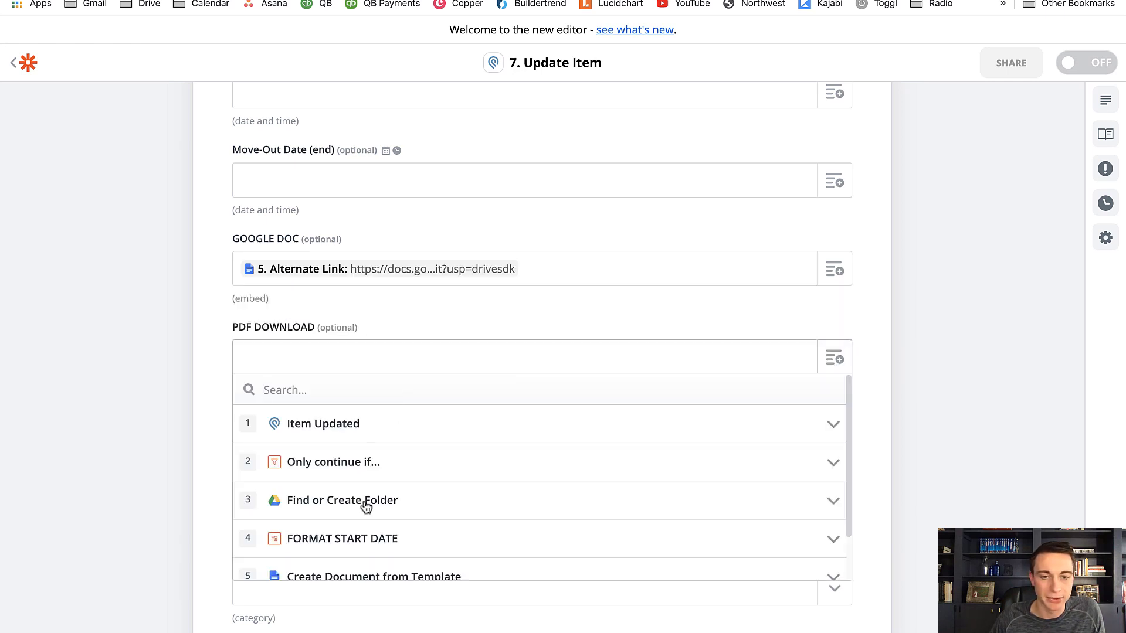
pyautogui.scroll(-1, 367, 511)
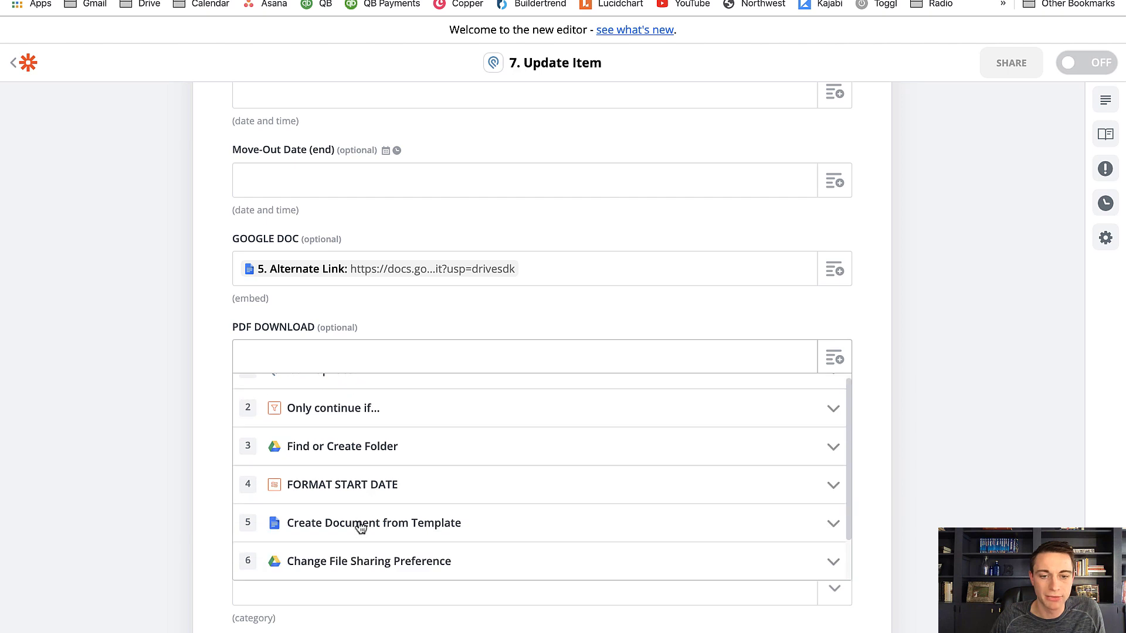
pyautogui.click(361, 526)
pyautogui.scroll(-1, 364, 422)
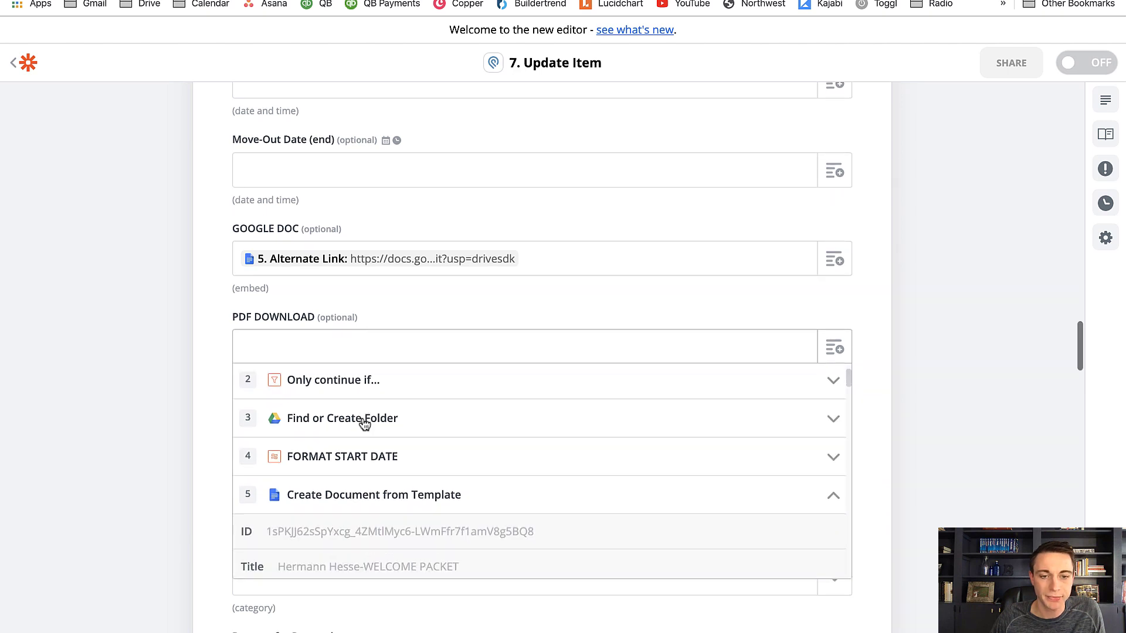
pyautogui.scroll(-15, 364, 424)
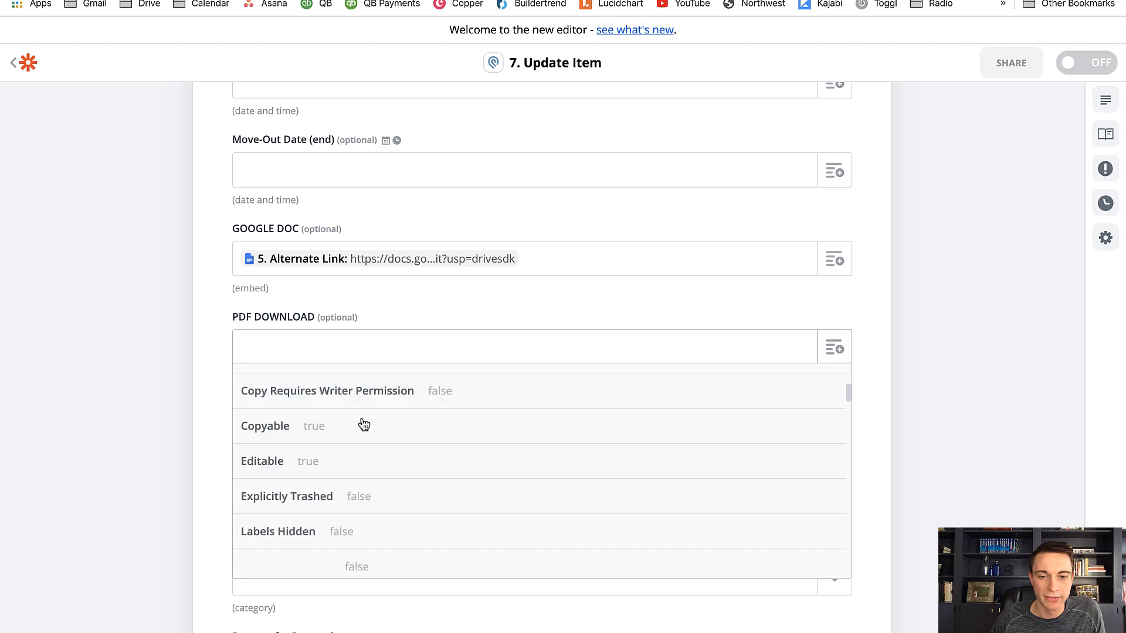
pyautogui.scroll(-15, 364, 424)
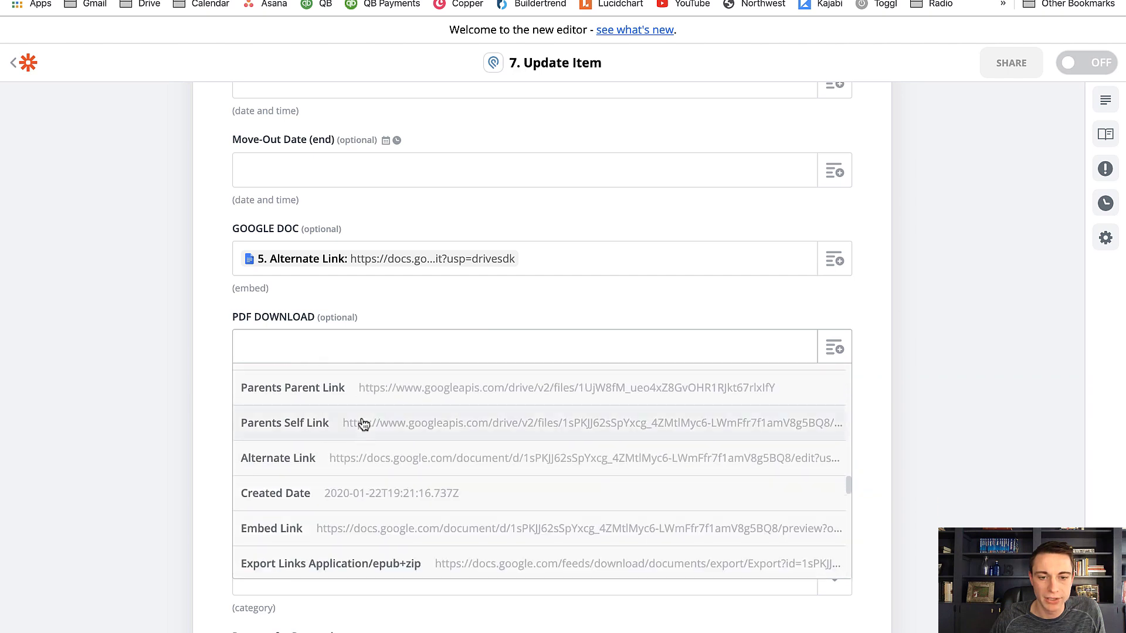
pyautogui.scroll(-6, 364, 423)
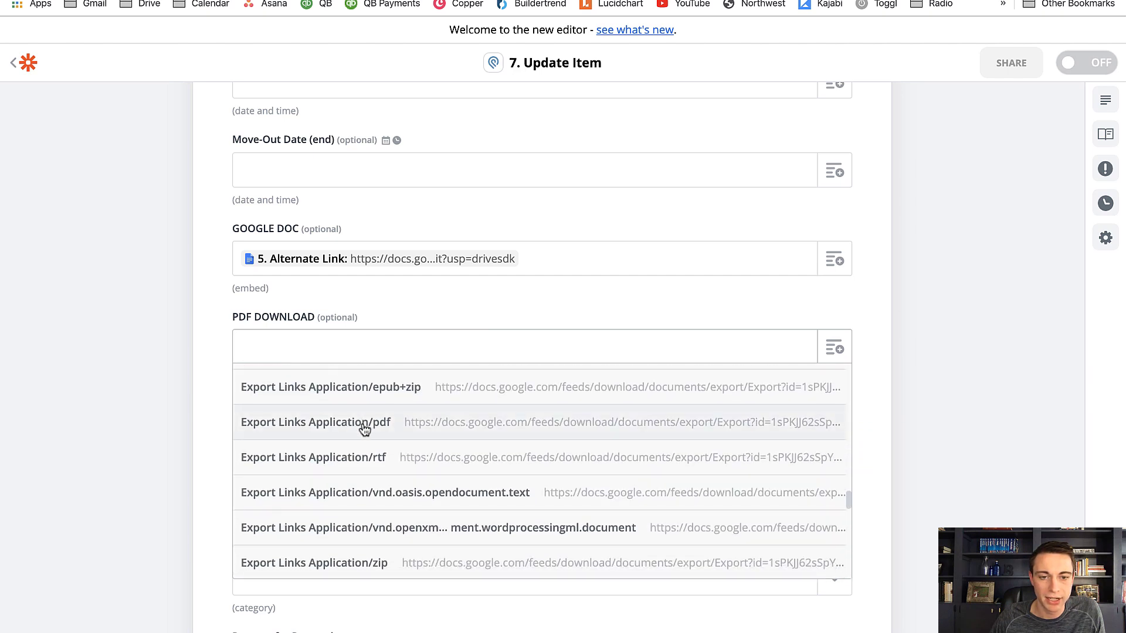
pyautogui.click(361, 421)
# Complete the Update Item field setup and test the step with a review of the data sent to Podio
pyautogui.scroll(-12, 139, 364)
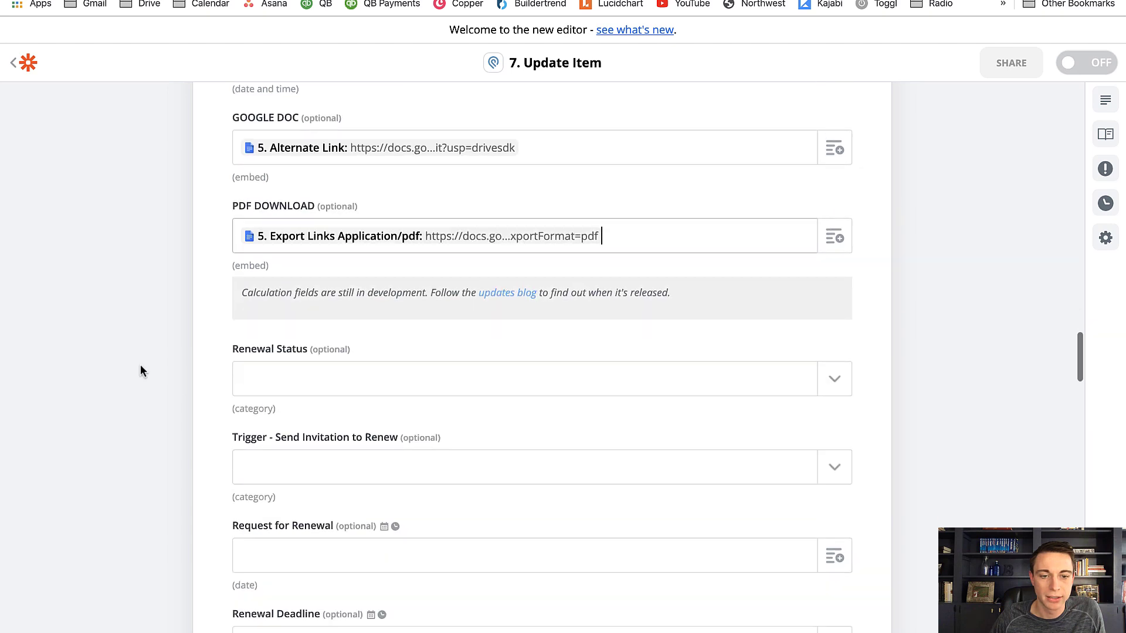
pyautogui.scroll(-20, 142, 364)
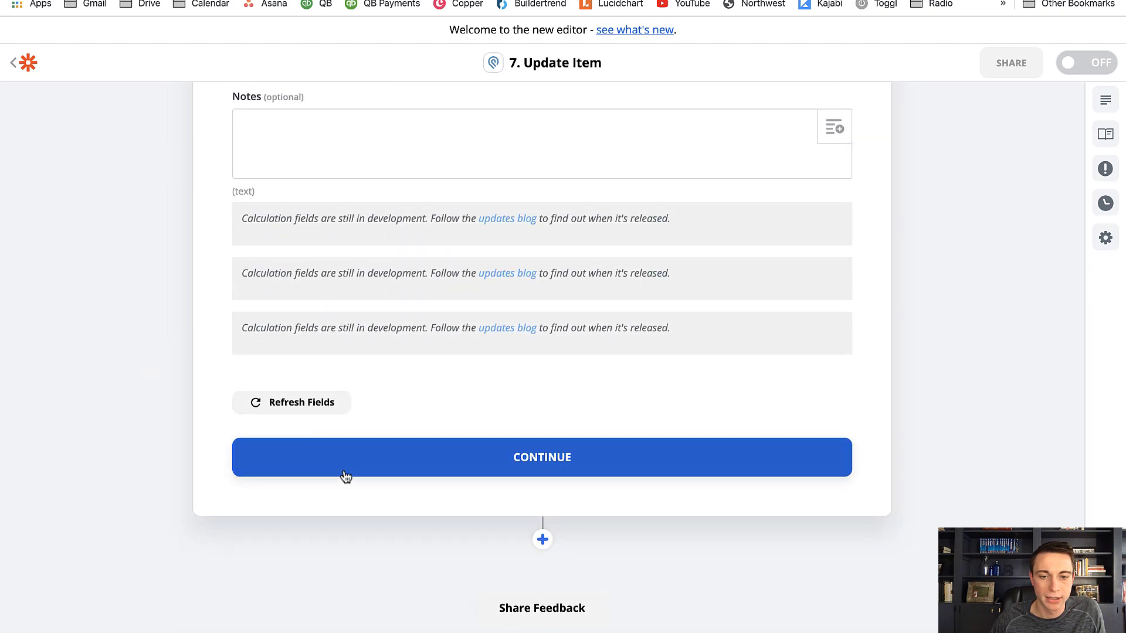
pyautogui.click(343, 469)
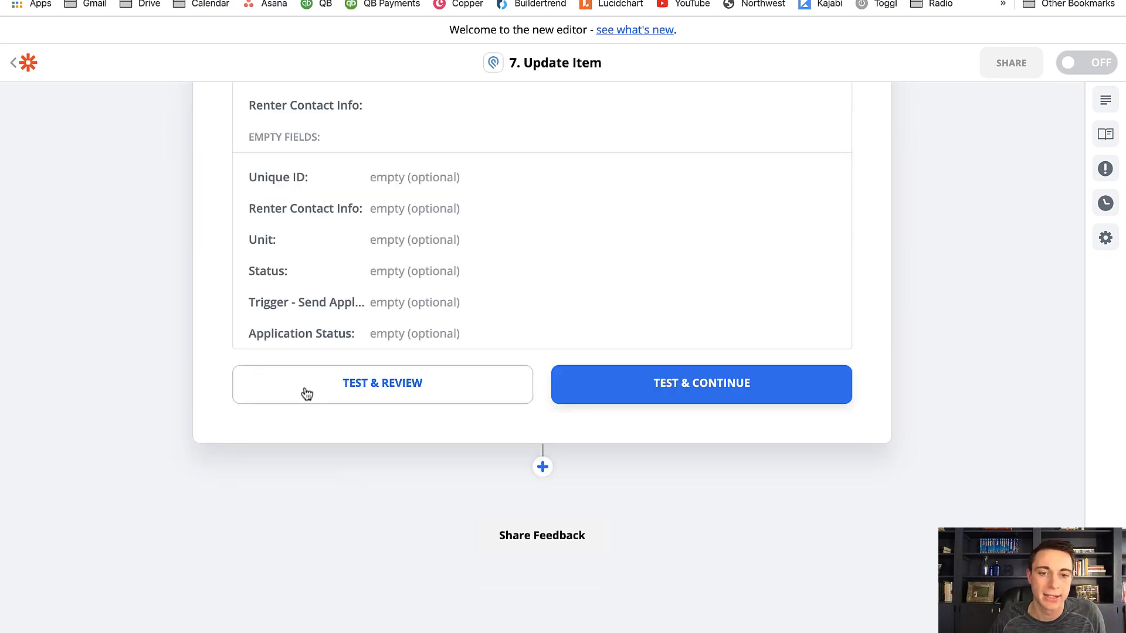
pyautogui.click(306, 394)
pyautogui.scroll(3, 118, 324)
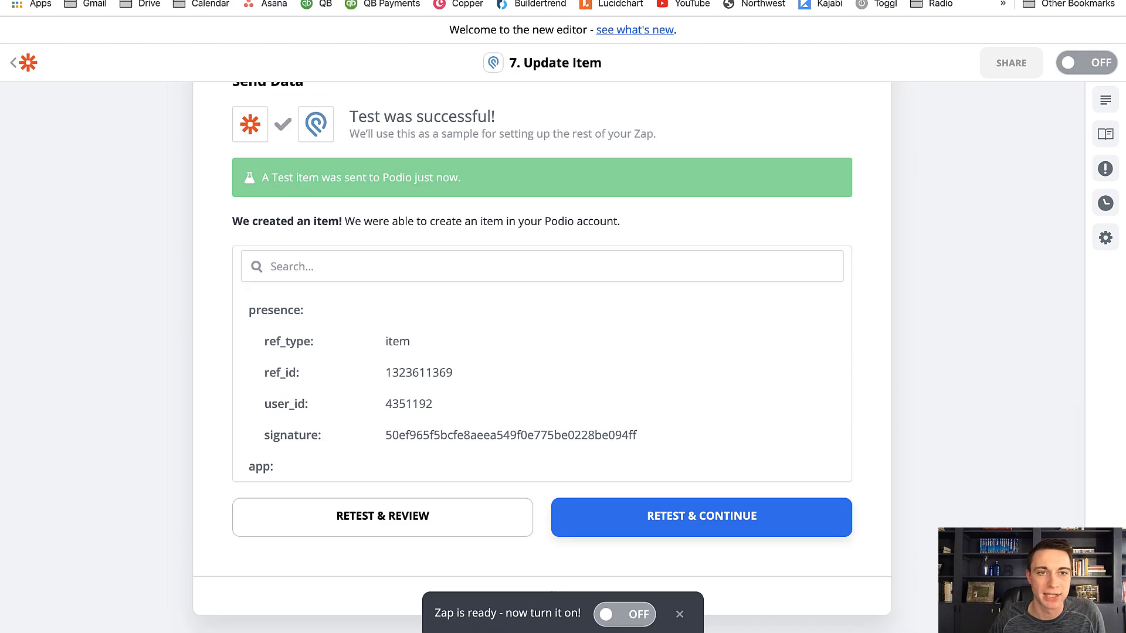
# Switch to the renter's record in Podio and examine its GOOGLE DOC and PDF DOWNLOAD fields
pyautogui.hotkey('ctrl', 'Tab')
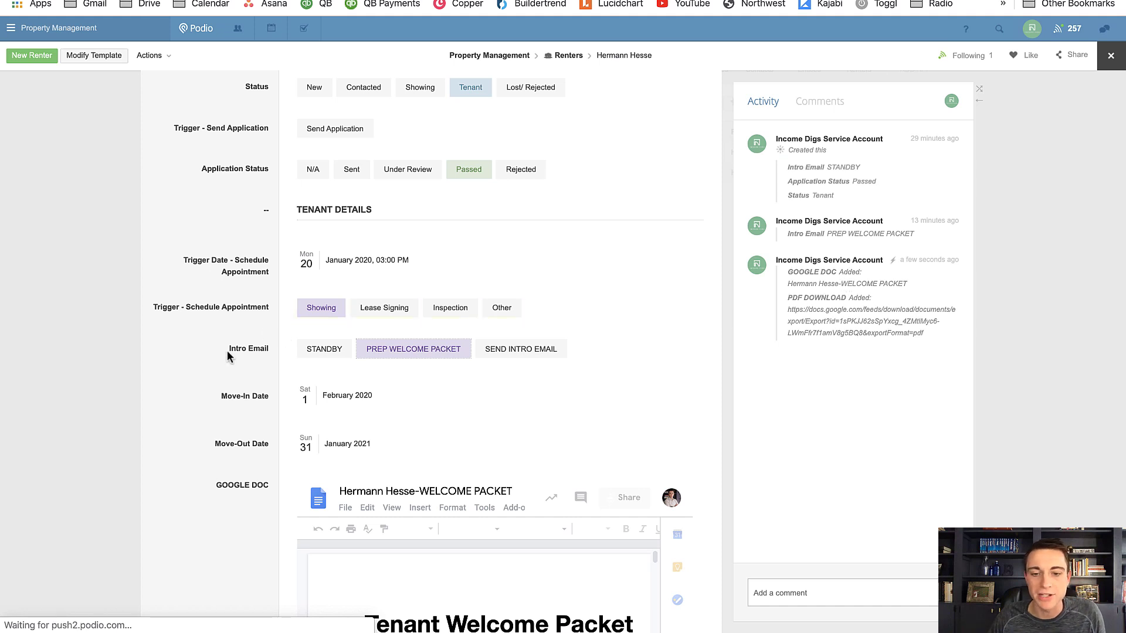
pyautogui.scroll(-3, 206, 368)
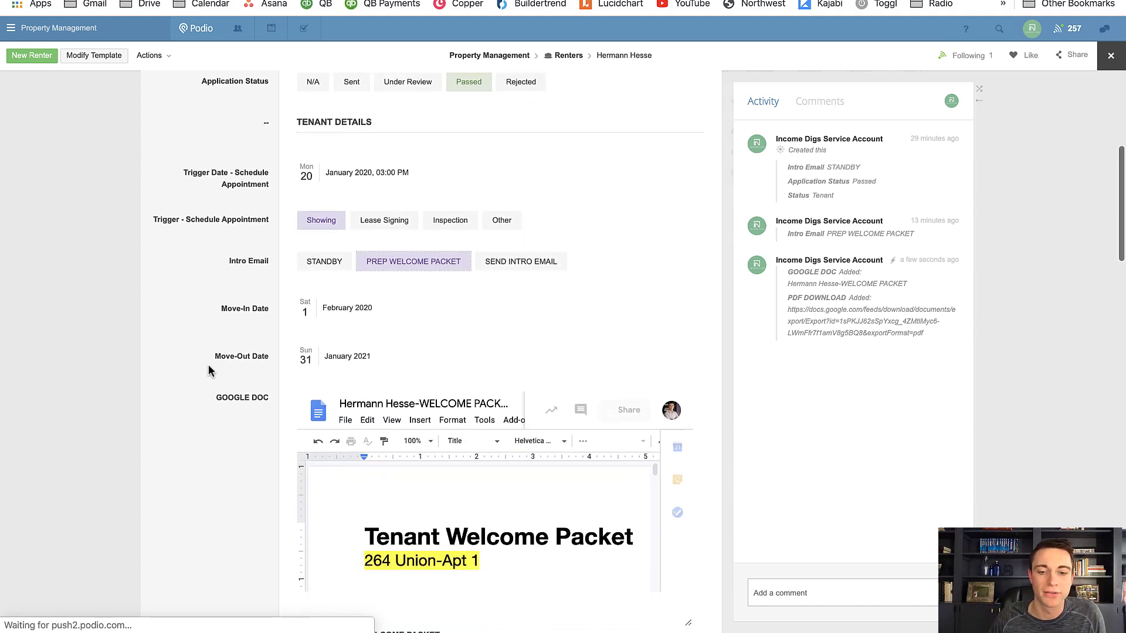
pyautogui.scroll(-1, 209, 368)
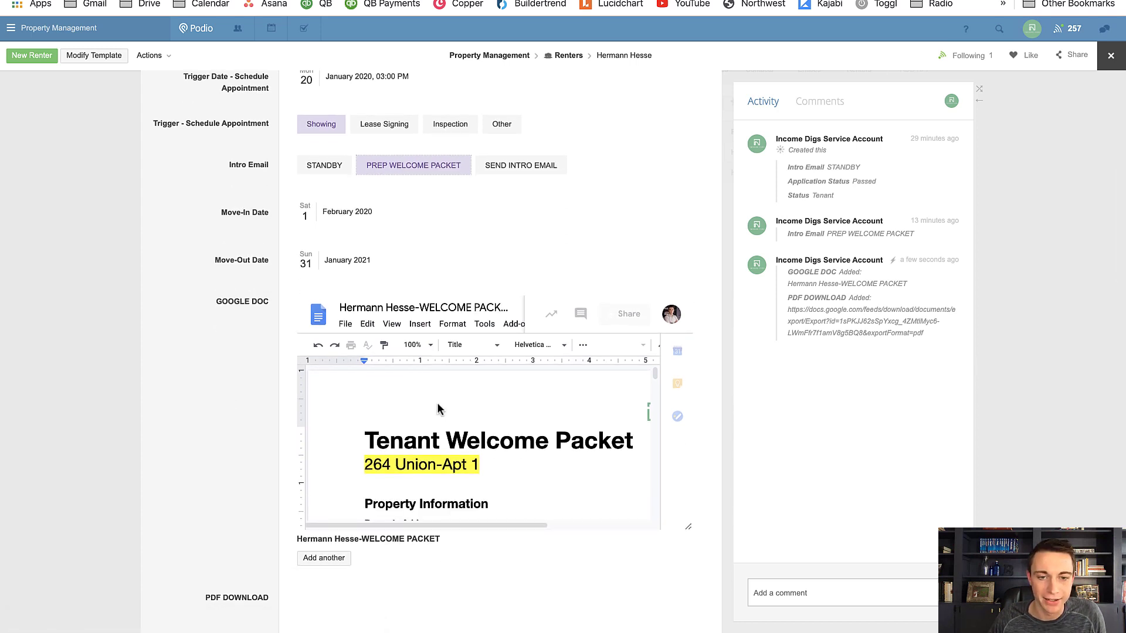
pyautogui.scroll(-4, 244, 368)
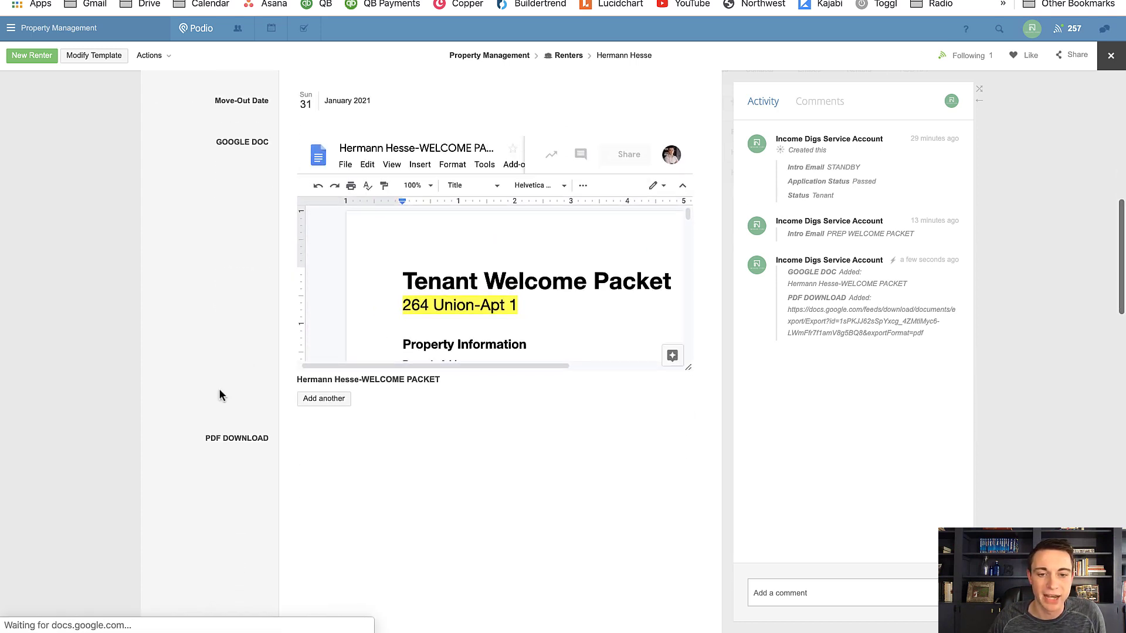
pyautogui.scroll(-1, 220, 388)
pyautogui.scroll(1, 250, 281)
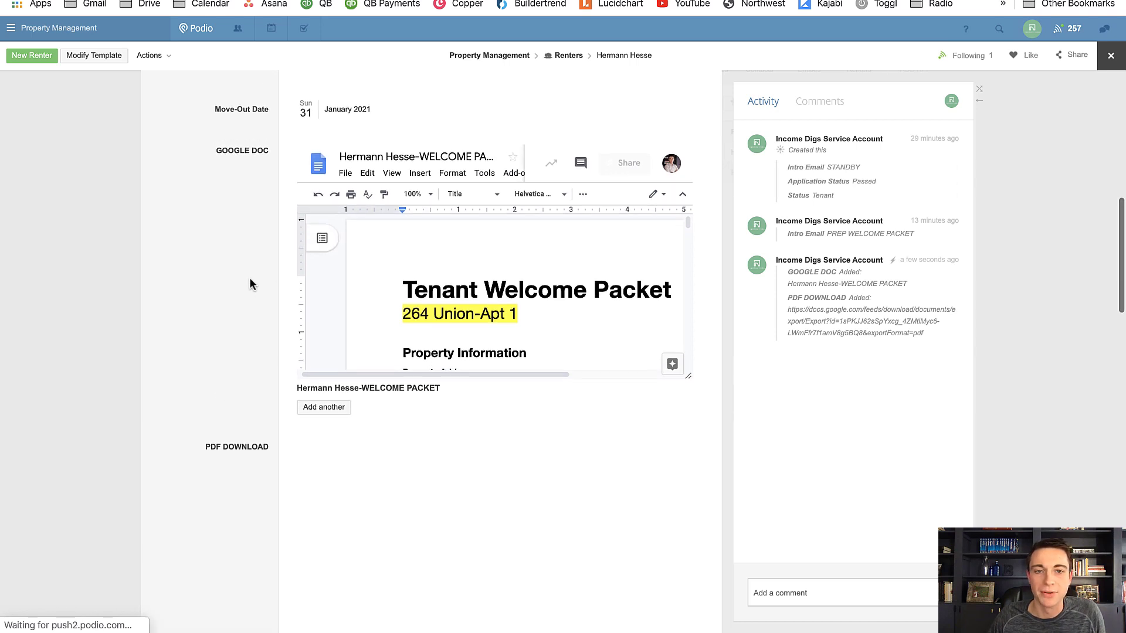
pyautogui.scroll(2, 249, 284)
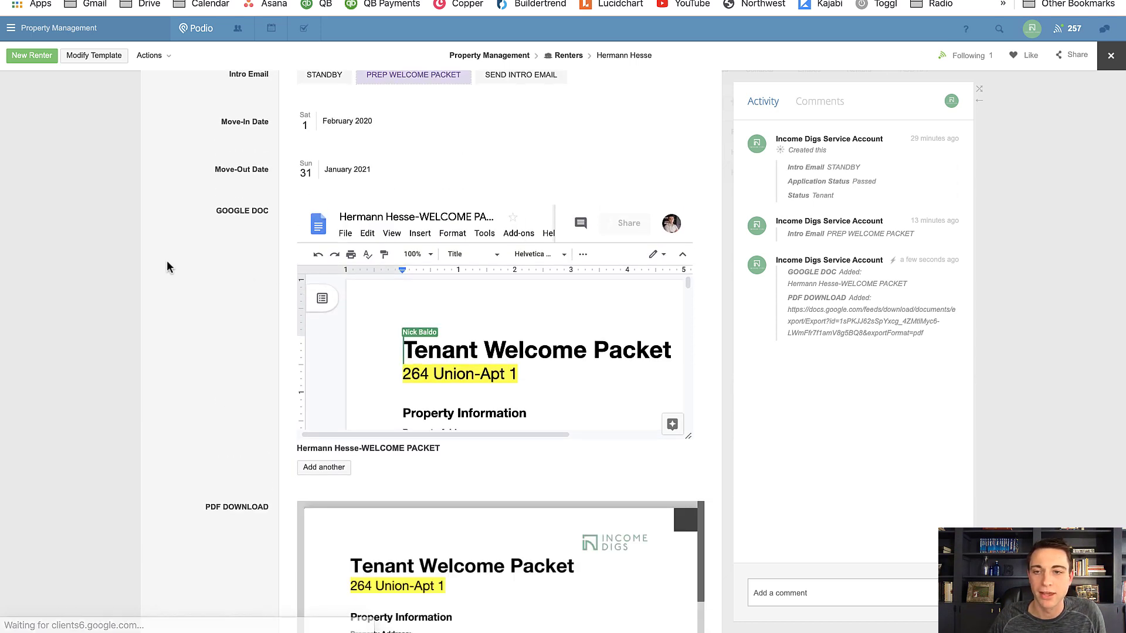
# Hide the record's activity sidebar and enlarge the embedded welcome packet document in the GOOGLE DOC field
pyautogui.click(979, 91)
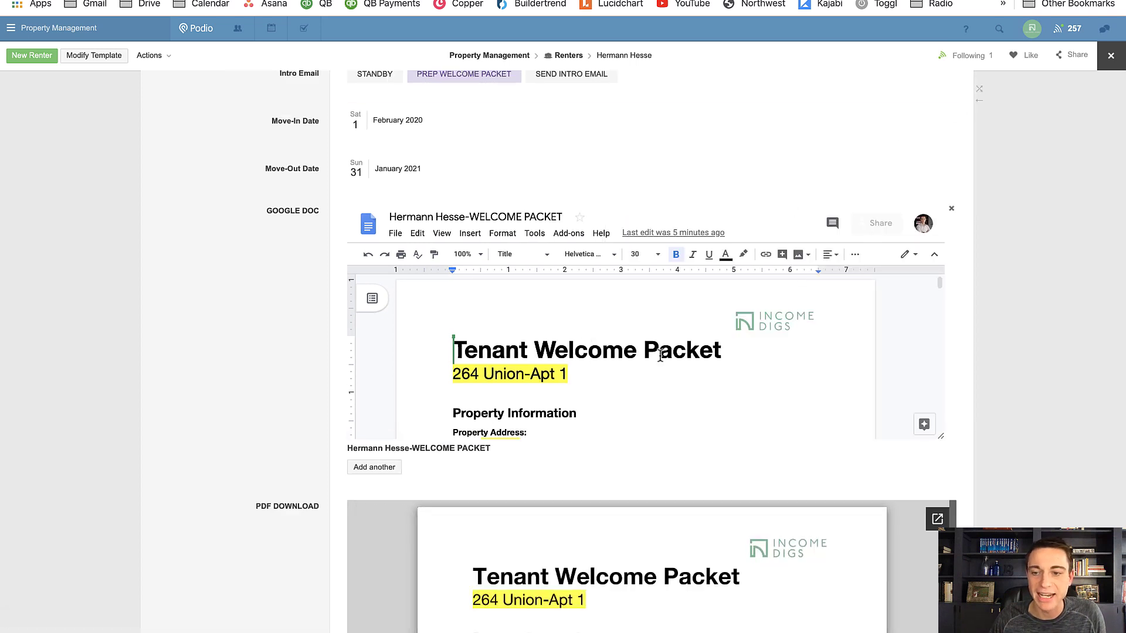
pyautogui.moveTo(941, 443); pyautogui.dragTo(942, 630)
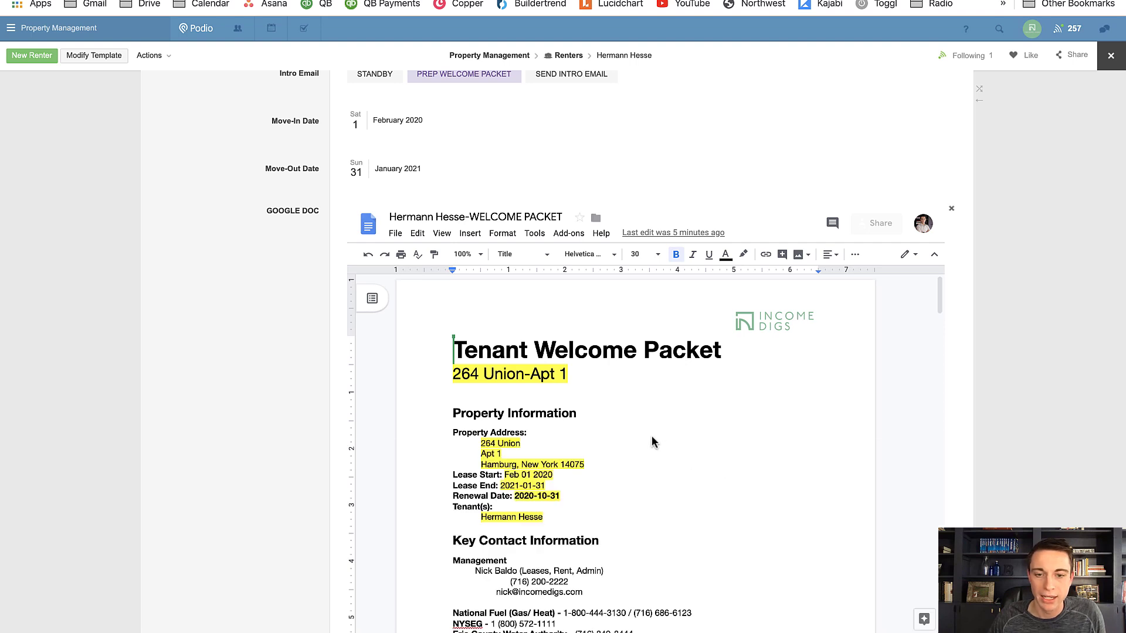
pyautogui.click(484, 390)
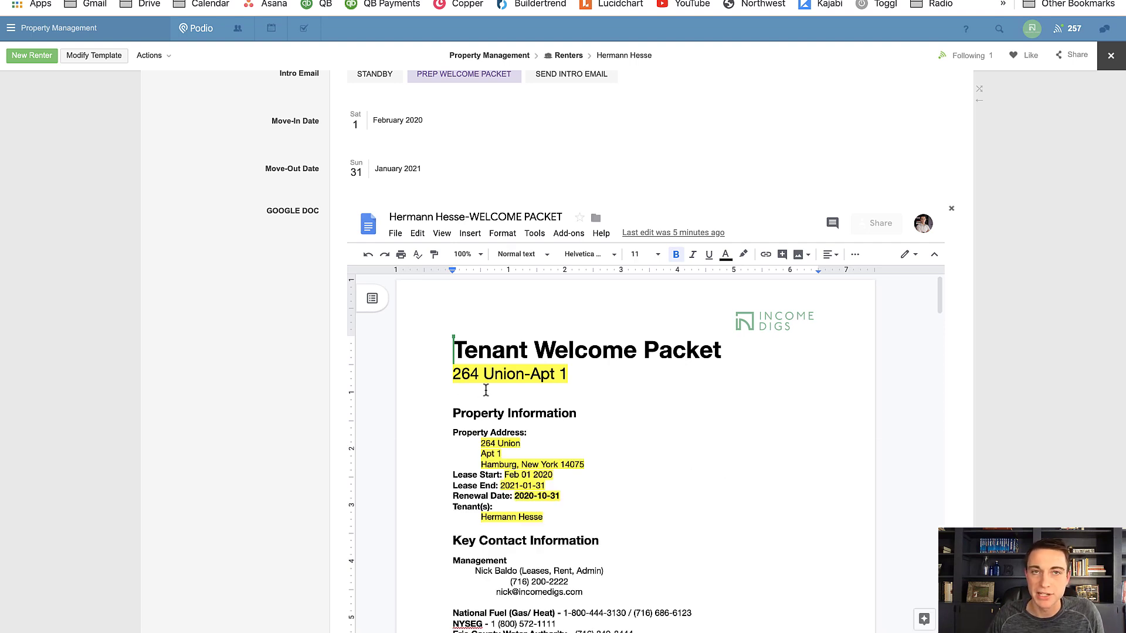
# Delete the four bulleted instructions under Transferring Gas in the embedded welcome packet
pyautogui.scroll(-2, 521, 406)
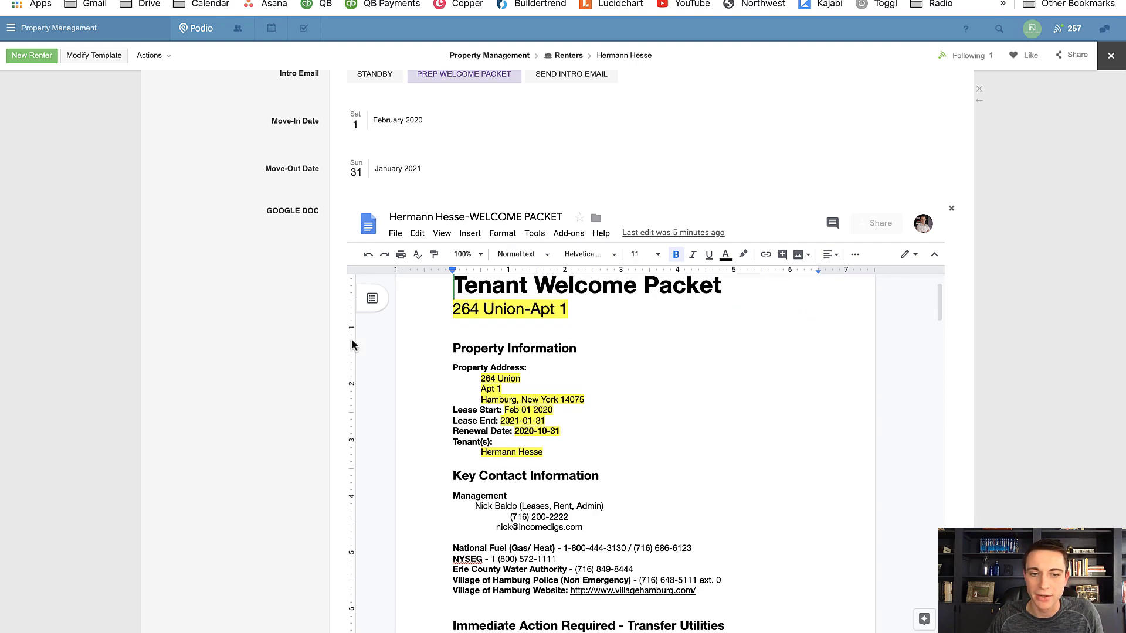
pyautogui.scroll(-2, 246, 309)
pyautogui.scroll(-4, 656, 352)
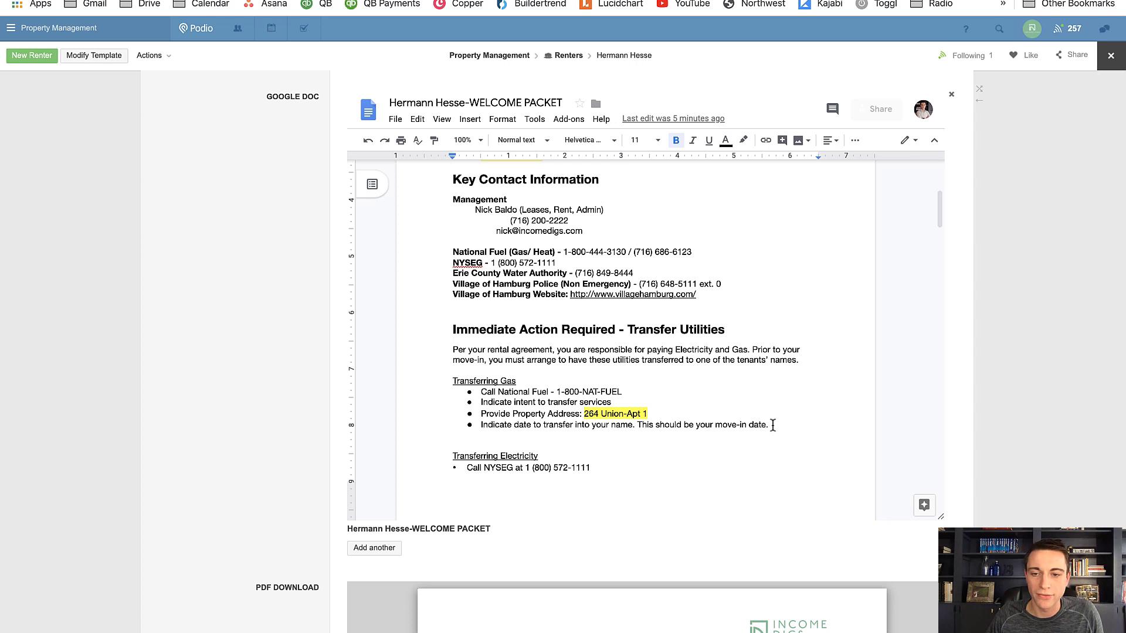
pyautogui.moveTo(766, 424); pyautogui.dragTo(482, 392)
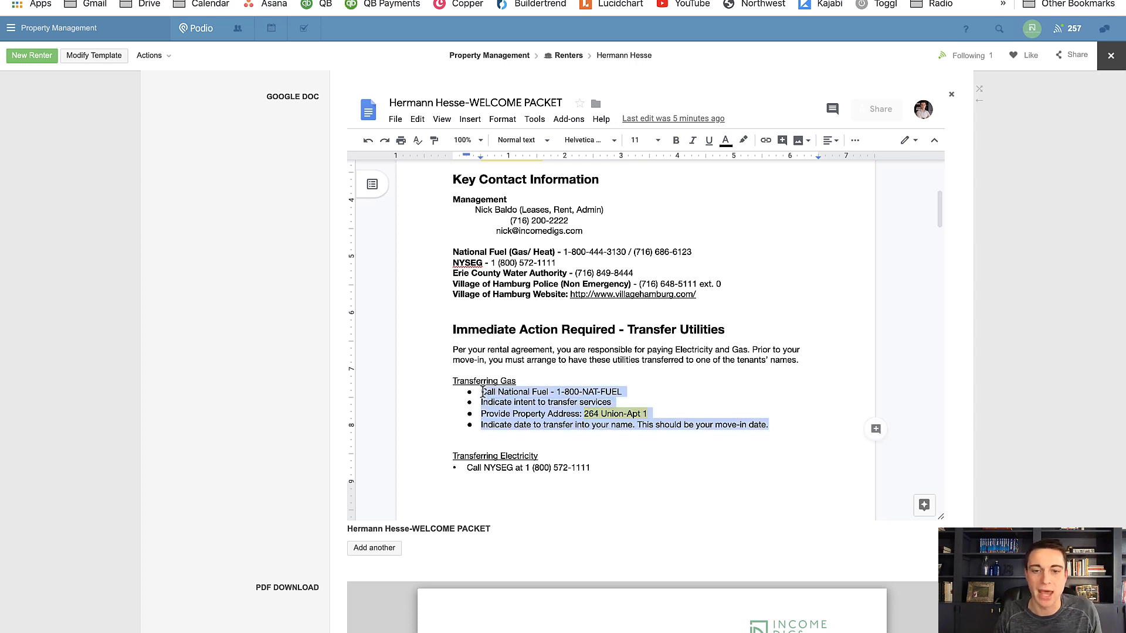
pyautogui.press('BackSpace')
pyautogui.press('BackSpace')
pyautogui.press('BackSpace')
pyautogui.press('BackSpace')
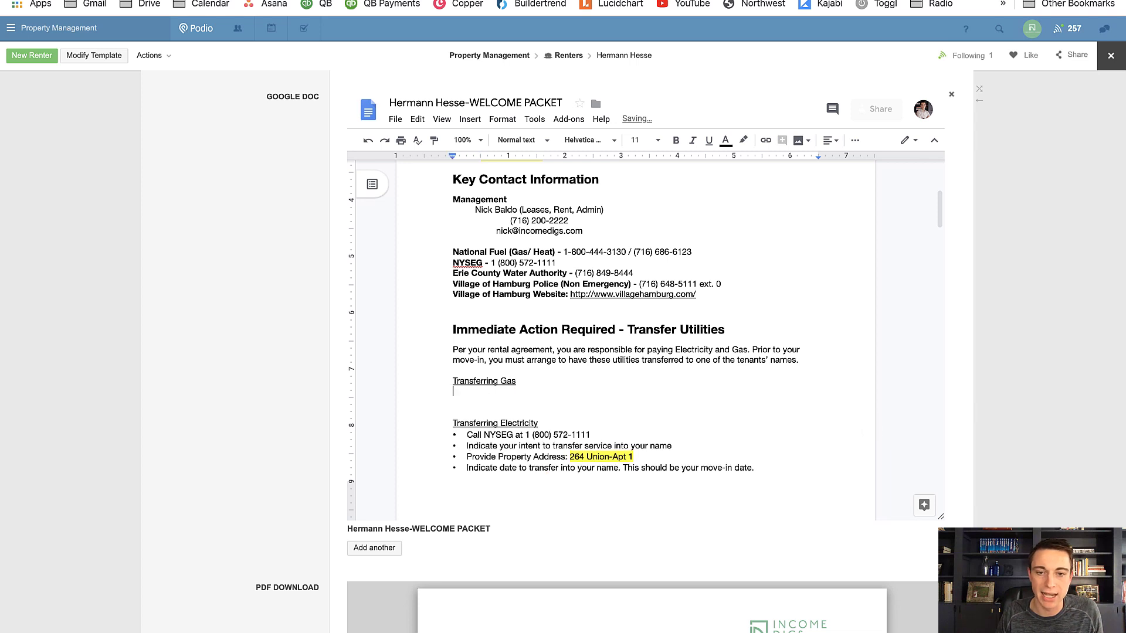
# Append "- FOR THE TIME BEING, GAS WILL REMAIN IN THE NAME OF MANAGEMENT" to the Transferring Gas heading
pyautogui.write('- FOR THE TEIM')
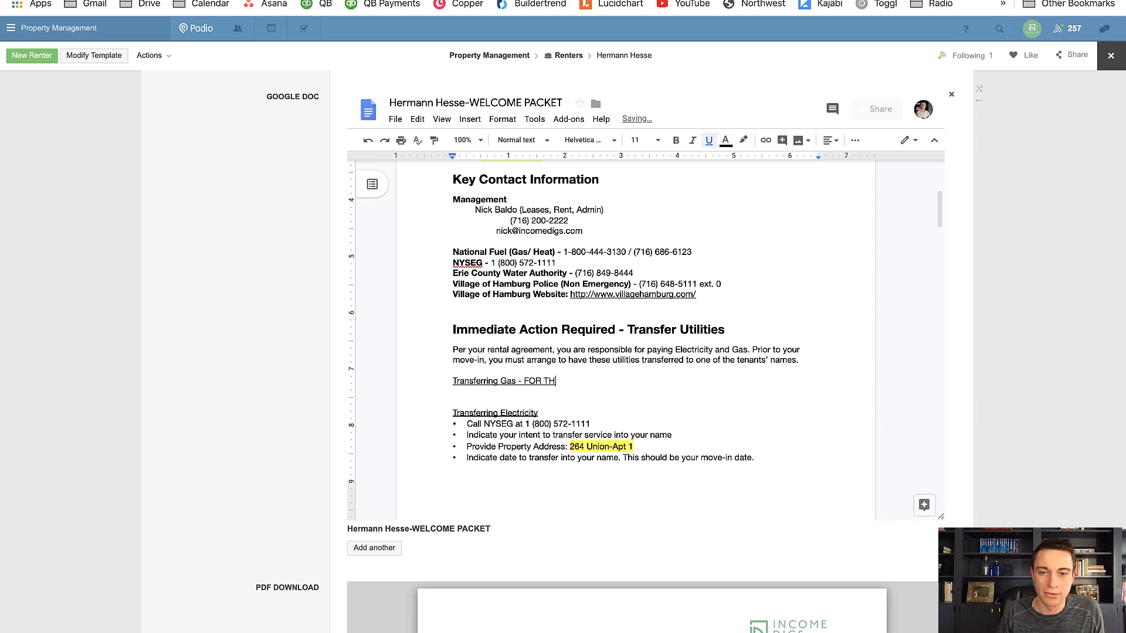
pyautogui.press('BackSpace')
pyautogui.press('BackSpace')
pyautogui.press('BackSpace')
pyautogui.write('IME ')
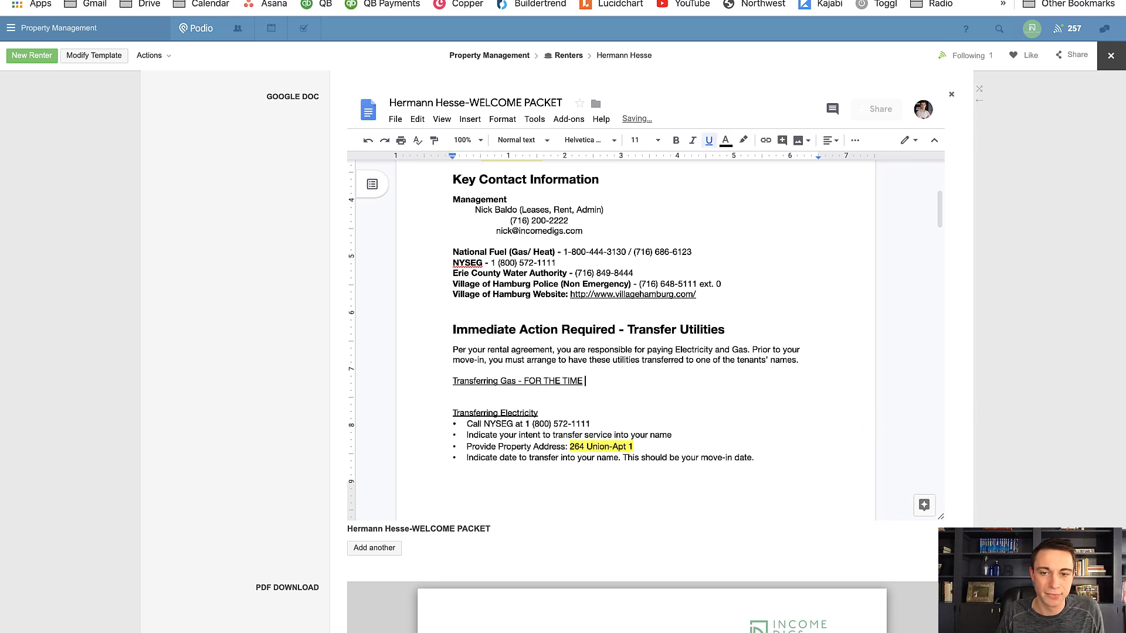
pyautogui.write('BEING, GAS ')
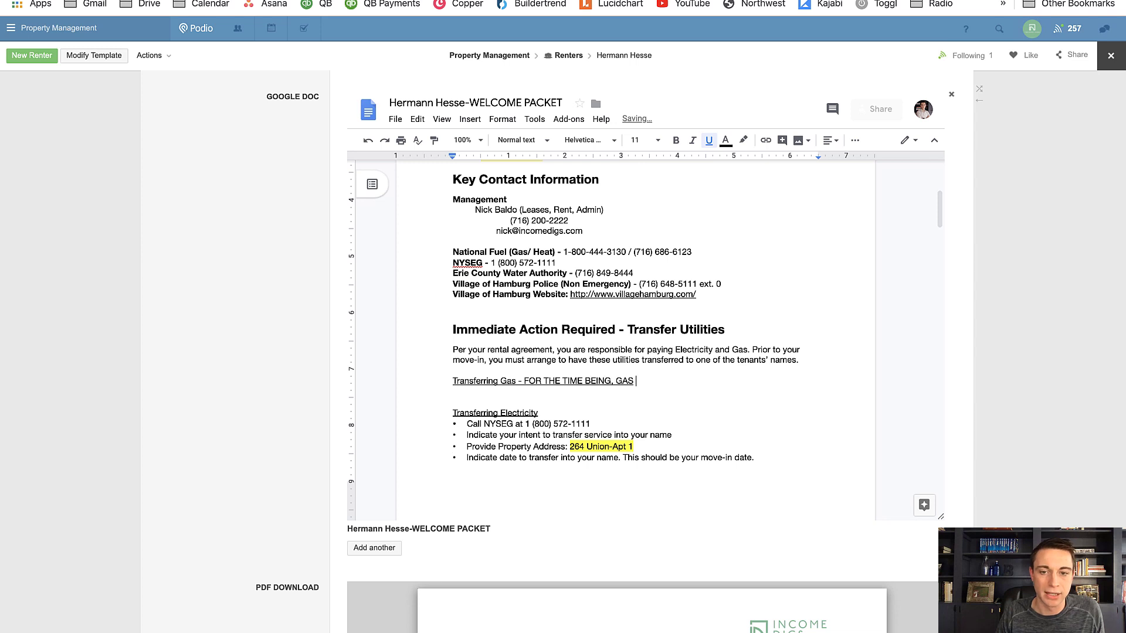
pyautogui.write('WILL REMAIN IN T')
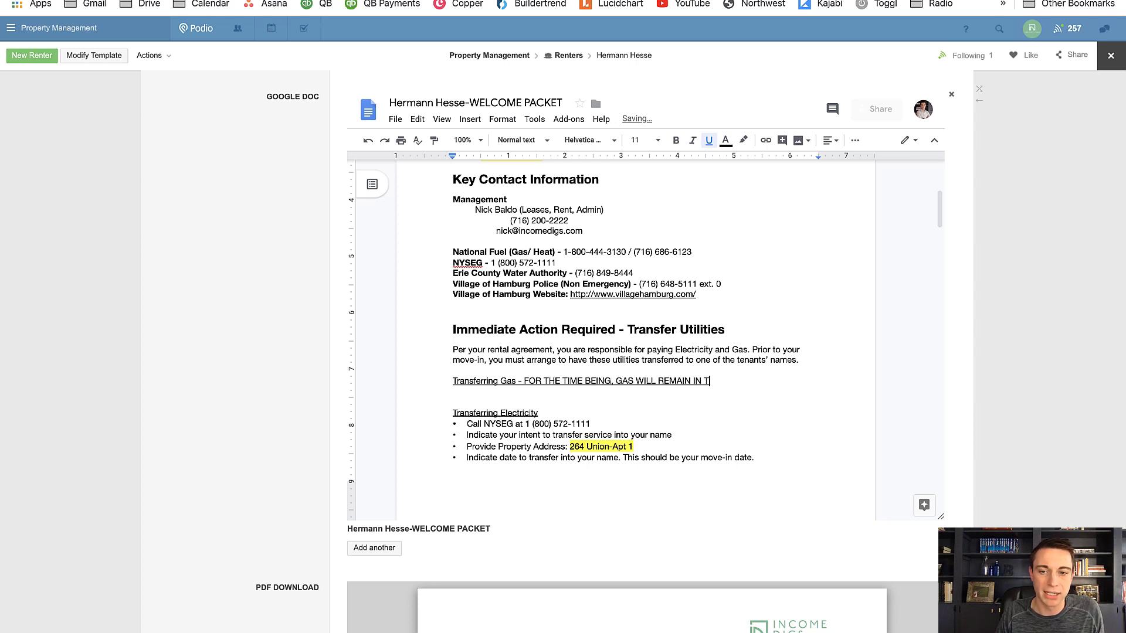
pyautogui.write('HE NAME OF MANAGEME')
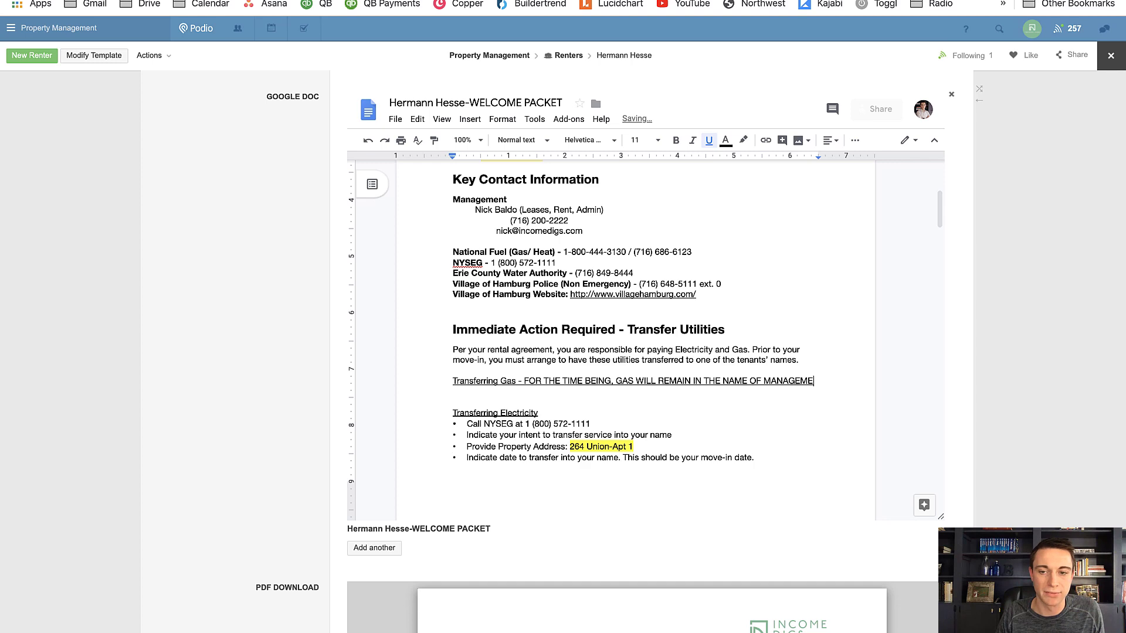
pyautogui.write('NT')
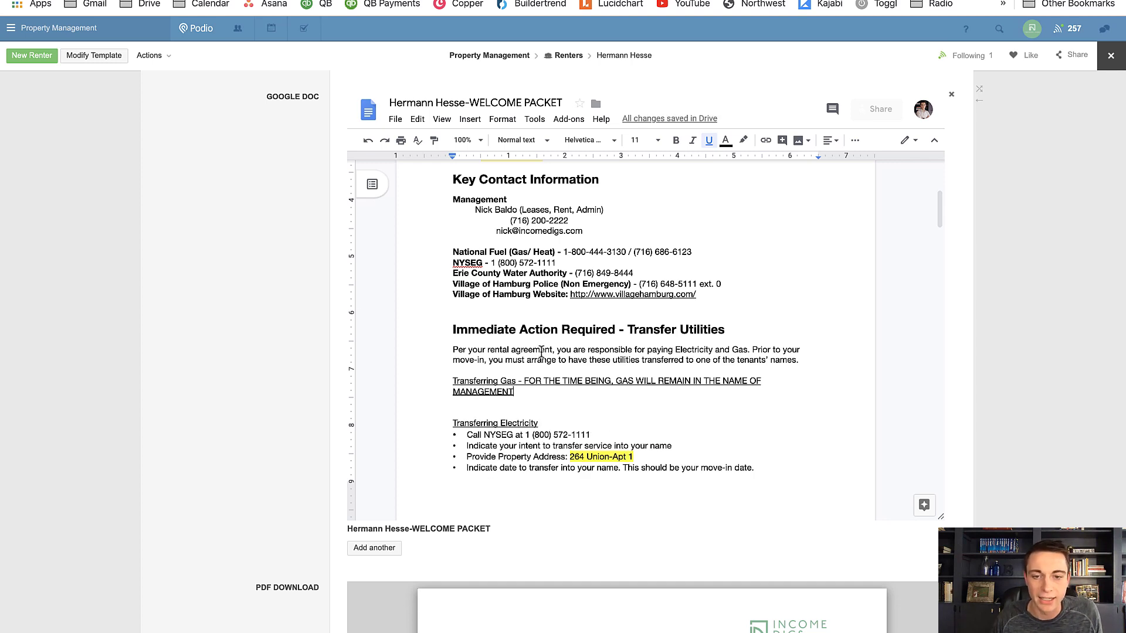
# Replace the Renewal Date under Property Information in the embedded welcome packet with "OCT 31 2021"
pyautogui.scroll(3, 546, 353)
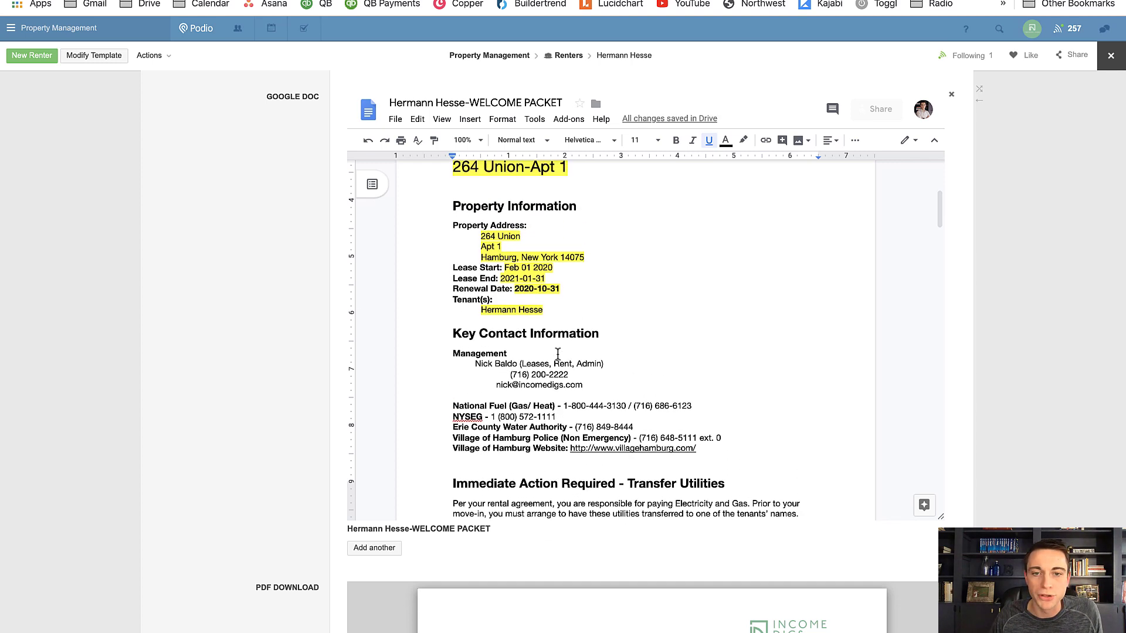
pyautogui.scroll(1, 559, 354)
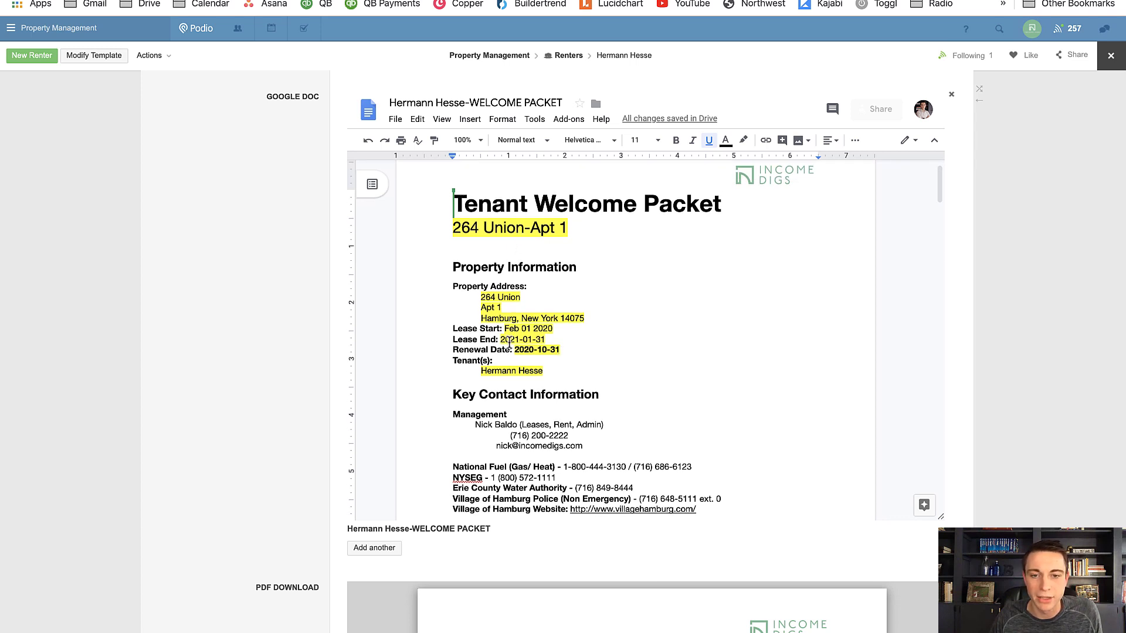
pyautogui.moveTo(514, 351)
pyautogui.mouseDown()
pyautogui.moveTo(562, 350)
pyautogui.moveTo(514, 350)
pyautogui.mouseUp()
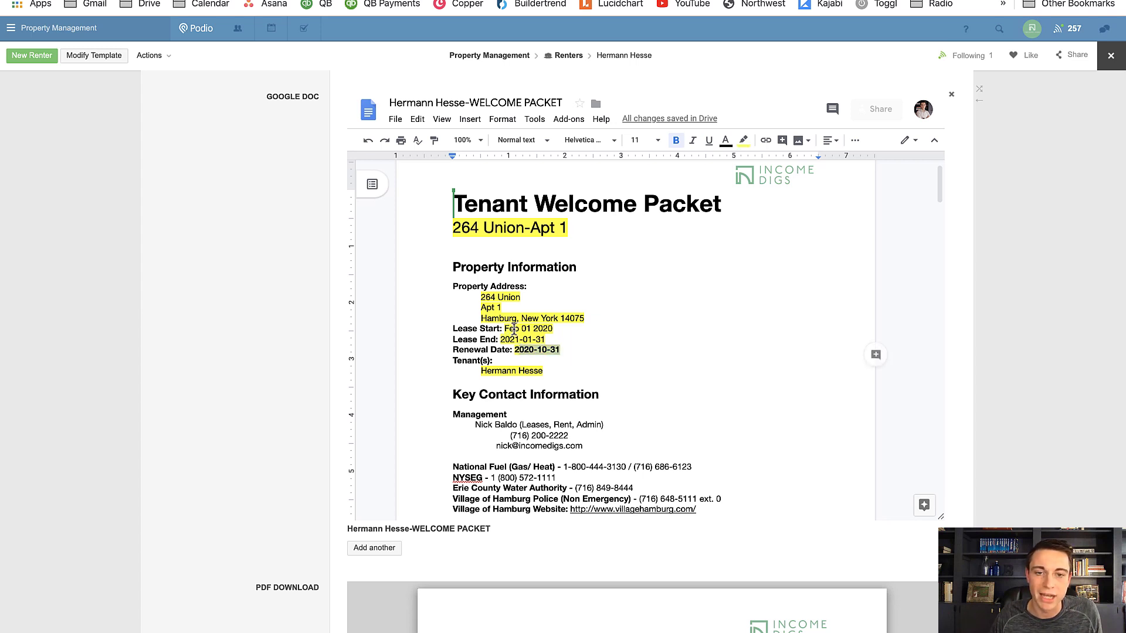
pyautogui.click(530, 347)
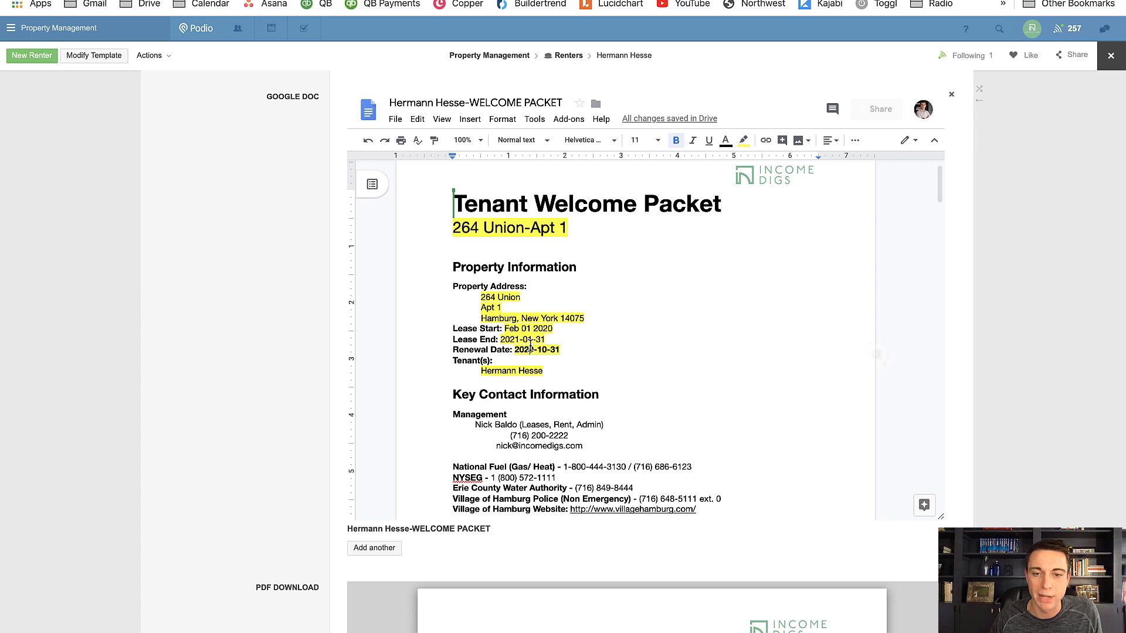
pyautogui.moveTo(563, 350); pyautogui.dragTo(514, 350)
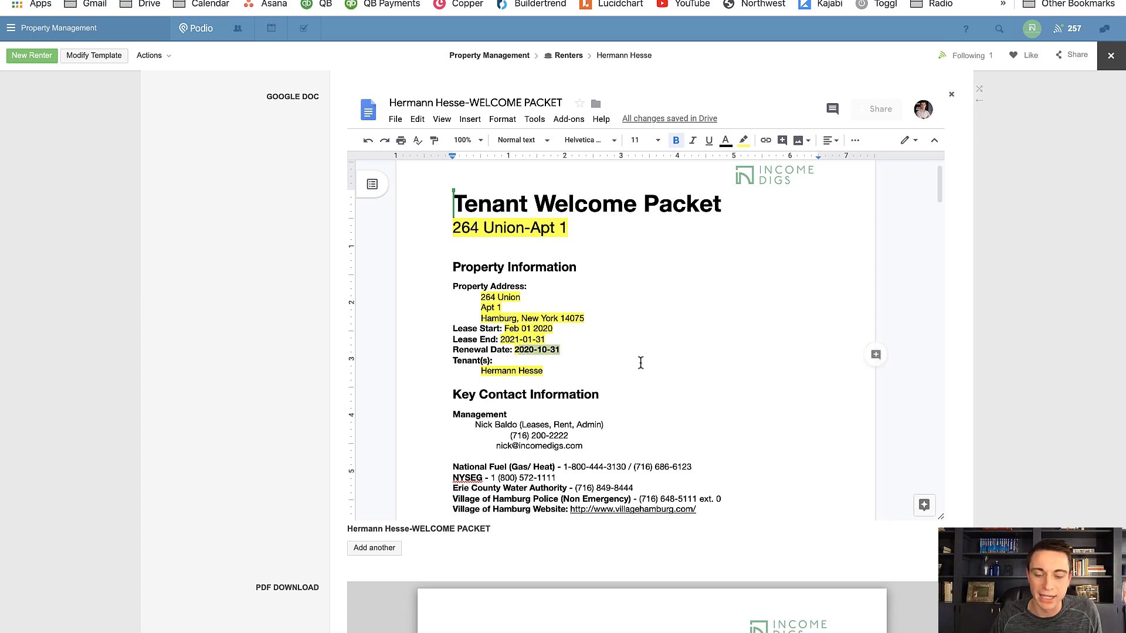
pyautogui.press('BackSpace')
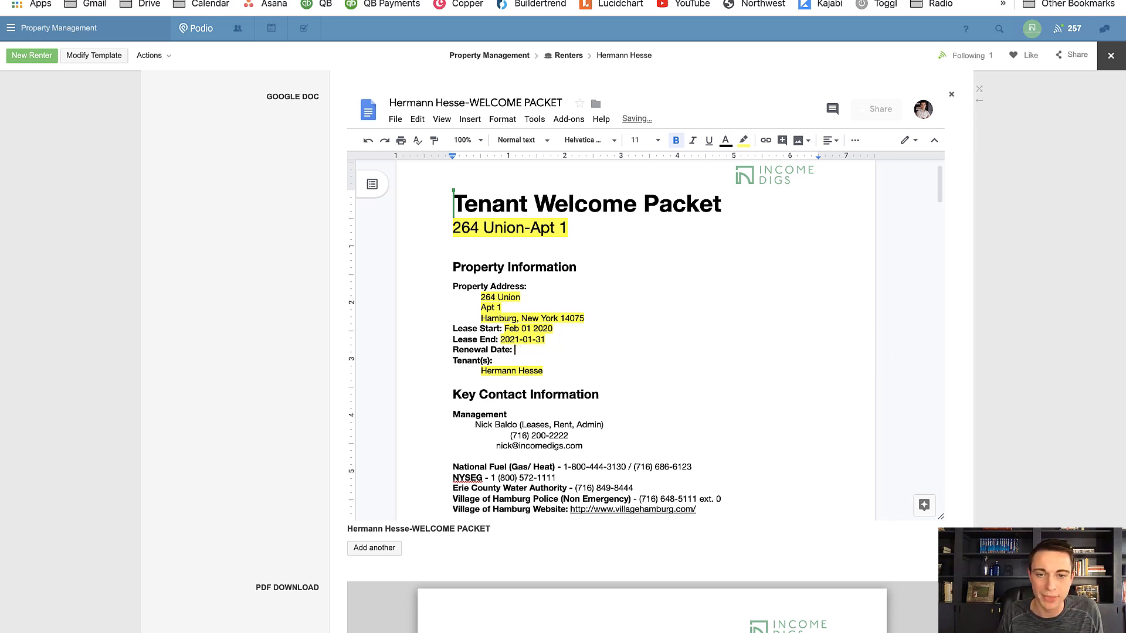
pyautogui.write('OCT 31')
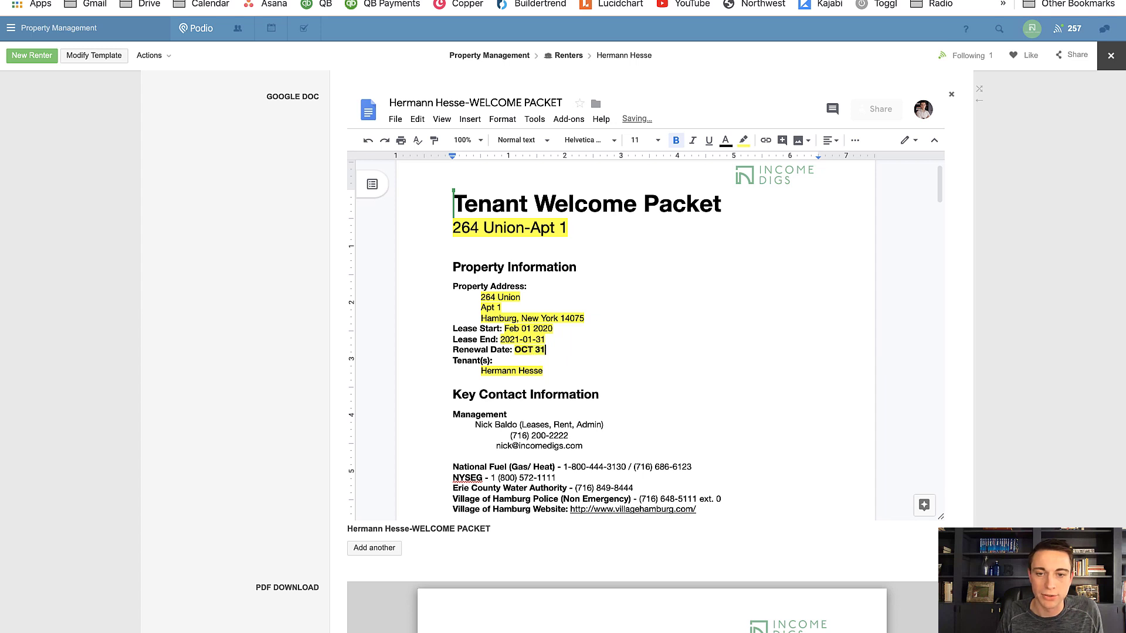
pyautogui.write(' 2021')
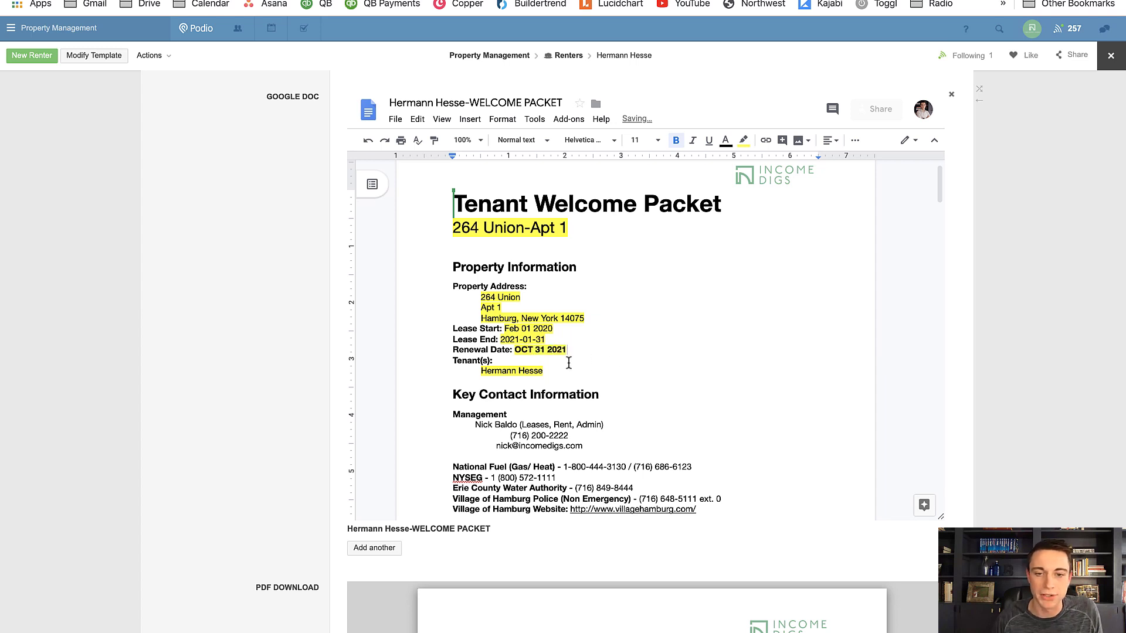
# Remove the highlight colour from all text in the embedded welcome packet document
pyautogui.scroll(-4, 569, 364)
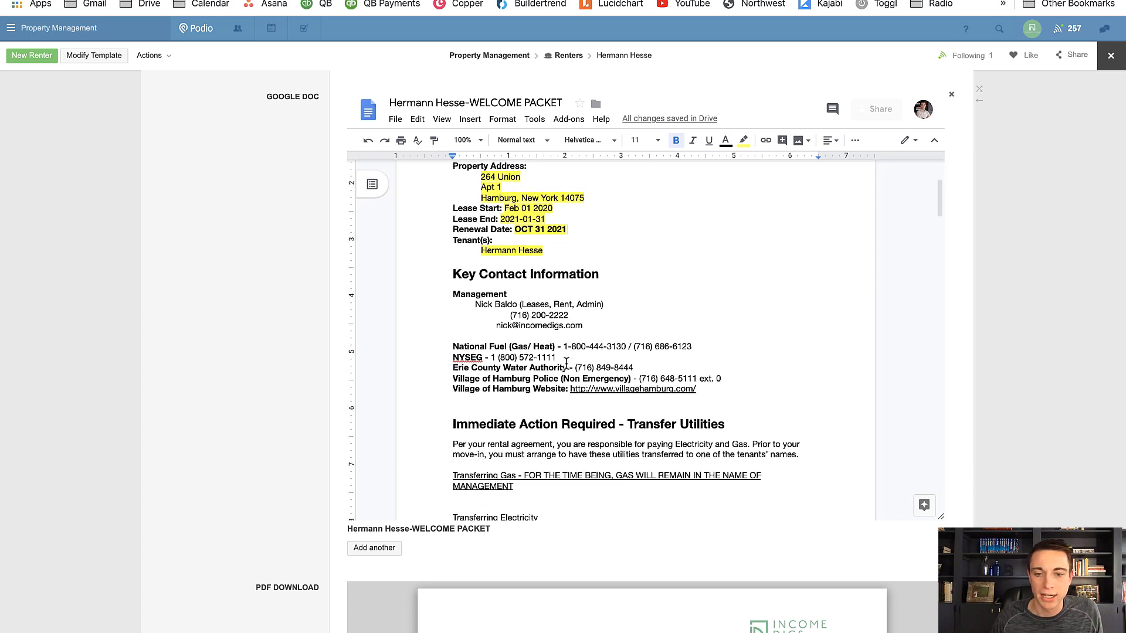
pyautogui.scroll(-5, 569, 364)
pyautogui.scroll(-15, 566, 363)
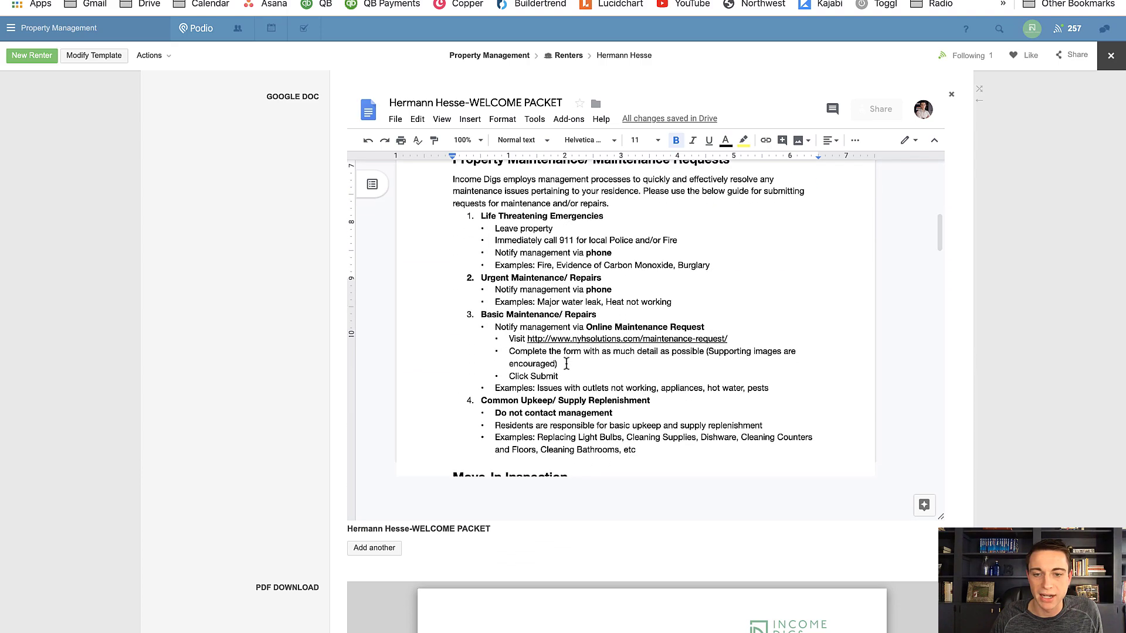
pyautogui.scroll(1, 566, 364)
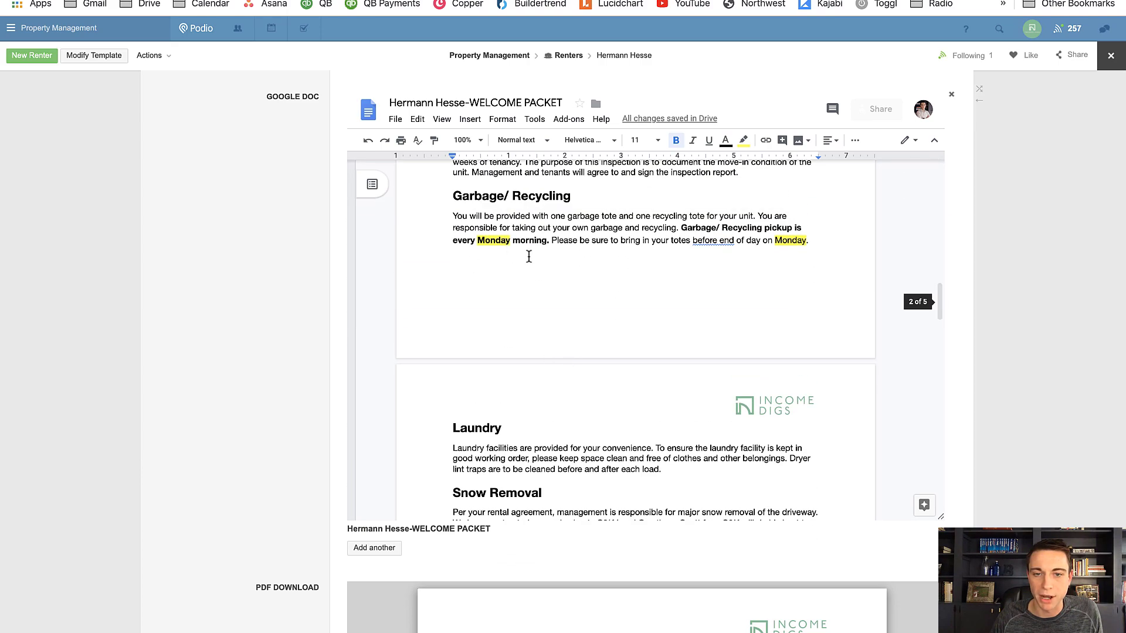
pyautogui.scroll(12, 527, 254)
pyautogui.scroll(10, 531, 258)
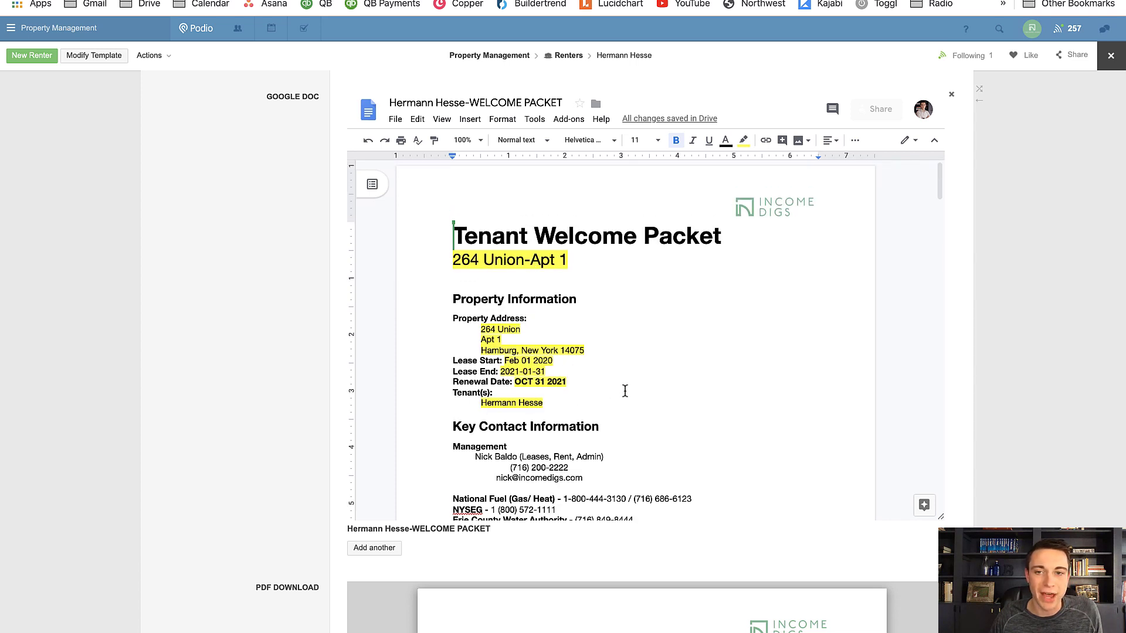
pyautogui.click(625, 391)
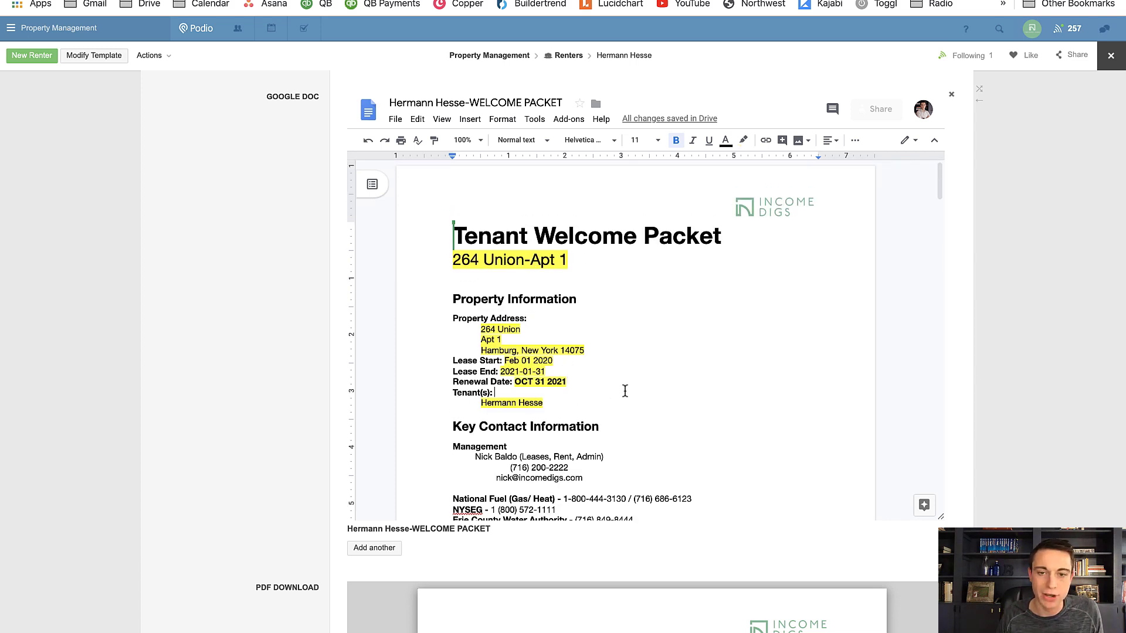
pyautogui.hotkey('ctrl', 'a')
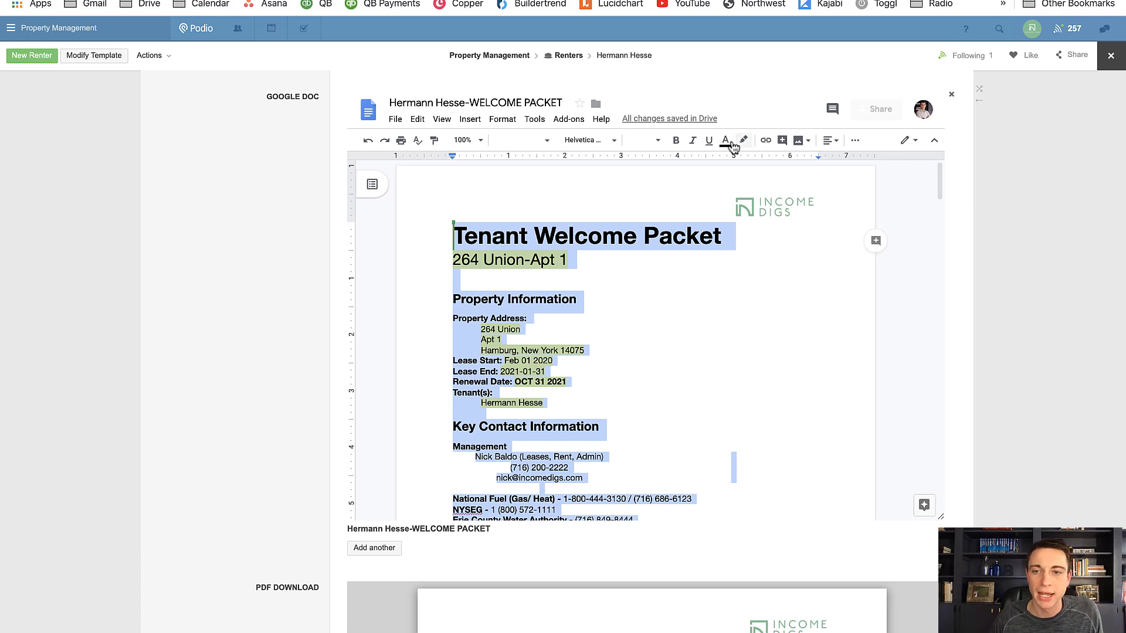
pyautogui.click(743, 141)
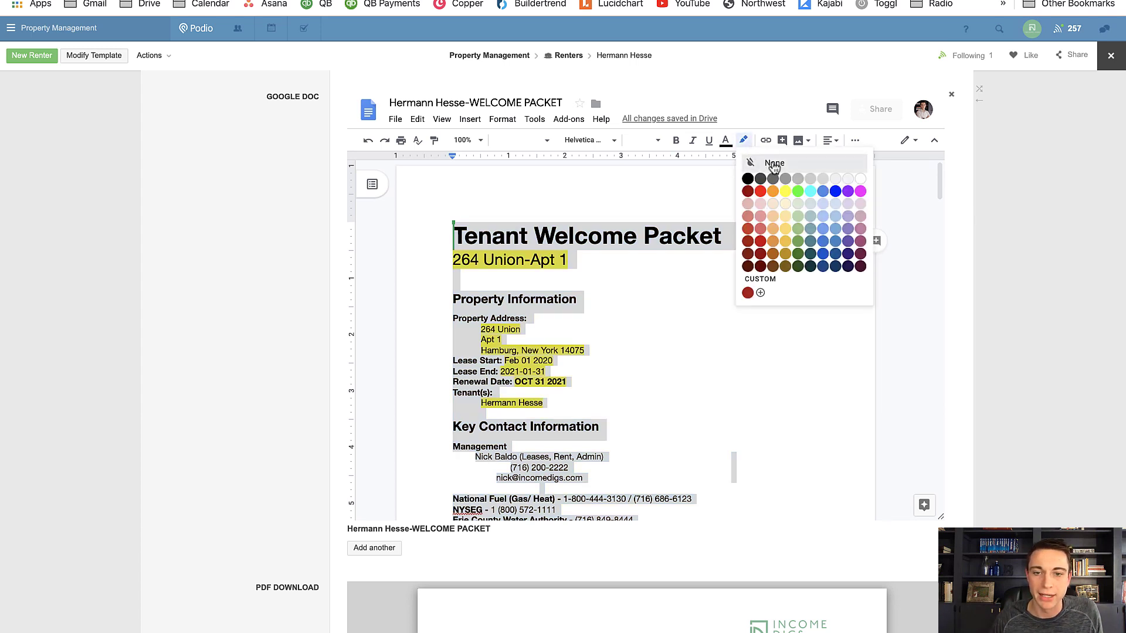
pyautogui.click(774, 165)
pyautogui.click(587, 409)
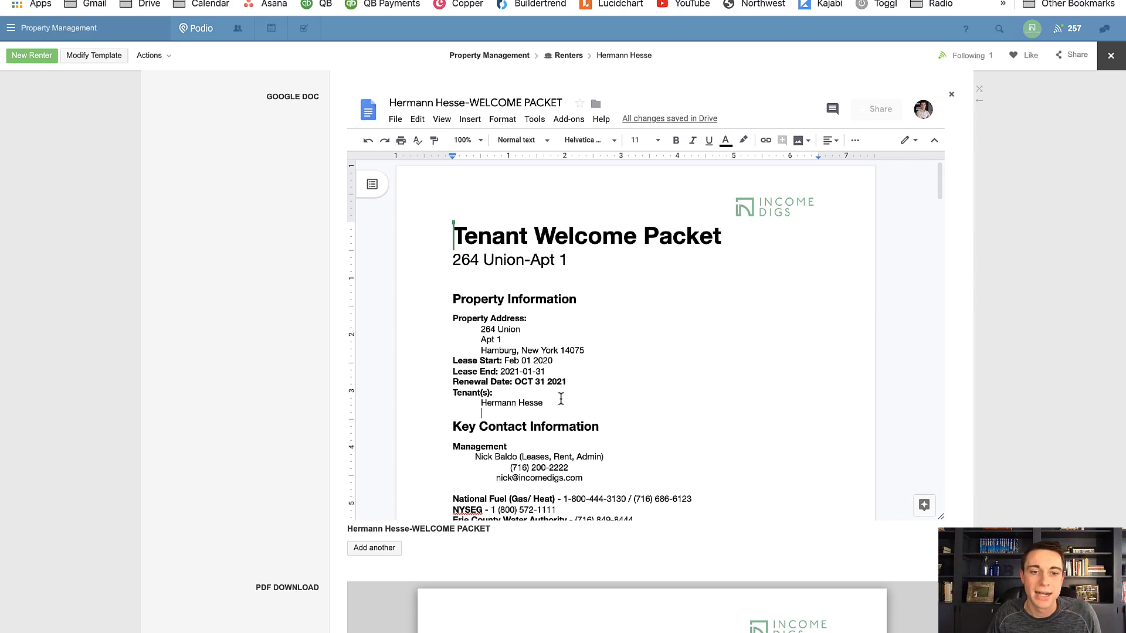
# Download the welcome packet PDF through the link in the record's PDF DOWNLOAD field and open the file
pyautogui.scroll(2, 282, 347)
pyautogui.scroll(3, 281, 346)
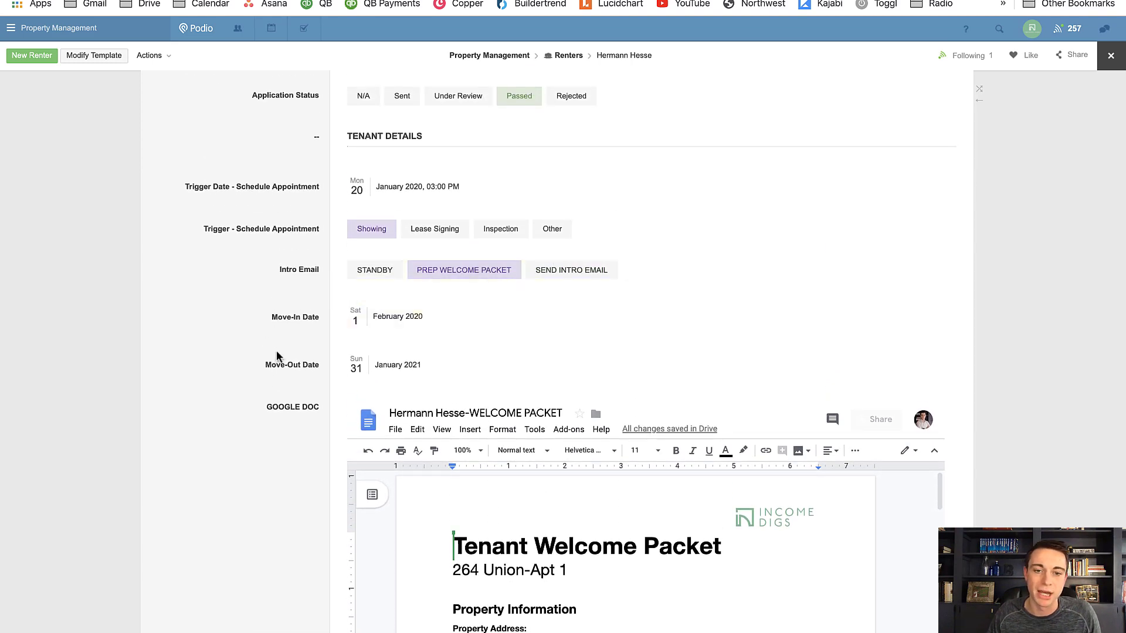
pyautogui.scroll(-5, 268, 387)
pyautogui.scroll(-3, 259, 396)
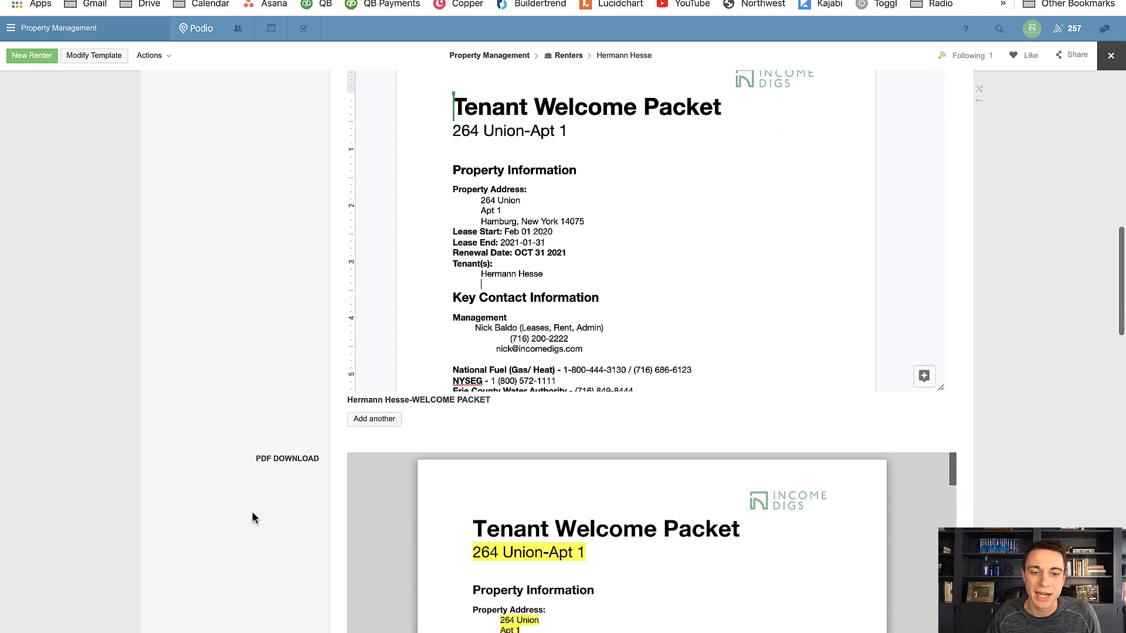
pyautogui.scroll(-3, 279, 481)
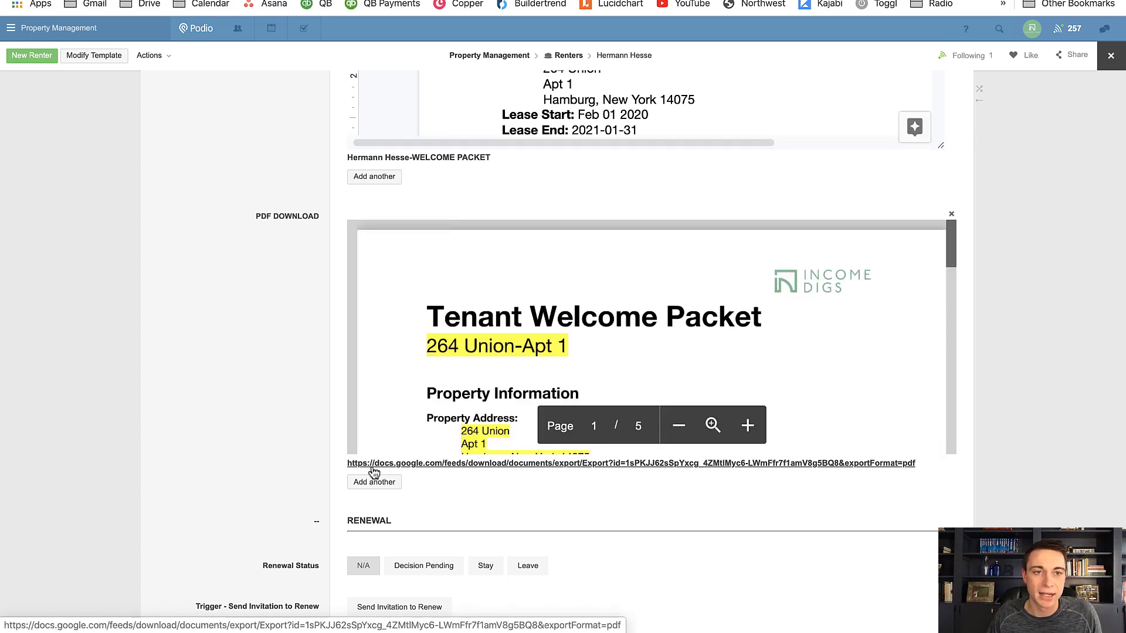
pyautogui.click(361, 463)
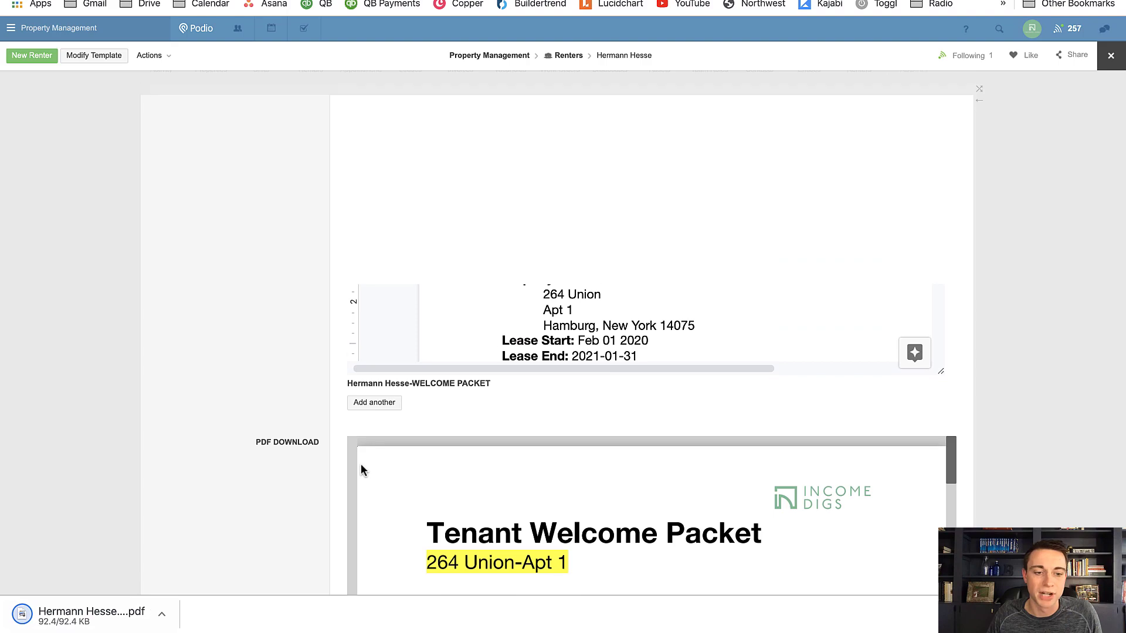
pyautogui.click(64, 626)
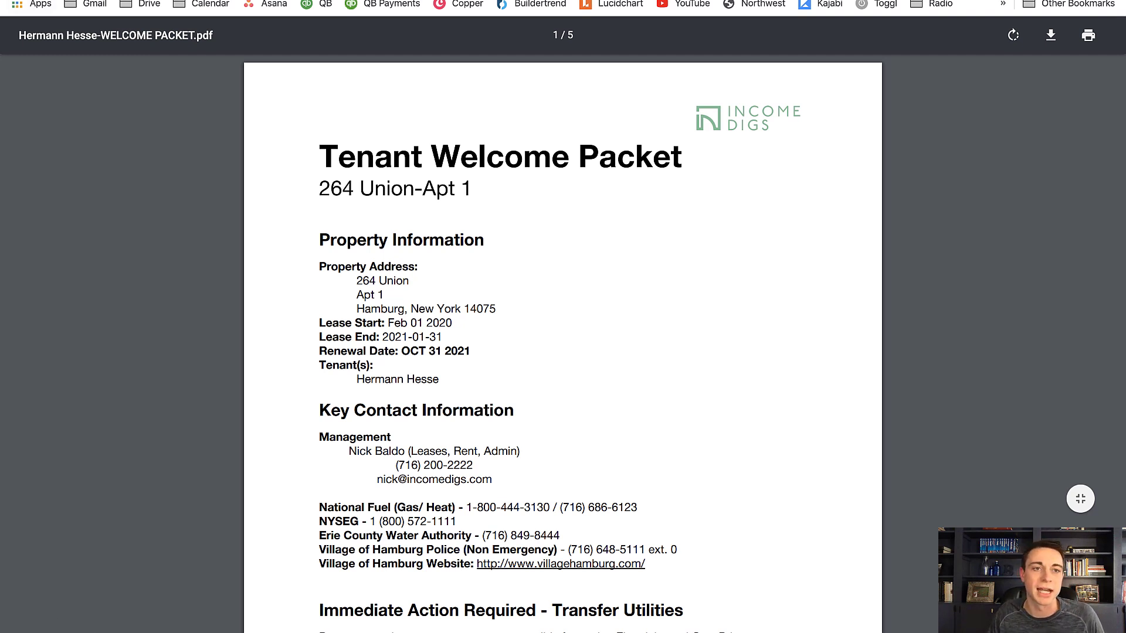
# Examine the downloaded PDF's first page for the edited renewal date, the Transferring Gas heading and the highlighting
pyautogui.press('super+w')
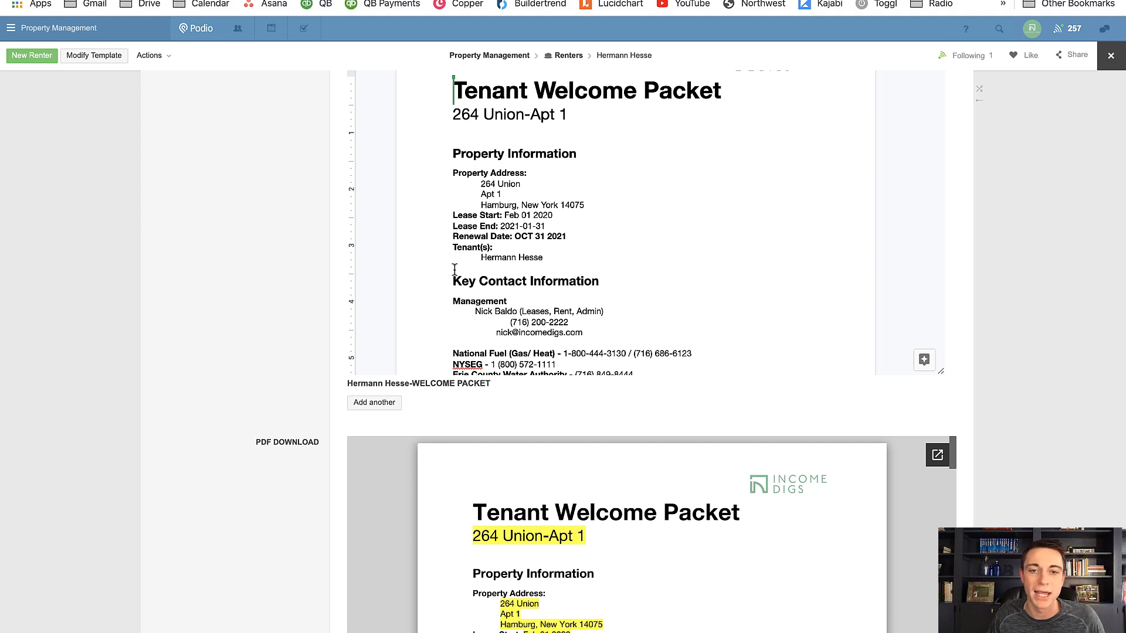
pyautogui.click(298, 1)
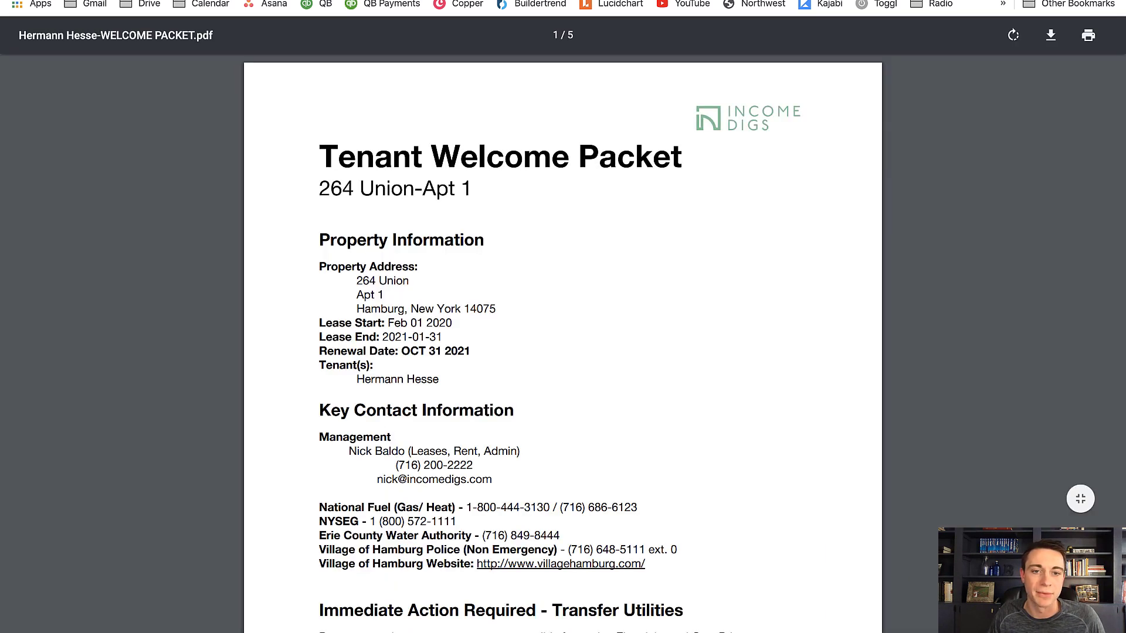
pyautogui.scroll(-1, 395, 320)
pyautogui.scroll(-2, 395, 320)
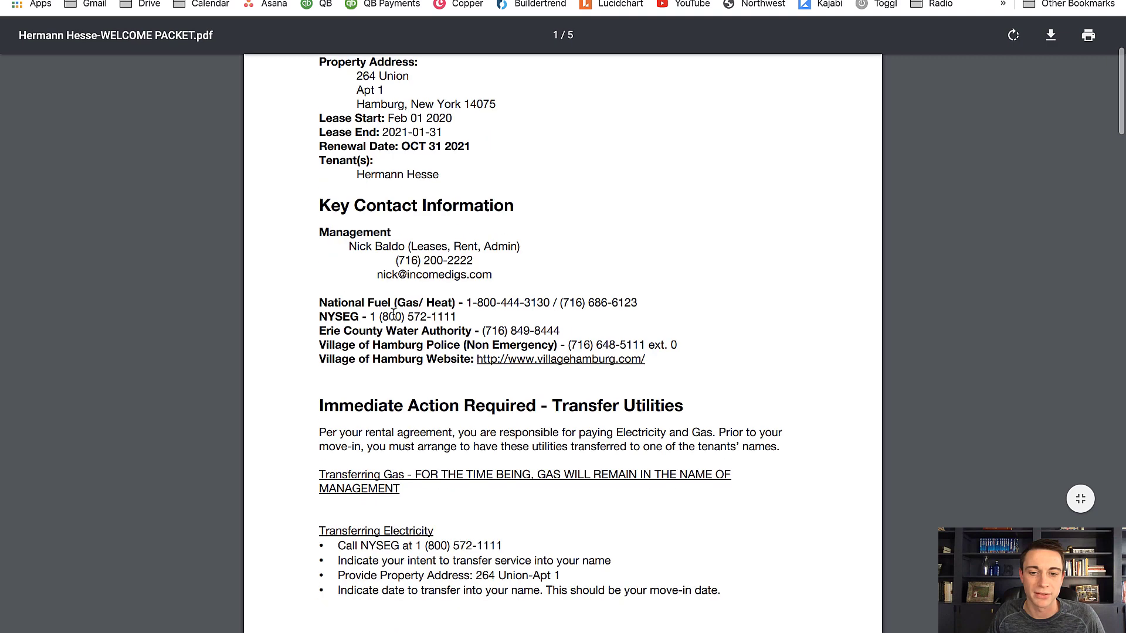
pyautogui.scroll(1, 395, 316)
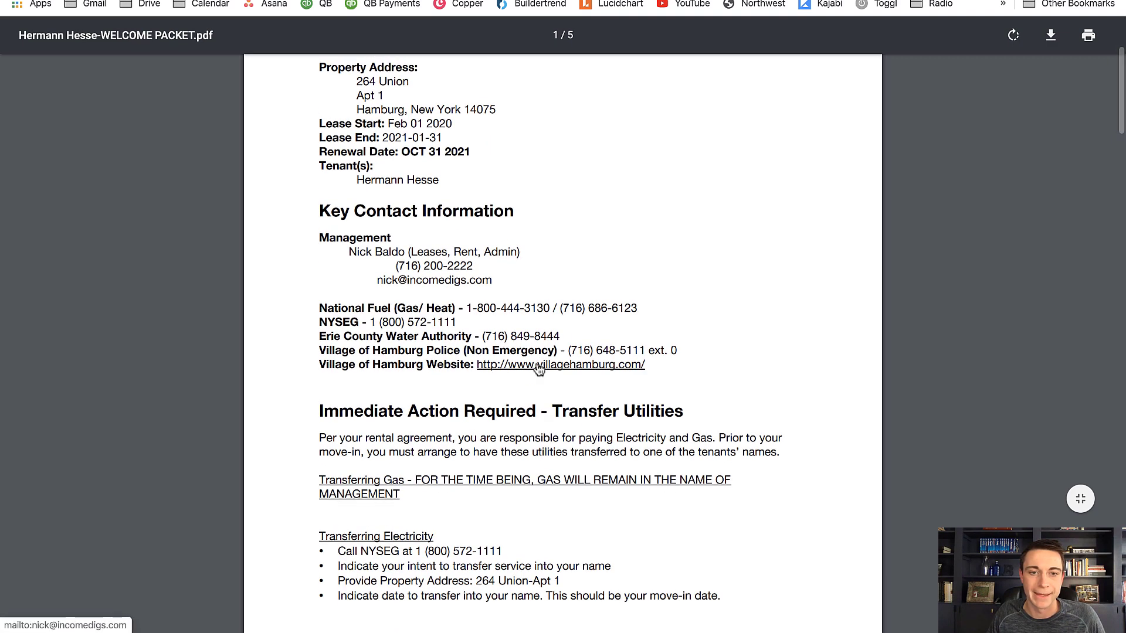
pyautogui.scroll(3, 538, 368)
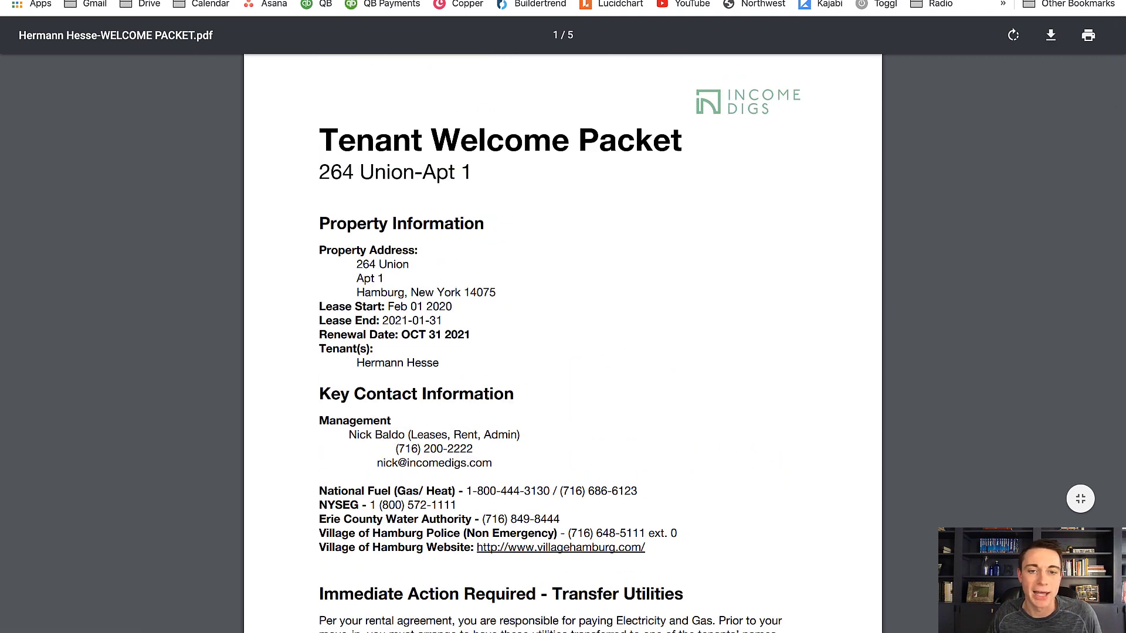
# Switch to the Zapier editor, name the zap "PODIO TO WELCOME PACKET" and turn it on
pyautogui.hotkey('ctrl', 'shift', 'Tab')
pyautogui.scroll(3, 214, 155)
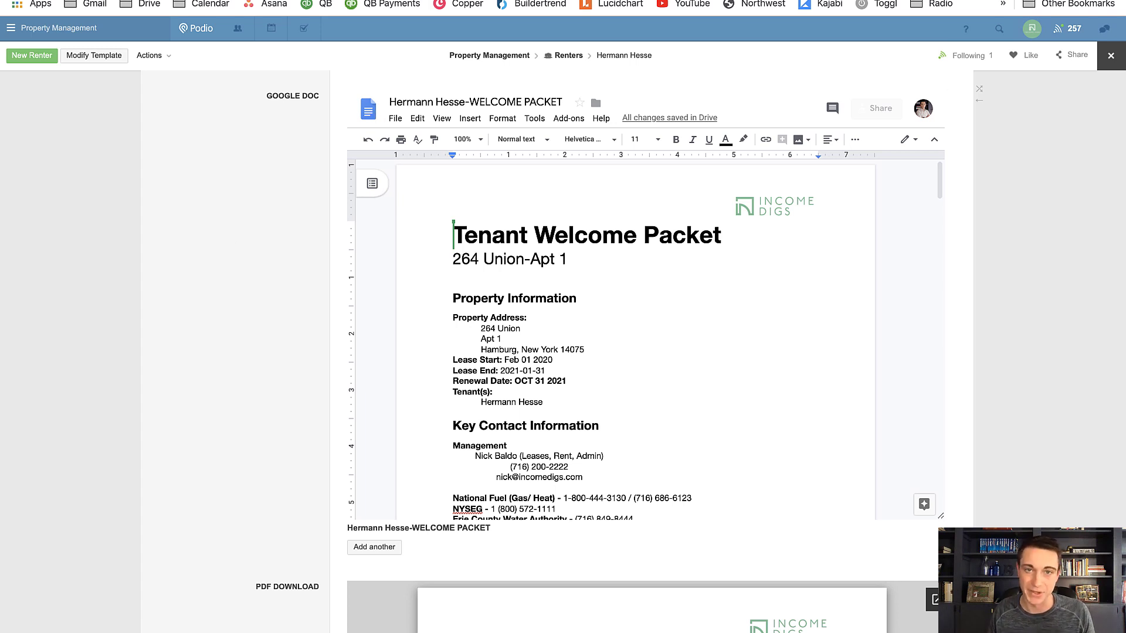
pyautogui.click(450, 1)
pyautogui.scroll(3, 413, 176)
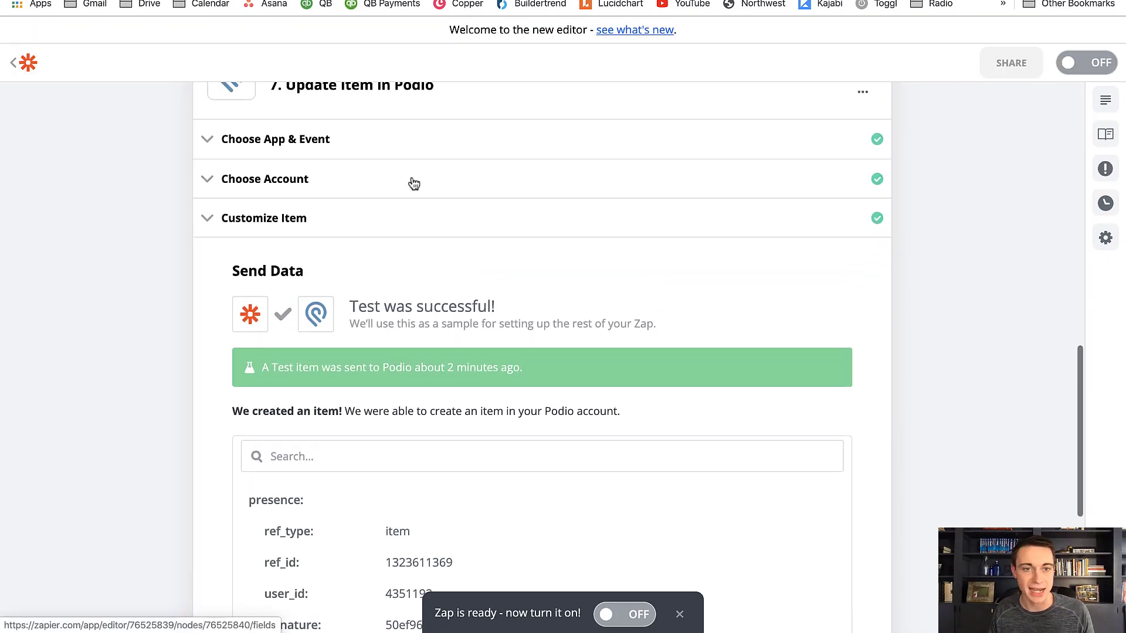
pyautogui.scroll(8, 413, 184)
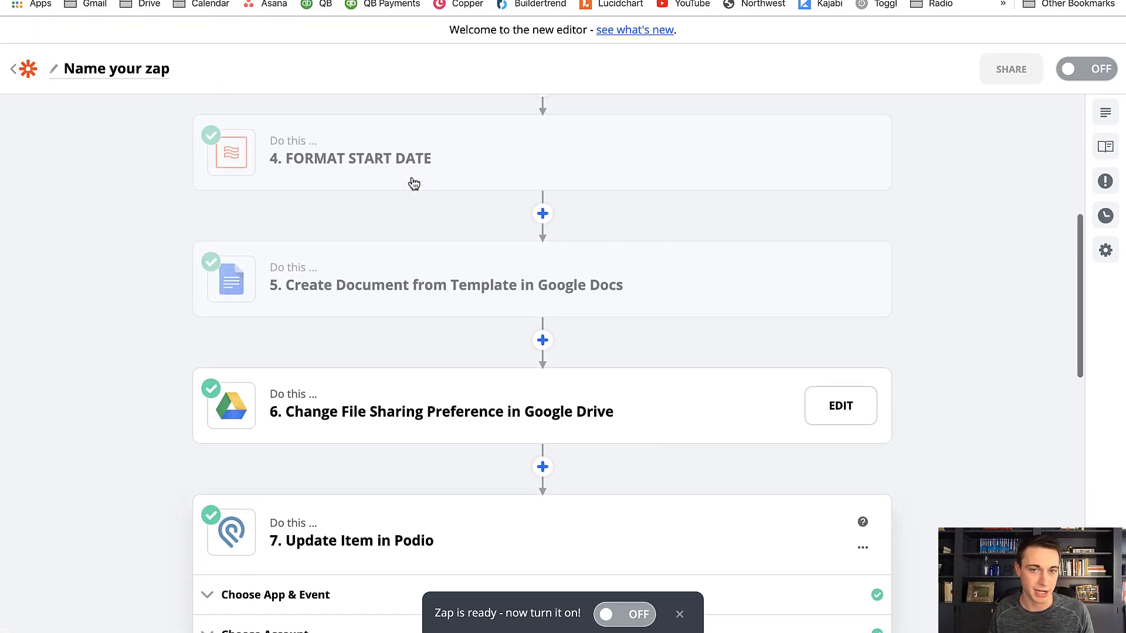
pyautogui.scroll(6, 413, 184)
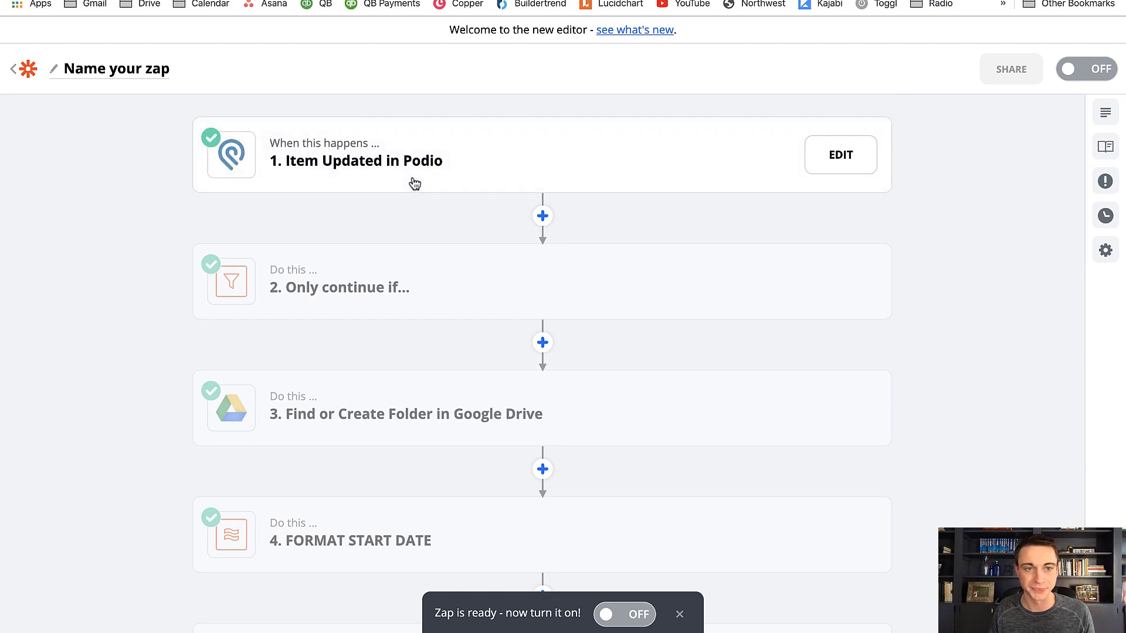
pyautogui.click(102, 72)
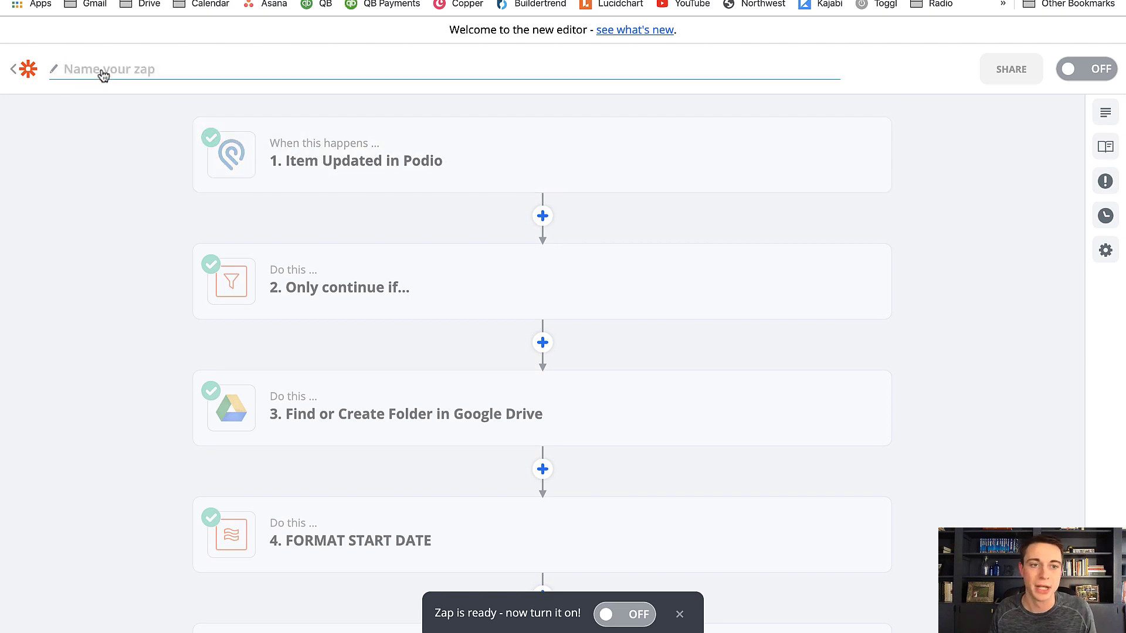
pyautogui.write('PODIO TO ')
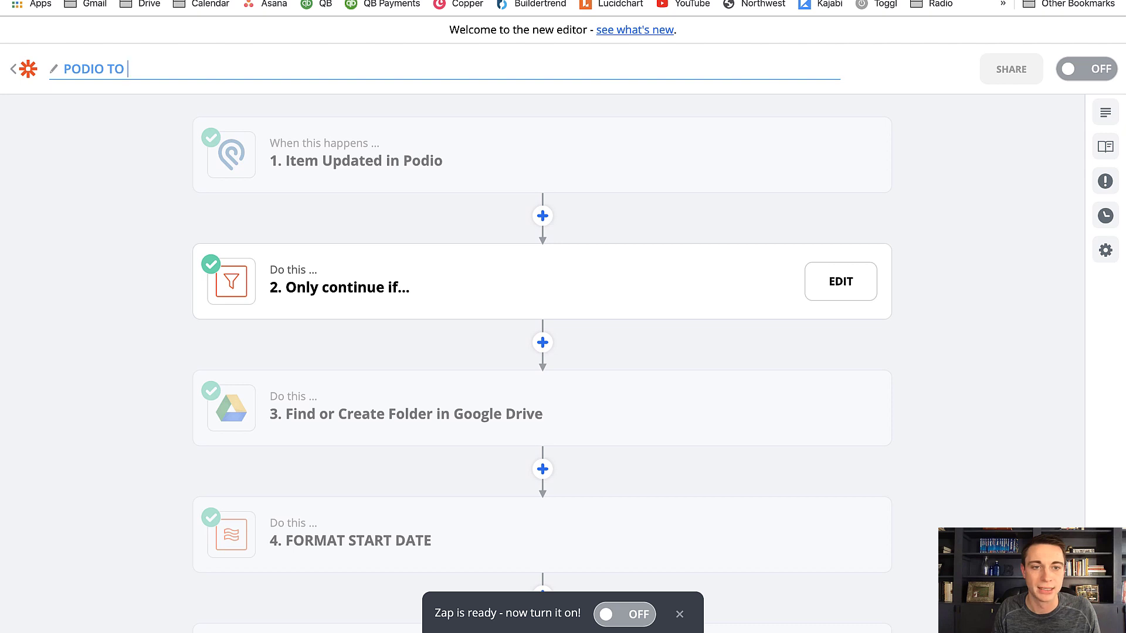
pyautogui.write('WELCOME PACKET')
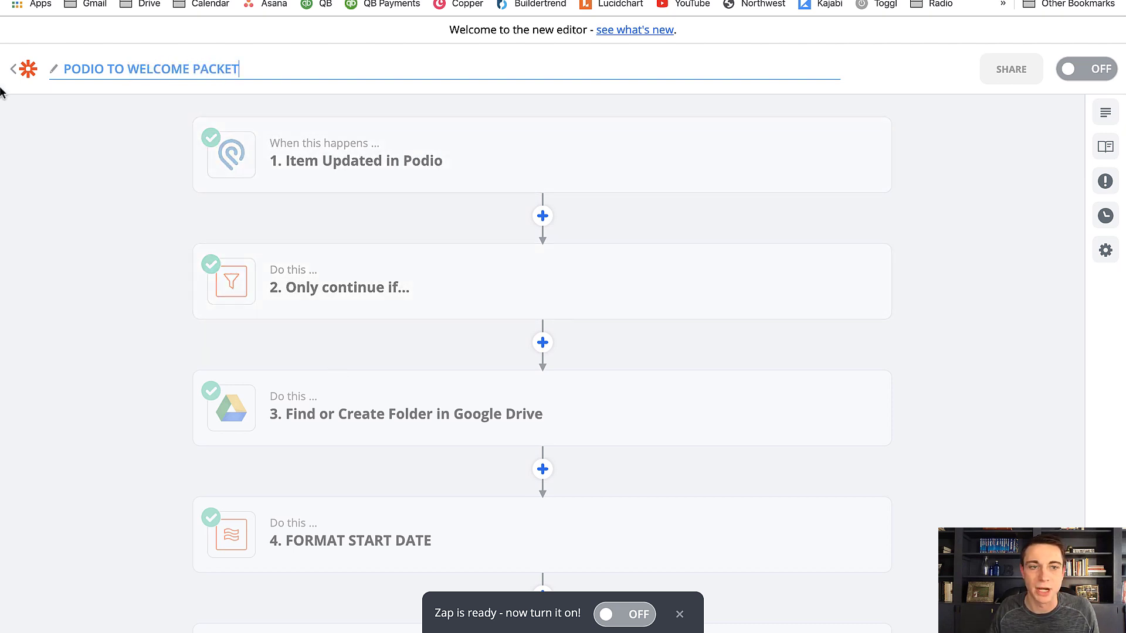
pyautogui.click(1091, 66)
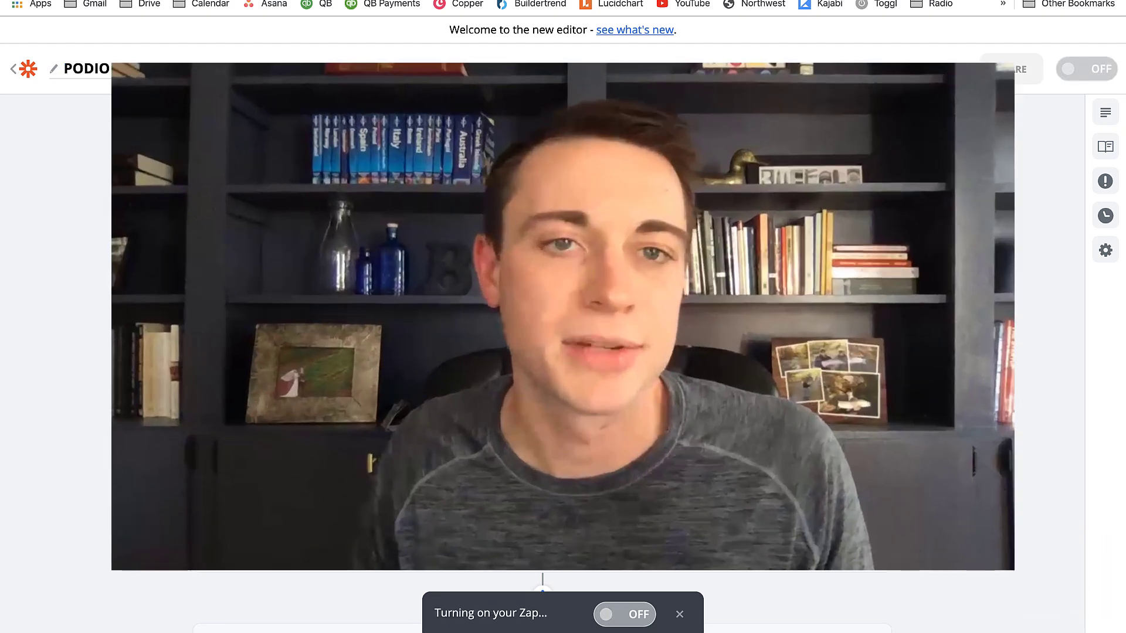